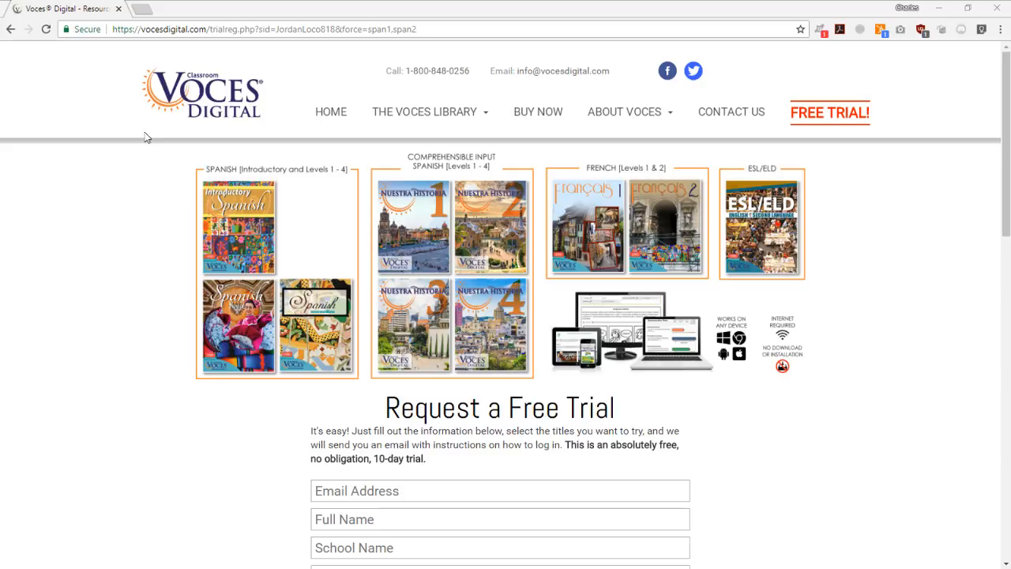
Go to the vocesdigital.com home page.
{"action": "left_click", "coordinate": [207, 29]}
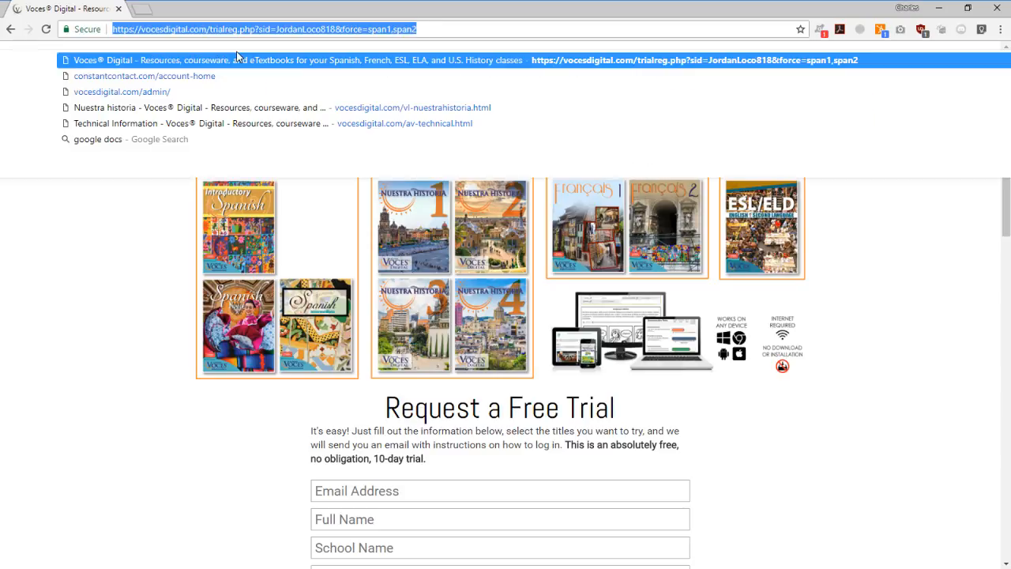
{"action": "type", "text": "vocesdigital.com"}
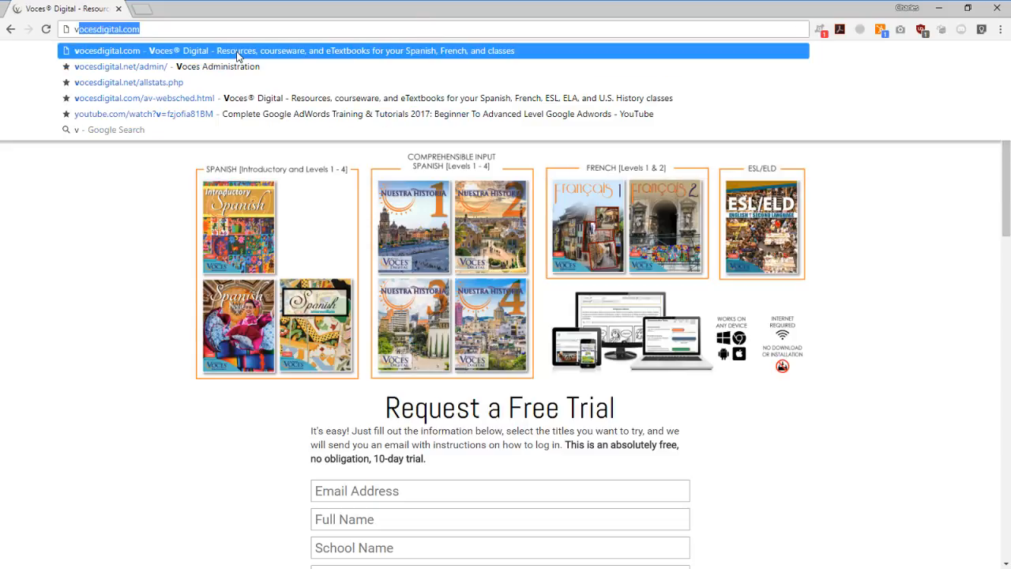
{"action": "key", "text": "Return"}
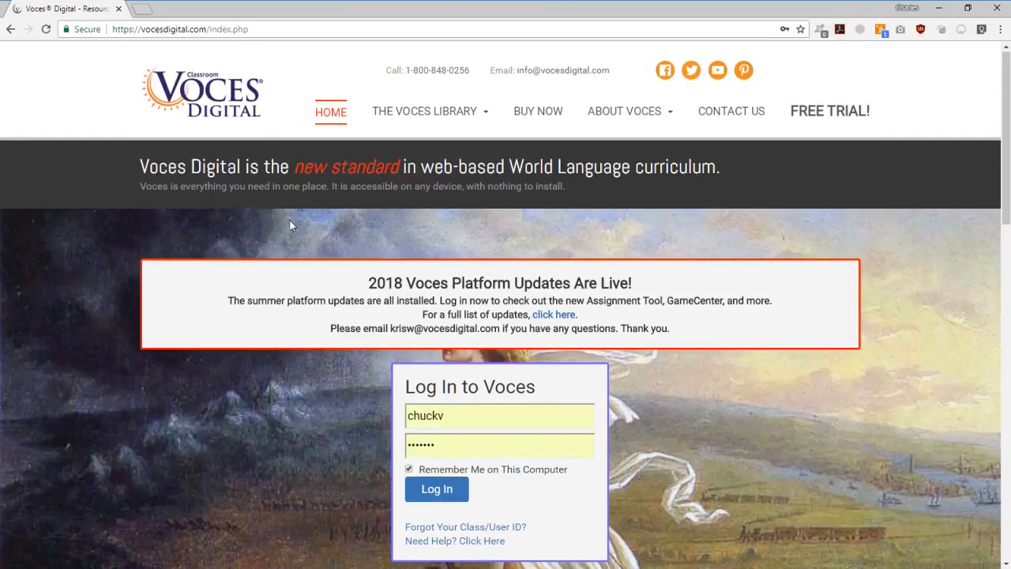
Log in to Voces with the teacher's user ID and account password.
{"action": "double_click", "coordinate": [432, 416]}
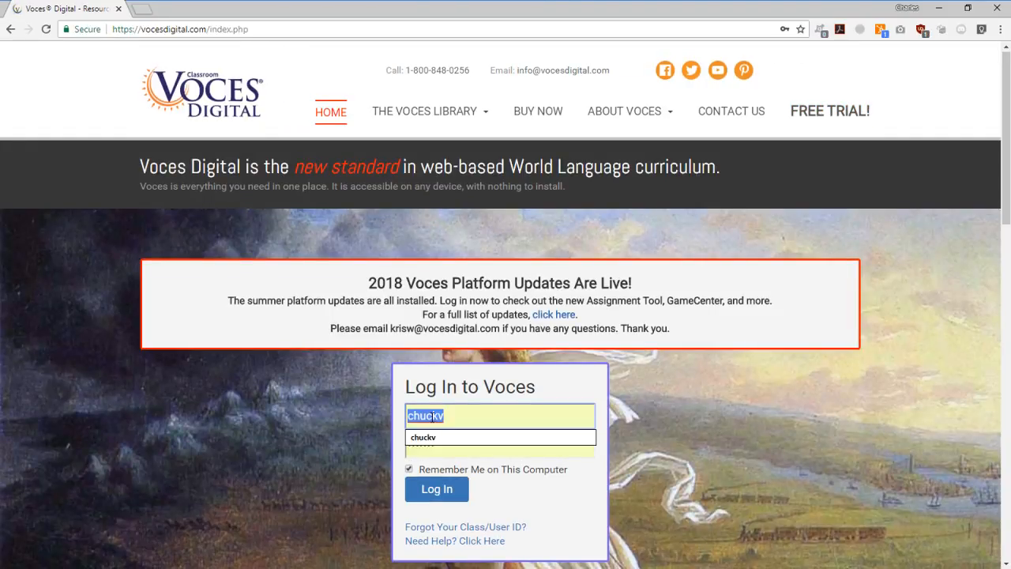
{"action": "type", "text": "KelseyL"}
{"action": "key", "text": "Tab"}
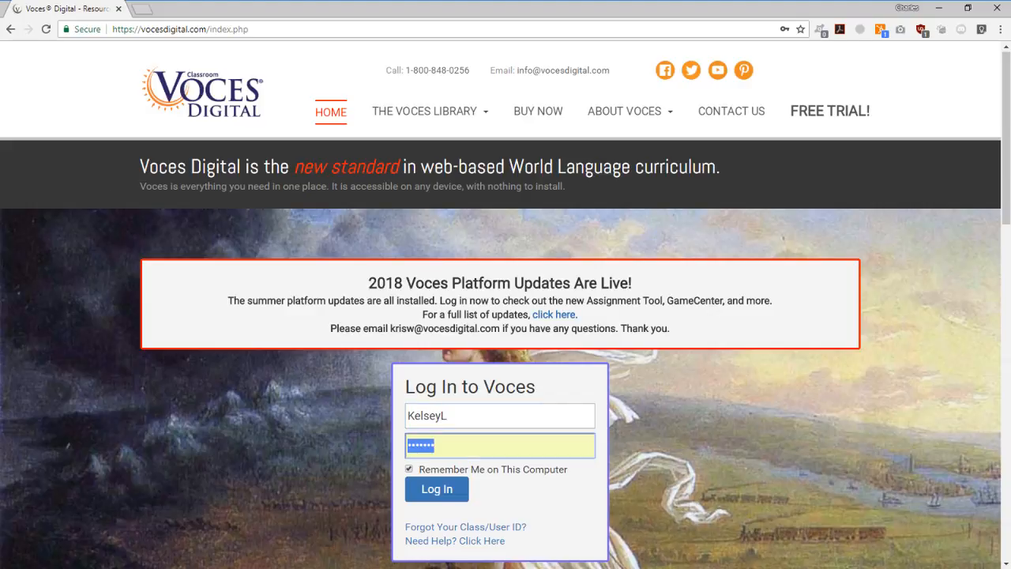
{"action": "type", "text": "•••••••"}
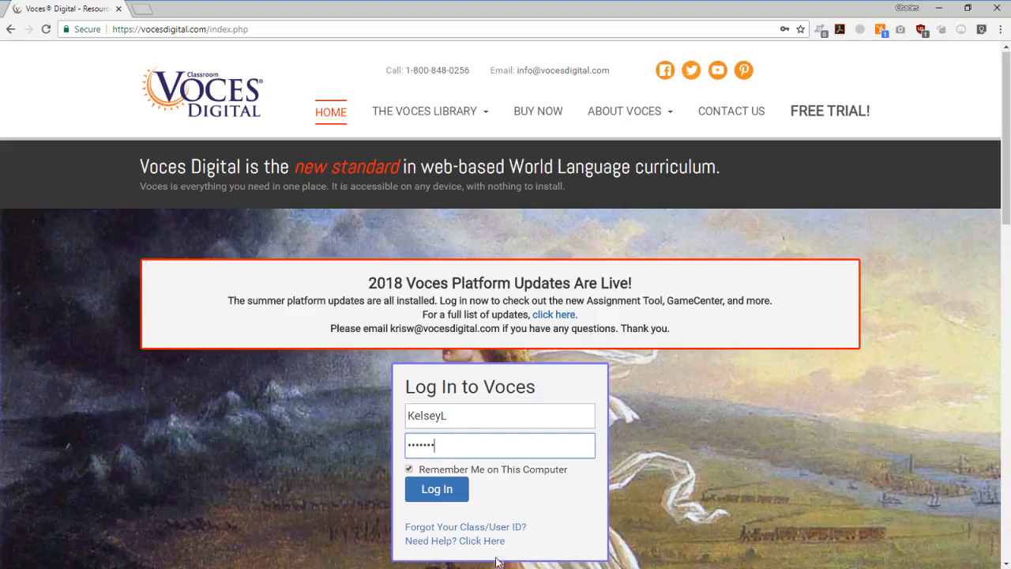
{"action": "left_click", "coordinate": [426, 492]}
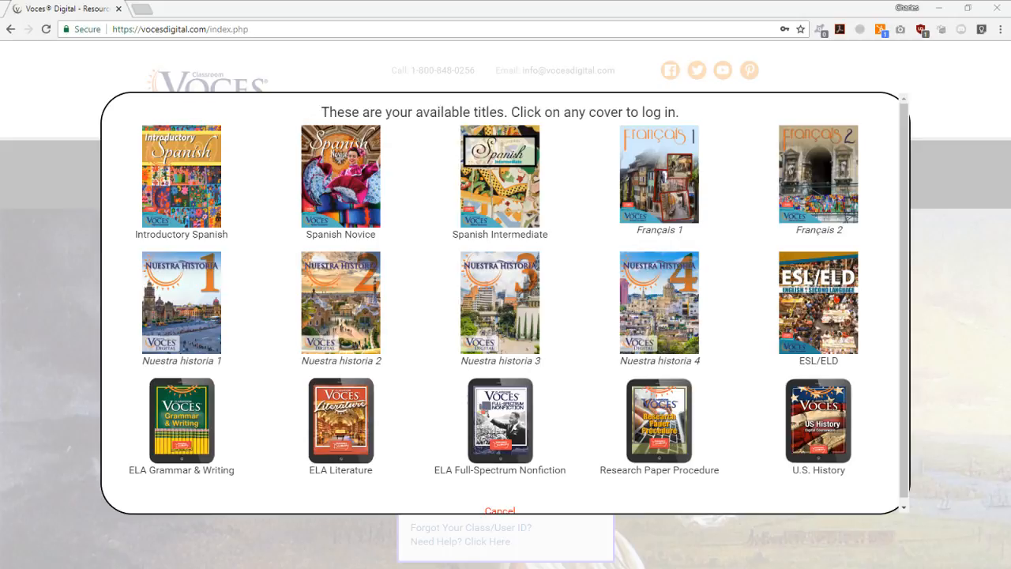
Open the Nuestra historia 1 title from the available books.
{"action": "key", "text": "alt+Tab"}
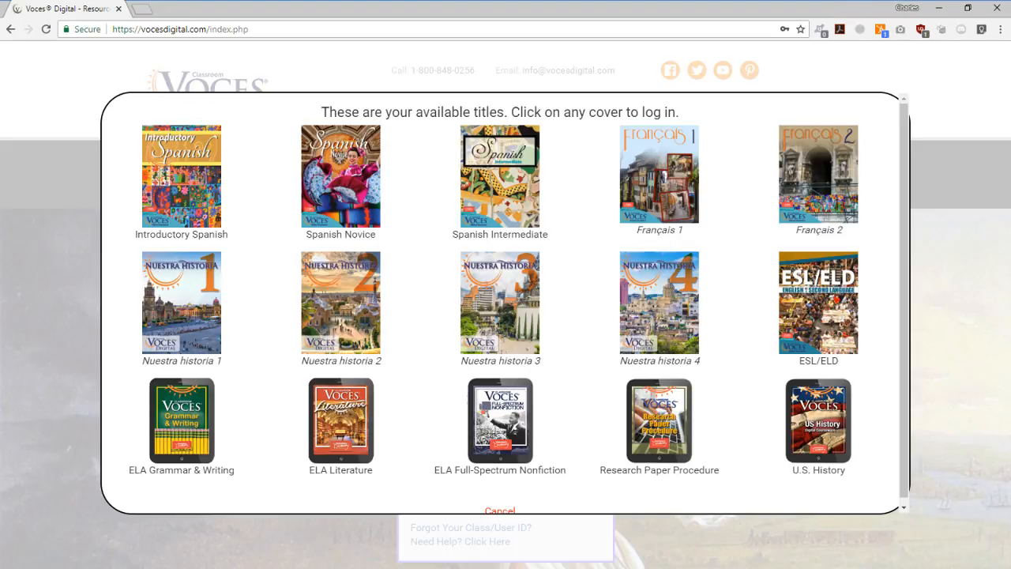
{"action": "key", "text": "alt+Tab"}
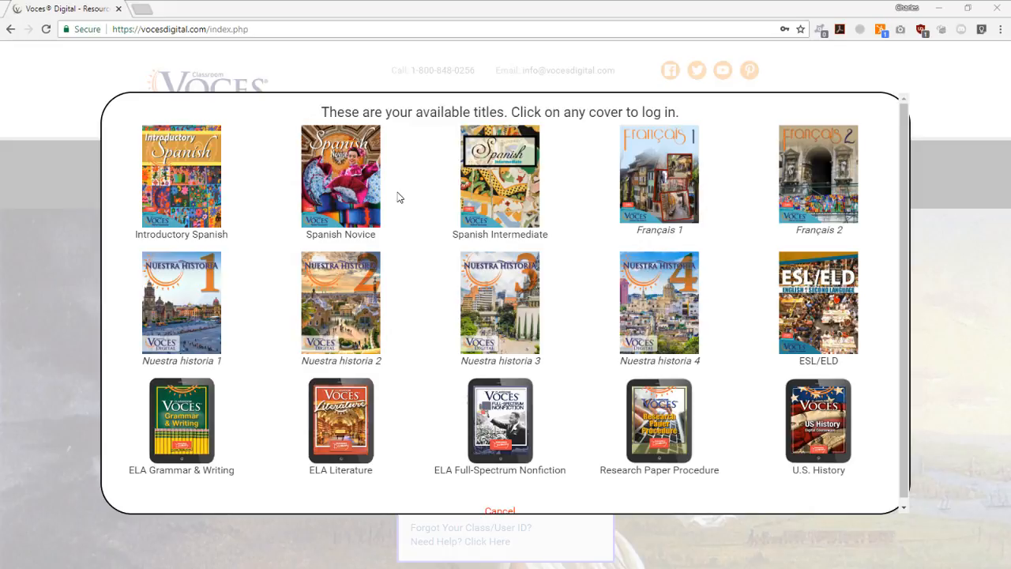
{"action": "left_click", "coordinate": [188, 298]}
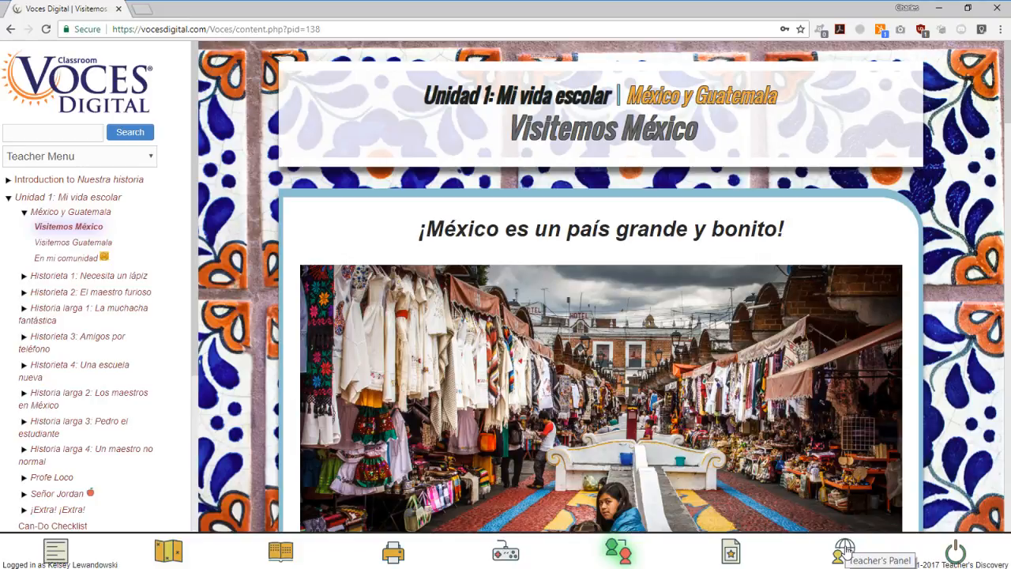
Open the Voces Editor from the teacher tools.
{"action": "left_click", "coordinate": [844, 550]}
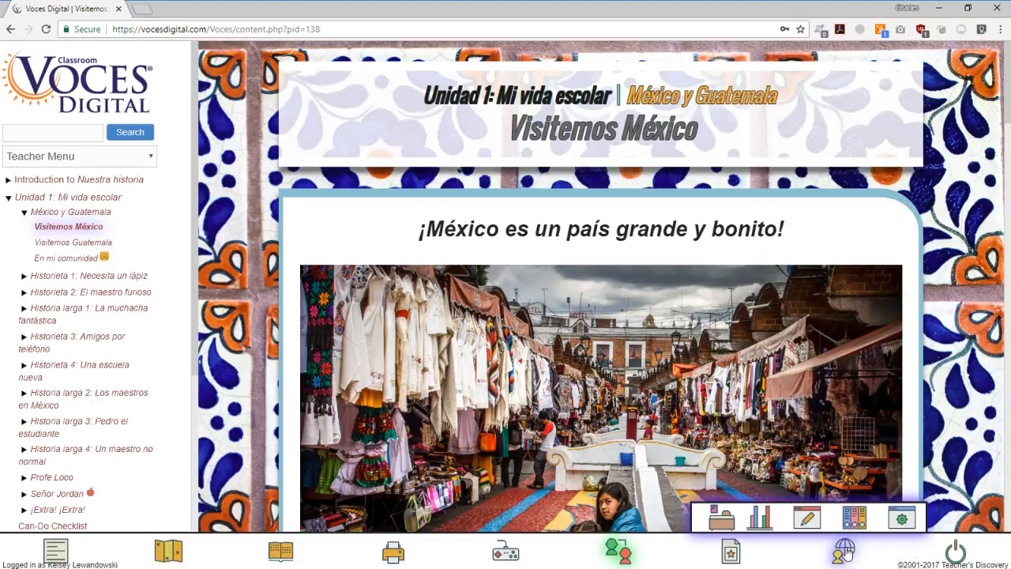
{"action": "left_click", "coordinate": [843, 550]}
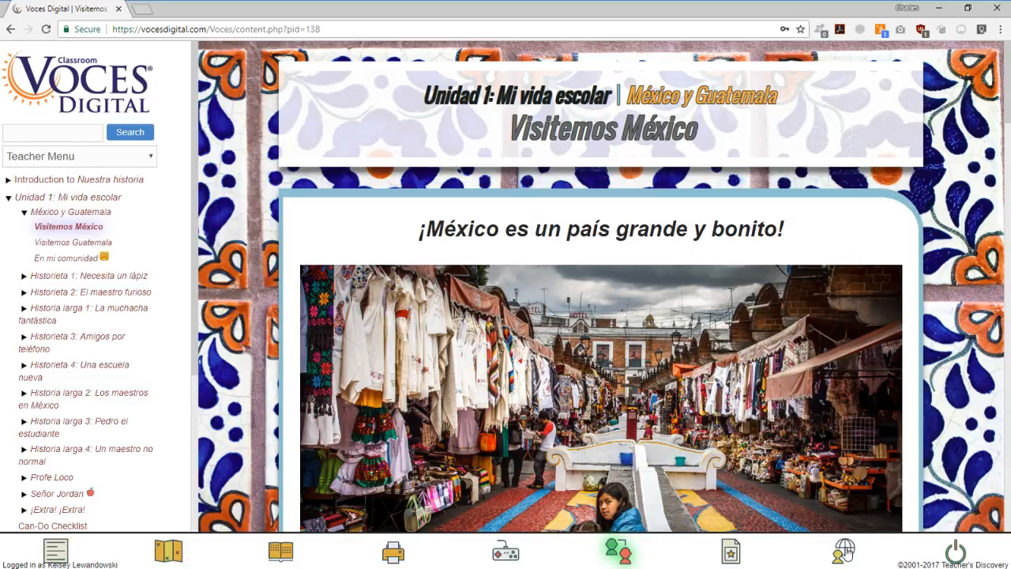
{"action": "left_click", "coordinate": [844, 551]}
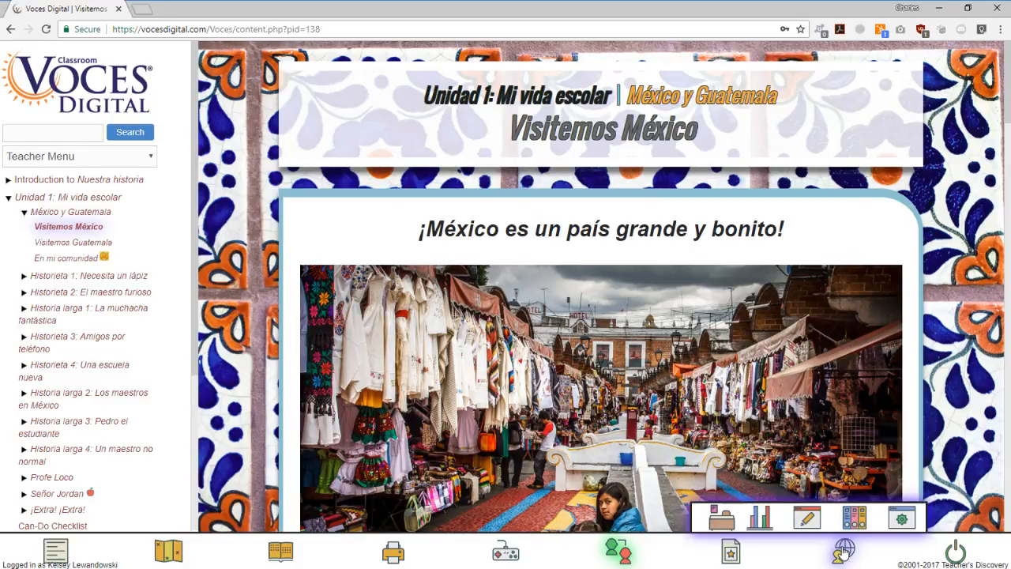
{"action": "left_click", "coordinate": [805, 520]}
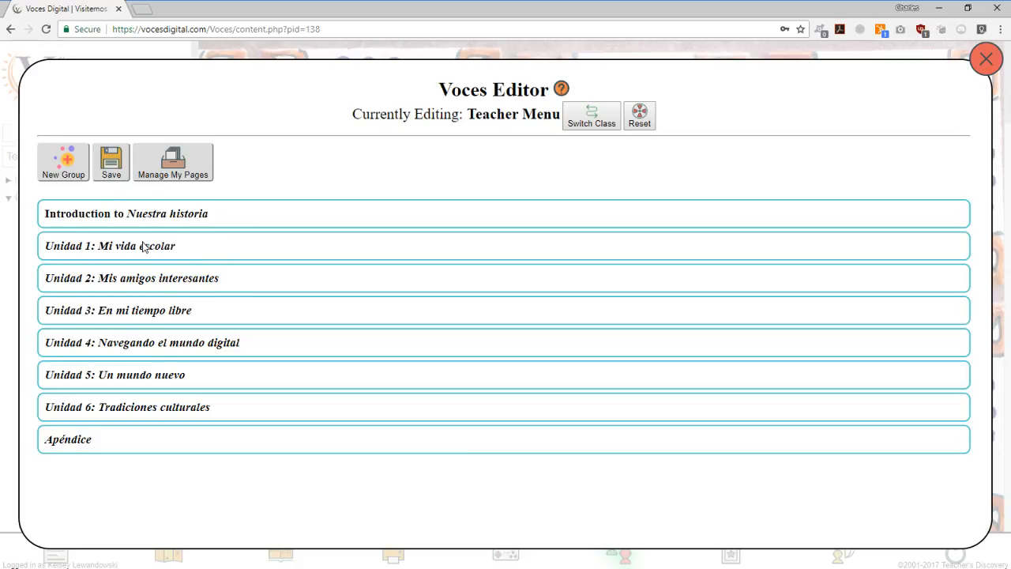
Switch Unidad 2: Mis amigos interesantes to Teacher Only, and set it back to Students See.
{"action": "left_click", "coordinate": [67, 283]}
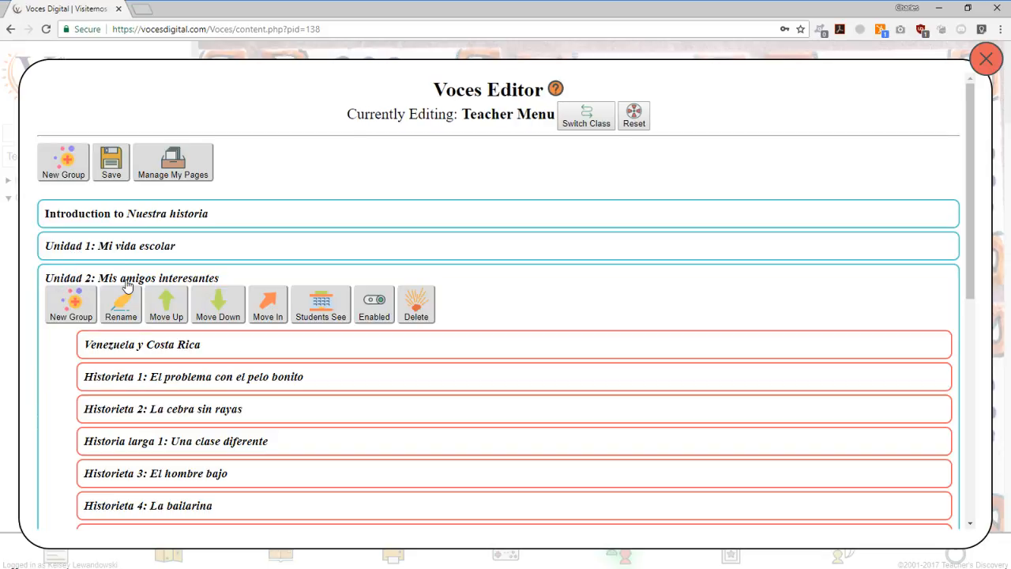
{"action": "left_click", "coordinate": [332, 314]}
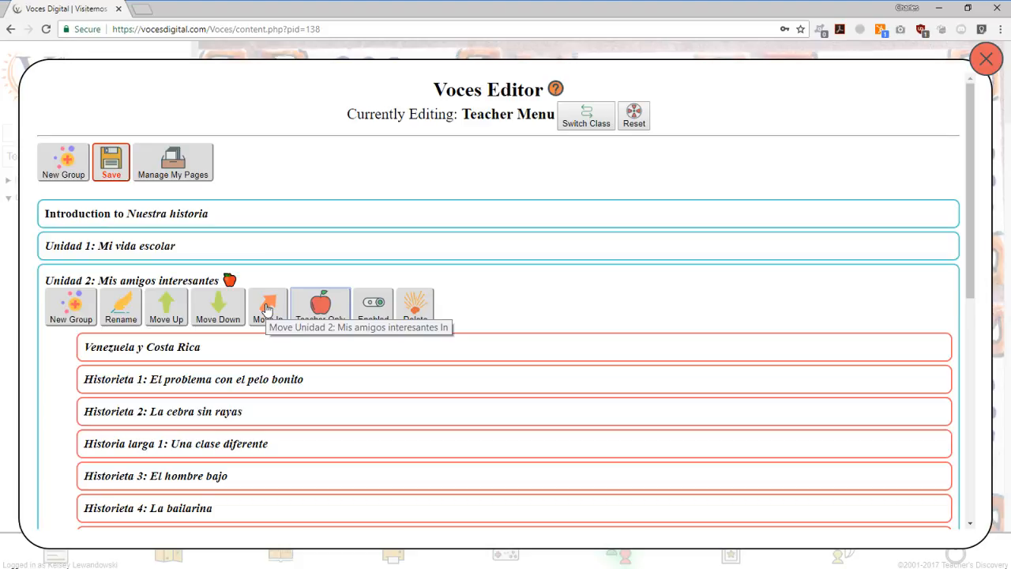
{"action": "left_click", "coordinate": [320, 310]}
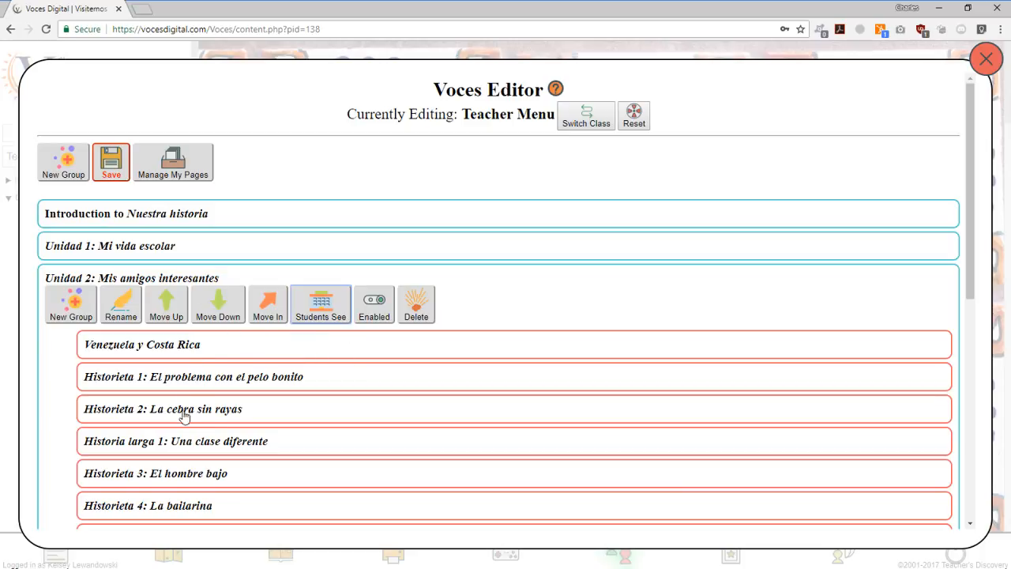
Set Historieta 2: La cebra sin rayas in Unidad 2 to Teacher Only.
{"action": "scroll", "coordinate": [202, 419], "scroll_direction": "down", "scroll_amount": 2}
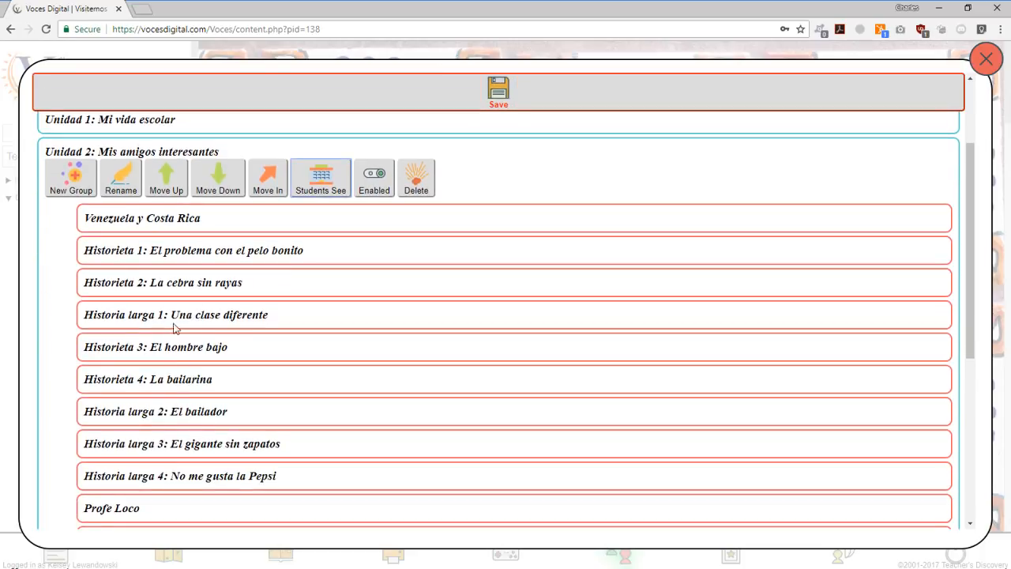
{"action": "left_click", "coordinate": [128, 283]}
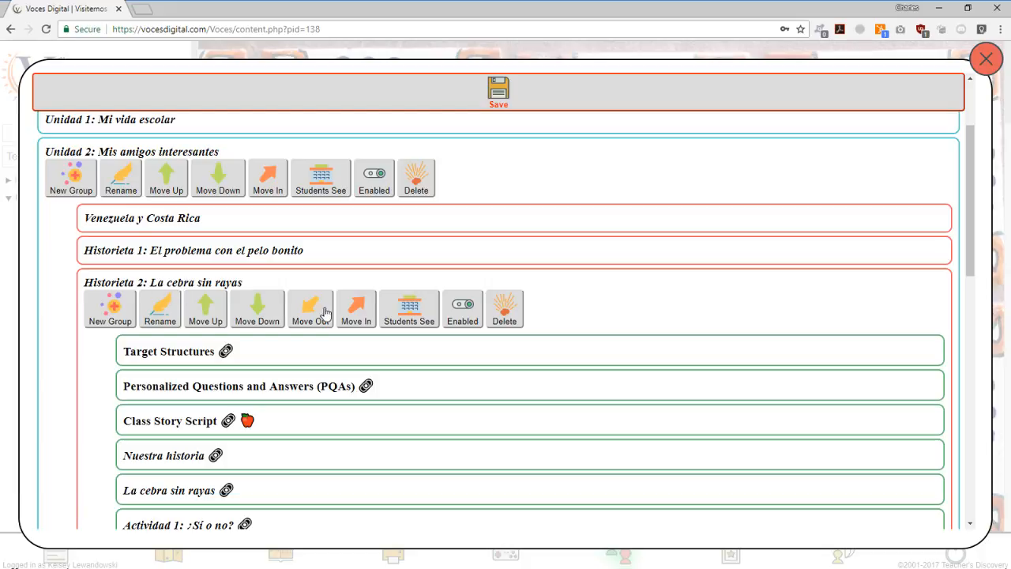
{"action": "left_click", "coordinate": [402, 309]}
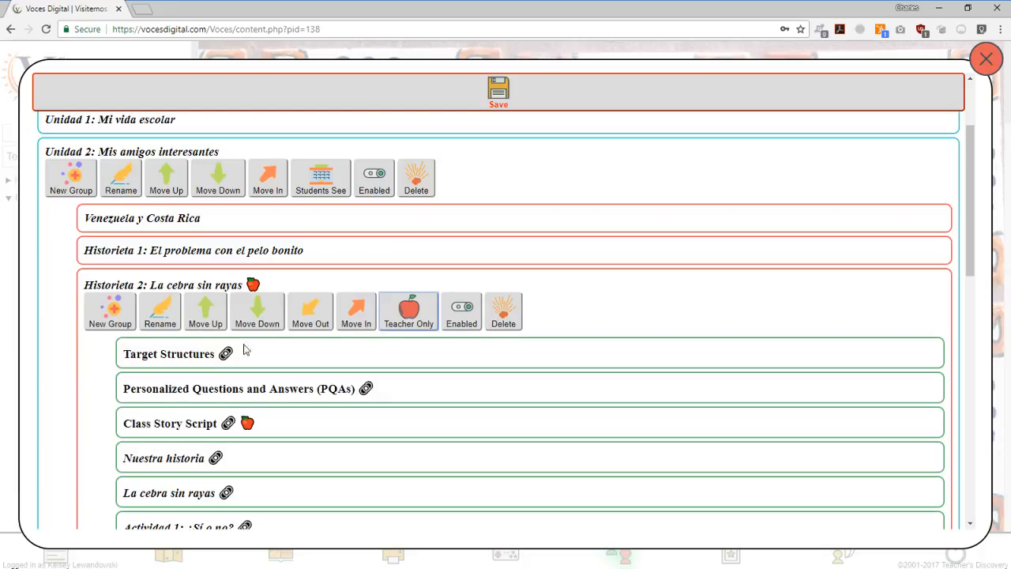
Open the Target Structures page of Historieta 2 for editing and cancel the prompt for naming its copy.
{"action": "left_click", "coordinate": [165, 355]}
{"action": "left_click", "coordinate": [465, 399]}
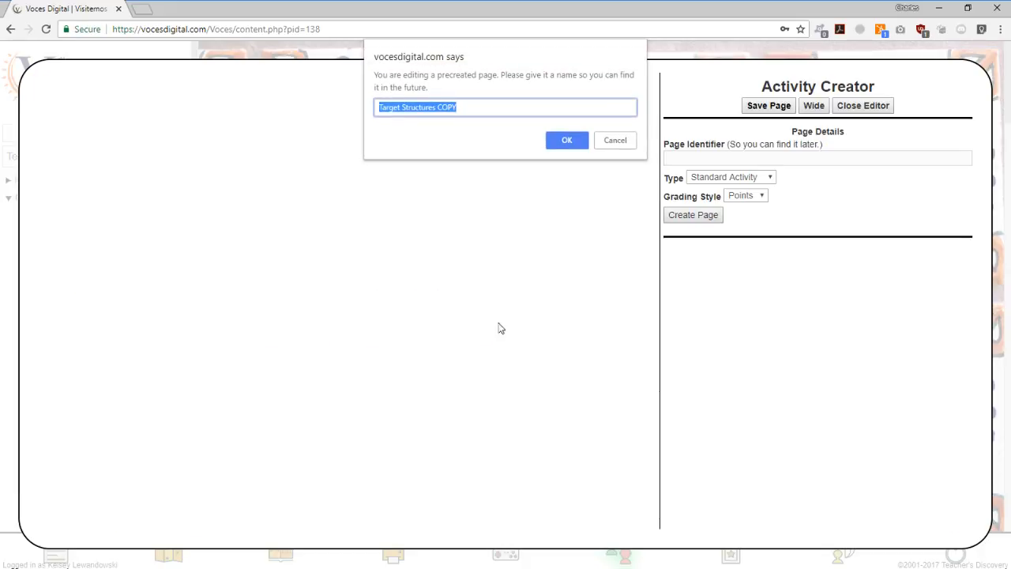
{"action": "left_click", "coordinate": [612, 140]}
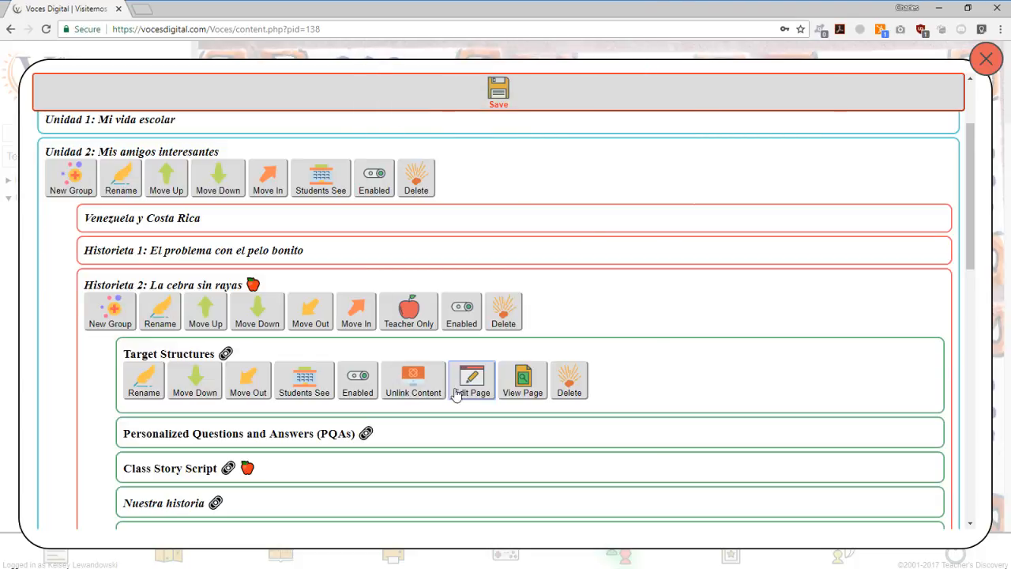
Switch Historieta 2's Target Structures page to Teacher Only and back, and return Historieta 2 itself to Students See.
{"action": "left_click", "coordinate": [323, 377]}
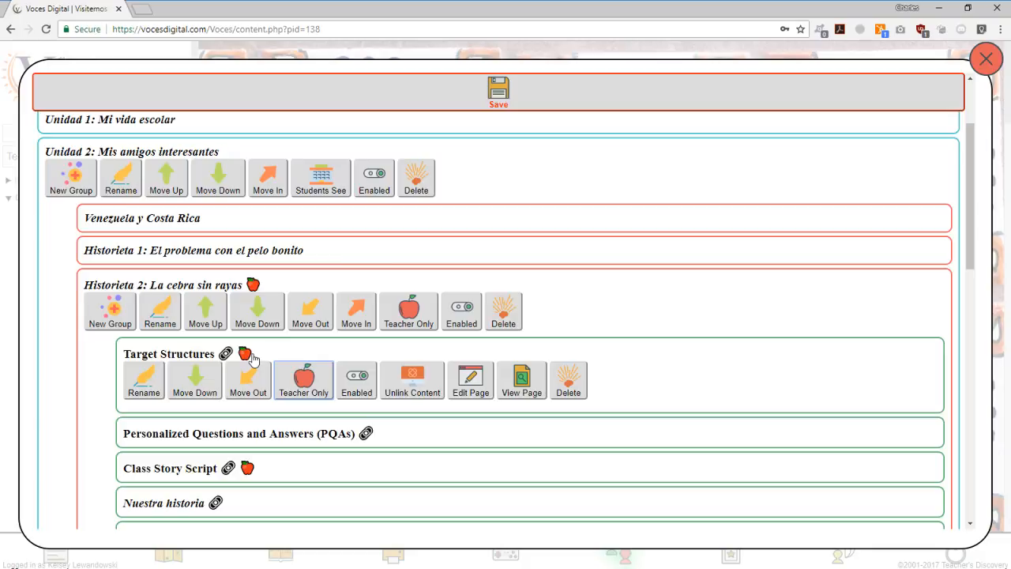
{"action": "left_click", "coordinate": [319, 379]}
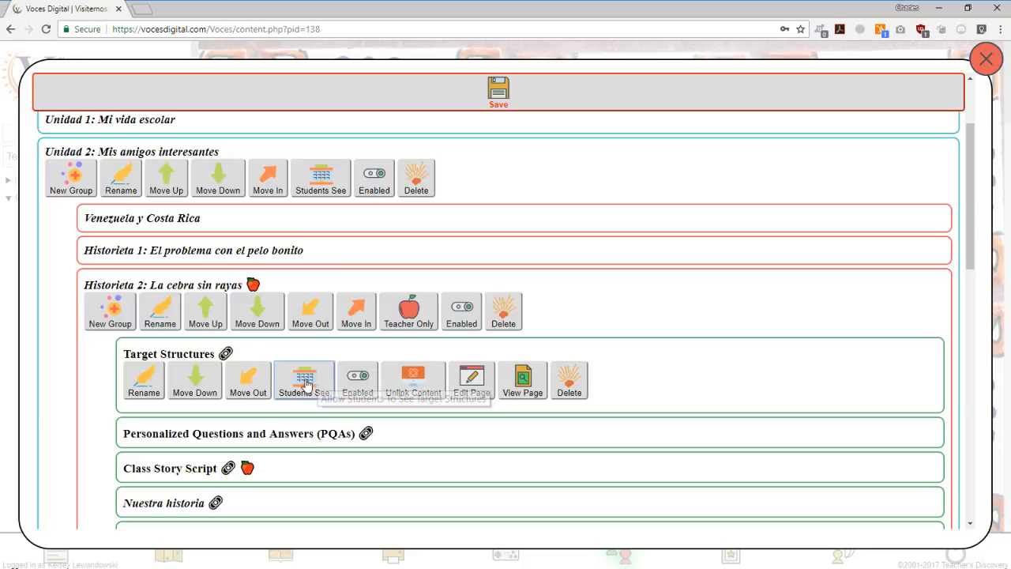
{"action": "left_click", "coordinate": [397, 314]}
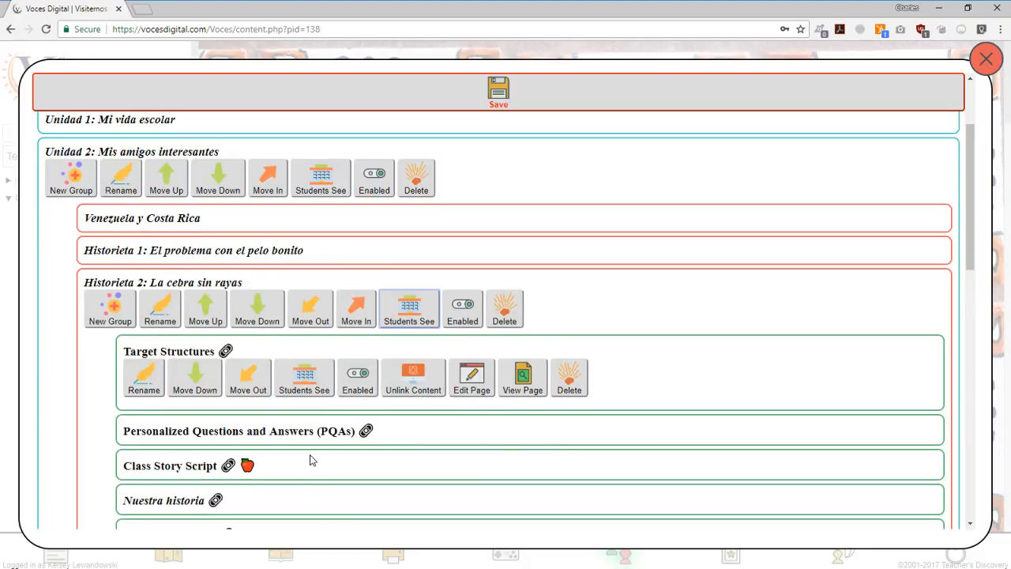
Collapse Historieta 2 and Unidad 2 in the editor's outline.
{"action": "scroll", "coordinate": [310, 460], "scroll_direction": "down", "scroll_amount": 2}
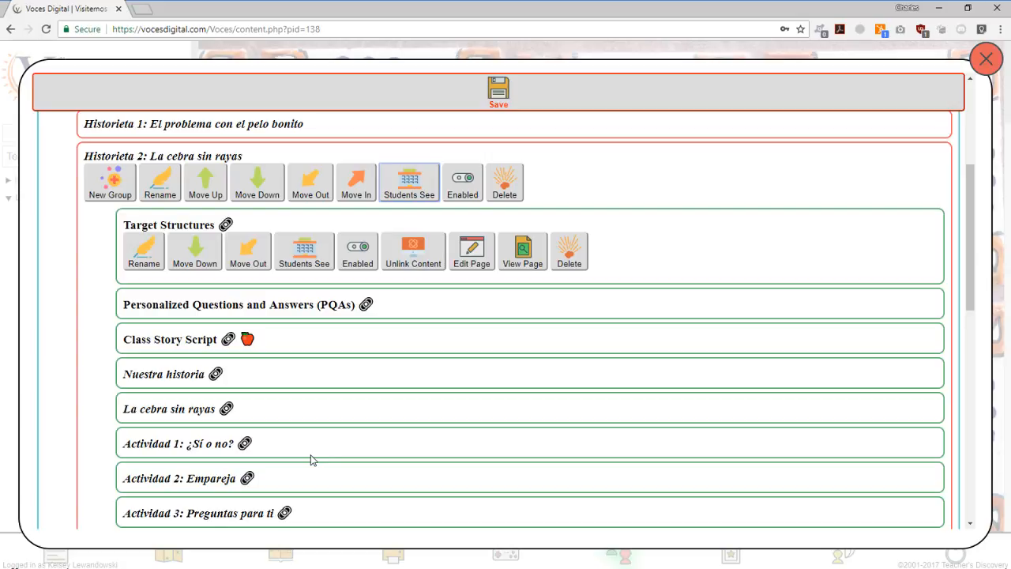
{"action": "scroll", "coordinate": [663, 330], "scroll_direction": "up", "scroll_amount": 1}
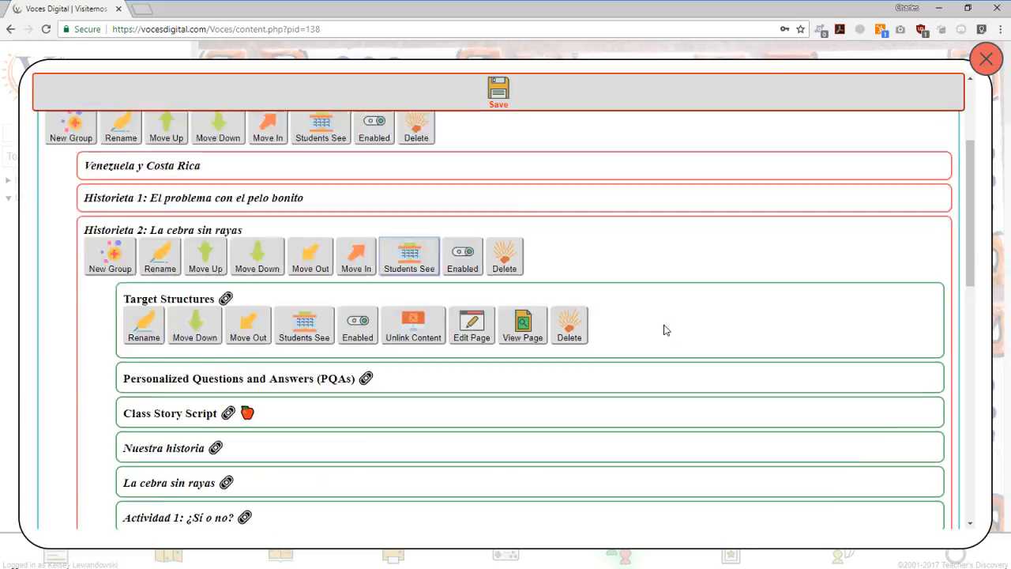
{"action": "scroll", "coordinate": [664, 329], "scroll_direction": "up", "scroll_amount": 2}
{"action": "left_click", "coordinate": [259, 406]}
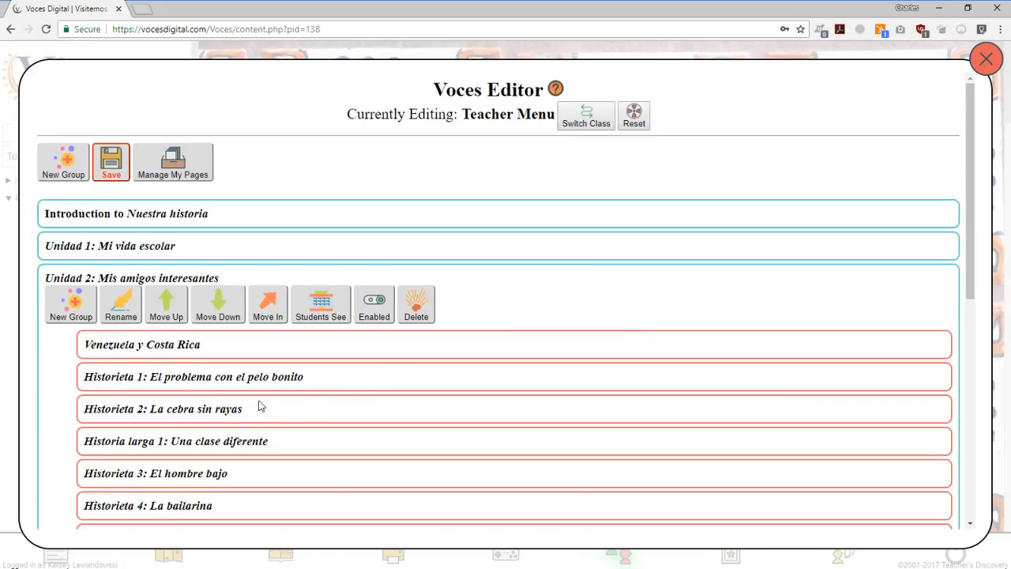
{"action": "left_click", "coordinate": [229, 281]}
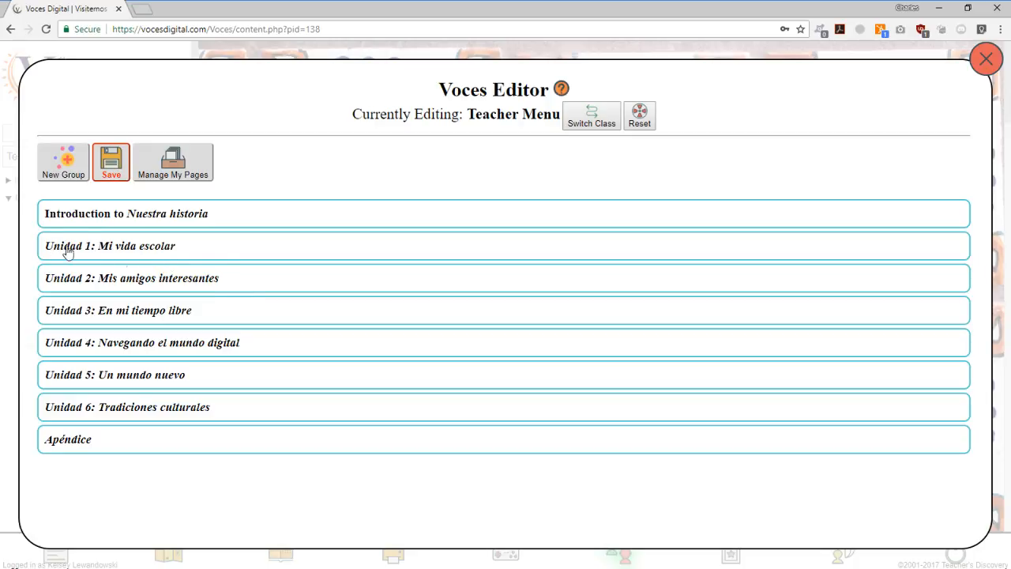
Expand Unidad 2, Historieta 1: El problema con el pelo bonito and its Target Structures page to show the page's options.
{"action": "left_click", "coordinate": [99, 278]}
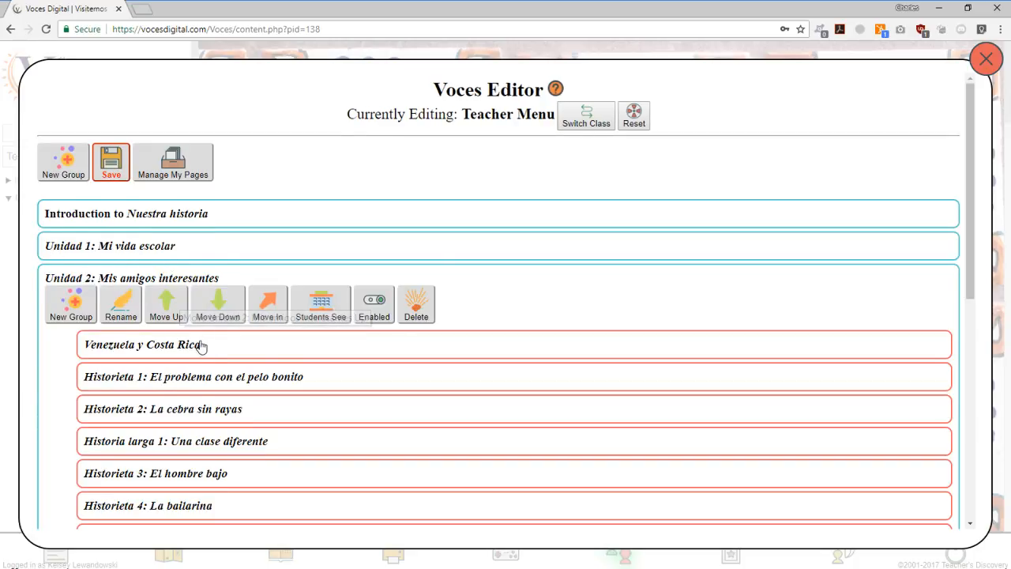
{"action": "scroll", "coordinate": [208, 345], "scroll_direction": "down", "scroll_amount": 2}
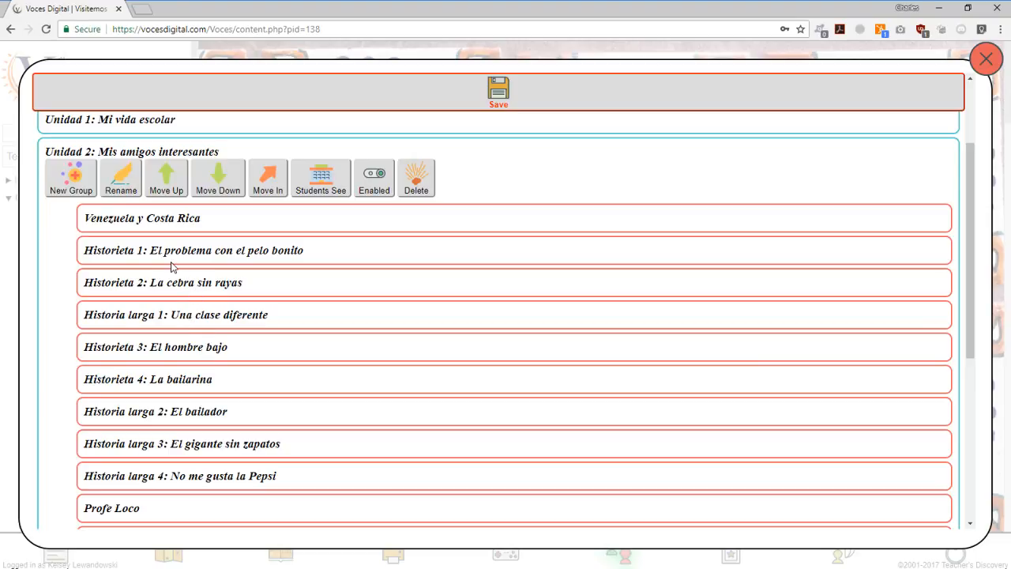
{"action": "left_click", "coordinate": [201, 258]}
{"action": "scroll", "coordinate": [260, 282], "scroll_direction": "down", "scroll_amount": 2}
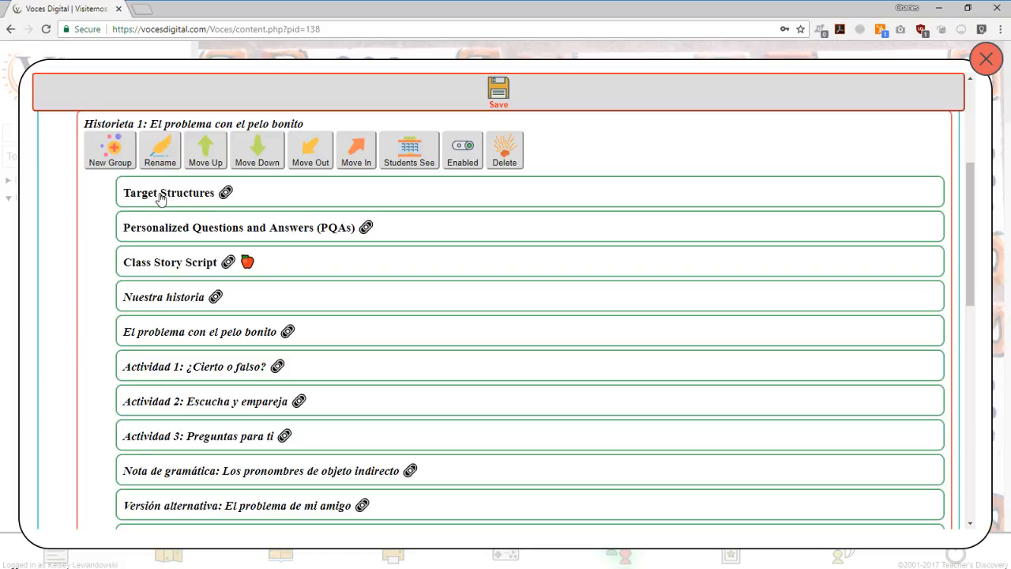
{"action": "left_click", "coordinate": [160, 197]}
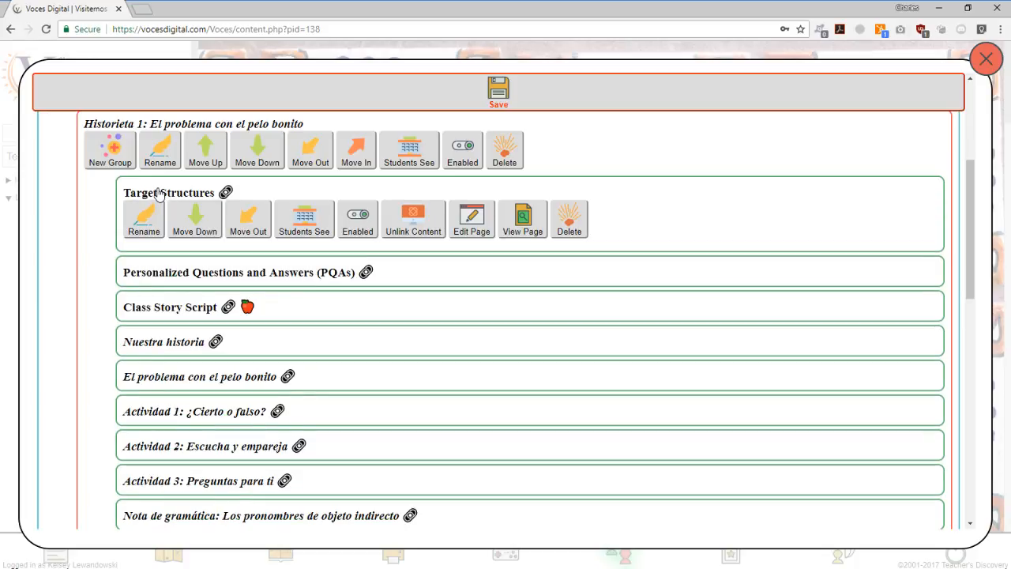
Open Historieta 1's Target Structures page for editing and name its copy "Custom Target Structures- Unit 2 Stry 1".
{"action": "left_click", "coordinate": [473, 227]}
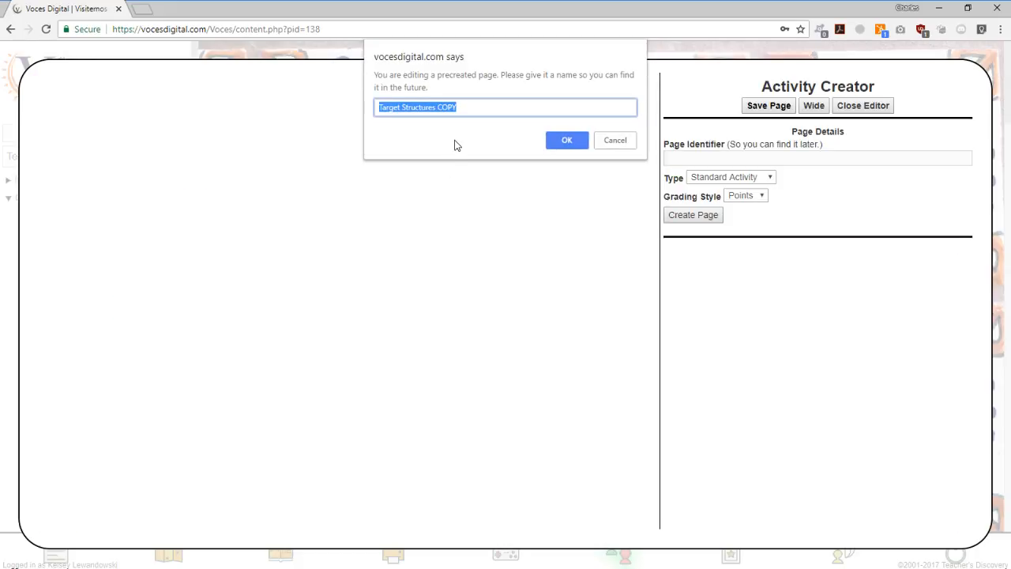
{"action": "type", "text": "Custo"}
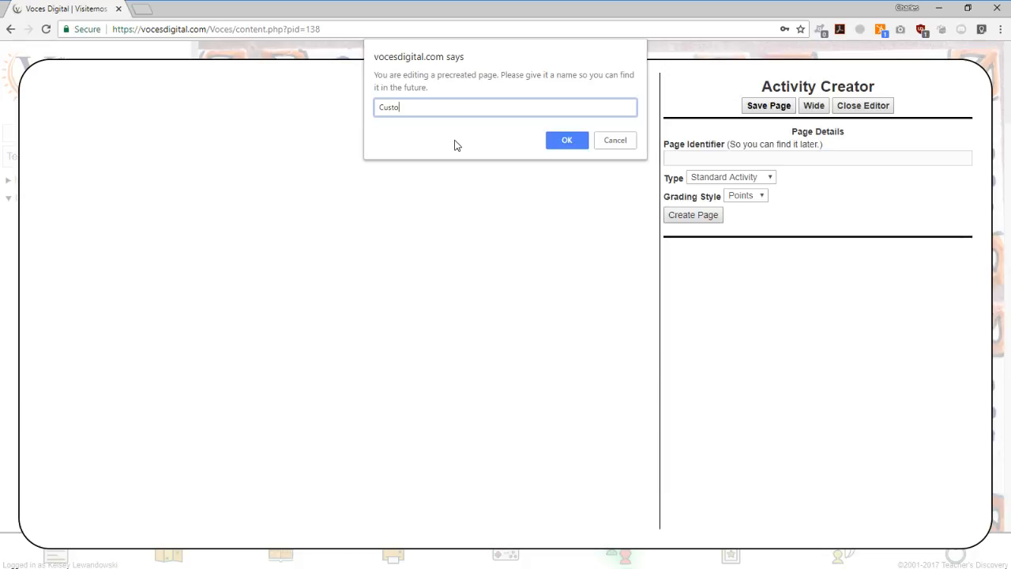
{"action": "type", "text": "m Target Structures- Unit 2 Stry 1"}
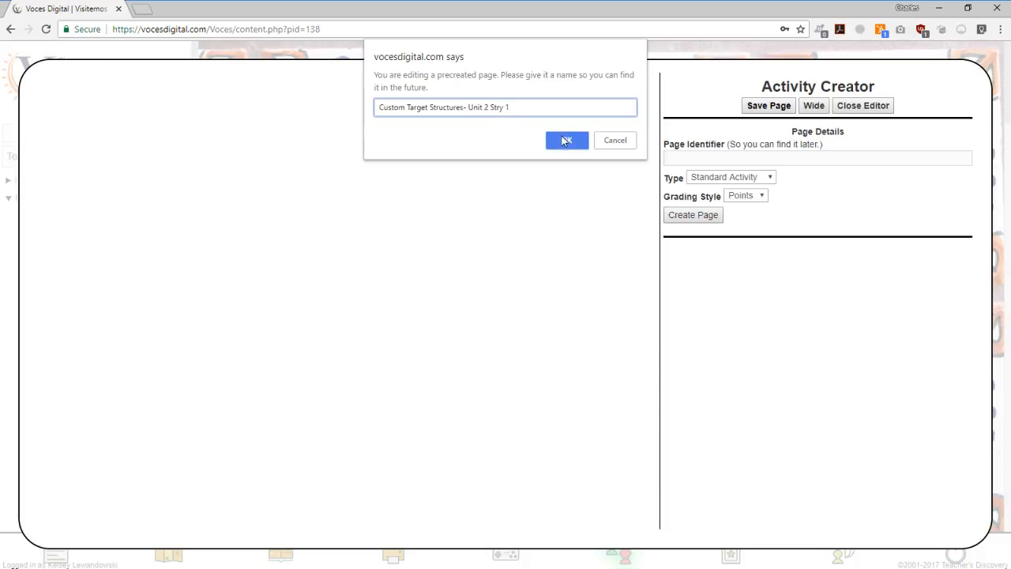
{"action": "left_click", "coordinate": [556, 140]}
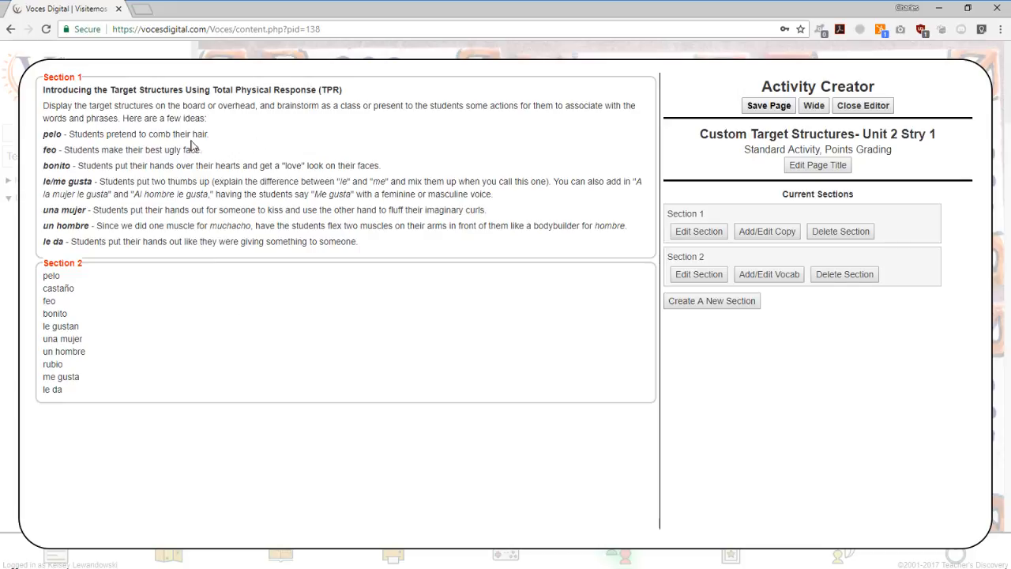
{"action": "triple_click", "coordinate": [45, 77]}
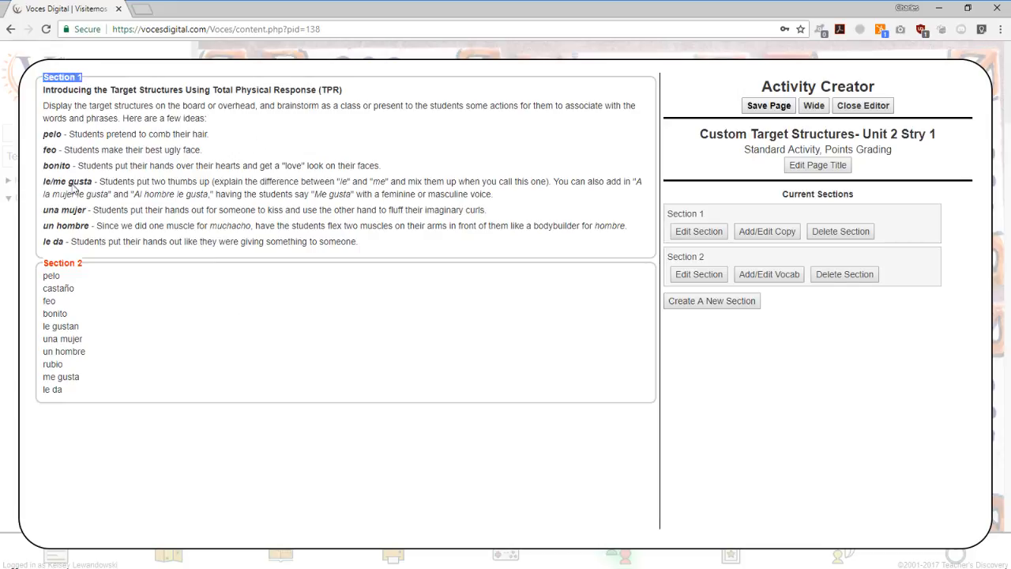
{"action": "triple_click", "coordinate": [48, 262]}
{"action": "left_click", "coordinate": [154, 272]}
Try Teacher Only and the Other style in Section 1's settings, and save the section with Teacher Only off and style None.
{"action": "left_click", "coordinate": [700, 234]}
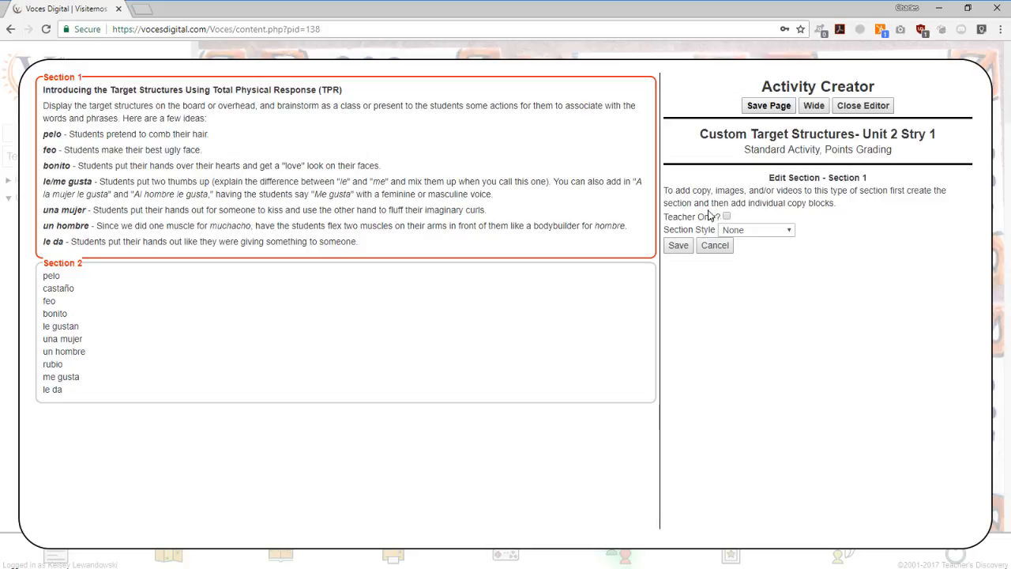
{"action": "left_click", "coordinate": [726, 217]}
{"action": "left_click", "coordinate": [726, 217]}
{"action": "left_click", "coordinate": [734, 231]}
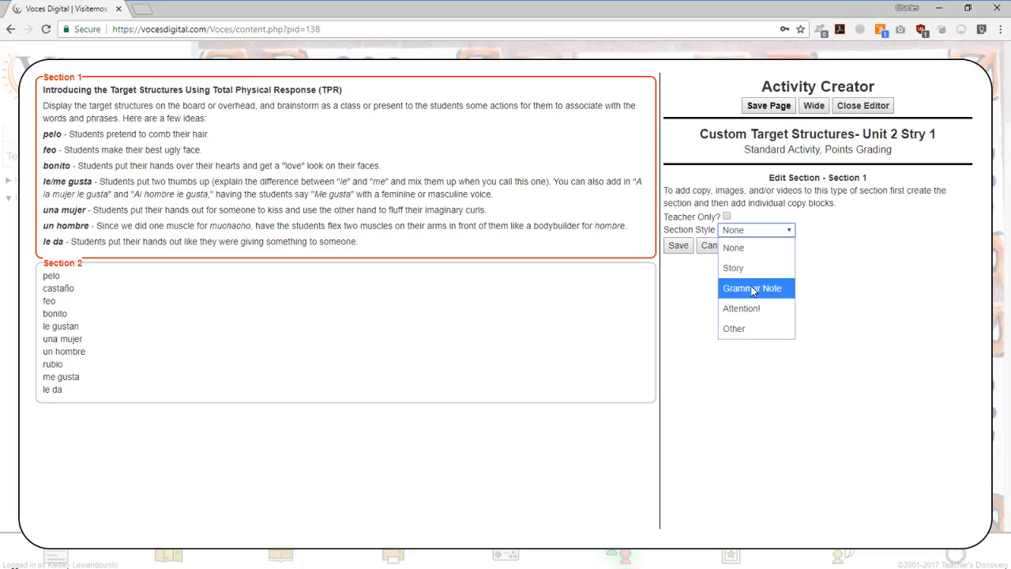
{"action": "left_click", "coordinate": [740, 329]}
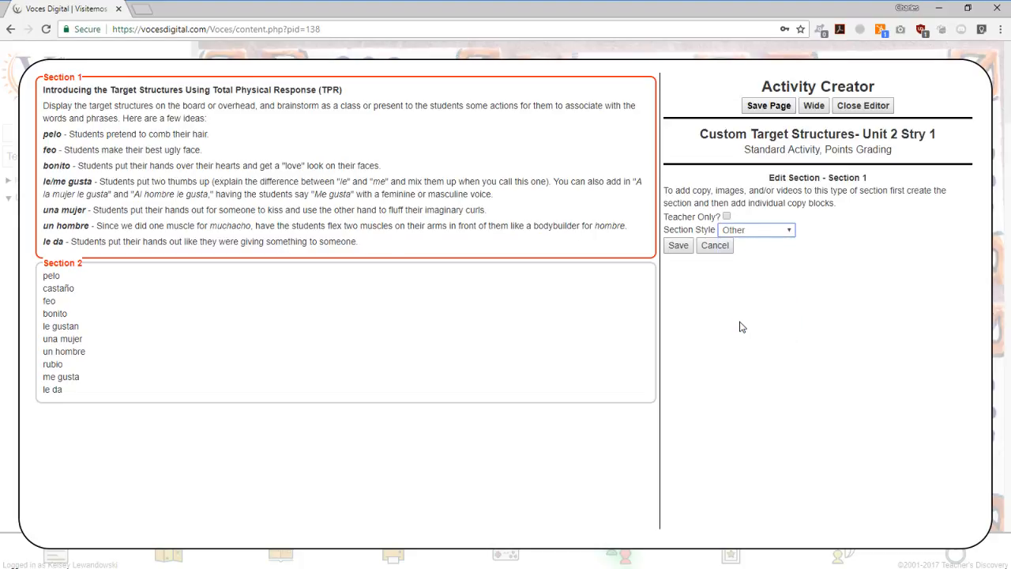
{"action": "left_click", "coordinate": [750, 234]}
{"action": "left_click", "coordinate": [750, 247]}
{"action": "left_click", "coordinate": [746, 231]}
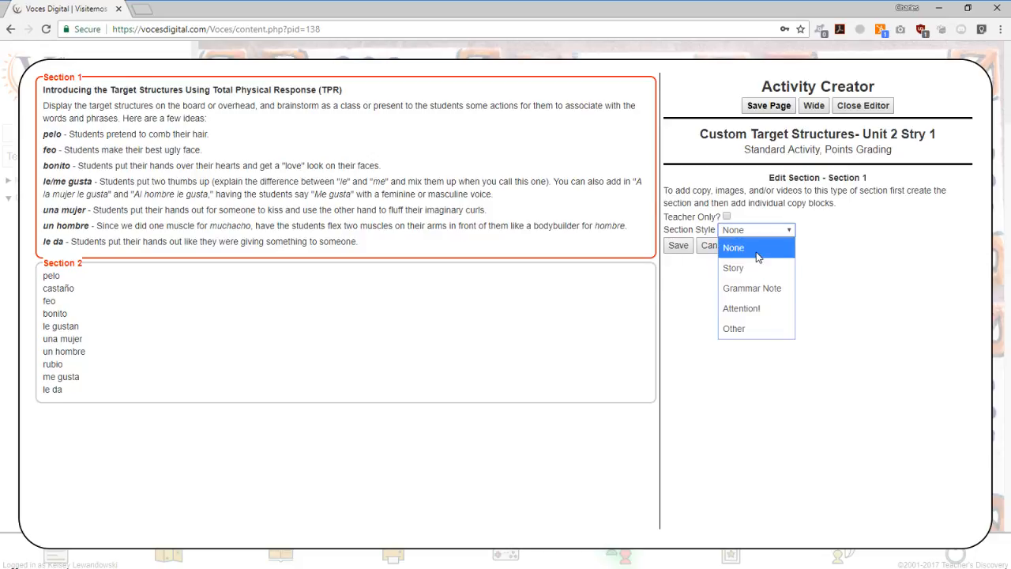
{"action": "left_click", "coordinate": [757, 256]}
{"action": "left_click", "coordinate": [680, 246]}
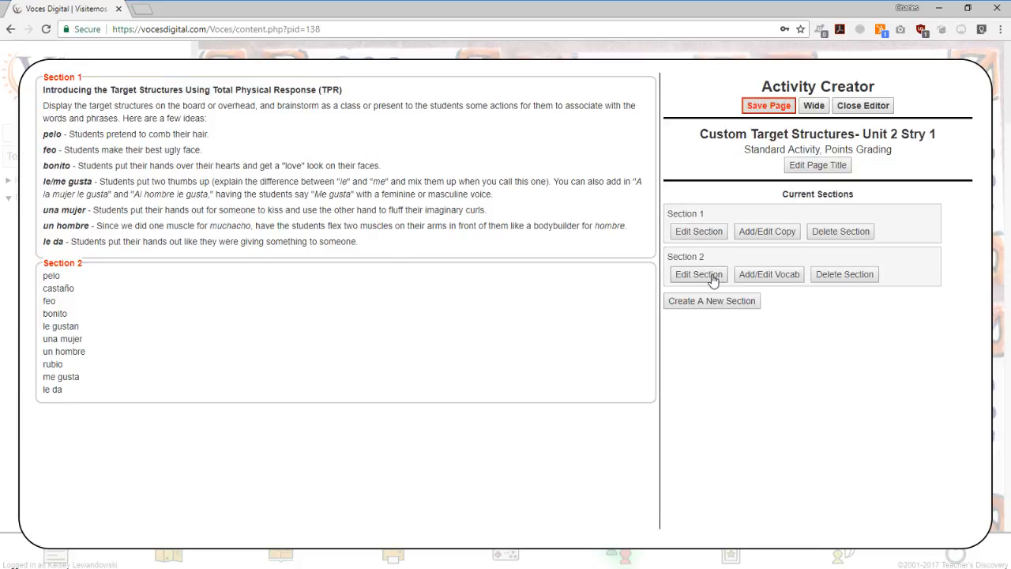
Open Section 1's existing copy block in the text editor, review its text and save the block.
{"action": "left_click", "coordinate": [758, 234]}
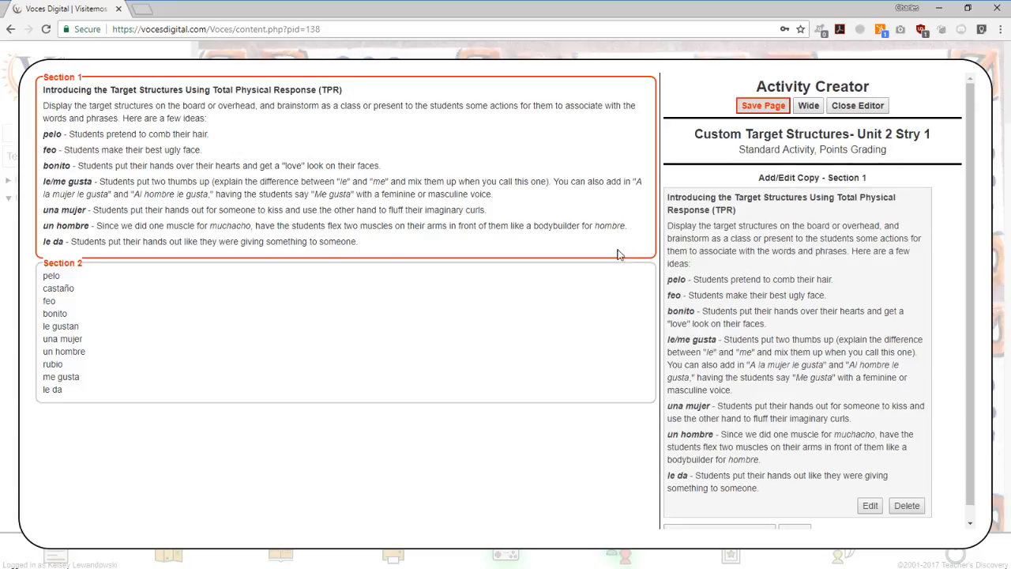
{"action": "scroll", "coordinate": [757, 233], "scroll_direction": "down", "scroll_amount": 1}
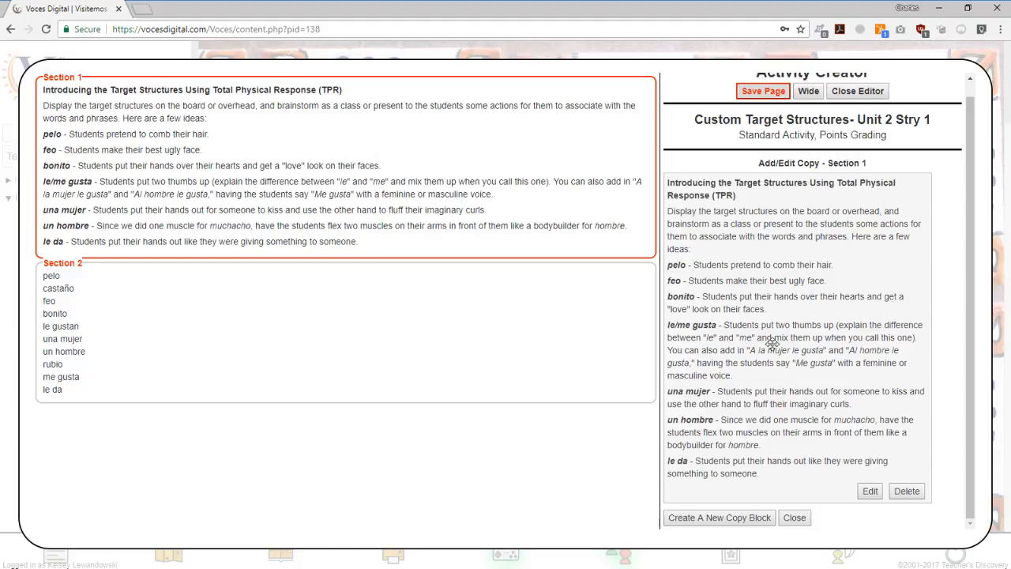
{"action": "left_click", "coordinate": [870, 491]}
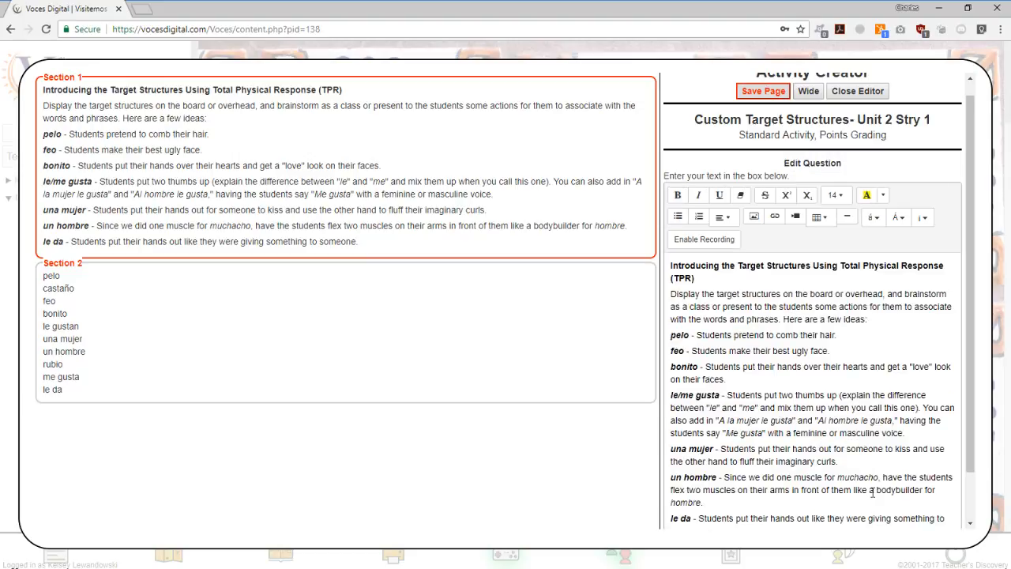
{"action": "scroll", "coordinate": [816, 313], "scroll_direction": "down", "scroll_amount": 1}
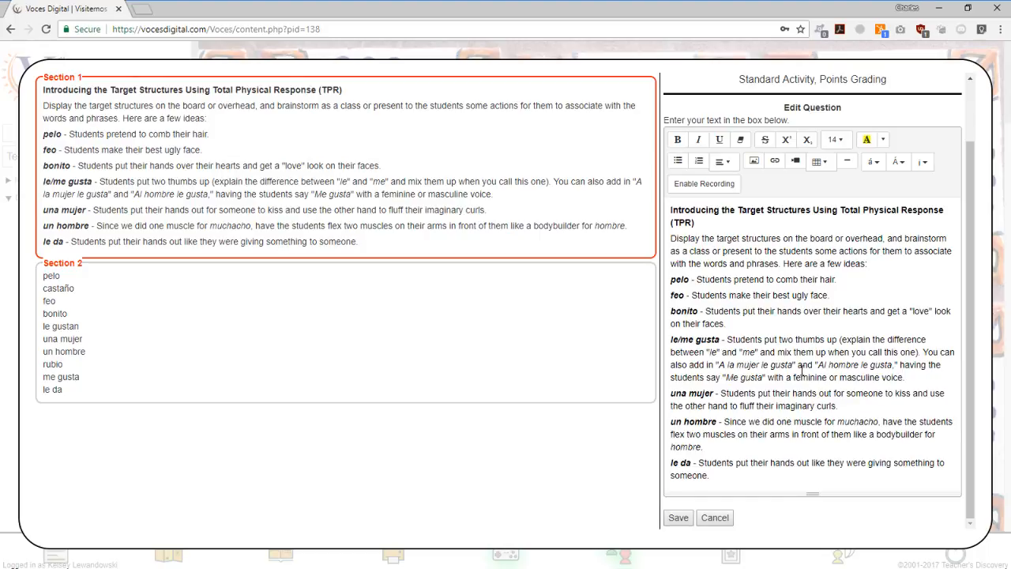
{"action": "left_click", "coordinate": [677, 518]}
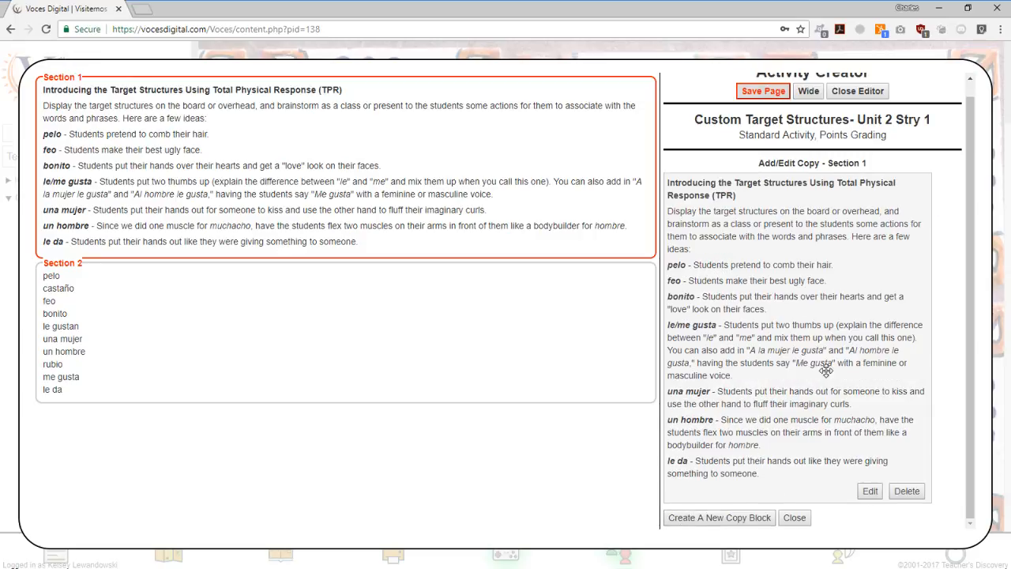
Start a new copy block in Section 1, enter "Test Copy" with part of it in bold, and clear the text.
{"action": "left_click", "coordinate": [708, 520]}
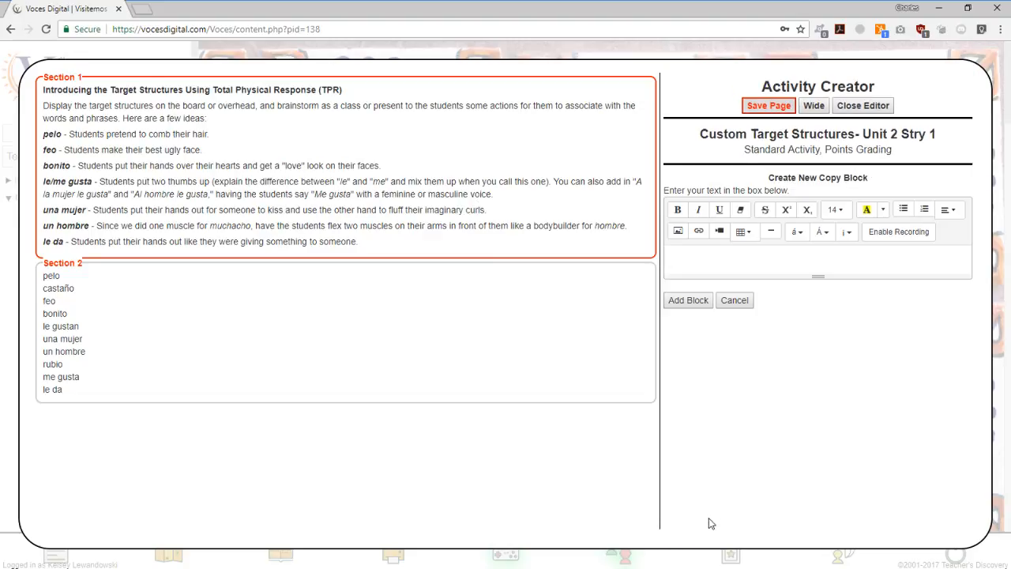
{"action": "mouse_move", "coordinate": [713, 258]}
{"action": "left_mouse_down"}
{"action": "mouse_move", "coordinate": [675, 258]}
{"action": "mouse_move", "coordinate": [714, 258]}
{"action": "mouse_move", "coordinate": [695, 259]}
{"action": "left_mouse_up"}
{"action": "left_click", "coordinate": [683, 213]}
{"action": "left_click", "coordinate": [720, 258]}
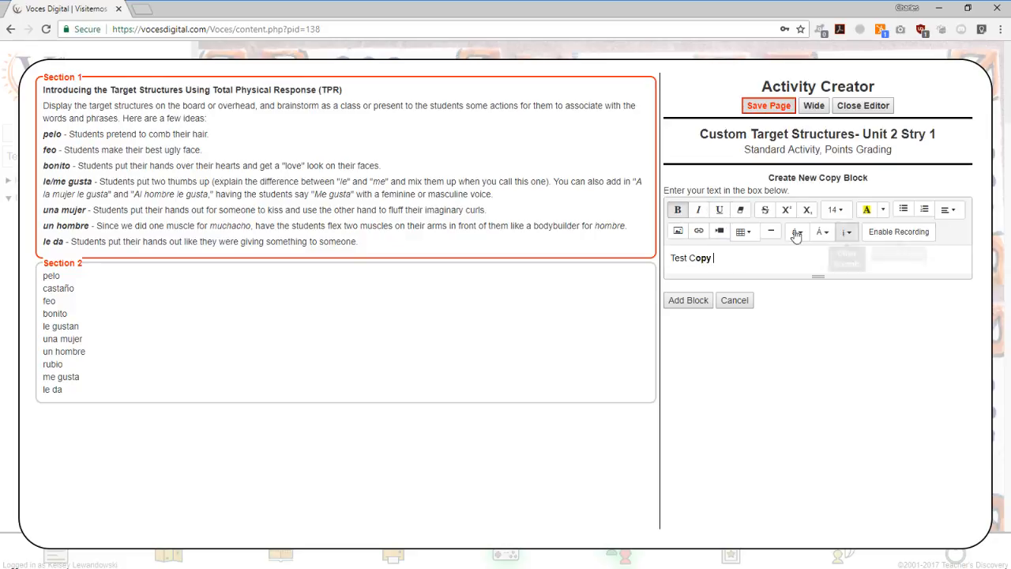
{"action": "left_click_drag", "start_coordinate": [718, 259], "coordinate": [668, 259]}
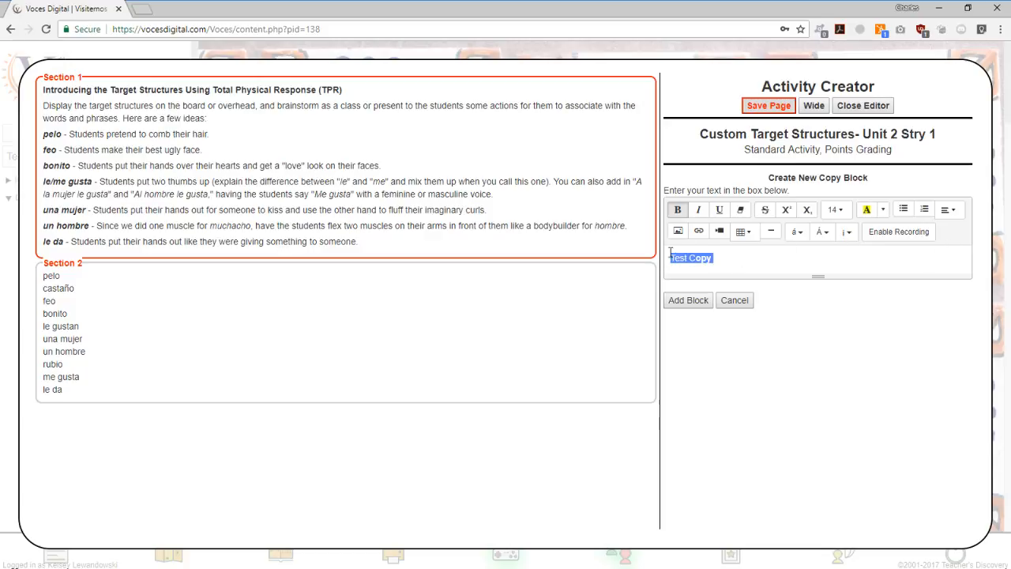
{"action": "key", "text": "BackSpace"}
Enable audio recording for the new copy block and record a clip of about one second into it.
{"action": "left_click", "coordinate": [880, 236]}
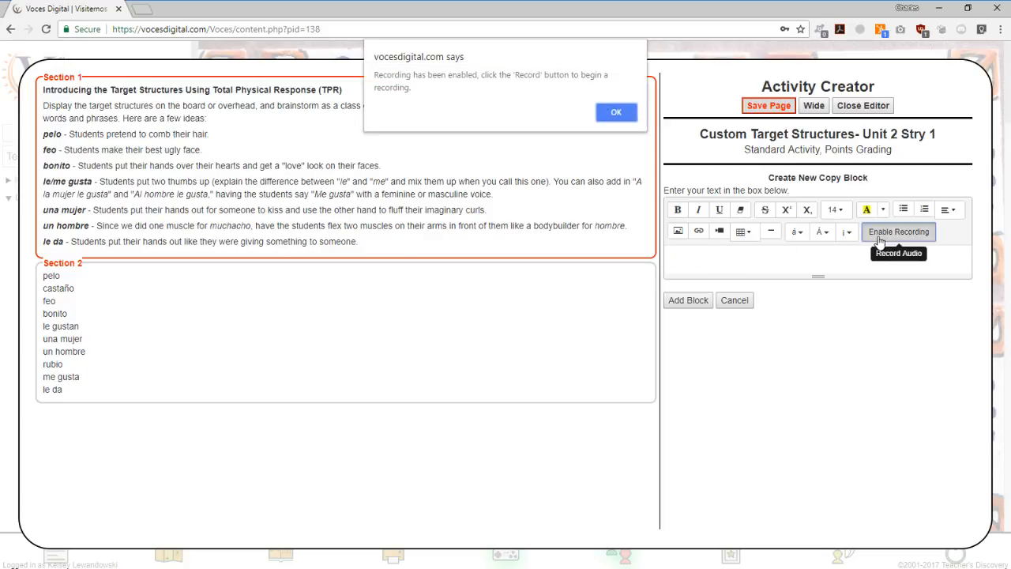
{"action": "left_click", "coordinate": [615, 115]}
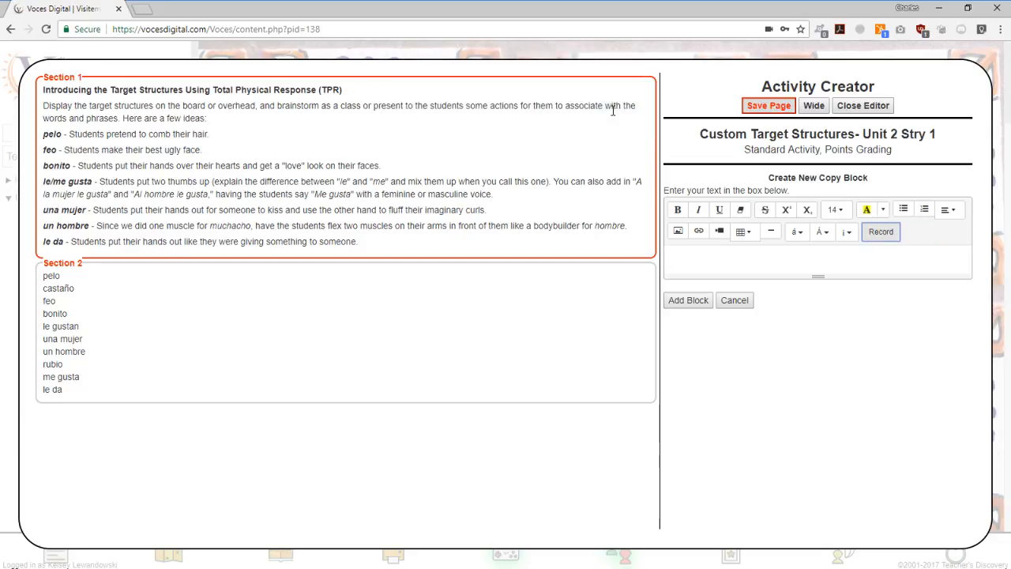
{"action": "left_click", "coordinate": [879, 232]}
{"action": "left_click", "coordinate": [695, 270]}
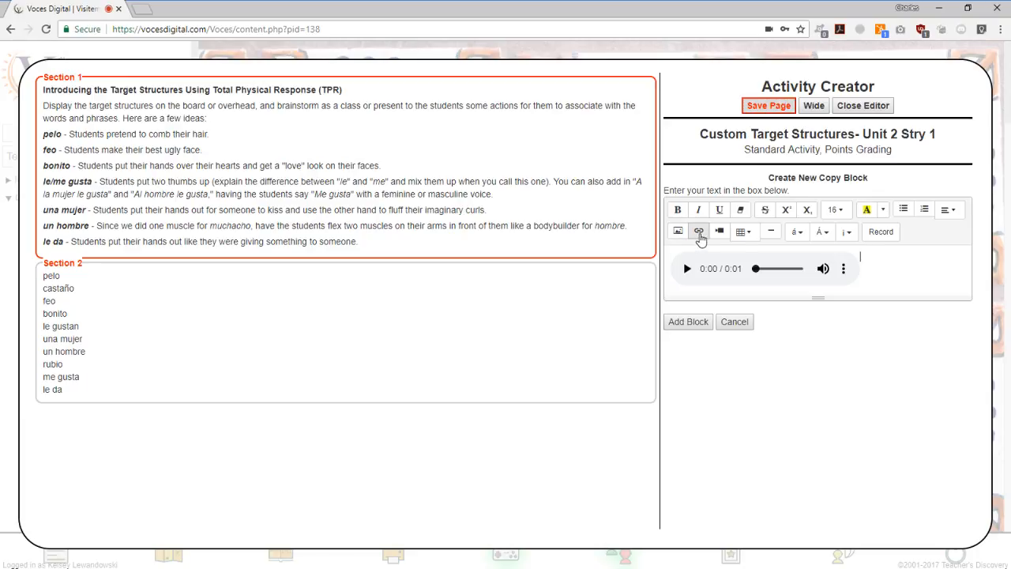
Insert a table with four columns and three rows below the recording and add the block to Section 1.
{"action": "left_click", "coordinate": [743, 232]}
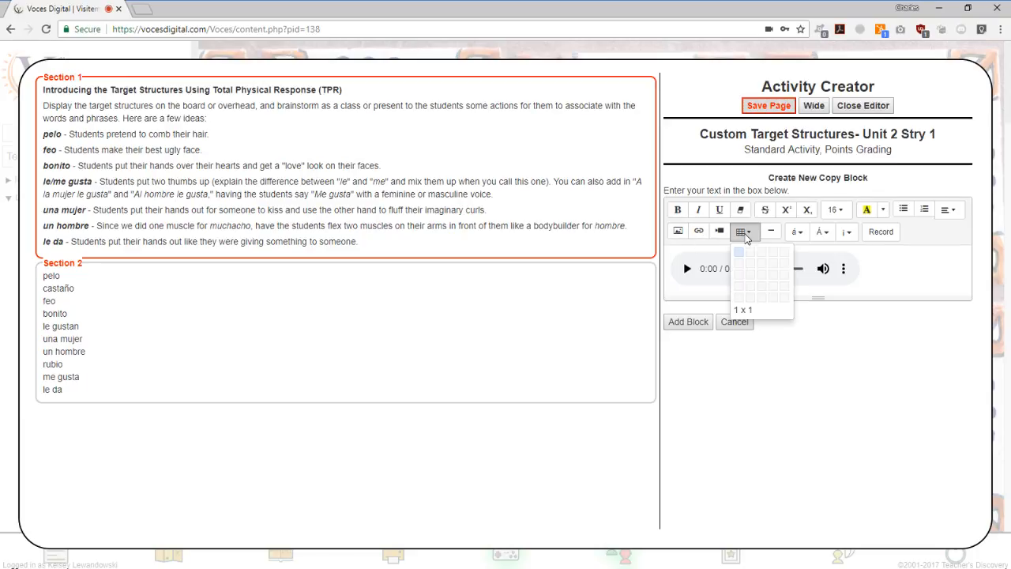
{"action": "left_click", "coordinate": [780, 282]}
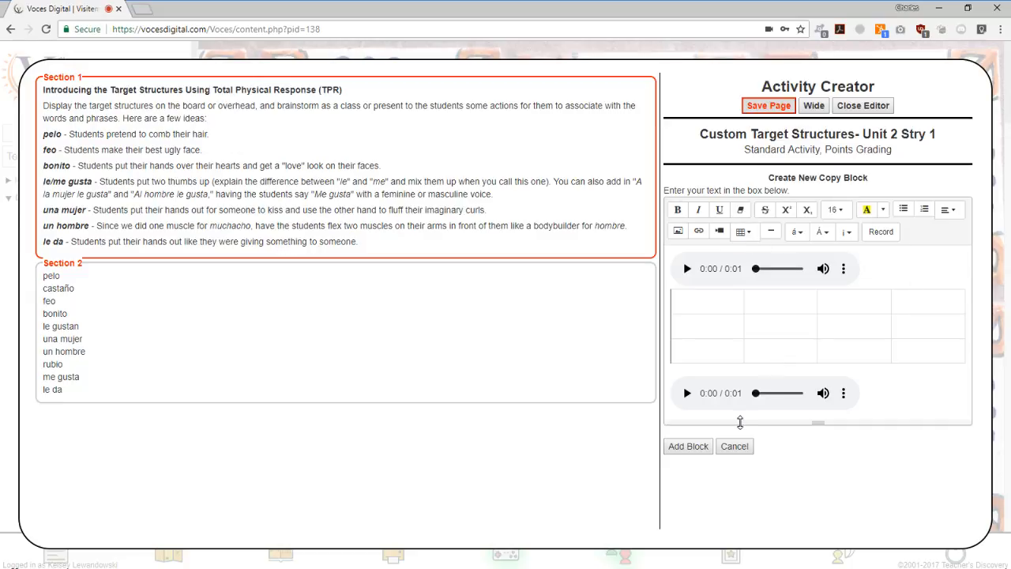
{"action": "left_click", "coordinate": [685, 446]}
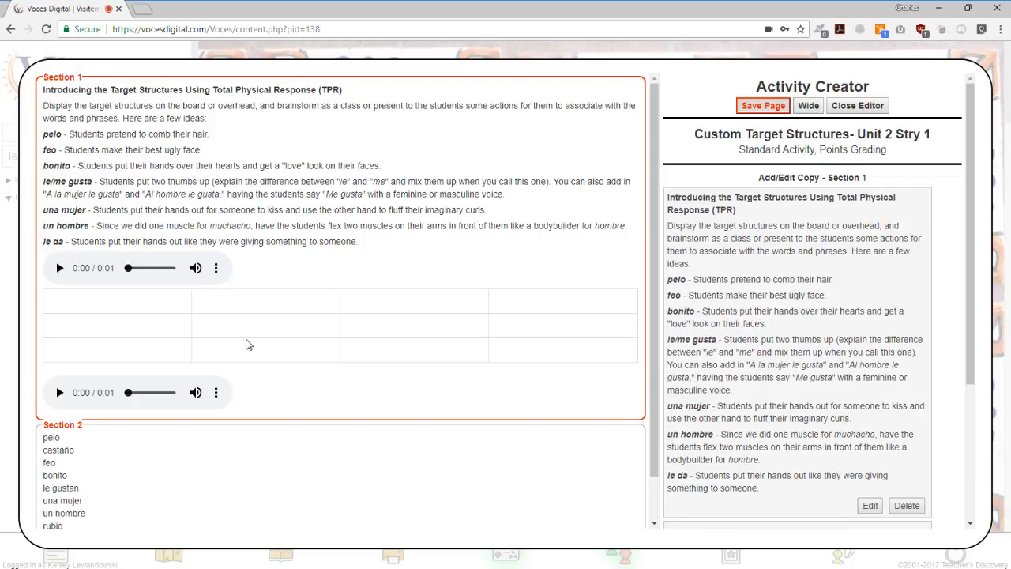
Delete the copy block containing the recording and table from Section 1 and save the page.
{"action": "scroll", "coordinate": [348, 308], "scroll_direction": "down", "scroll_amount": 1}
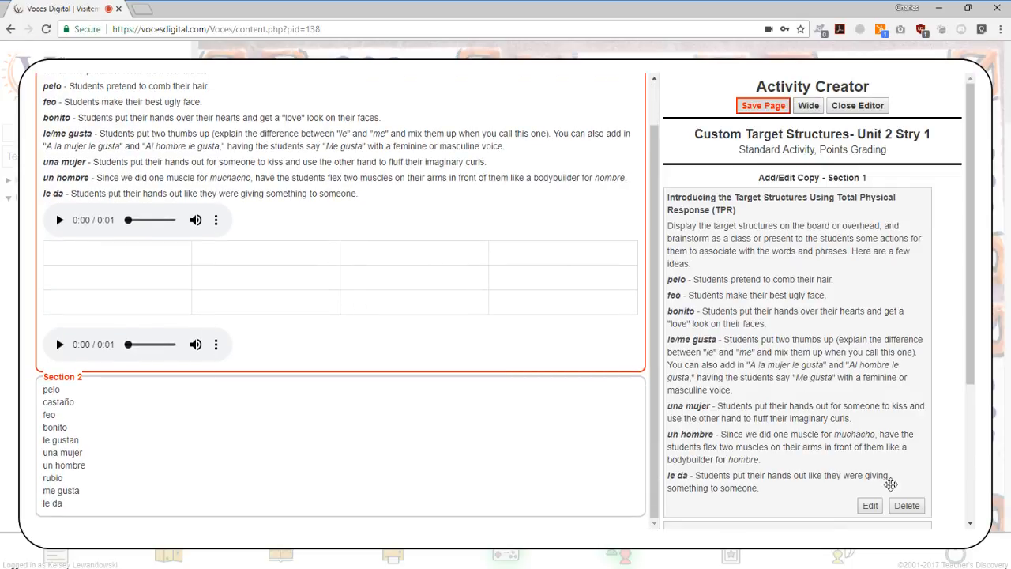
{"action": "scroll", "coordinate": [890, 485], "scroll_direction": "down", "scroll_amount": 3}
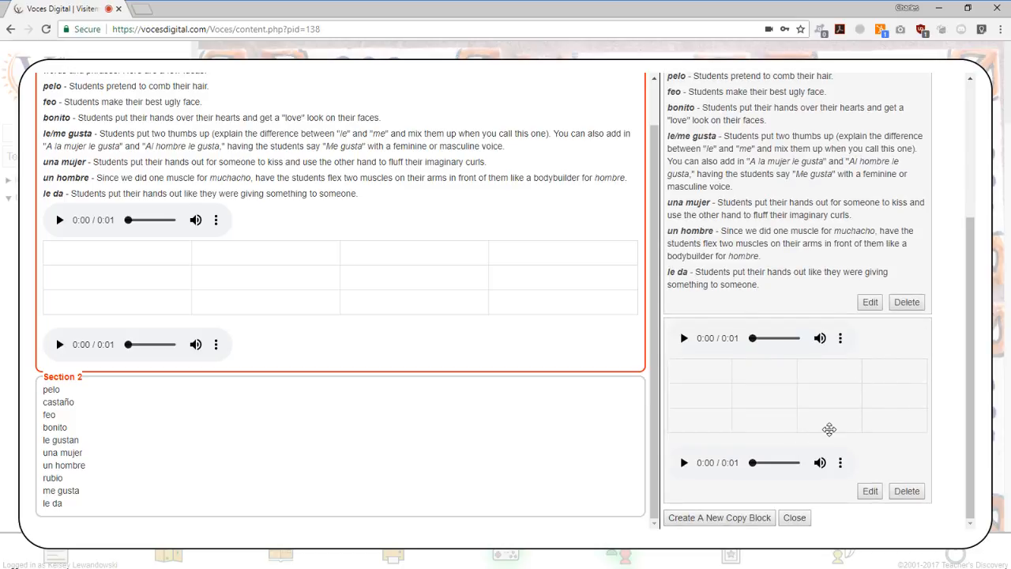
{"action": "left_click", "coordinate": [905, 491]}
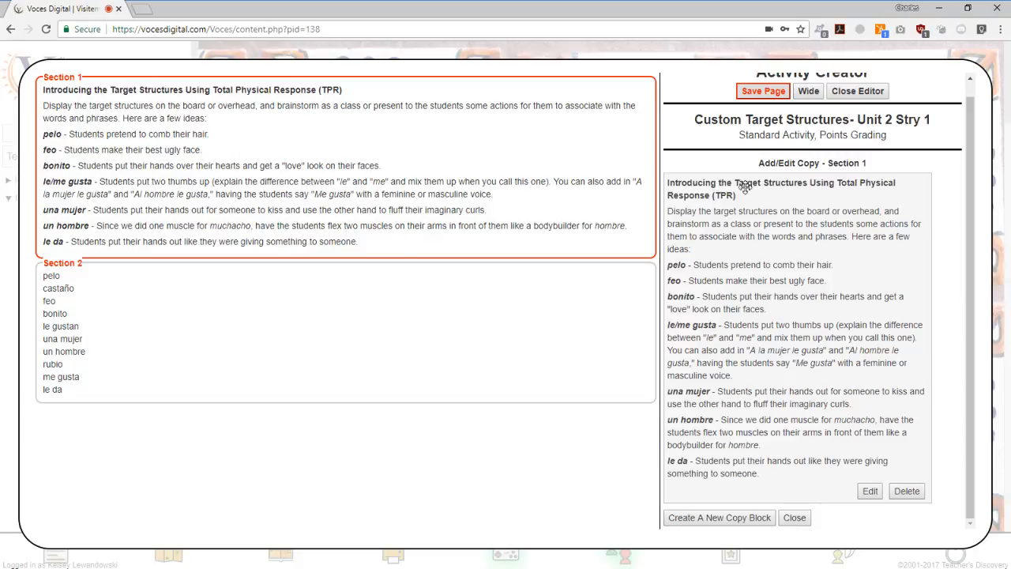
{"action": "left_click", "coordinate": [770, 92]}
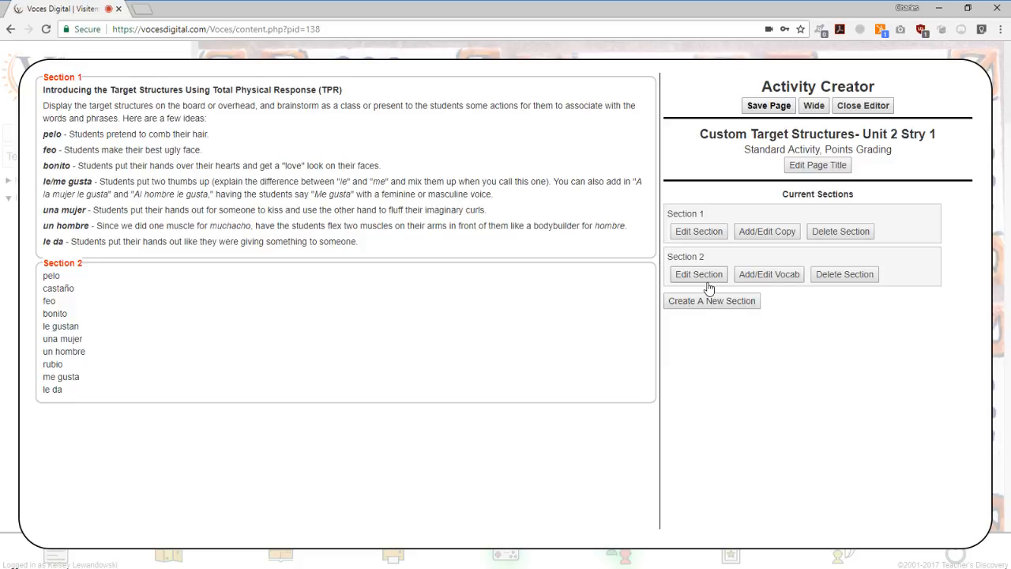
Reorder Section 2's first seven vocab terms as castaño, feo, pelo, le gustan, bonito, un hombre, una mujer.
{"action": "left_click", "coordinate": [778, 276]}
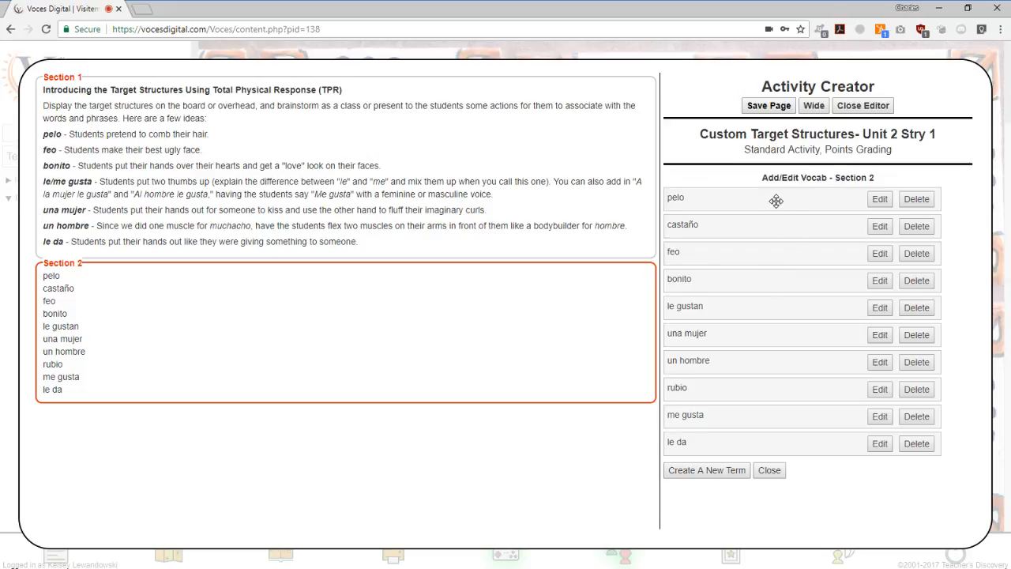
{"action": "left_click_drag", "start_coordinate": [778, 202], "coordinate": [756, 361]}
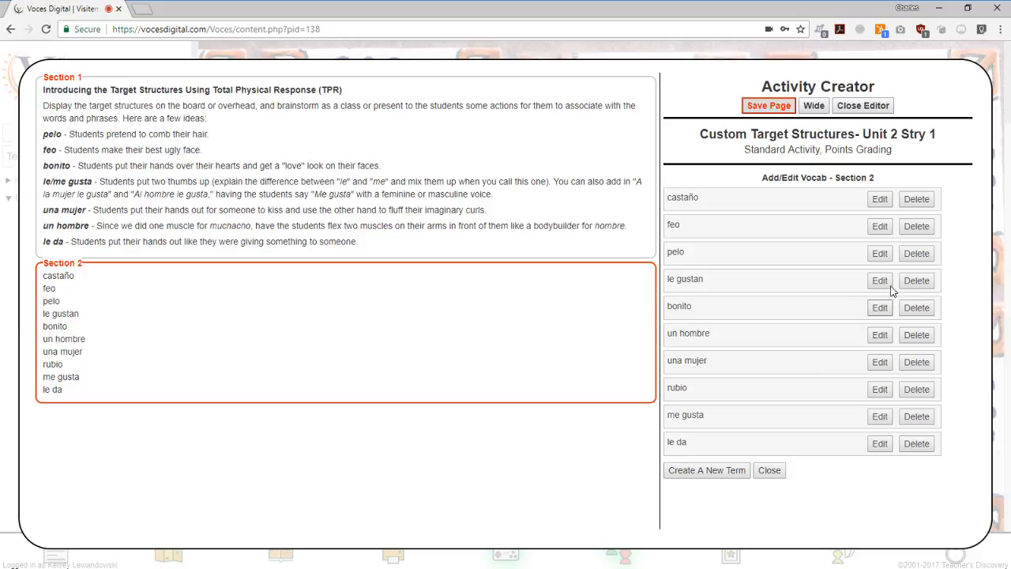
Open the vocab term castaño for editing, browse for a replacement audio file, and cancel the file selection and the edit.
{"action": "left_click", "coordinate": [878, 200]}
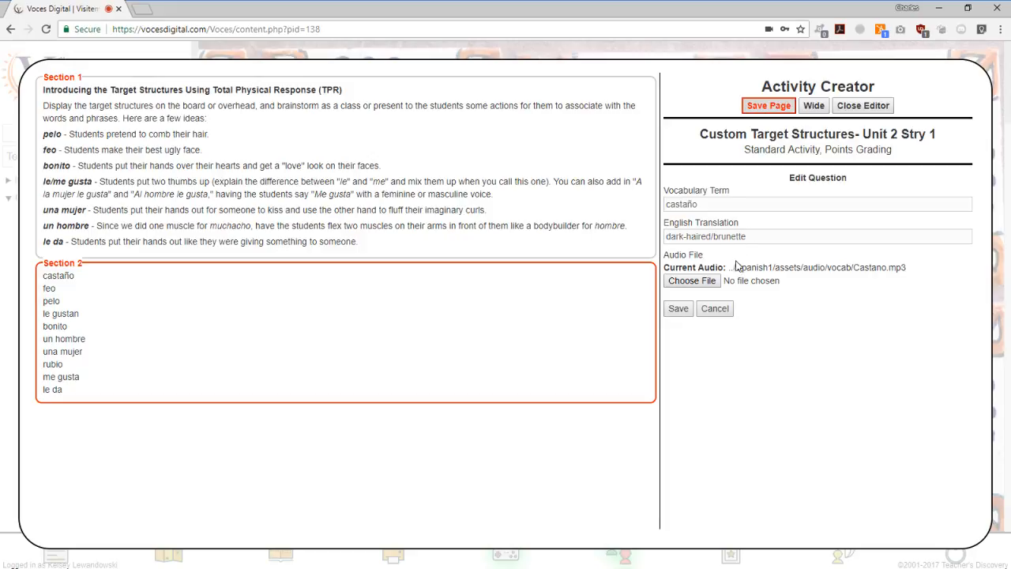
{"action": "left_click_drag", "start_coordinate": [728, 267], "coordinate": [910, 272]}
{"action": "left_click", "coordinate": [911, 272]}
{"action": "left_click", "coordinate": [703, 282]}
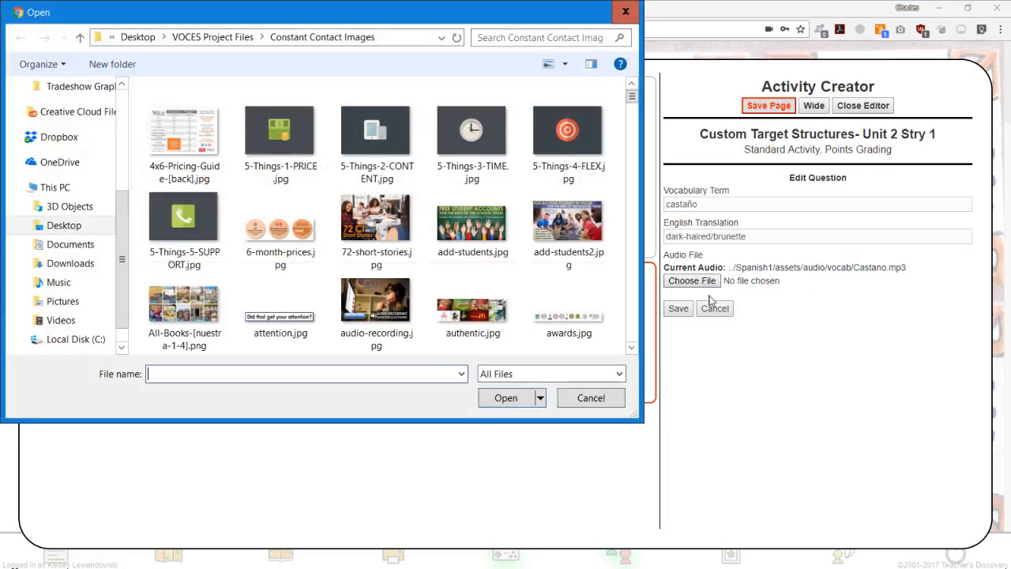
{"action": "scroll", "coordinate": [482, 182], "scroll_direction": "down", "scroll_amount": 10}
{"action": "left_click", "coordinate": [616, 22]}
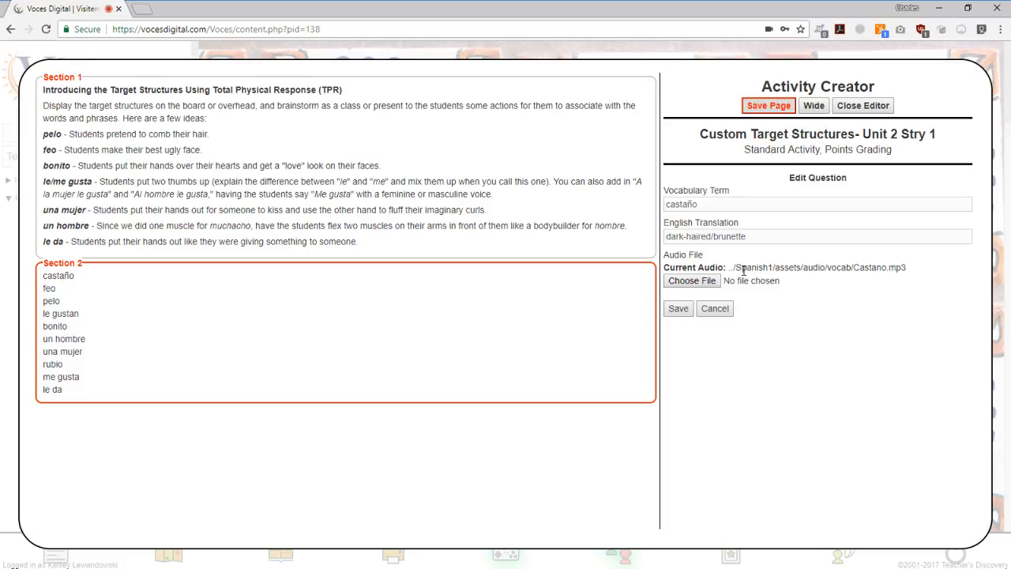
{"action": "left_click", "coordinate": [716, 308]}
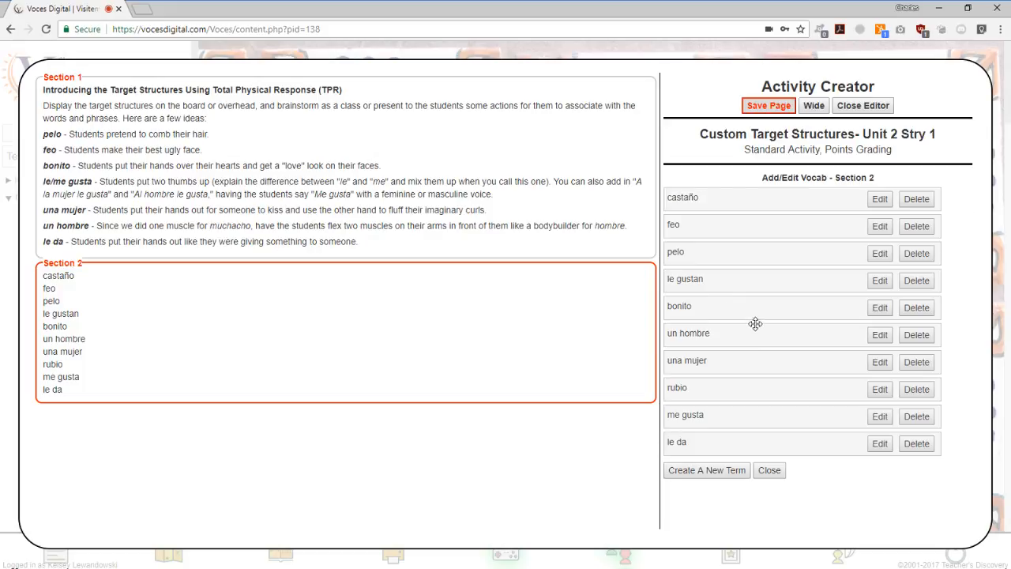
Add the existing term ¡Ay, Dios mío! to Section 2's vocabulary, then save the page and close the page editor.
{"action": "left_click", "coordinate": [709, 470]}
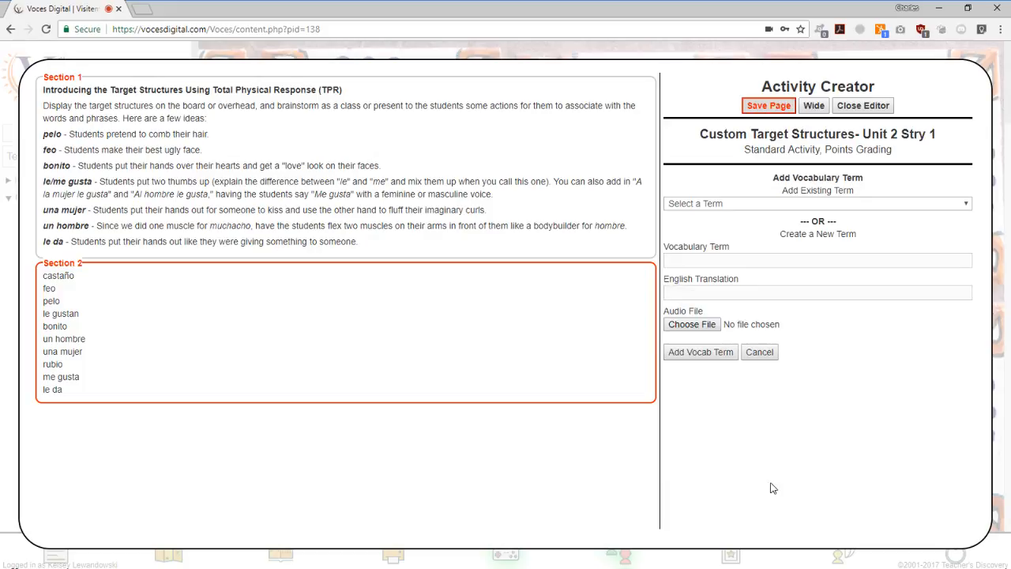
{"action": "left_click", "coordinate": [715, 204]}
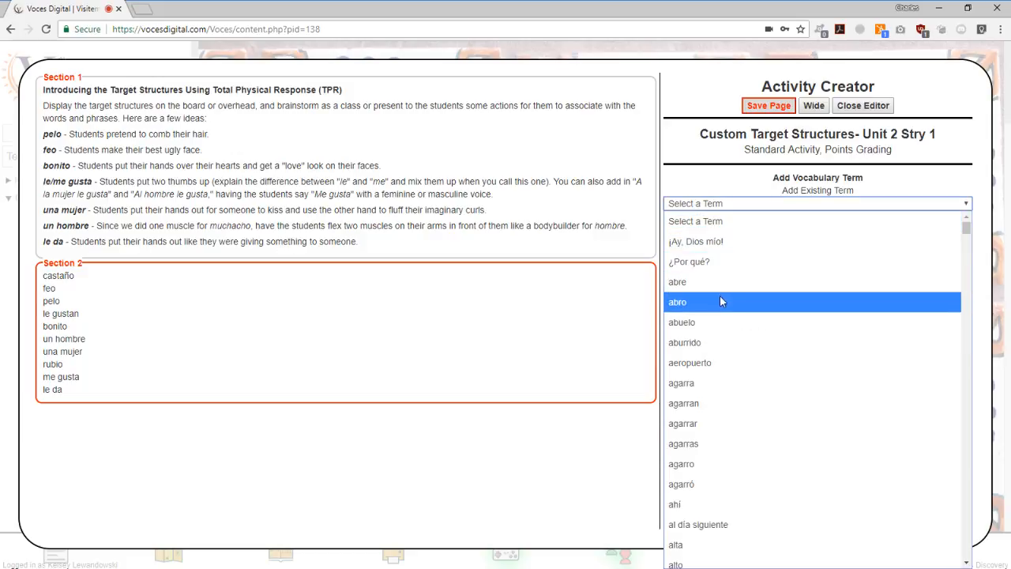
{"action": "left_click", "coordinate": [728, 243]}
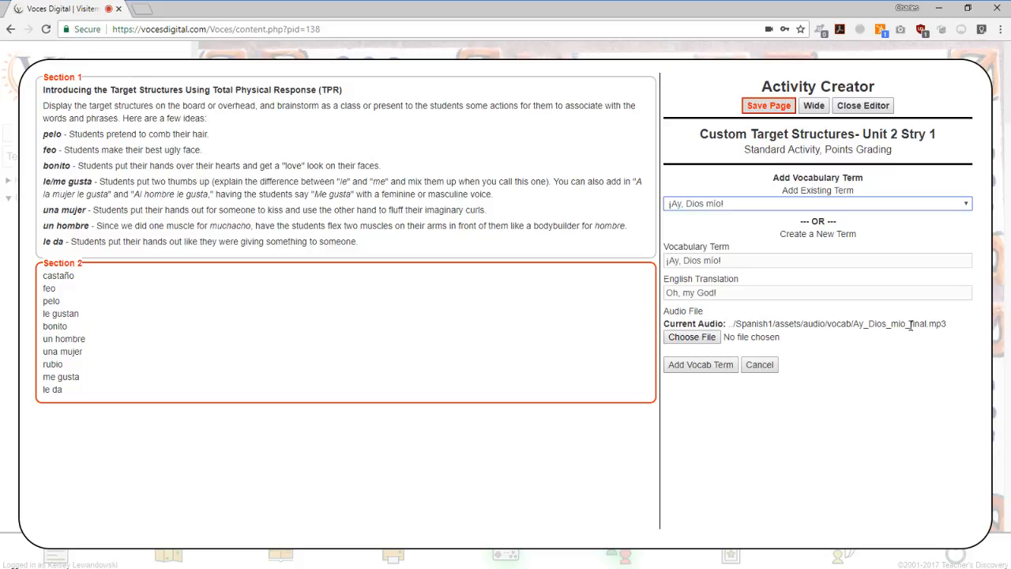
{"action": "left_click", "coordinate": [737, 263]}
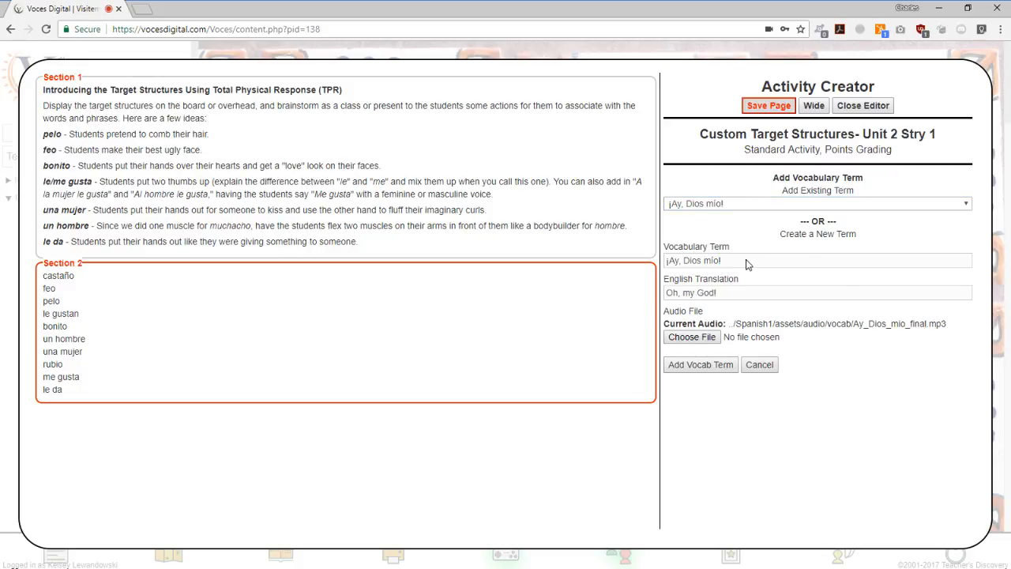
{"action": "left_click", "coordinate": [748, 204]}
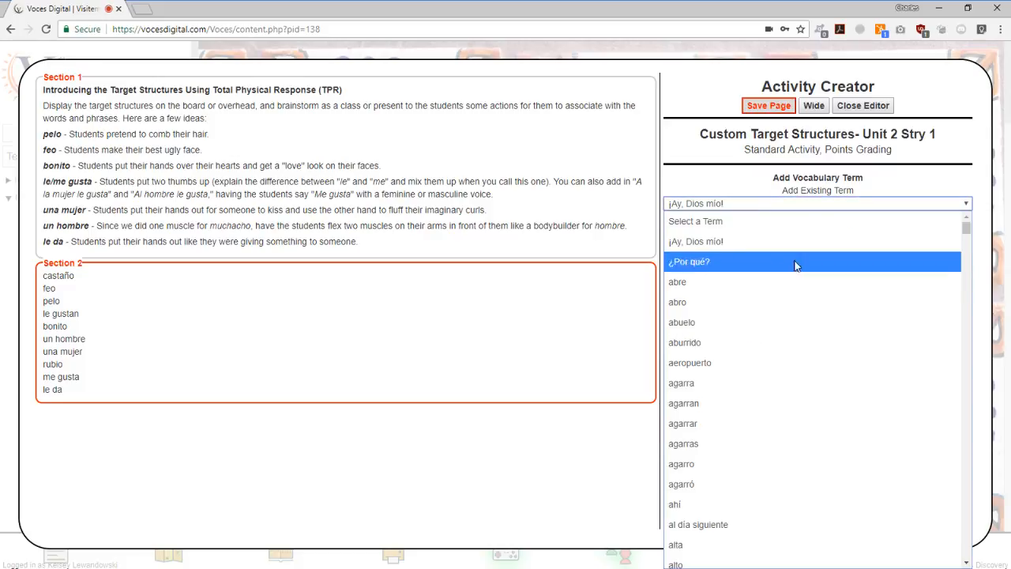
{"action": "scroll", "coordinate": [809, 286], "scroll_direction": "down", "scroll_amount": 15}
{"action": "left_click", "coordinate": [770, 206]}
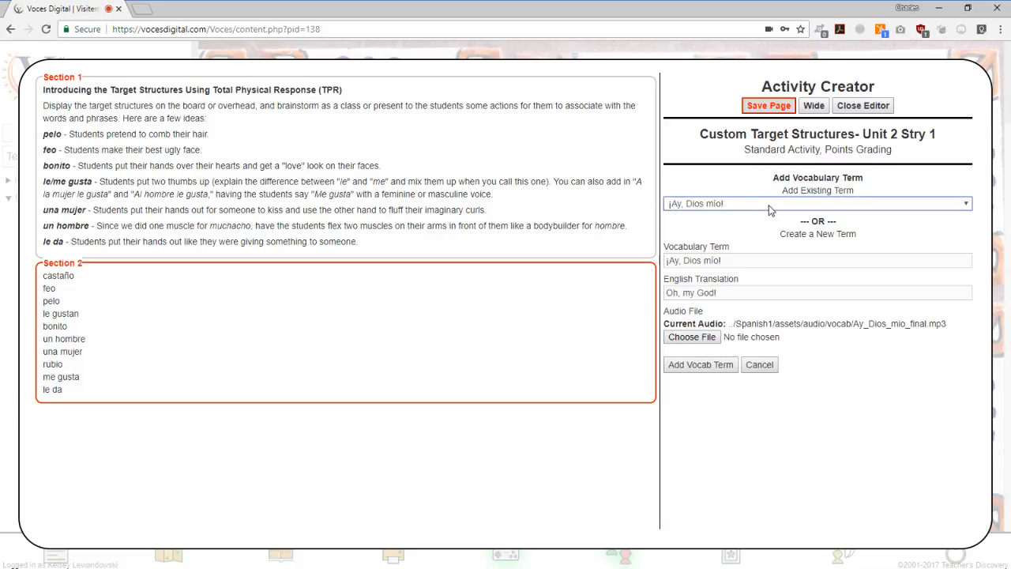
{"action": "left_click", "coordinate": [697, 260]}
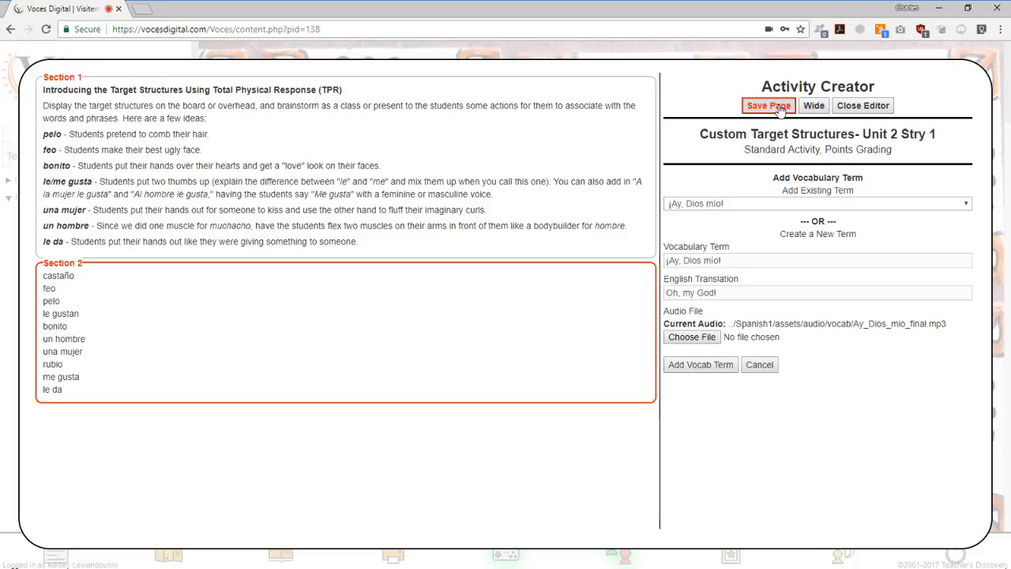
{"action": "left_click", "coordinate": [700, 365]}
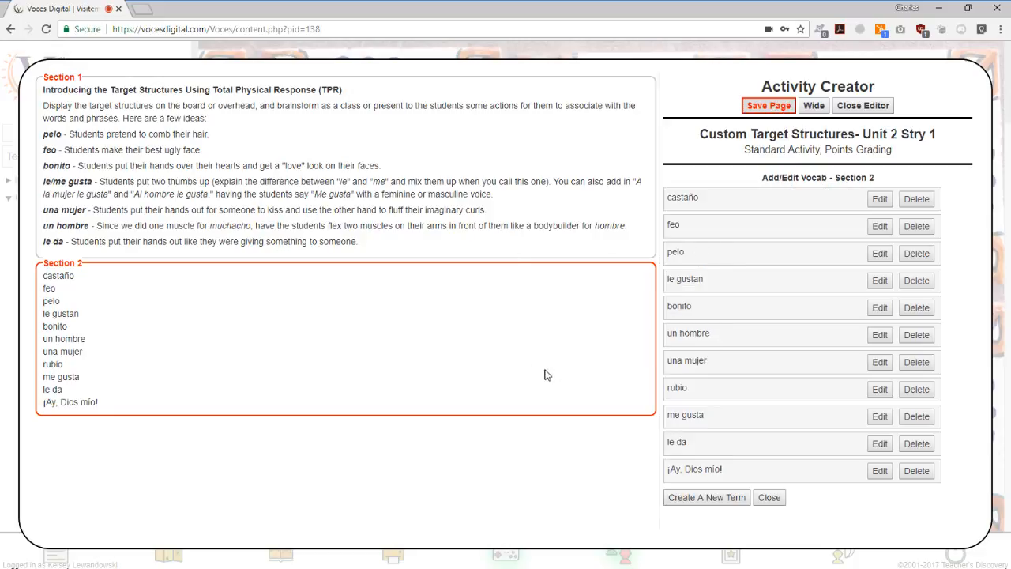
{"action": "left_click", "coordinate": [775, 109]}
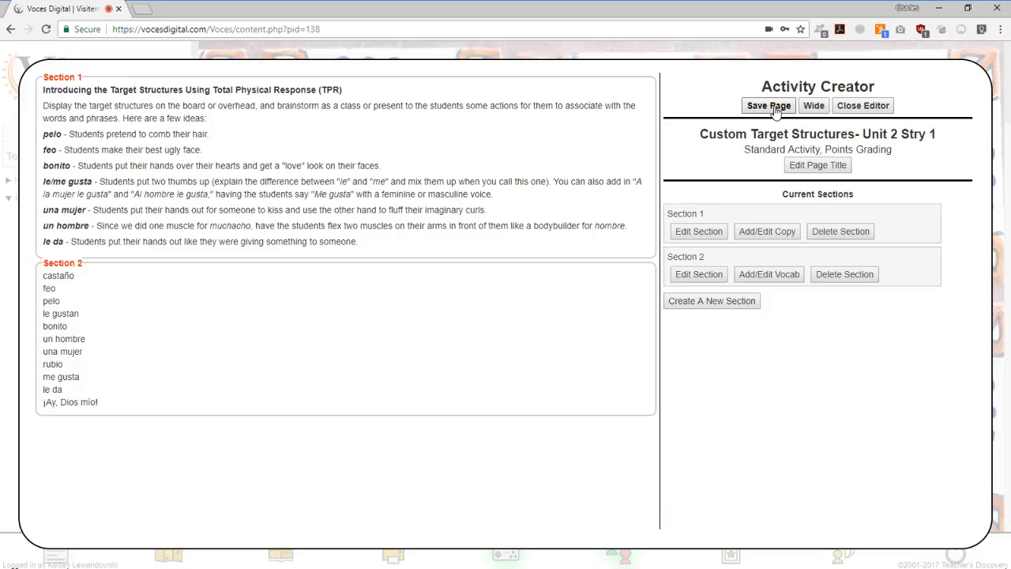
{"action": "left_click", "coordinate": [857, 110]}
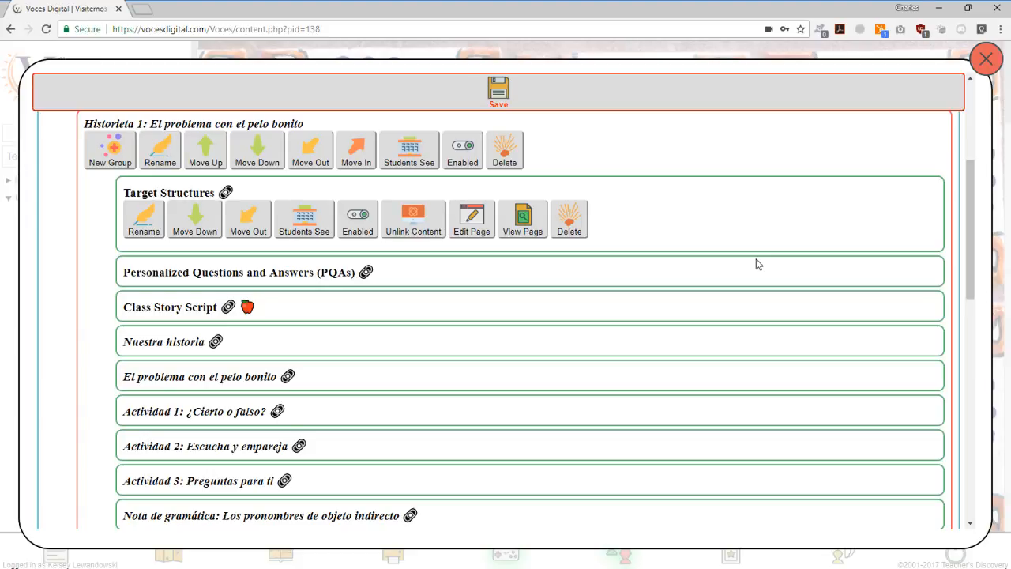
Open Actividad 2: Escucha y empareja under Historieta 1 for editing as a copy named Activity 2 Updated.
{"action": "scroll", "coordinate": [365, 301], "scroll_direction": "down", "scroll_amount": 1}
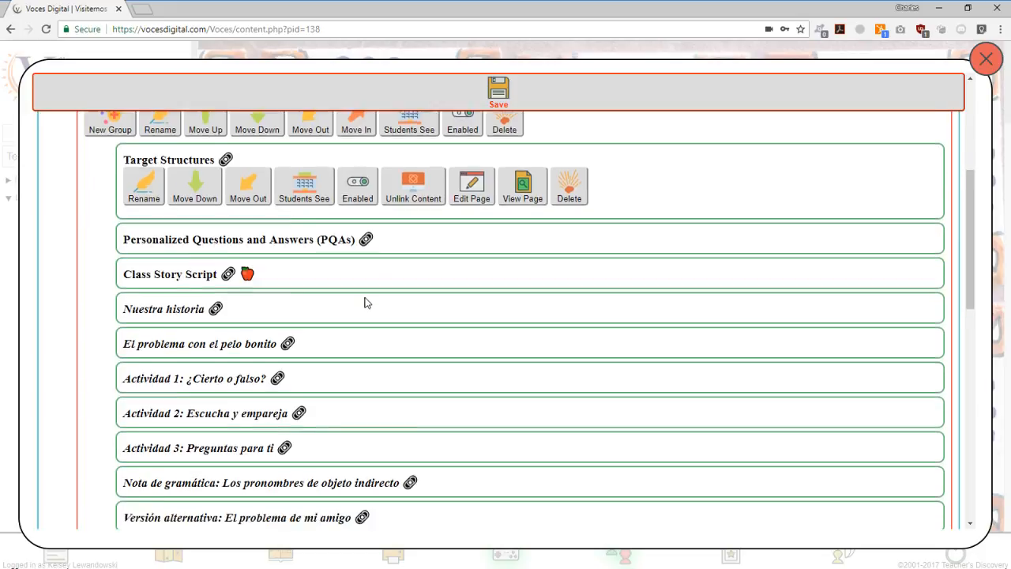
{"action": "scroll", "coordinate": [365, 301], "scroll_direction": "down", "scroll_amount": 1}
{"action": "scroll", "coordinate": [368, 296], "scroll_direction": "down", "scroll_amount": 10}
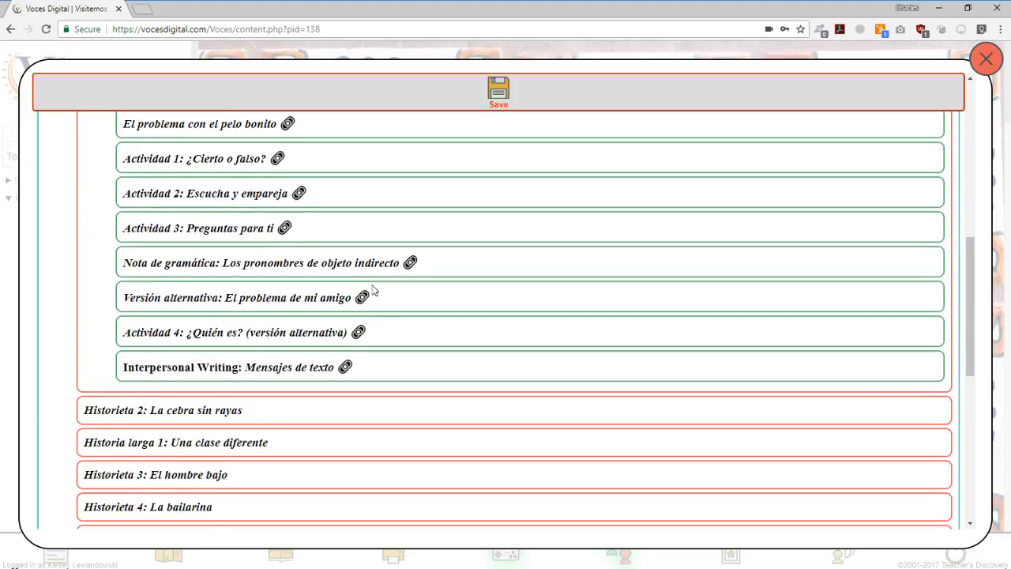
{"action": "scroll", "coordinate": [372, 292], "scroll_direction": "down", "scroll_amount": 3}
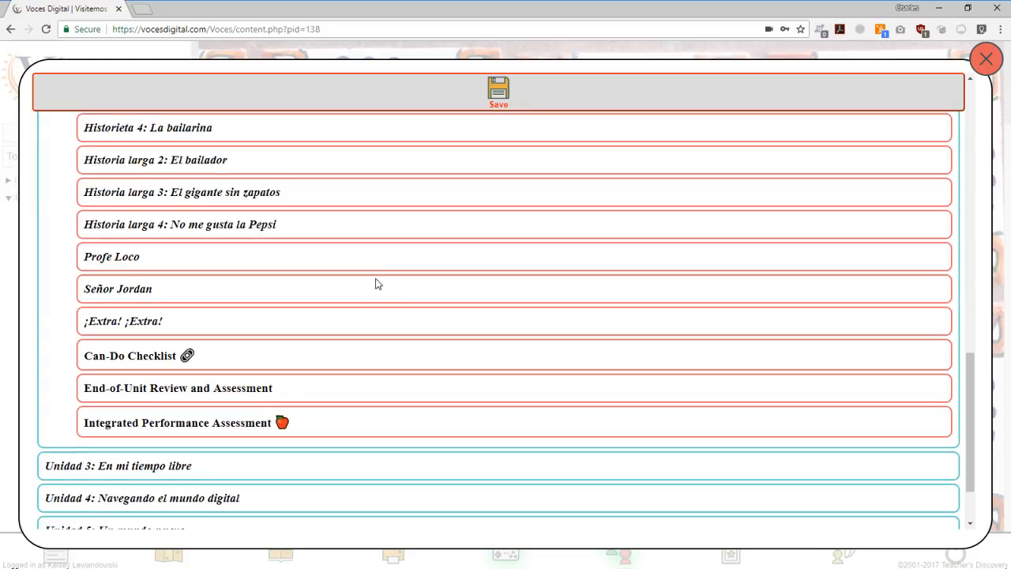
{"action": "scroll", "coordinate": [372, 289], "scroll_direction": "up", "scroll_amount": 5}
{"action": "scroll", "coordinate": [267, 269], "scroll_direction": "up", "scroll_amount": 5}
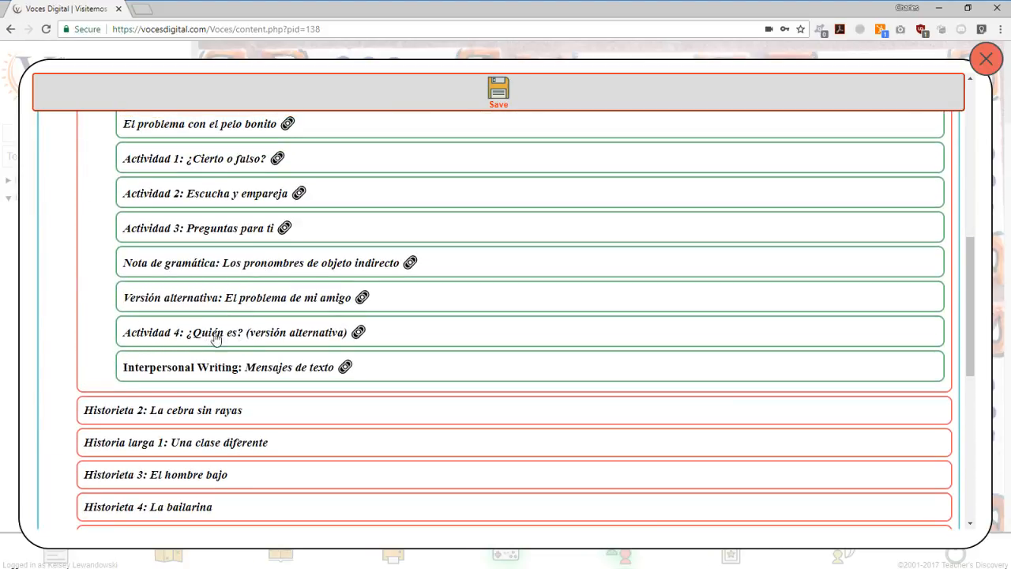
{"action": "left_click", "coordinate": [227, 195]}
{"action": "left_click", "coordinate": [554, 242]}
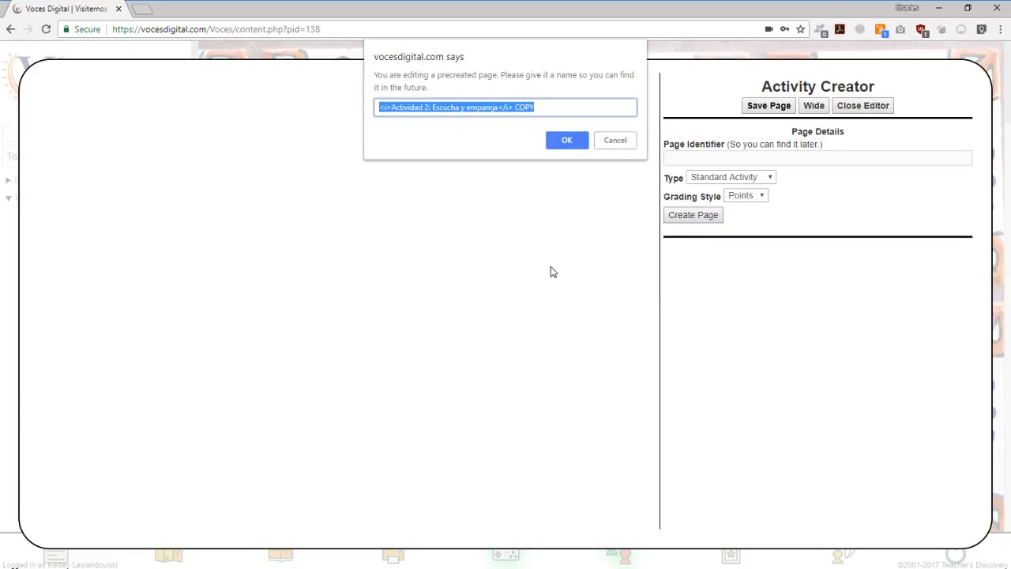
{"action": "type", "text": "Activi"}
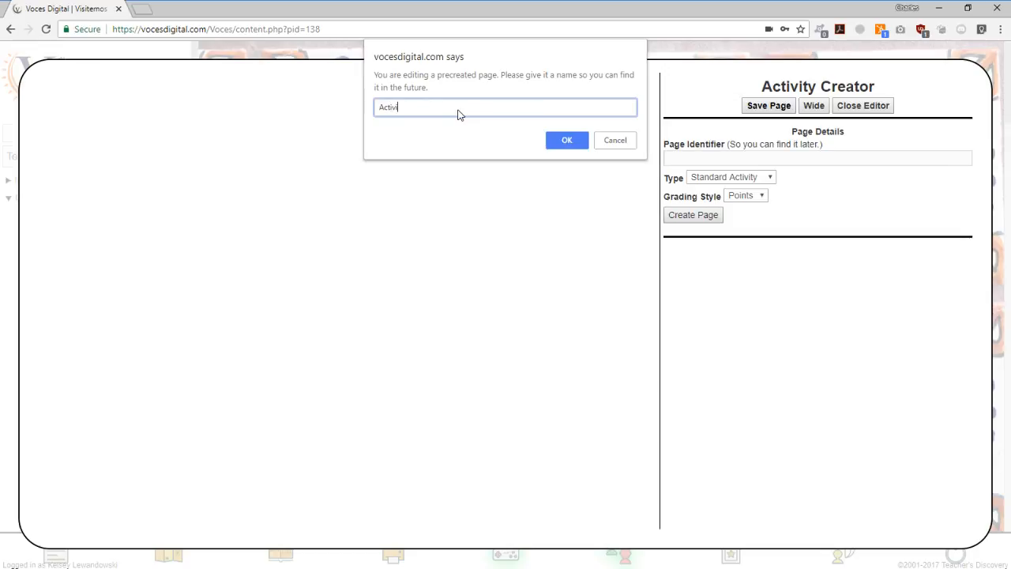
{"action": "type", "text": "ty 2 Updated"}
{"action": "left_click", "coordinate": [557, 141]}
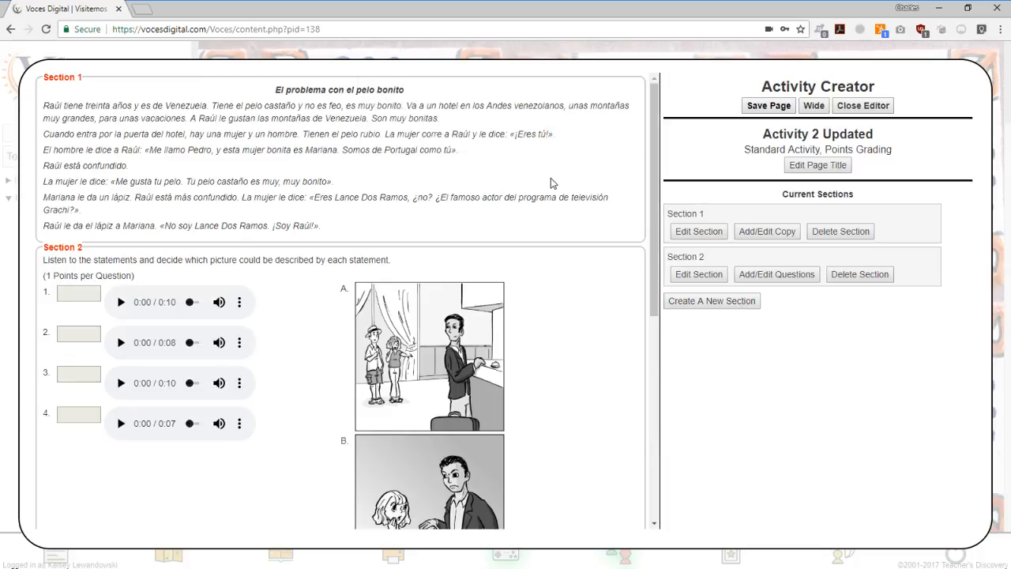
Turn on randomization for Section 2 of the activity and set its question limit to 2.
{"action": "scroll", "coordinate": [572, 288], "scroll_direction": "down", "scroll_amount": 1}
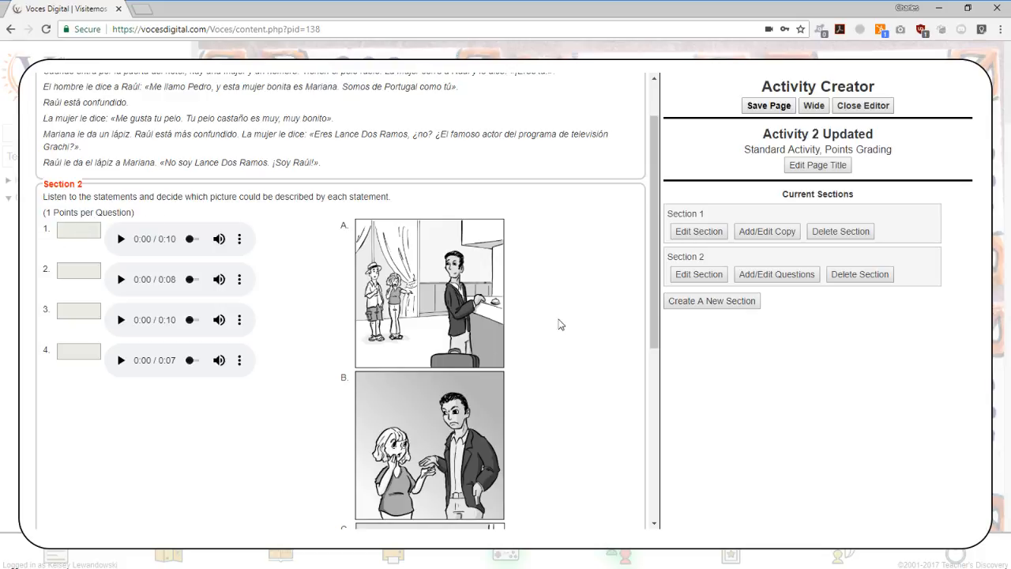
{"action": "scroll", "coordinate": [563, 331], "scroll_direction": "up", "scroll_amount": 1}
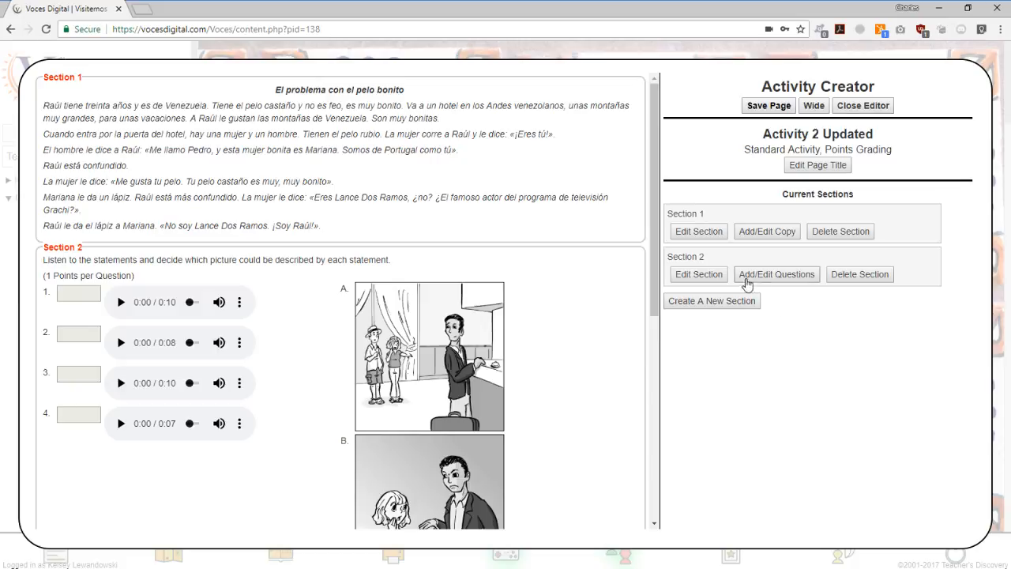
{"action": "left_click", "coordinate": [699, 274]}
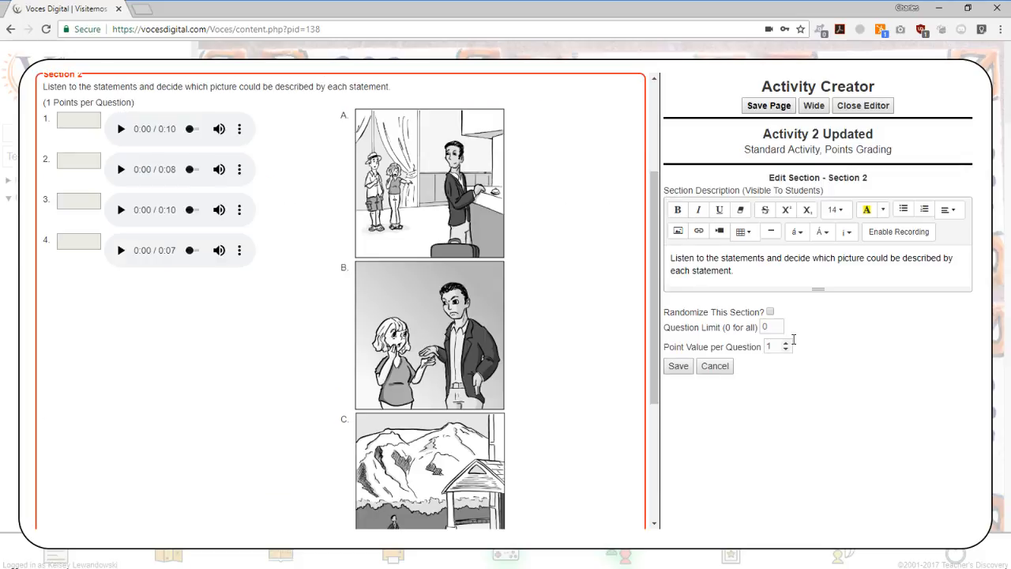
{"action": "scroll", "coordinate": [607, 356], "scroll_direction": "up", "scroll_amount": 1}
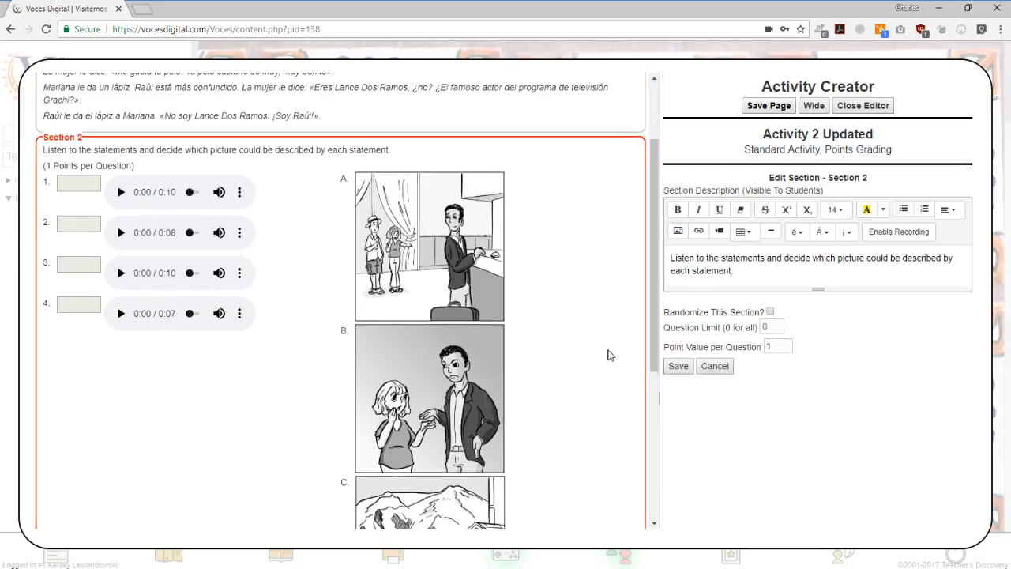
{"action": "left_click", "coordinate": [770, 312]}
{"action": "left_click", "coordinate": [771, 327]}
{"action": "key", "text": "BackSpace"}
{"action": "type", "text": "2"}
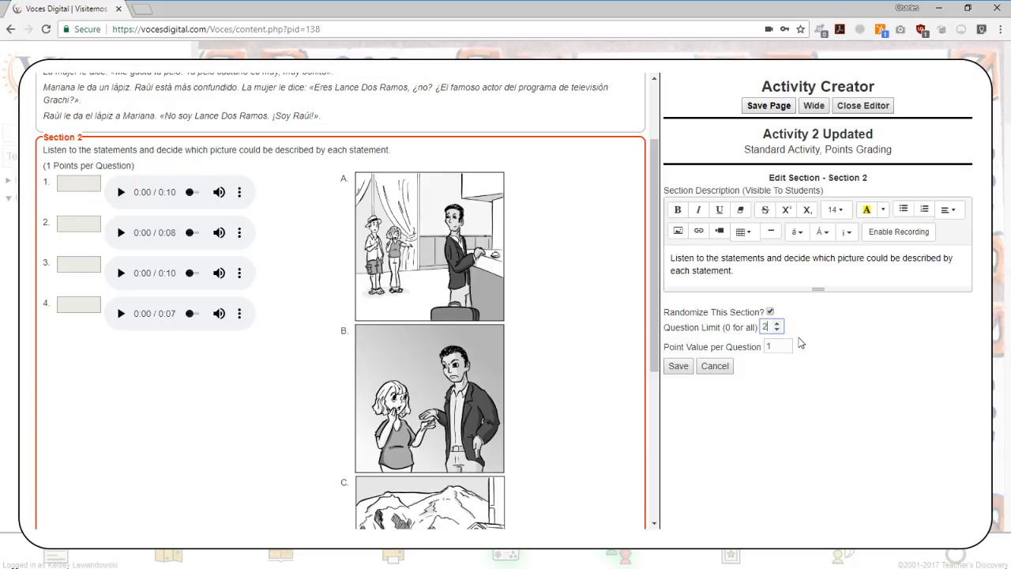
Set Section 2's question limit to 0 and its point value per question to 2, and save the section.
{"action": "key", "text": "BackSpace"}
{"action": "type", "text": "0"}
{"action": "left_click", "coordinate": [778, 349]}
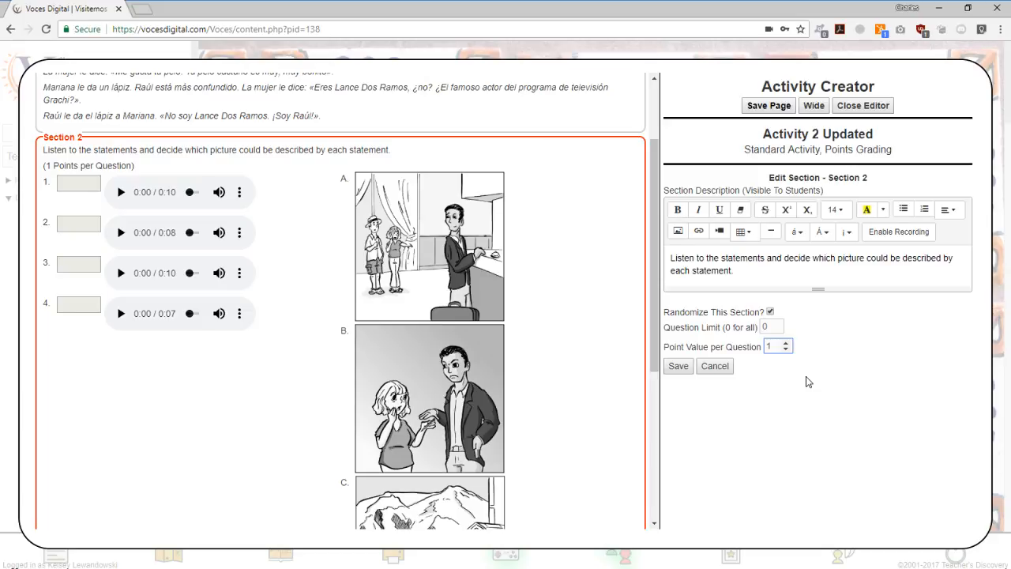
{"action": "key", "text": "BackSpace"}
{"action": "type", "text": "2"}
{"action": "left_click_drag", "start_coordinate": [743, 276], "coordinate": [667, 262]}
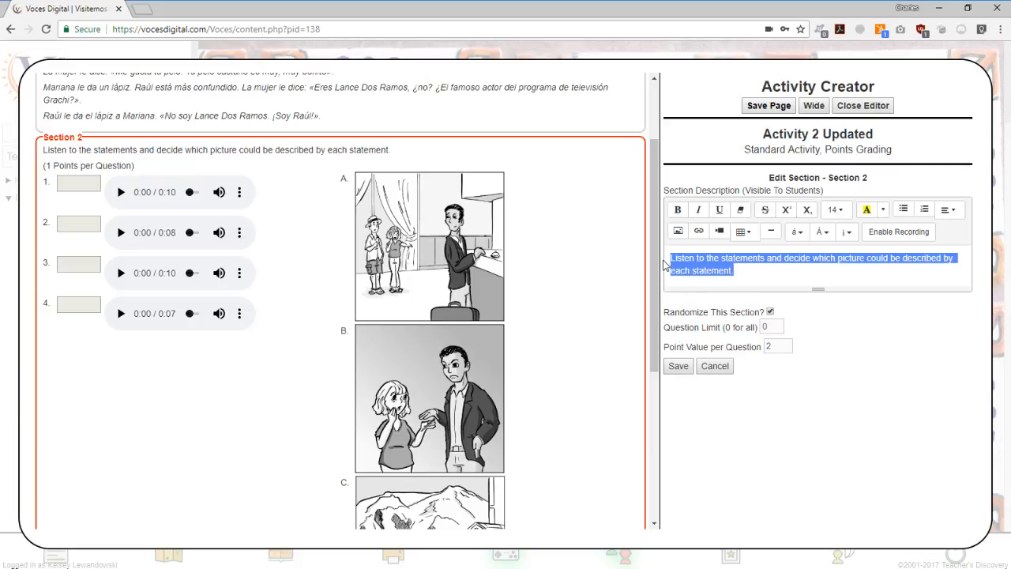
{"action": "left_click", "coordinate": [774, 283]}
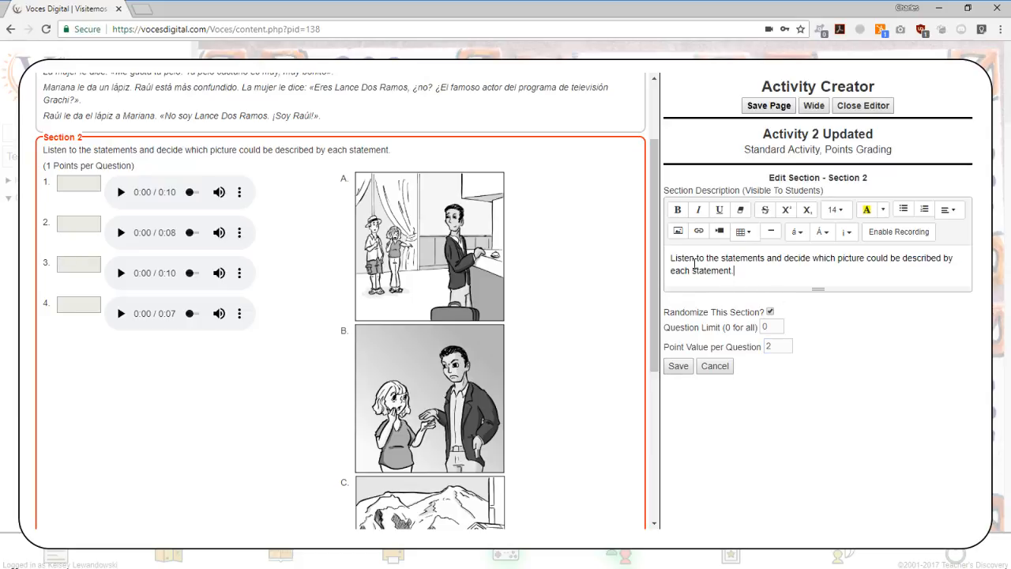
{"action": "left_click_drag", "start_coordinate": [671, 261], "coordinate": [734, 272]}
{"action": "left_click", "coordinate": [755, 276]}
{"action": "left_click", "coordinate": [678, 365]}
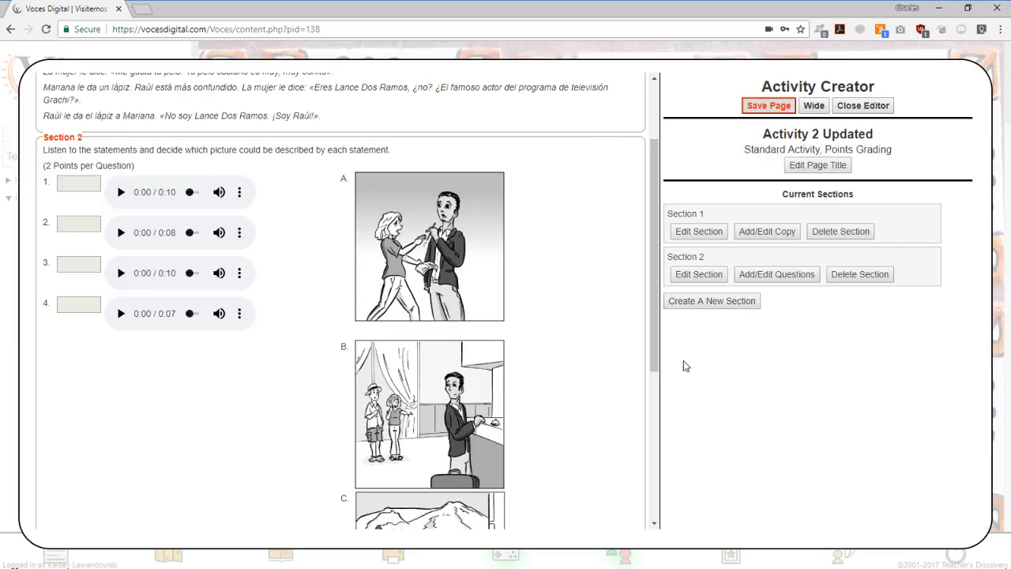
Check the available section styles for Section 1 and save its settings with the style None.
{"action": "scroll", "coordinate": [591, 341], "scroll_direction": "up", "scroll_amount": 2}
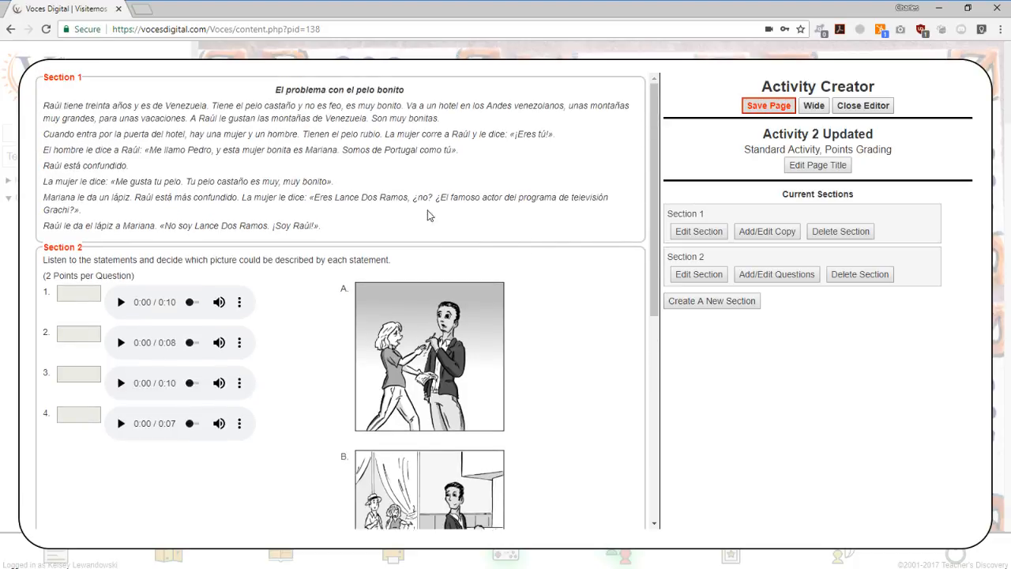
{"action": "left_click", "coordinate": [699, 234]}
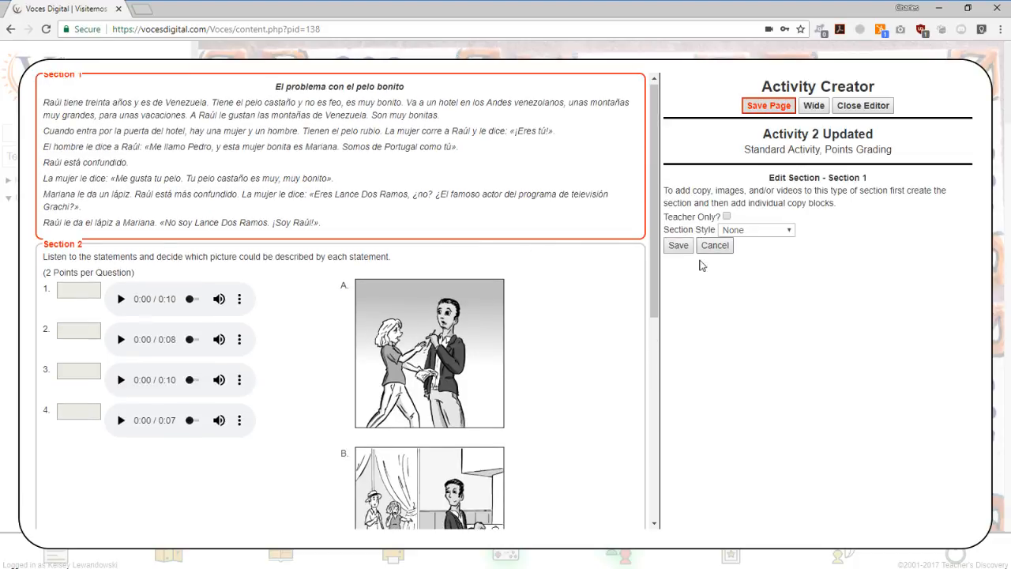
{"action": "left_click", "coordinate": [740, 230]}
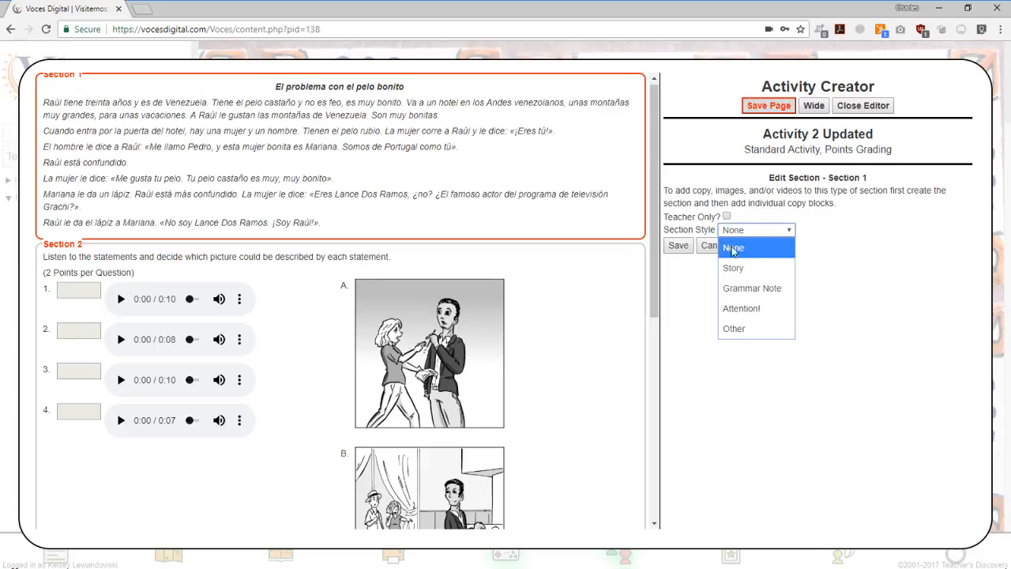
{"action": "left_click", "coordinate": [677, 245]}
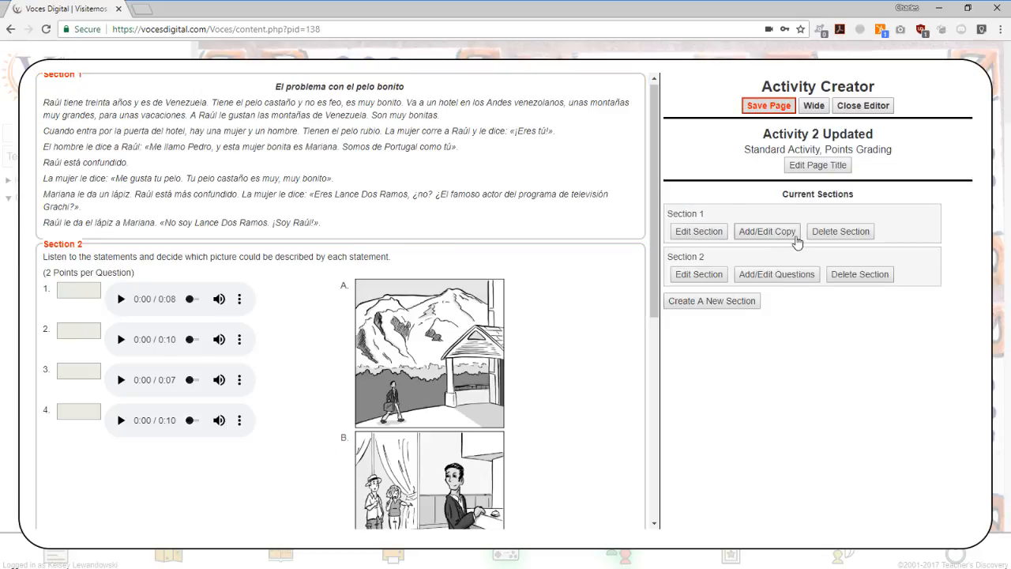
View Section 1's copy block without editing it, then save the activity page and close the page editor.
{"action": "left_click", "coordinate": [771, 233]}
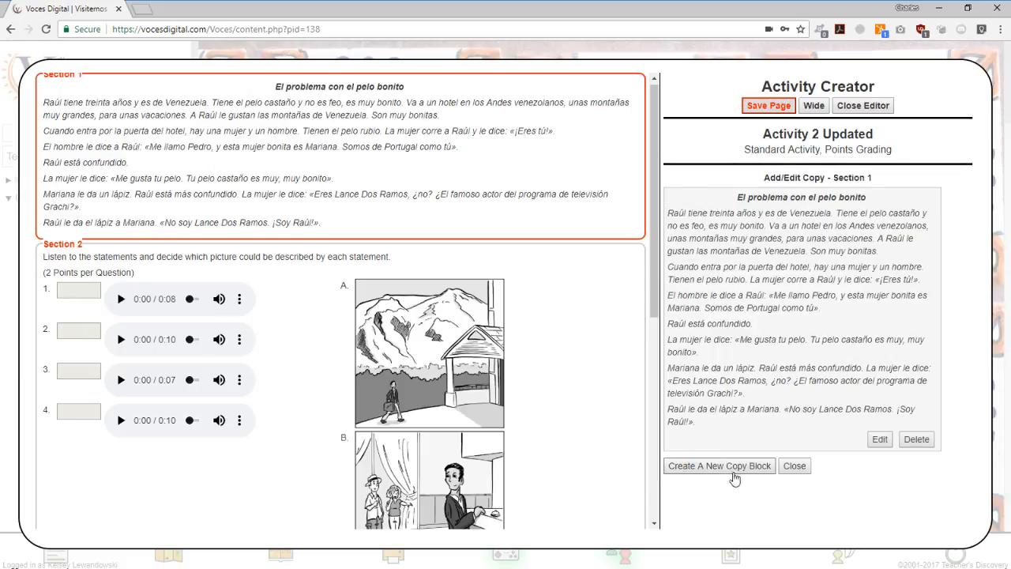
{"action": "left_click", "coordinate": [794, 466]}
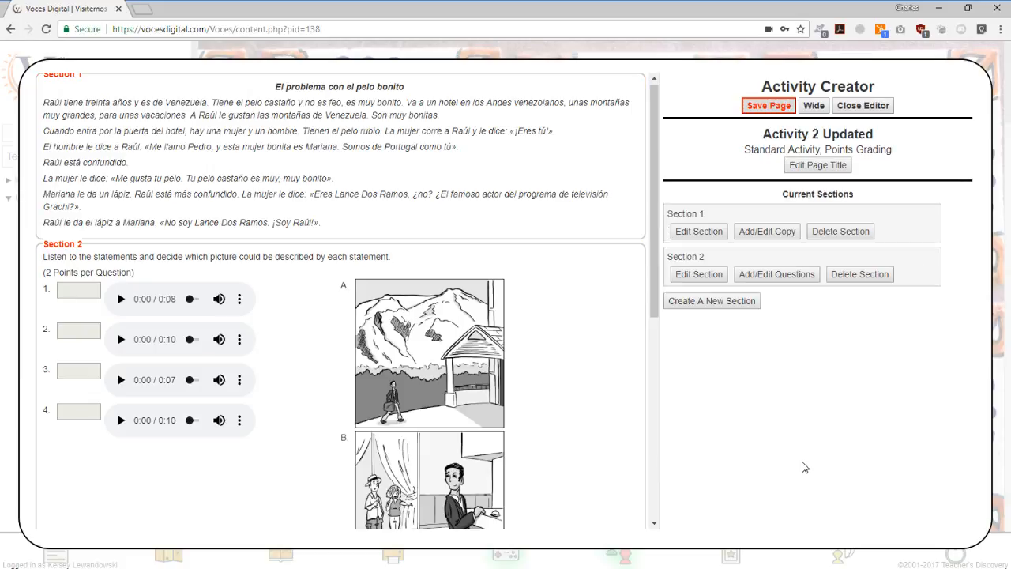
{"action": "left_click", "coordinate": [780, 108]}
{"action": "left_click", "coordinate": [863, 111]}
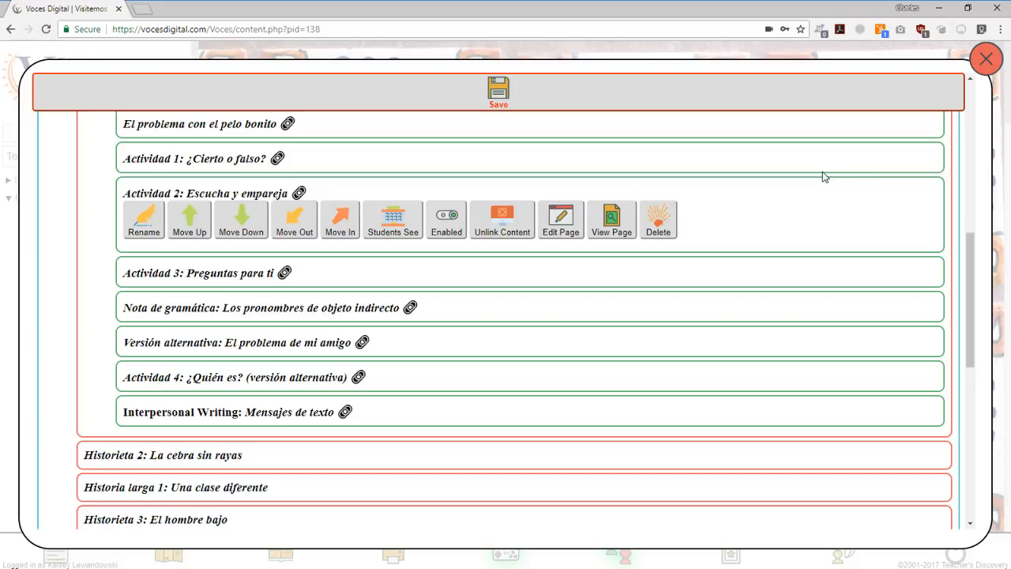
Collapse the Historieta 1: El problema con el pelo bonito group in the teacher menu.
{"action": "scroll", "coordinate": [768, 263], "scroll_direction": "up", "scroll_amount": 4}
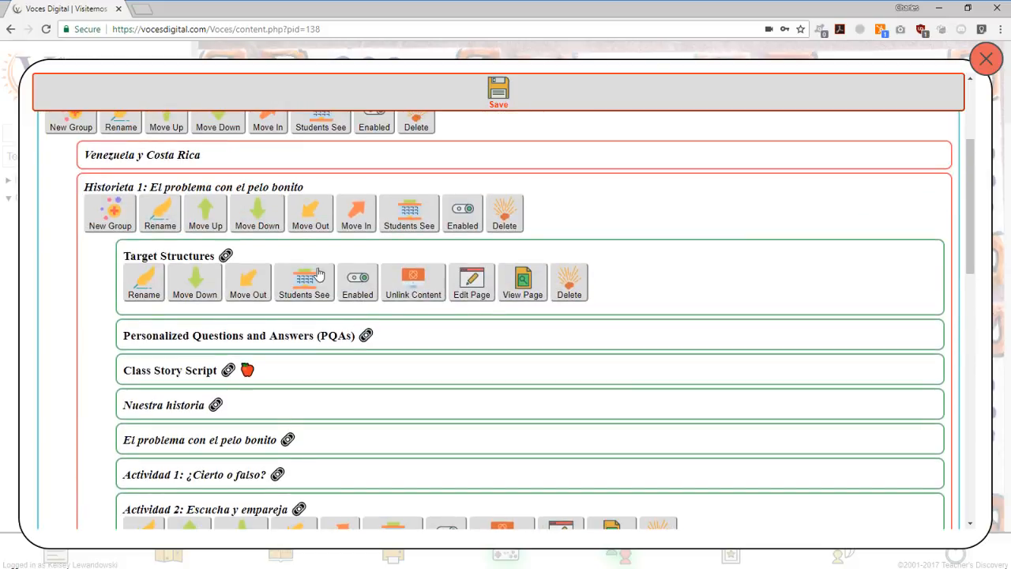
{"action": "left_click", "coordinate": [297, 190]}
{"action": "scroll", "coordinate": [437, 303], "scroll_direction": "up", "scroll_amount": 2}
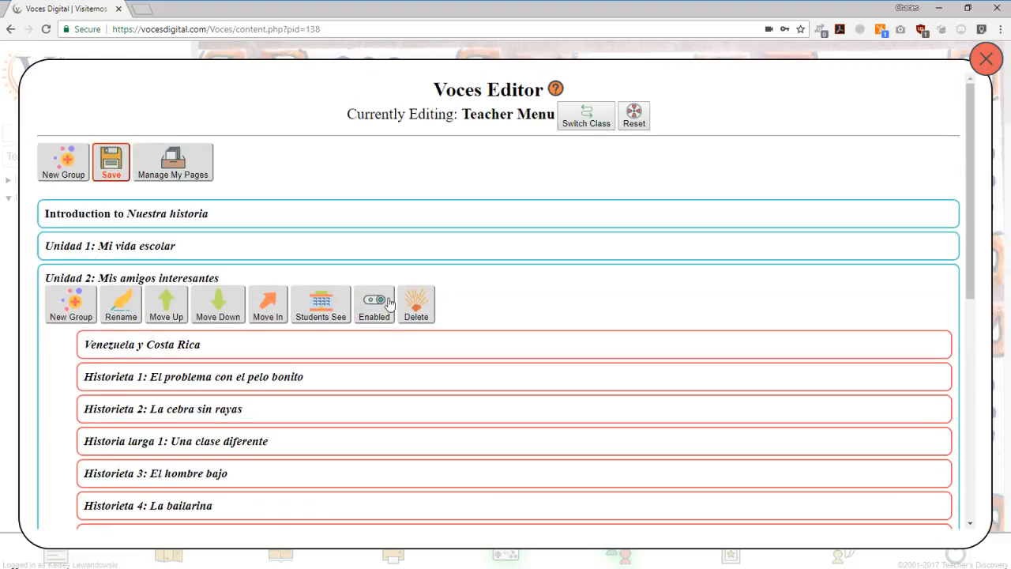
Collapse Unidad 2, expand Unidad 4: Navegando el mundo digital, and create a new group in it named with the teacher's first name.
{"action": "left_click", "coordinate": [189, 278]}
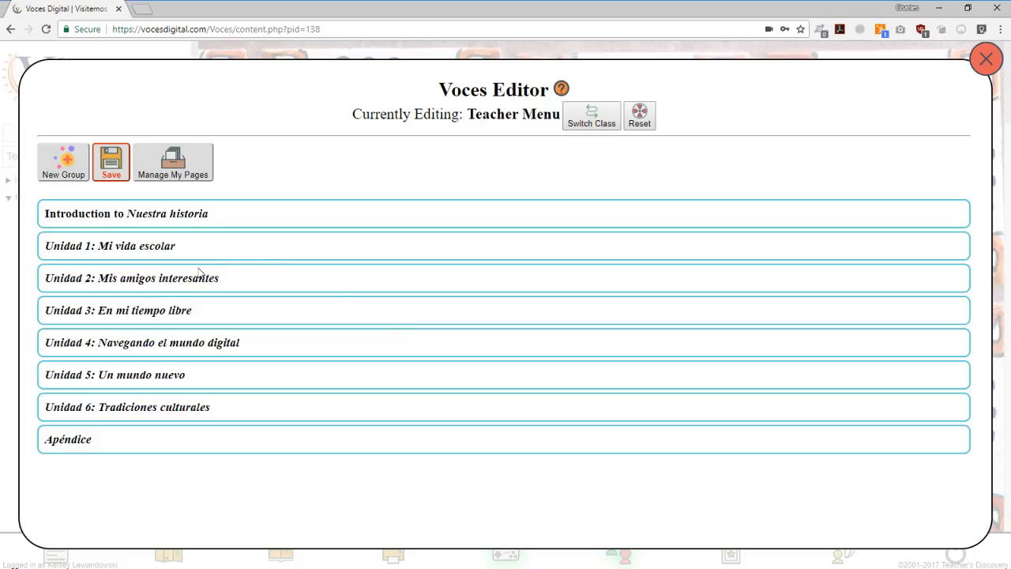
{"action": "left_click", "coordinate": [81, 346]}
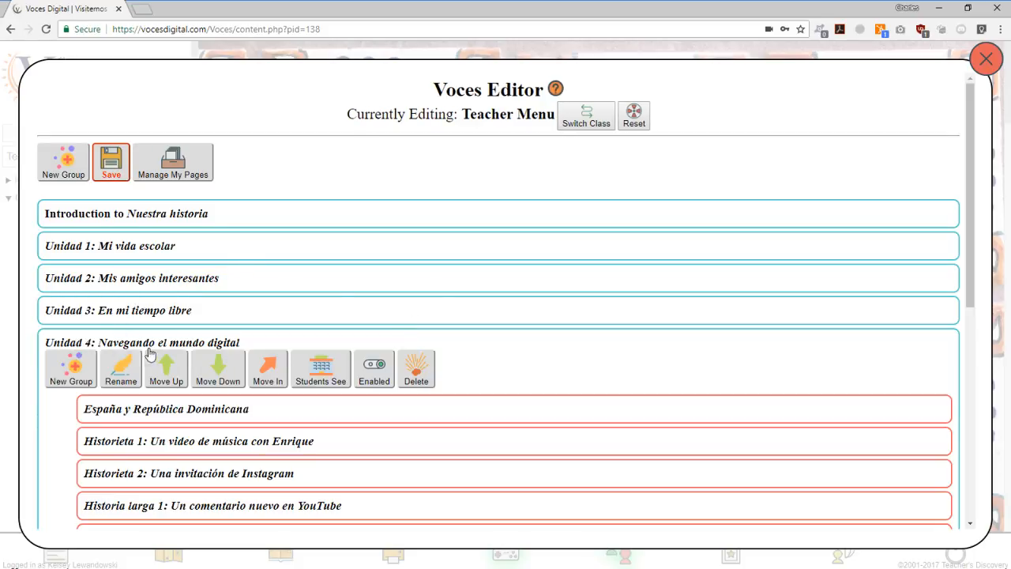
{"action": "scroll", "coordinate": [234, 338], "scroll_direction": "down", "scroll_amount": 1}
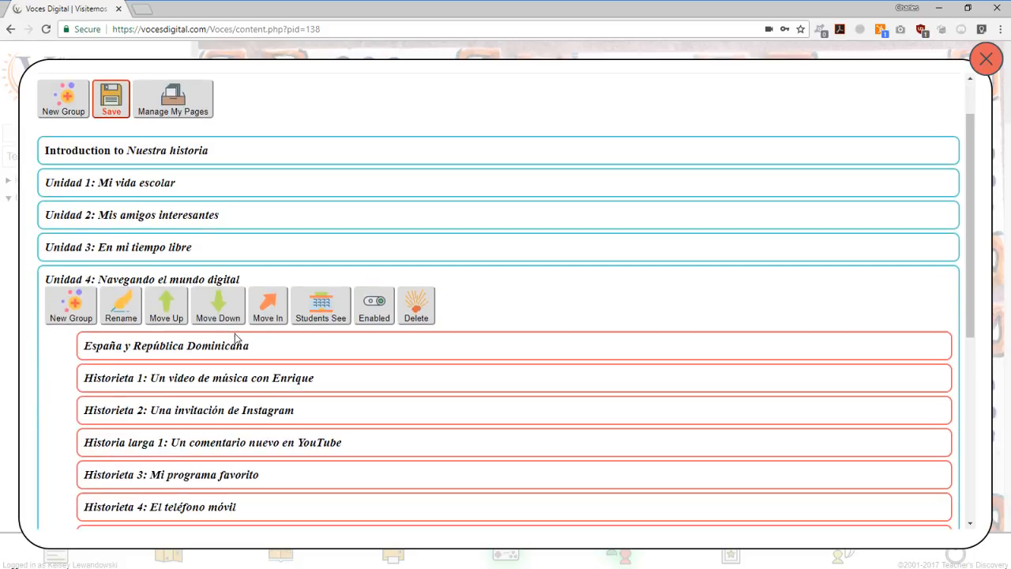
{"action": "left_click", "coordinate": [71, 305]}
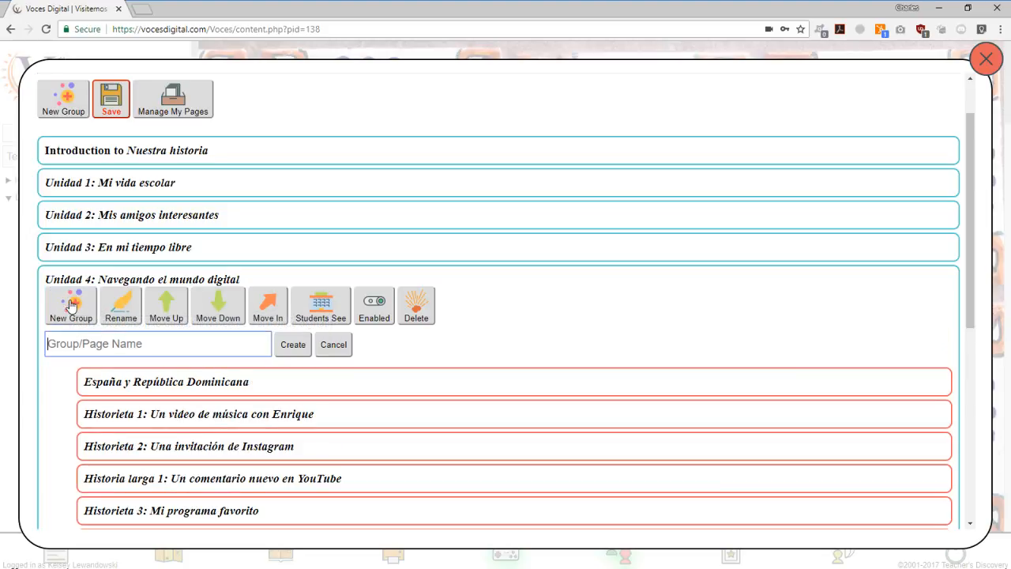
{"action": "type", "text": "KElsey"}
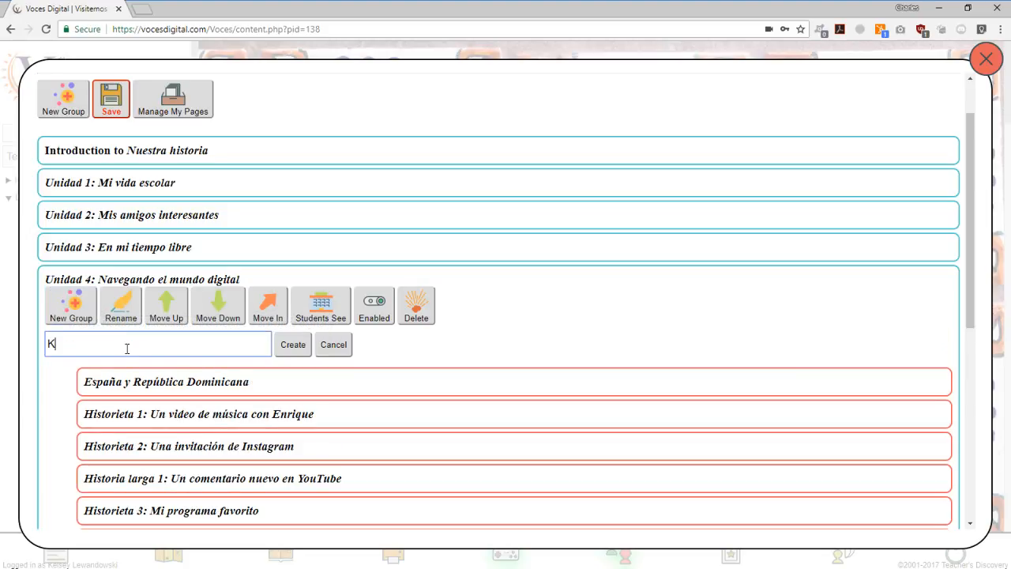
{"action": "key", "text": "BackSpace"}
{"action": "key", "text": "BackSpace"}
{"action": "key", "text": "BackSpace"}
{"action": "key", "text": "BackSpace"}
{"action": "key", "text": "BackSpace"}
{"action": "type", "text": "elsey"}
{"action": "left_click", "coordinate": [286, 354]}
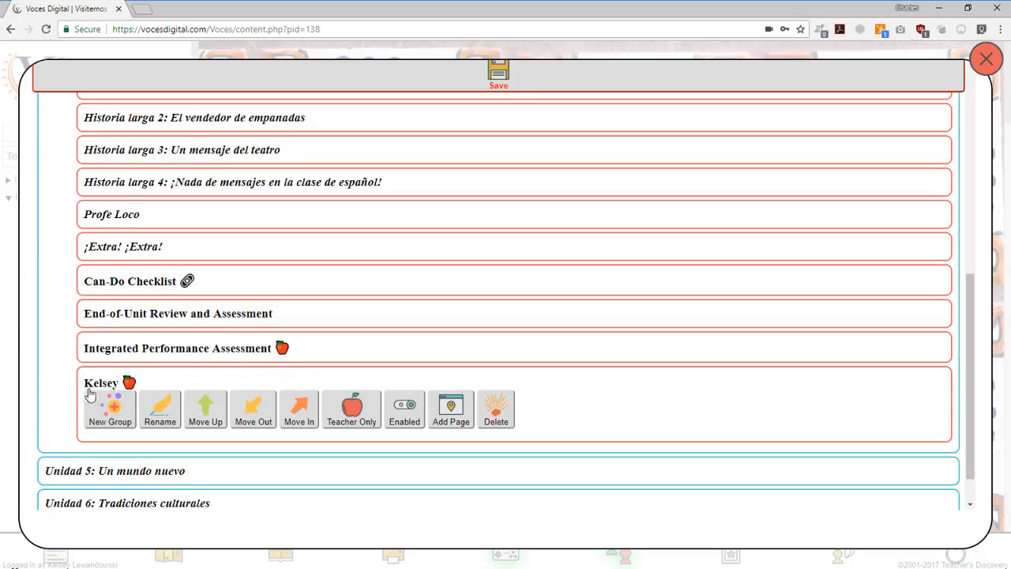
Move the new teacher-named group up through Unidad 4 and back down until it sits directly below Profe Loco.
{"action": "scroll", "coordinate": [57, 252], "scroll_direction": "up", "scroll_amount": 6}
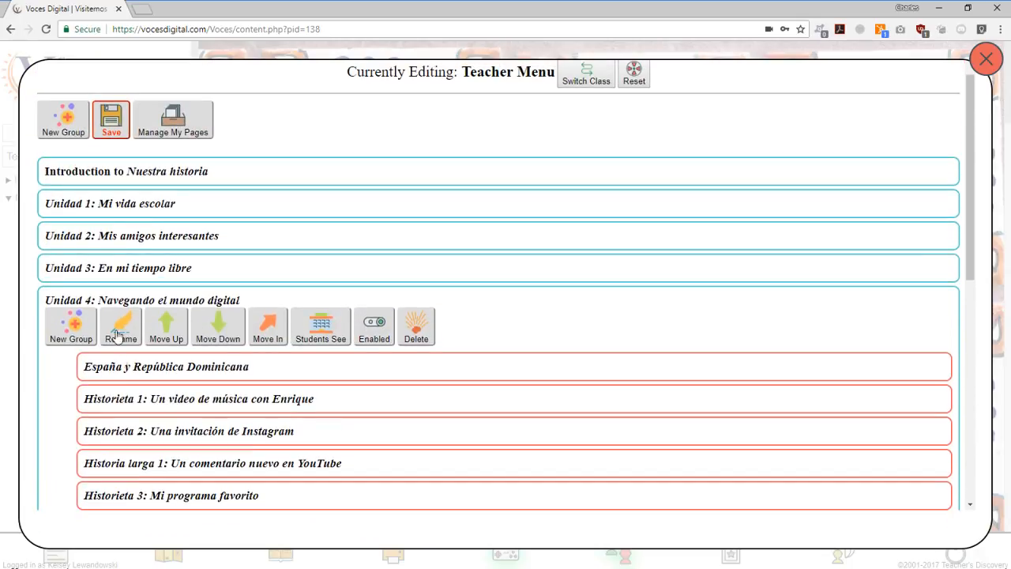
{"action": "scroll", "coordinate": [126, 347], "scroll_direction": "down", "scroll_amount": 6}
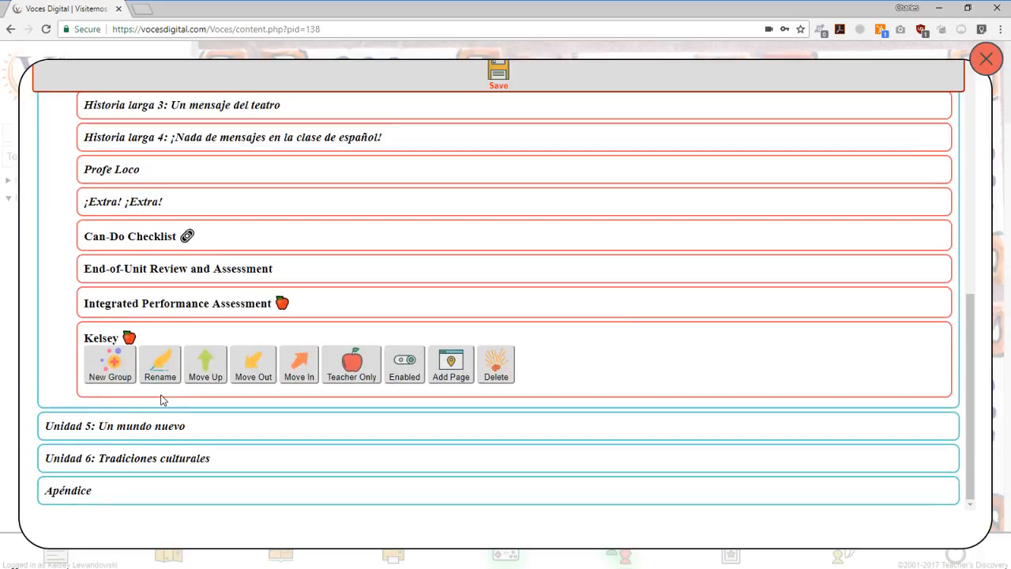
{"action": "left_click", "coordinate": [203, 367]}
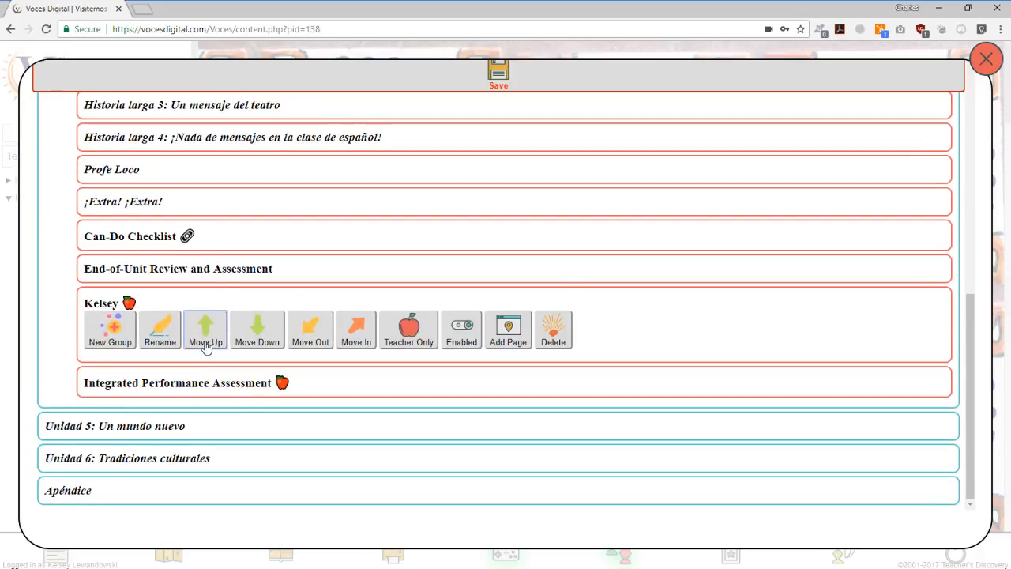
{"action": "left_click", "coordinate": [205, 346]}
{"action": "left_click", "coordinate": [207, 310]}
{"action": "left_click", "coordinate": [208, 260]}
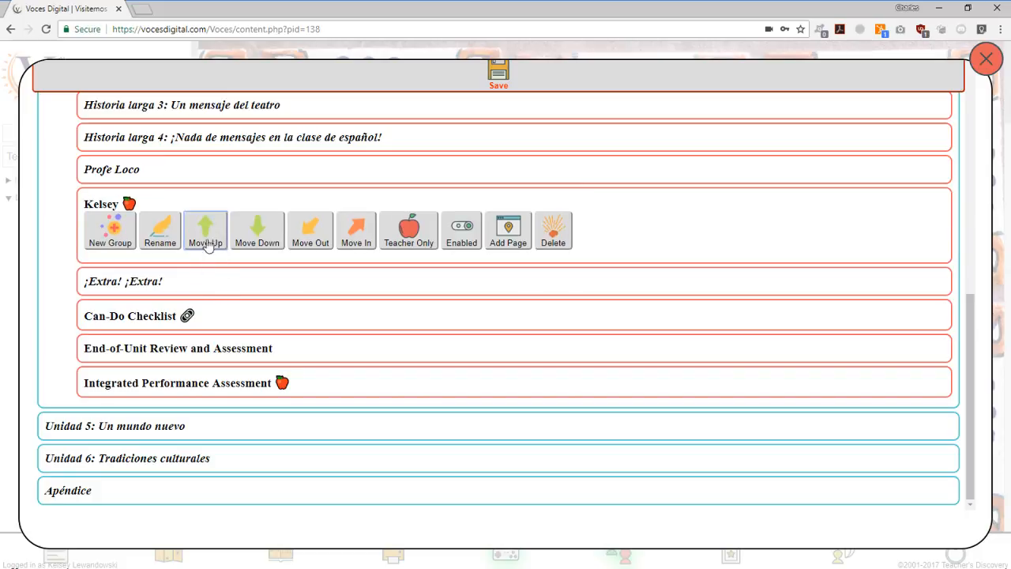
{"action": "left_click", "coordinate": [205, 229]}
{"action": "scroll", "coordinate": [212, 266], "scroll_direction": "up", "scroll_amount": 2}
{"action": "left_click", "coordinate": [205, 308]}
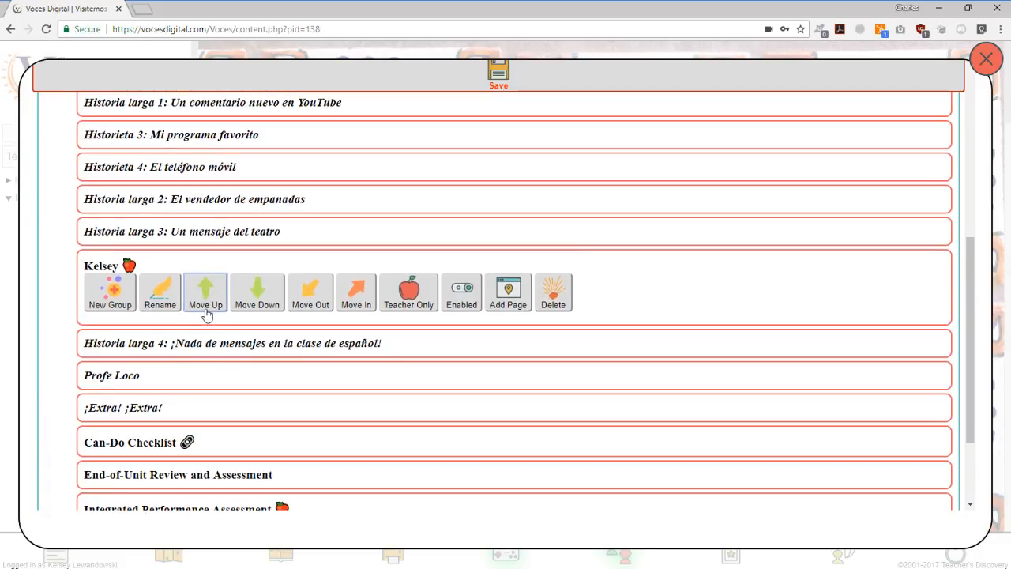
{"action": "left_click", "coordinate": [259, 304]}
{"action": "left_click", "coordinate": [259, 341]}
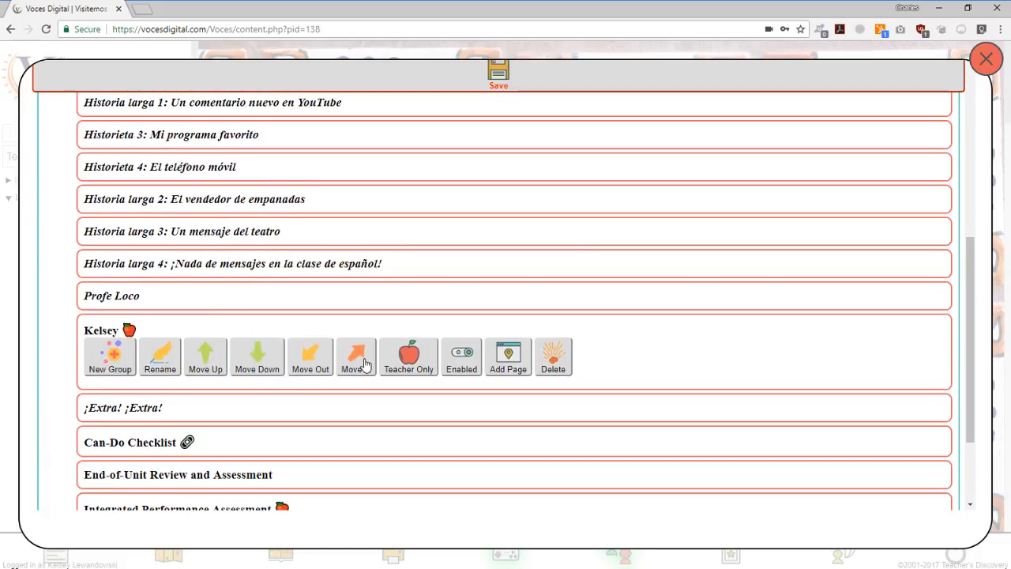
Move the teacher-named group into Profe Loco, check it among that group's pages, and move it back out.
{"action": "left_click", "coordinate": [356, 362]}
{"action": "left_click", "coordinate": [181, 300]}
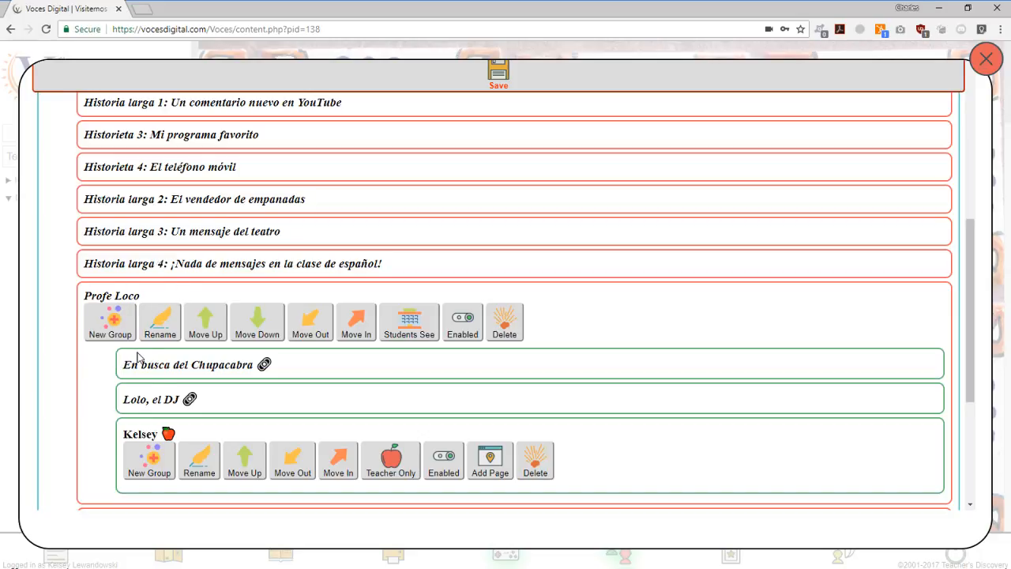
{"action": "scroll", "coordinate": [236, 378], "scroll_direction": "down", "scroll_amount": 2}
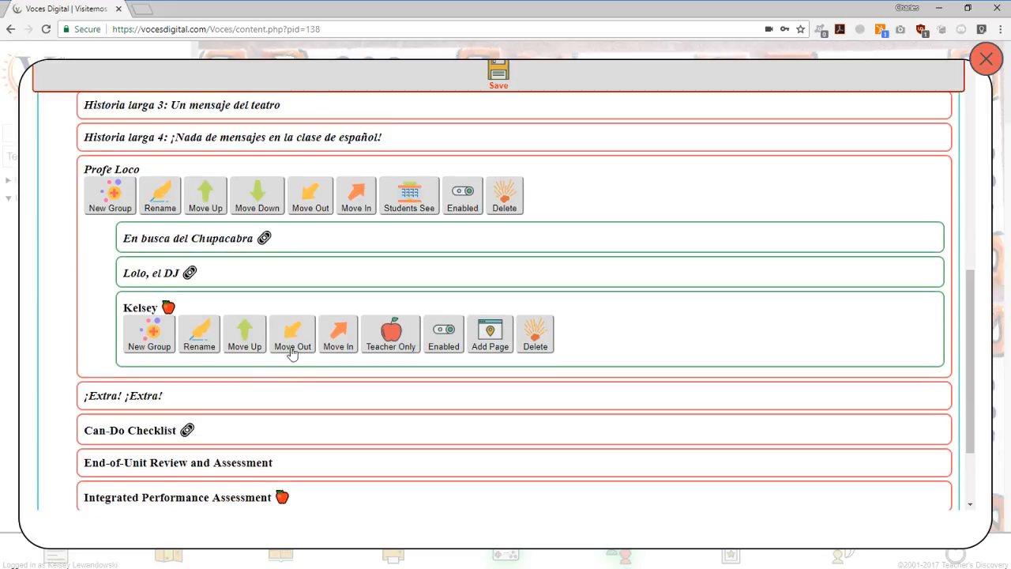
{"action": "left_click", "coordinate": [292, 348]}
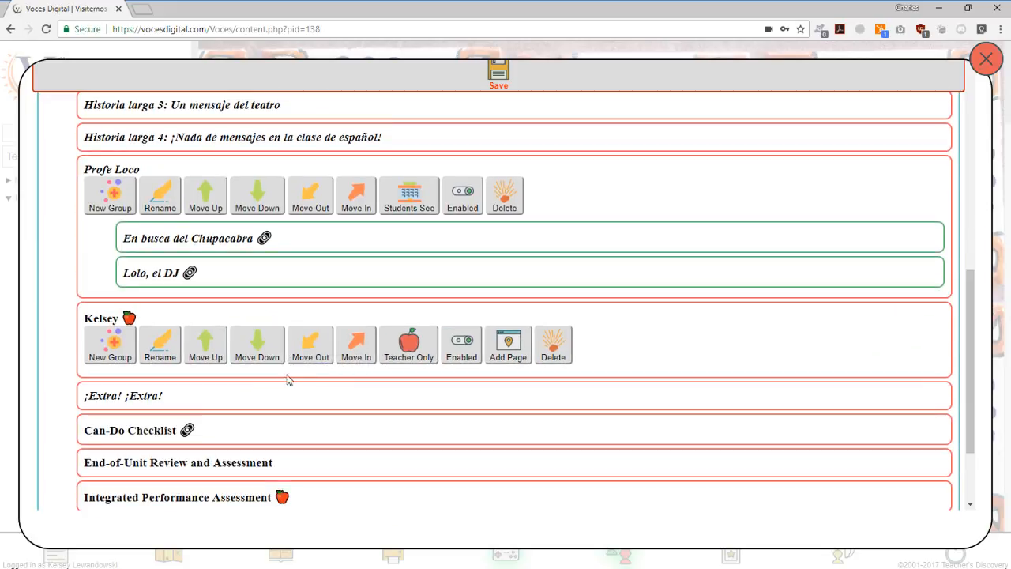
Move the teacher-named group out to the unit level, place it above Unidad 4, and make it visible to students.
{"action": "left_click", "coordinate": [311, 348]}
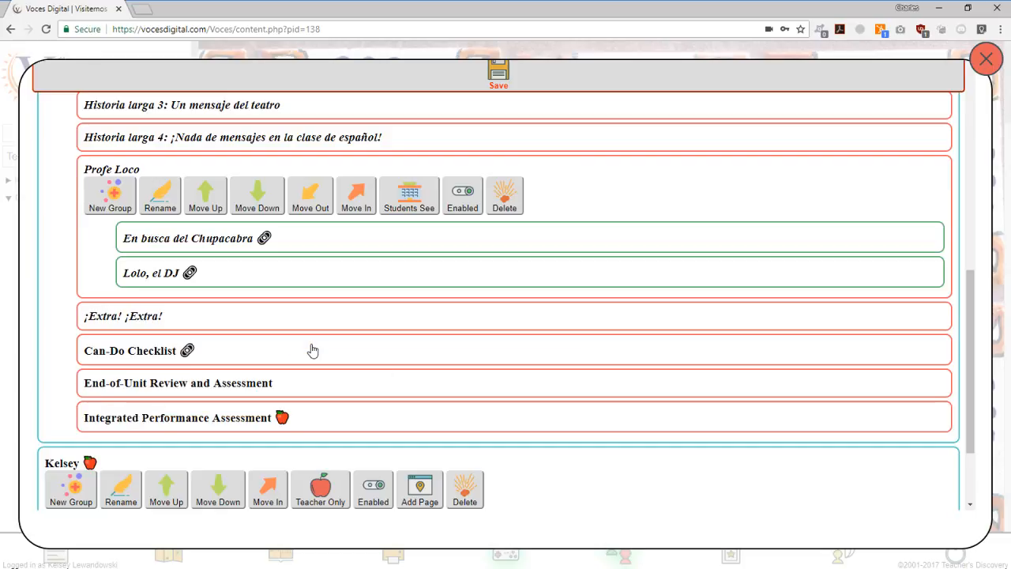
{"action": "scroll", "coordinate": [312, 348], "scroll_direction": "down", "scroll_amount": 2}
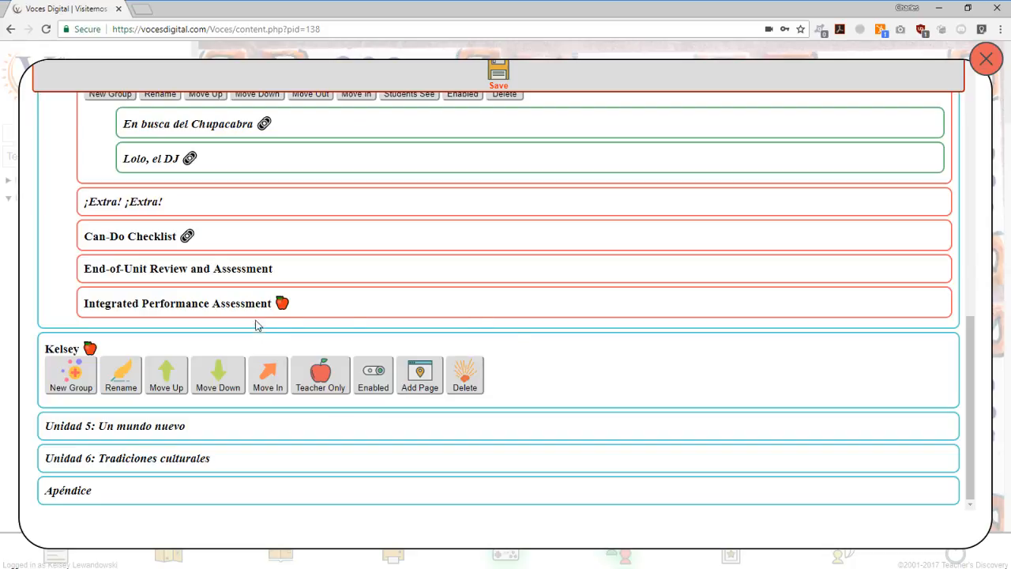
{"action": "left_click", "coordinate": [167, 371]}
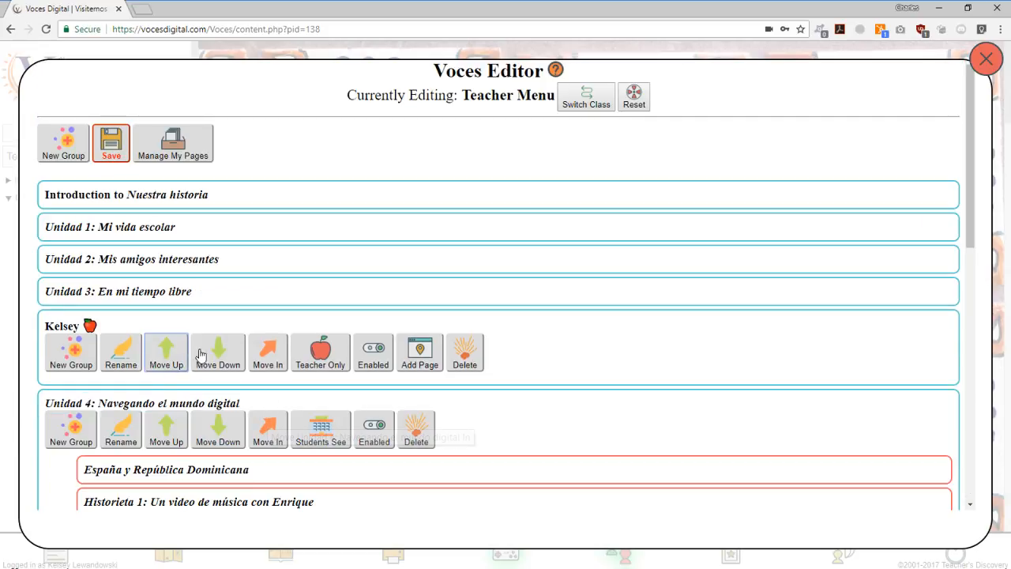
{"action": "left_click", "coordinate": [328, 355]}
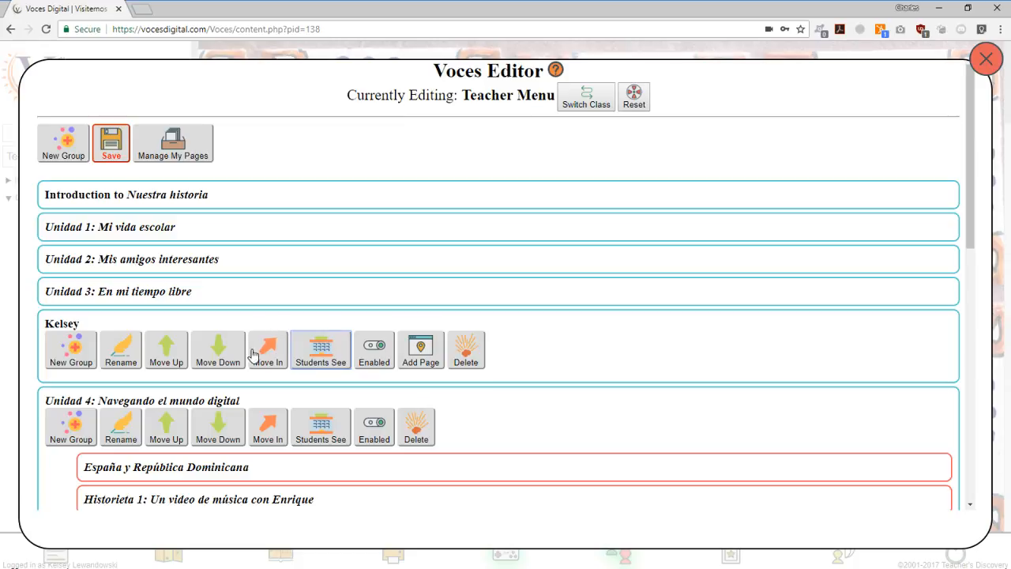
Create a subgroup named Activities inside the teacher-named group.
{"action": "left_click", "coordinate": [68, 348]}
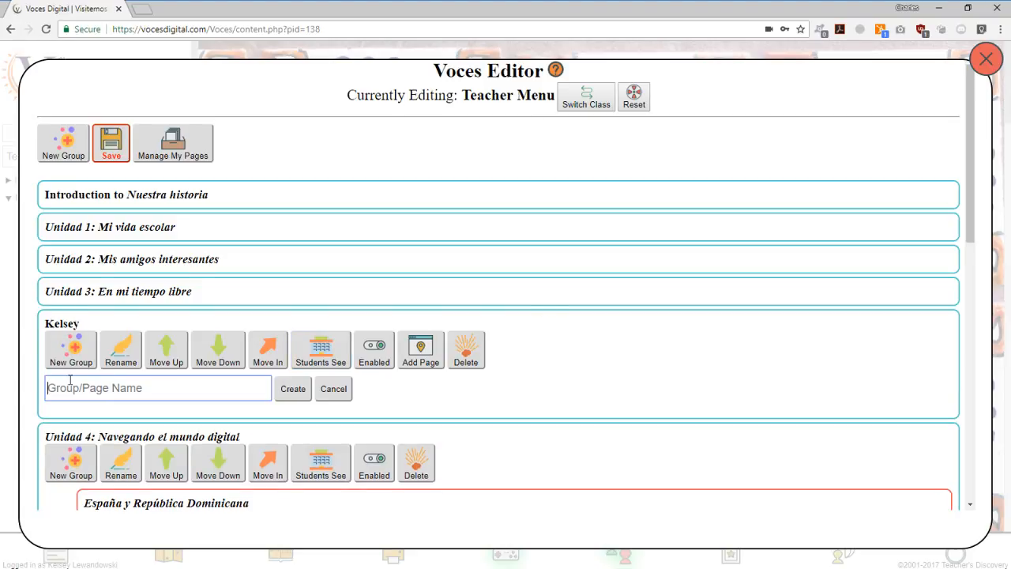
{"action": "type", "text": "Activi"}
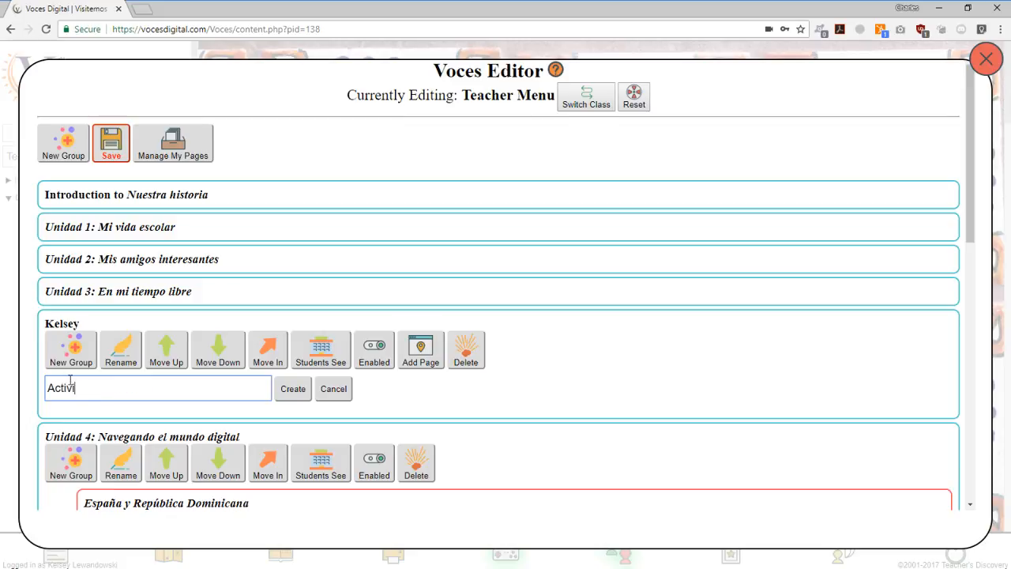
{"action": "type", "text": "ties"}
{"action": "left_click", "coordinate": [273, 389]}
{"action": "scroll", "coordinate": [207, 328], "scroll_direction": "up", "scroll_amount": 3}
{"action": "scroll", "coordinate": [204, 328], "scroll_direction": "up", "scroll_amount": 3}
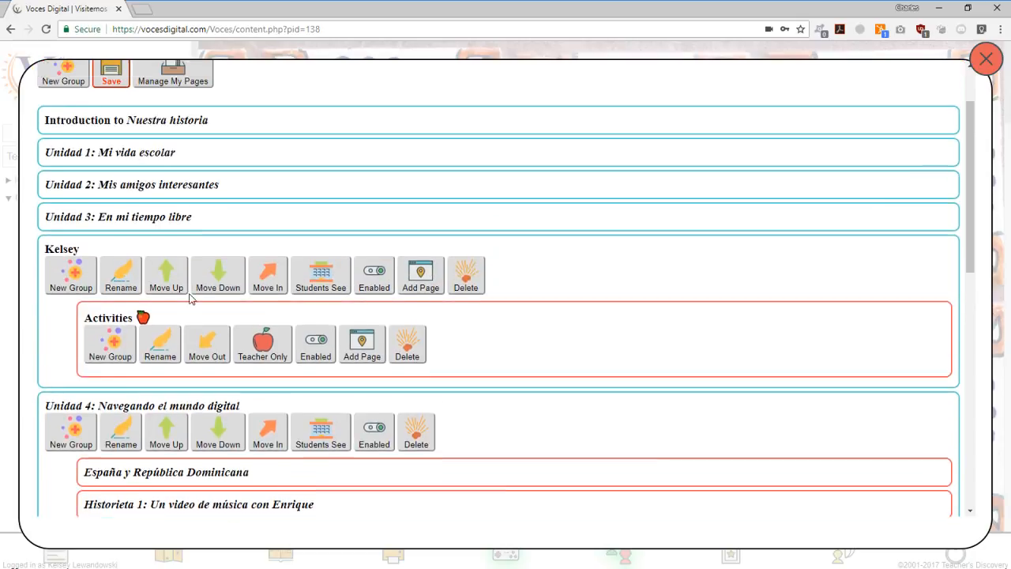
Review how pages are organized under Unidad 1's Historieta 1: Necesita un lápiz, and collapse both groups again.
{"action": "left_click", "coordinate": [131, 168]}
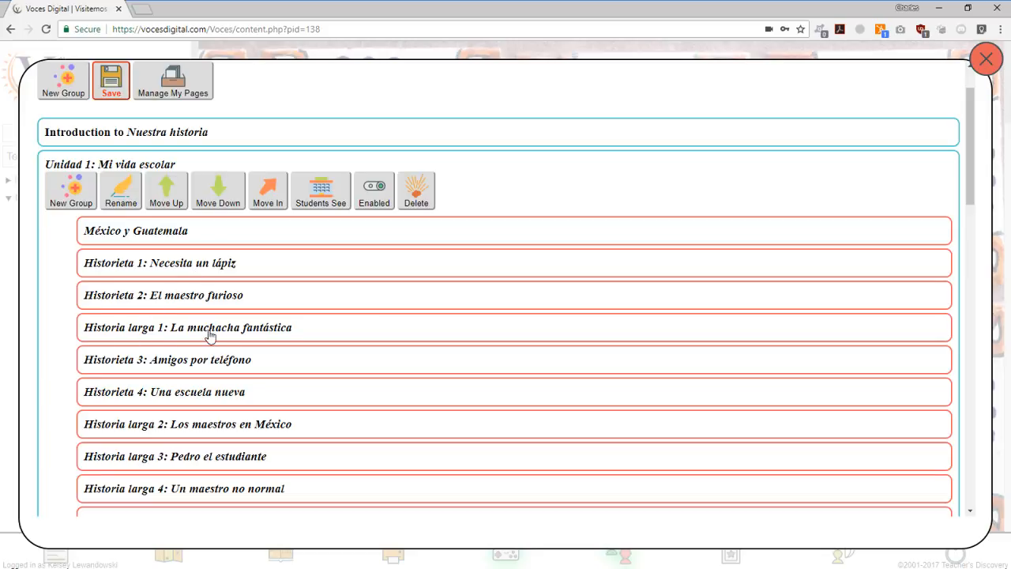
{"action": "left_click", "coordinate": [109, 267]}
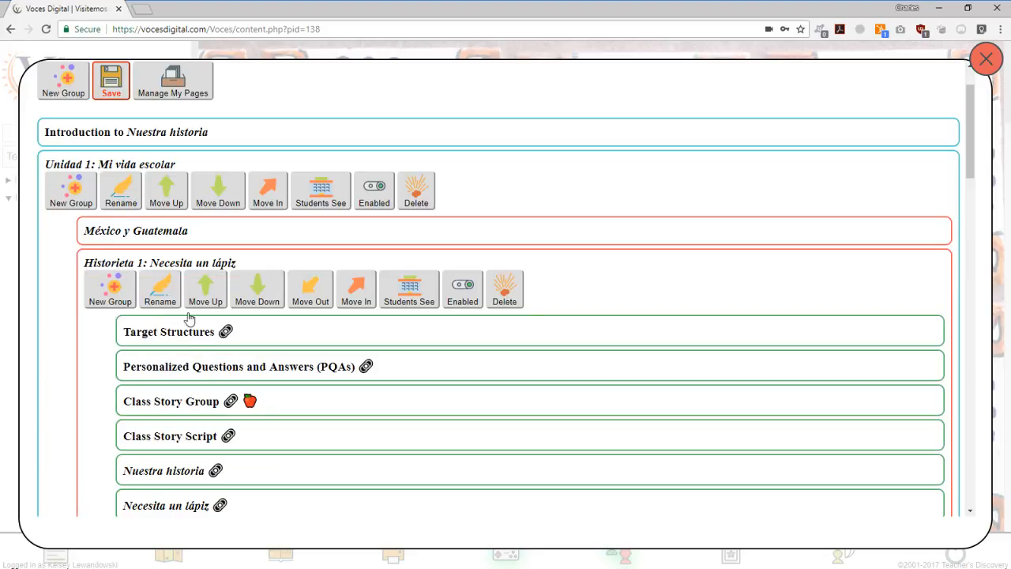
{"action": "scroll", "coordinate": [172, 466], "scroll_direction": "down", "scroll_amount": 3}
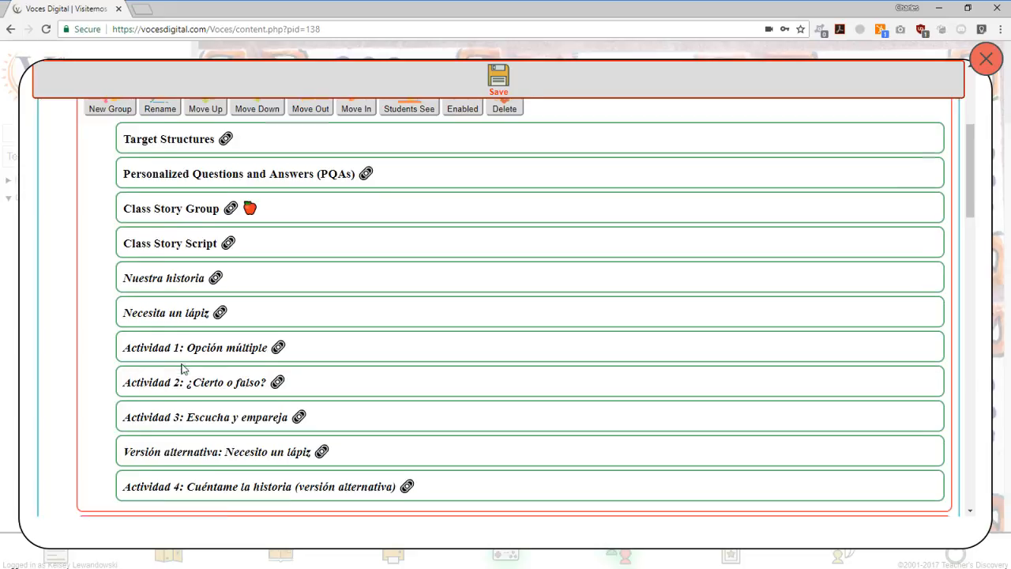
{"action": "scroll", "coordinate": [166, 299], "scroll_direction": "up", "scroll_amount": 5}
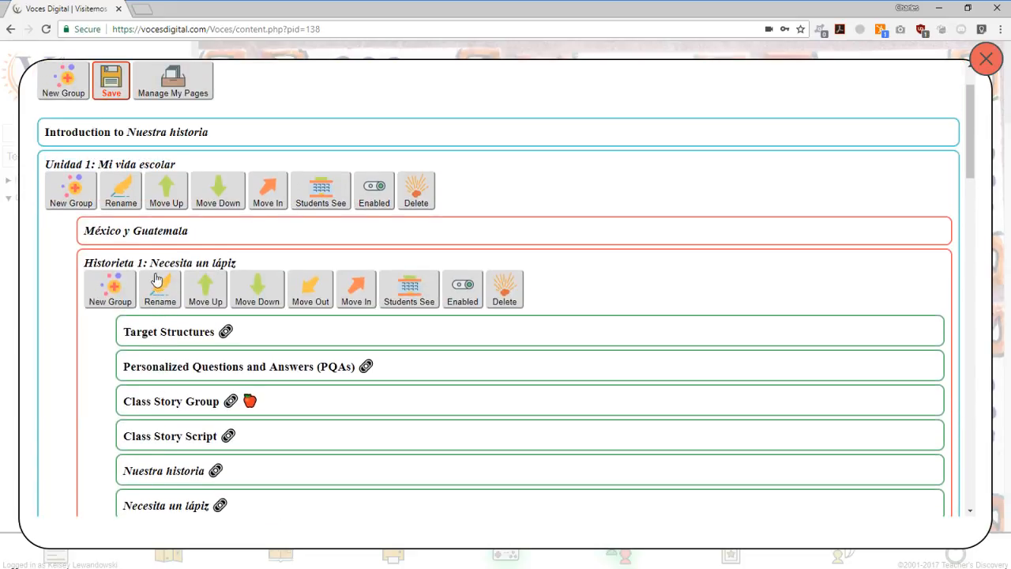
{"action": "left_click", "coordinate": [155, 265]}
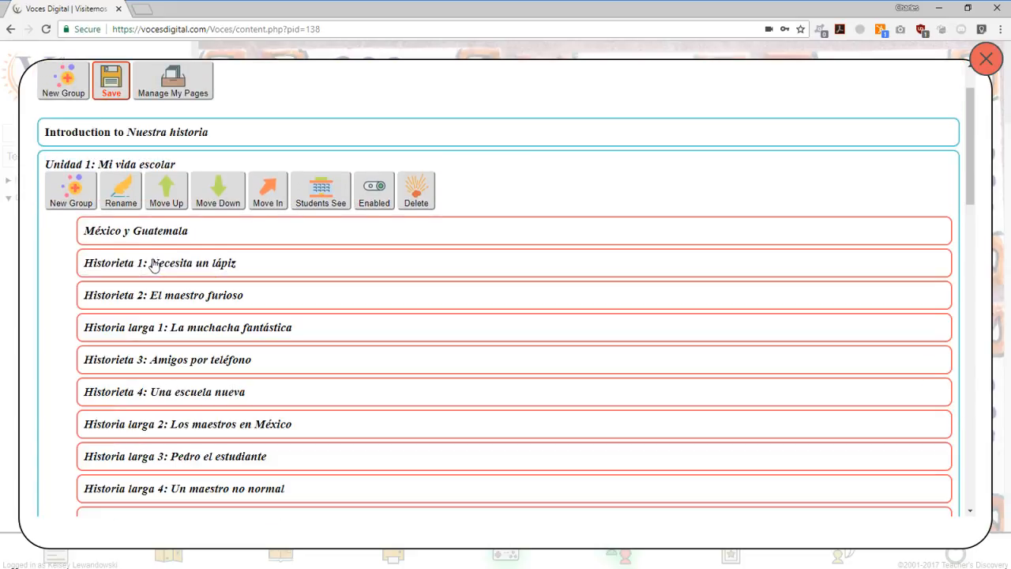
{"action": "left_click", "coordinate": [131, 169]}
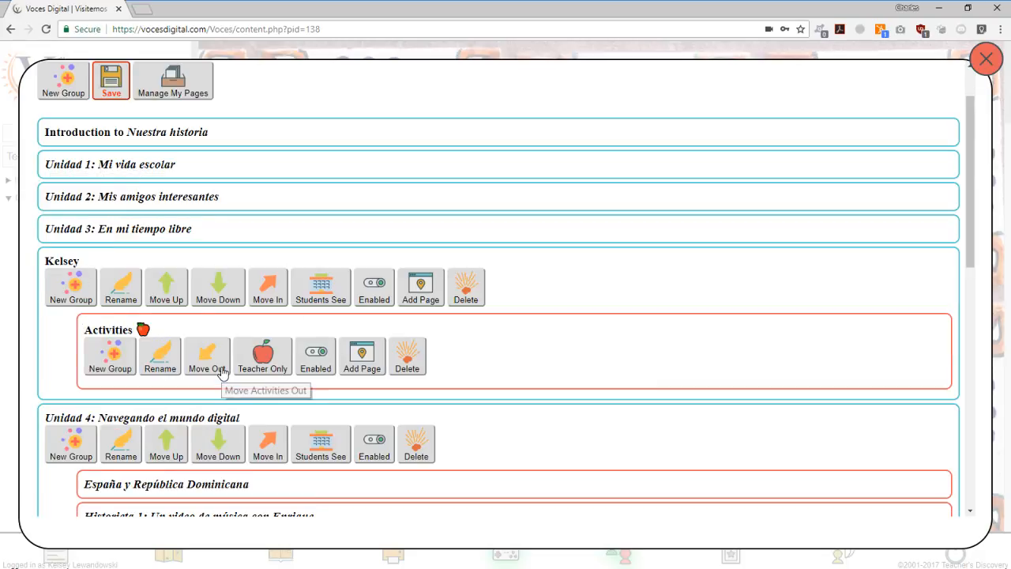
Review the pages available to add to the Activities subgroup, and add a new blank page to it.
{"action": "left_click", "coordinate": [370, 357]}
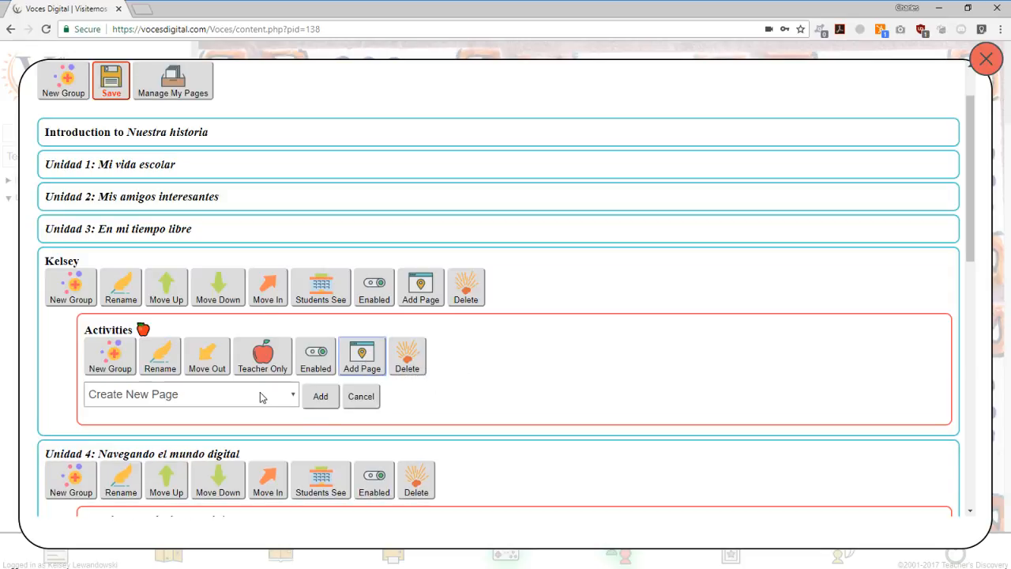
{"action": "scroll", "coordinate": [314, 388], "scroll_direction": "down", "scroll_amount": 2}
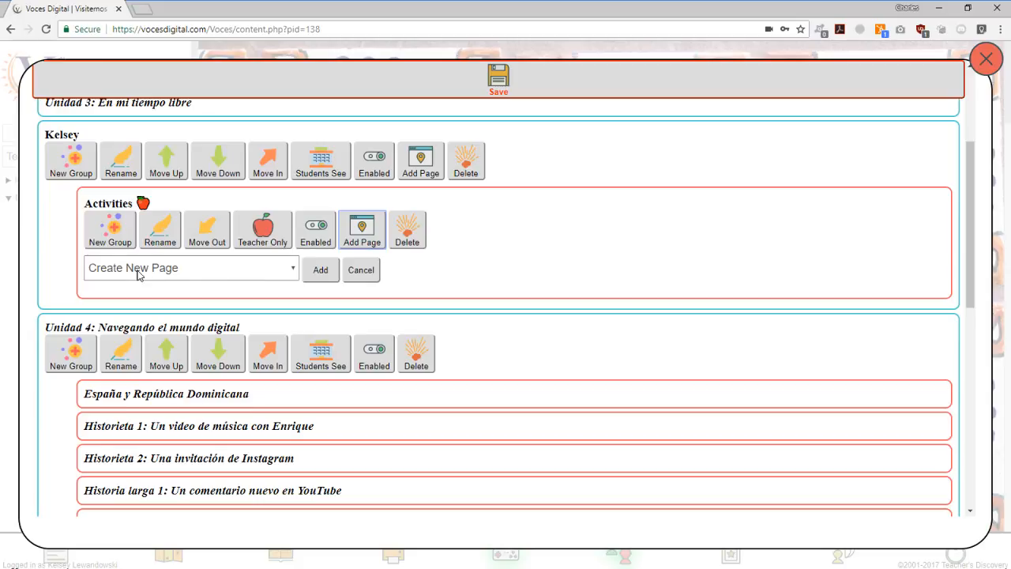
{"action": "left_click", "coordinate": [287, 273]}
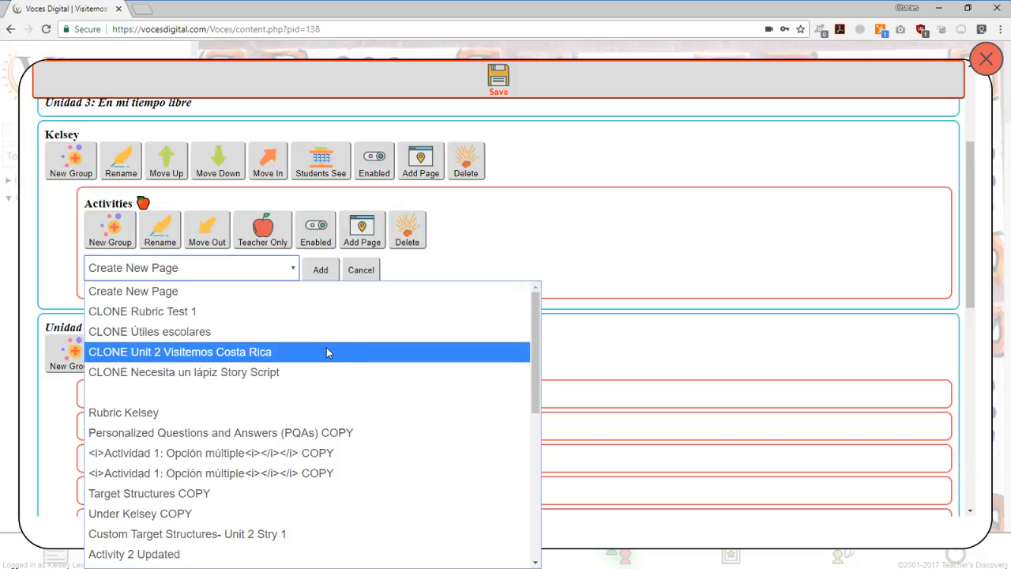
{"action": "scroll", "coordinate": [330, 349], "scroll_direction": "down", "scroll_amount": 3}
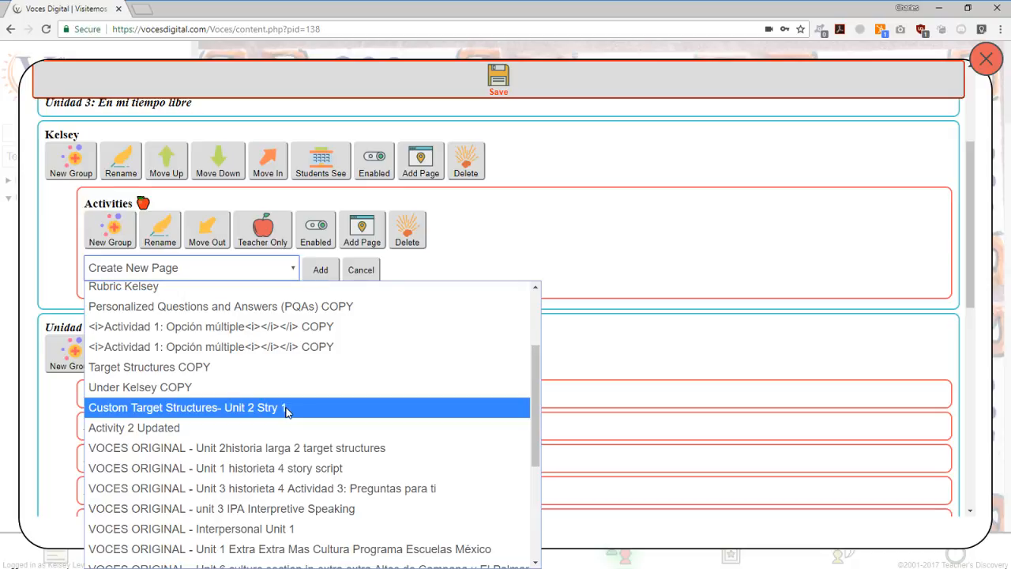
{"action": "scroll", "coordinate": [285, 399], "scroll_direction": "down", "scroll_amount": 3}
{"action": "scroll", "coordinate": [282, 375], "scroll_direction": "up", "scroll_amount": 3}
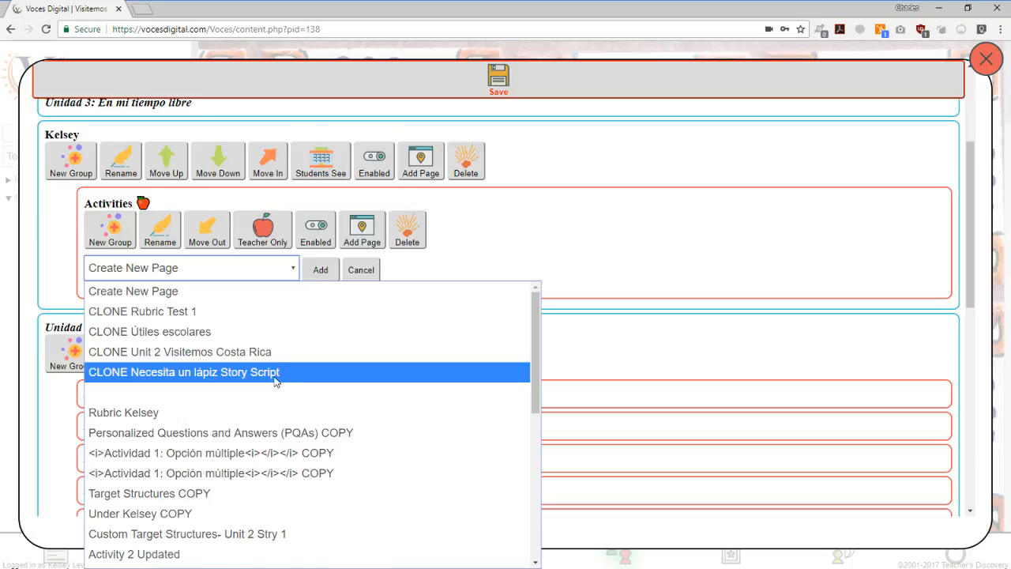
{"action": "scroll", "coordinate": [275, 381], "scroll_direction": "down", "scroll_amount": 3}
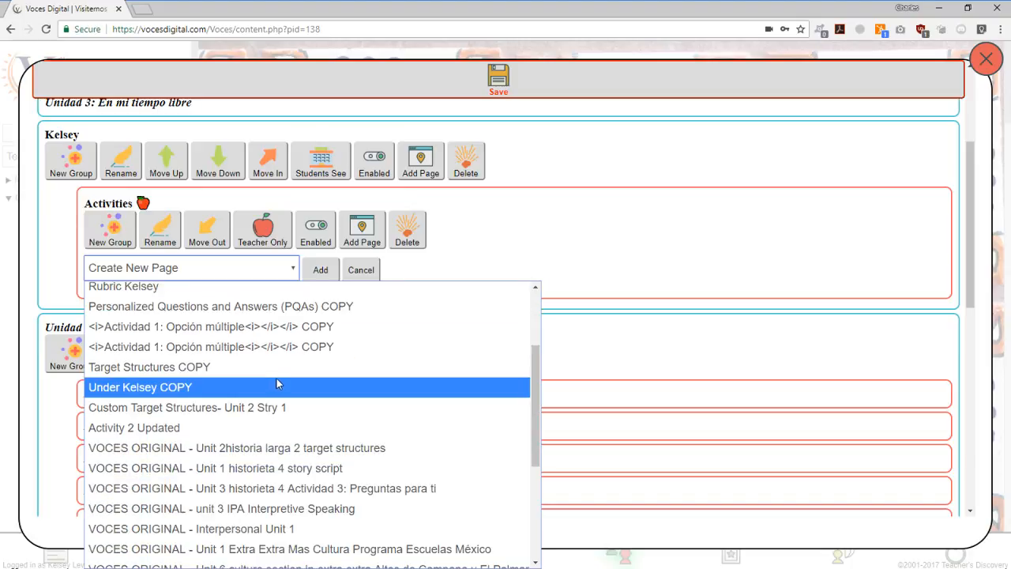
{"action": "scroll", "coordinate": [275, 380], "scroll_direction": "up", "scroll_amount": 4}
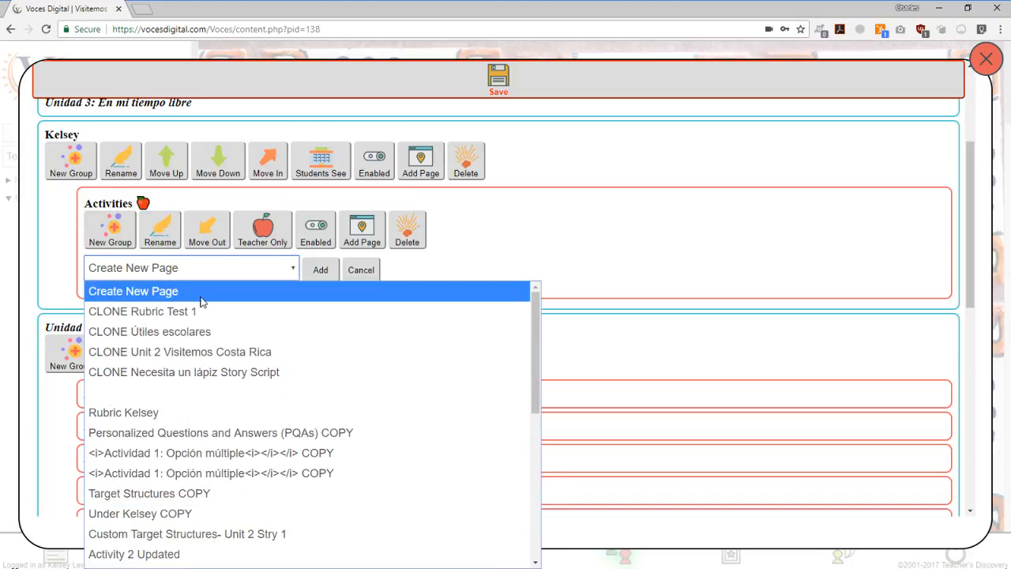
{"action": "left_click", "coordinate": [201, 299]}
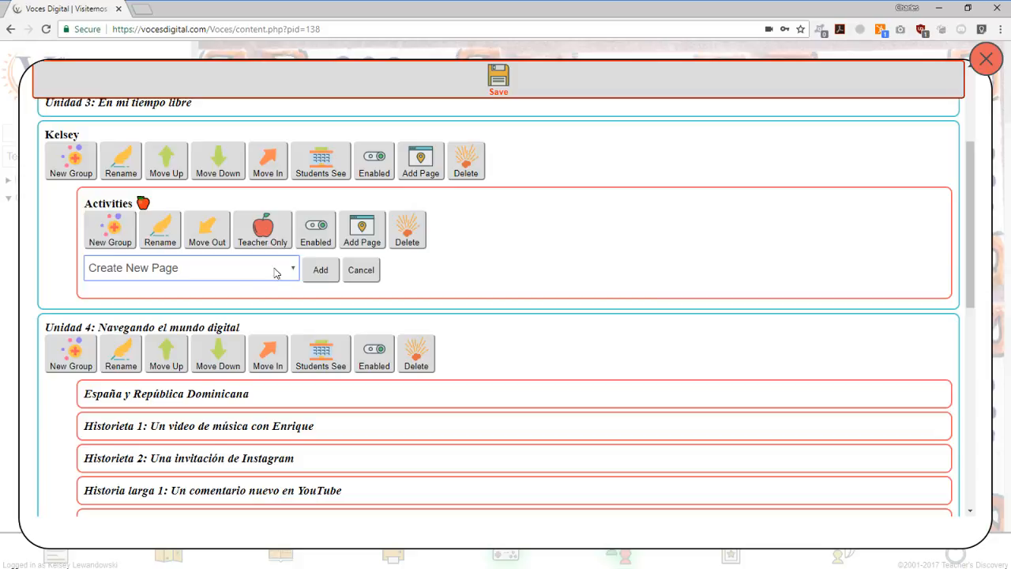
{"action": "left_click", "coordinate": [321, 271]}
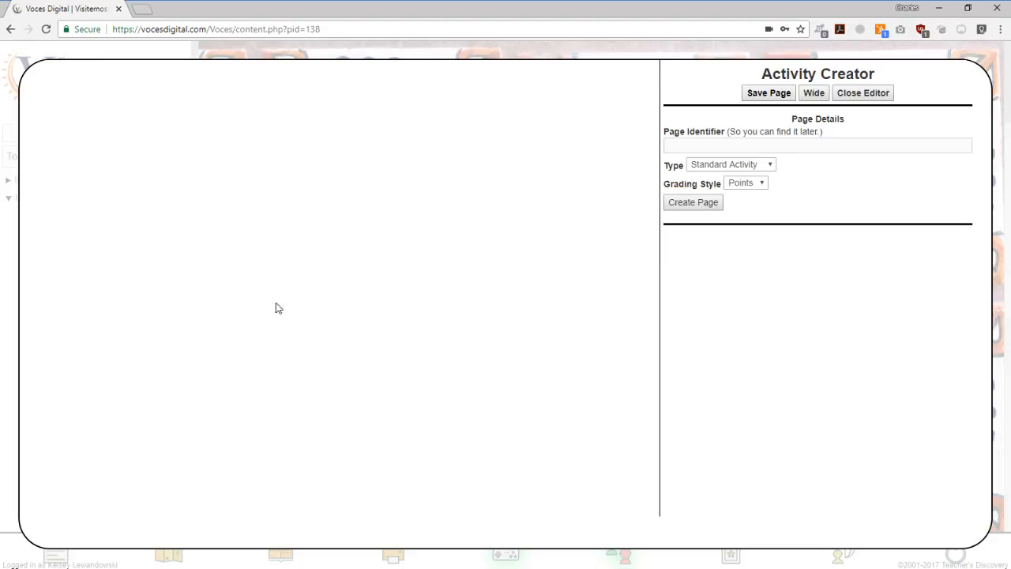
Enter Live Stream Demo as the page identifier and choose Standard Activity as its type.
{"action": "left_click", "coordinate": [725, 146]}
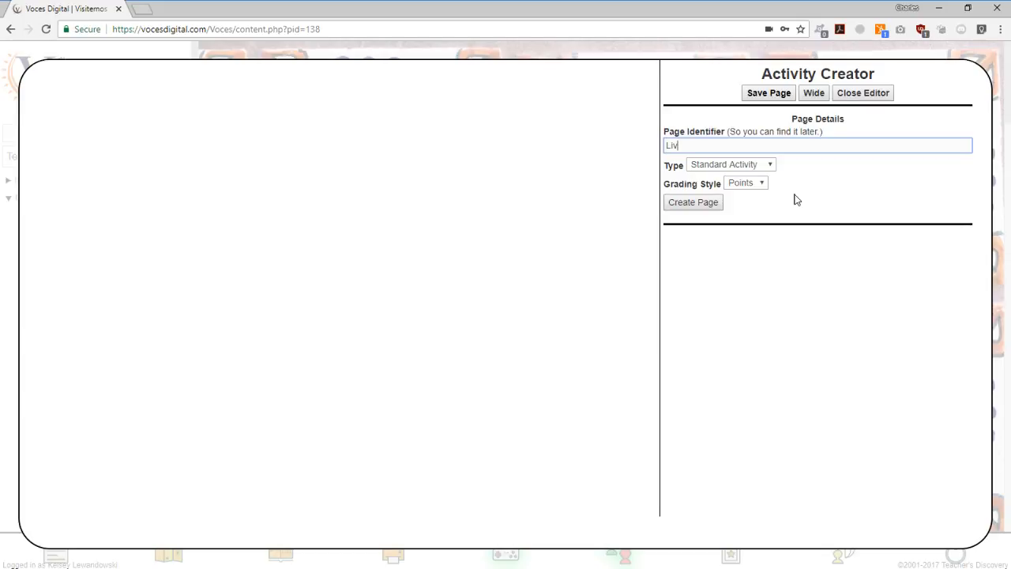
{"action": "type", "text": "Live Stream Demo"}
{"action": "left_click", "coordinate": [708, 171]}
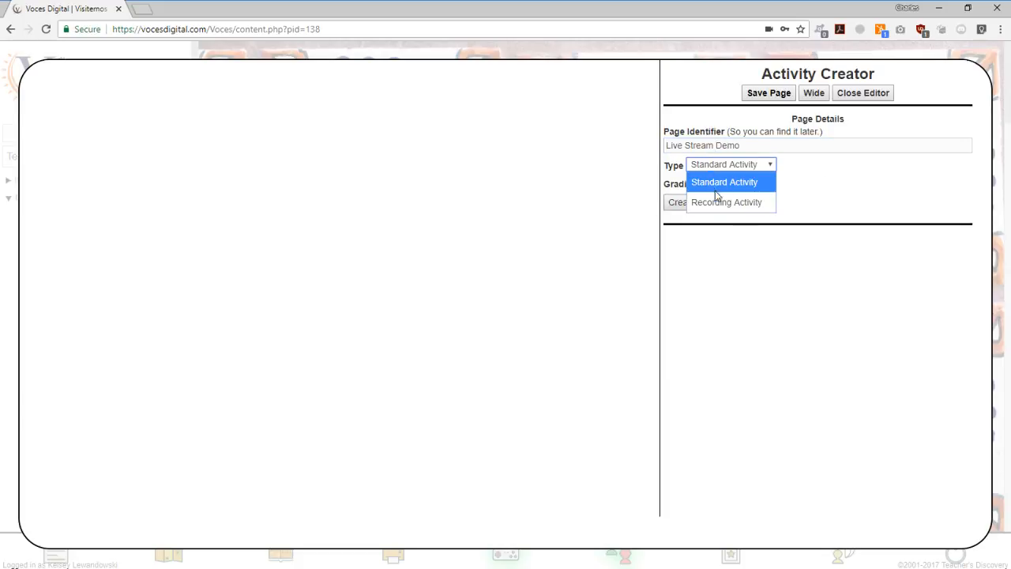
{"action": "left_click", "coordinate": [717, 184]}
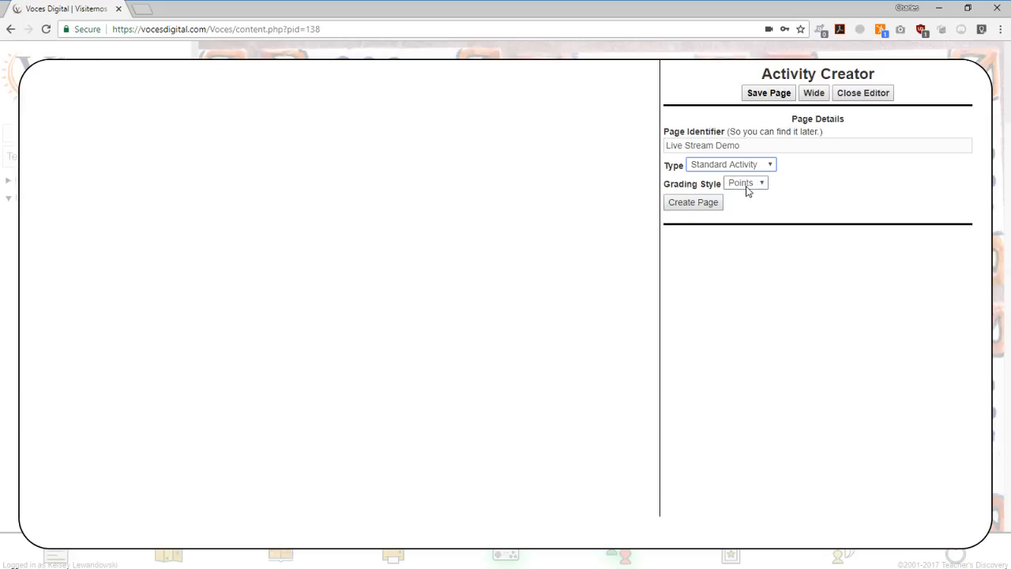
Try Rubric grading with the Interpersonal Speaking or Writing template applied, and look through its criteria and levels.
{"action": "left_click", "coordinate": [745, 185]}
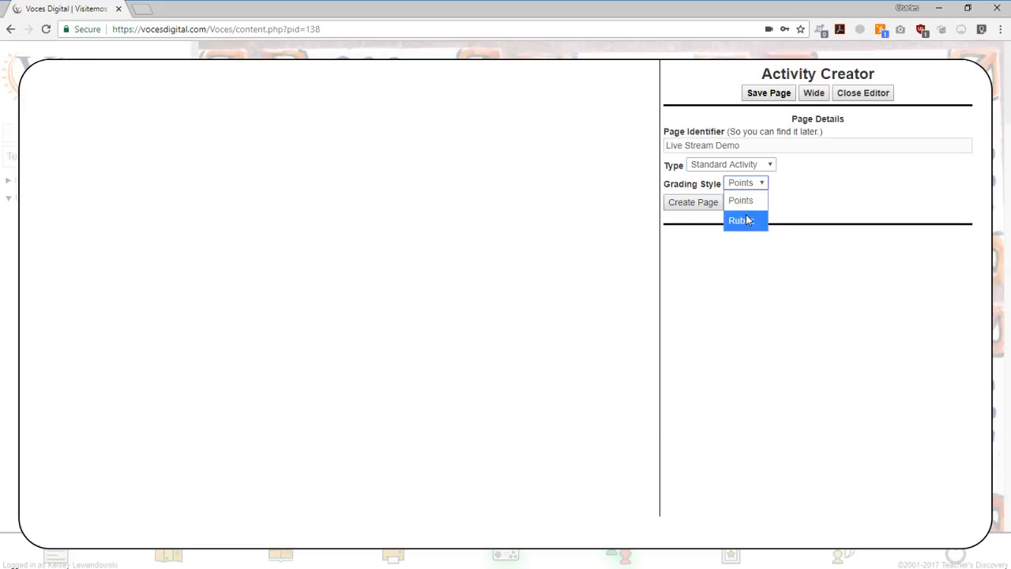
{"action": "left_click", "coordinate": [743, 218]}
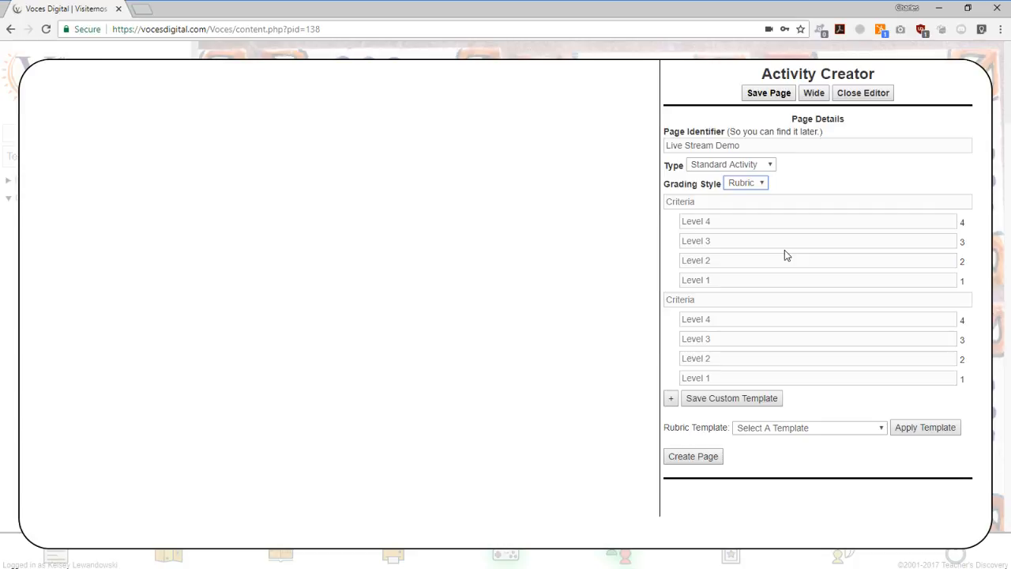
{"action": "left_click", "coordinate": [690, 201]}
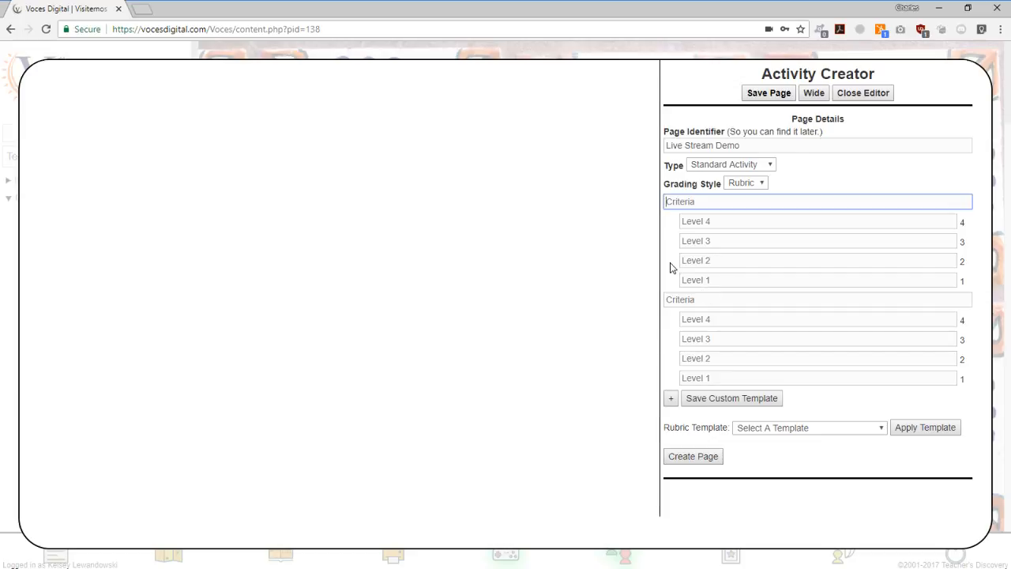
{"action": "left_click", "coordinate": [777, 427]}
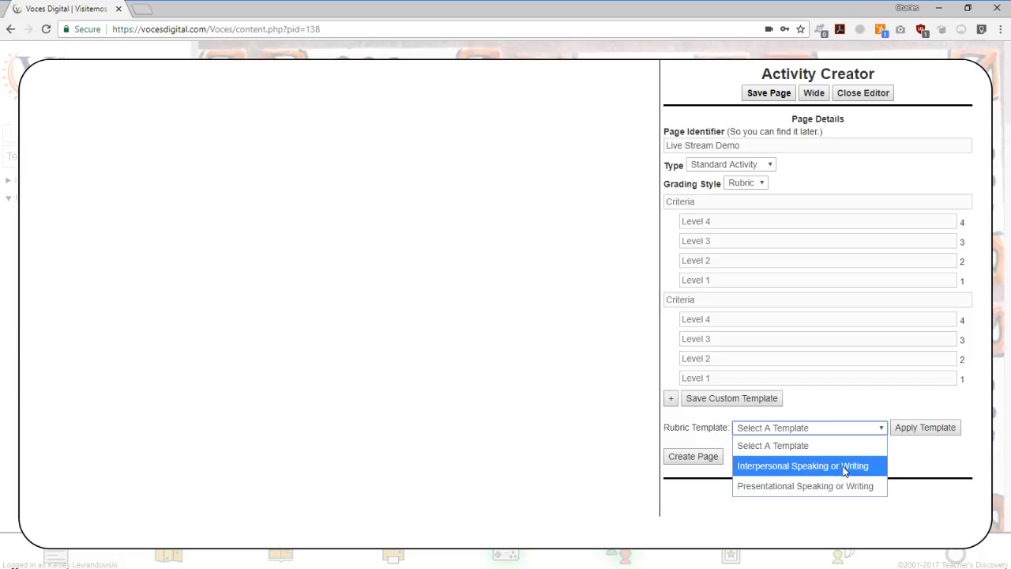
{"action": "left_click", "coordinate": [793, 470]}
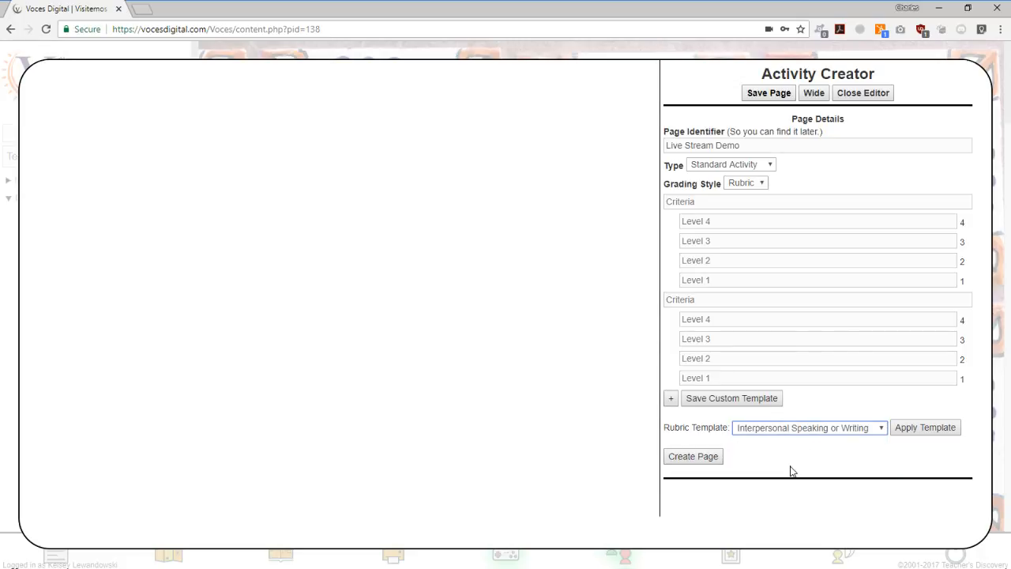
{"action": "left_click", "coordinate": [916, 430]}
{"action": "left_click", "coordinate": [567, 113]}
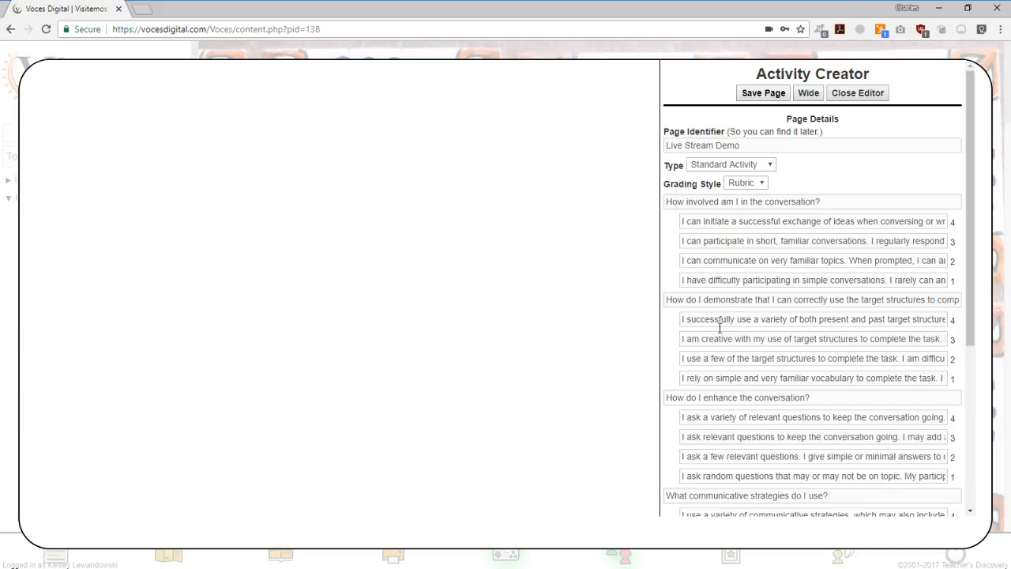
{"action": "scroll", "coordinate": [758, 336], "scroll_direction": "down", "scroll_amount": 3}
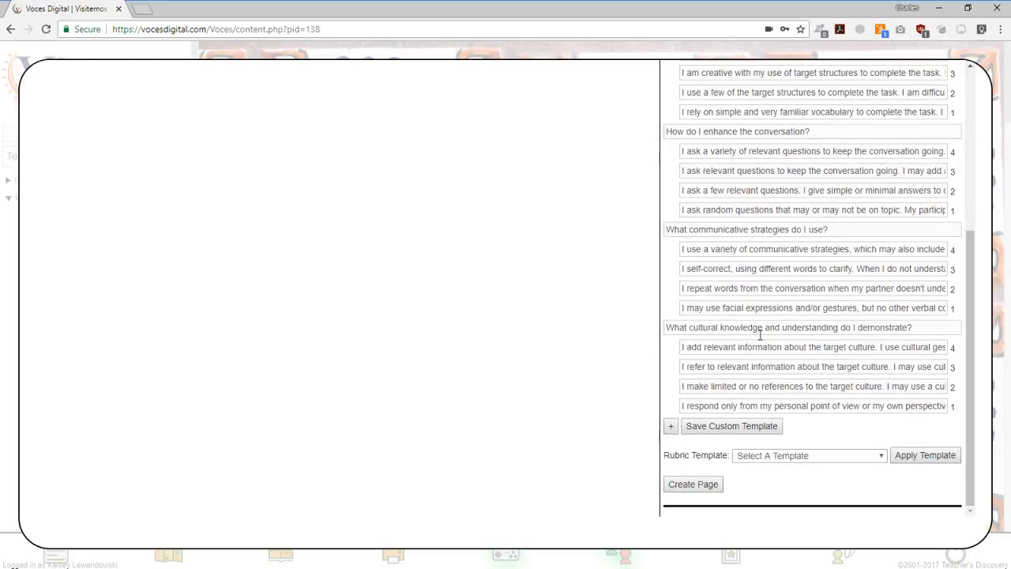
{"action": "scroll", "coordinate": [760, 334], "scroll_direction": "up", "scroll_amount": 2}
{"action": "scroll", "coordinate": [758, 352], "scroll_direction": "down", "scroll_amount": 2}
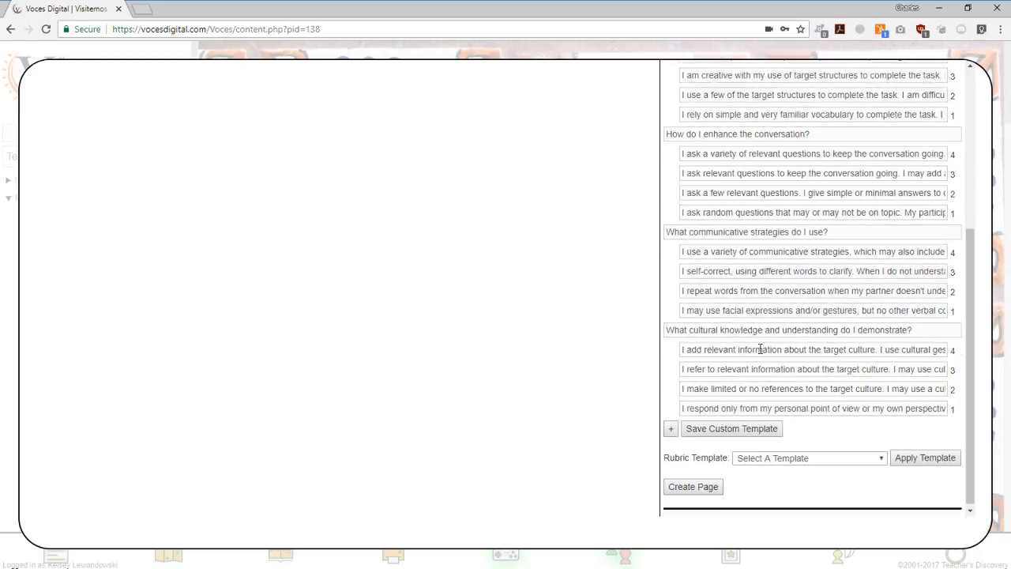
{"action": "scroll", "coordinate": [760, 350], "scroll_direction": "up", "scroll_amount": 5}
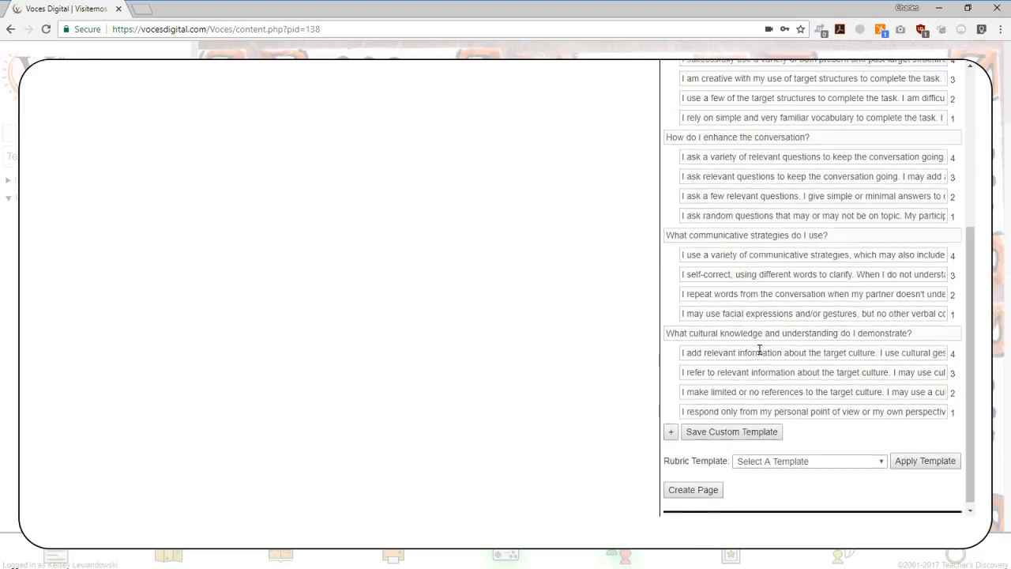
Set the grading style to Points and create the Live Stream Demo page.
{"action": "left_click", "coordinate": [760, 183]}
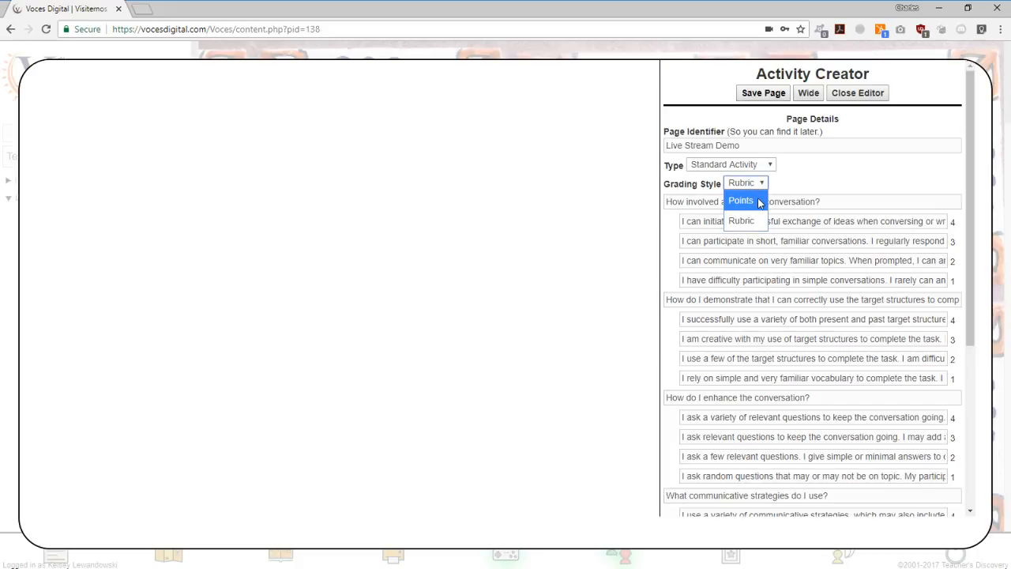
{"action": "left_click", "coordinate": [754, 199]}
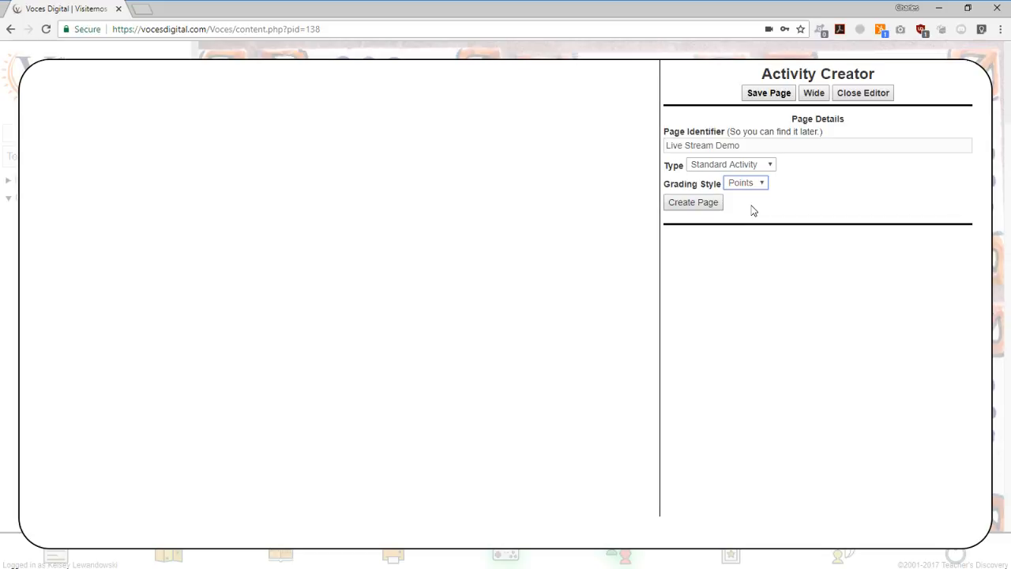
{"action": "left_click", "coordinate": [708, 203]}
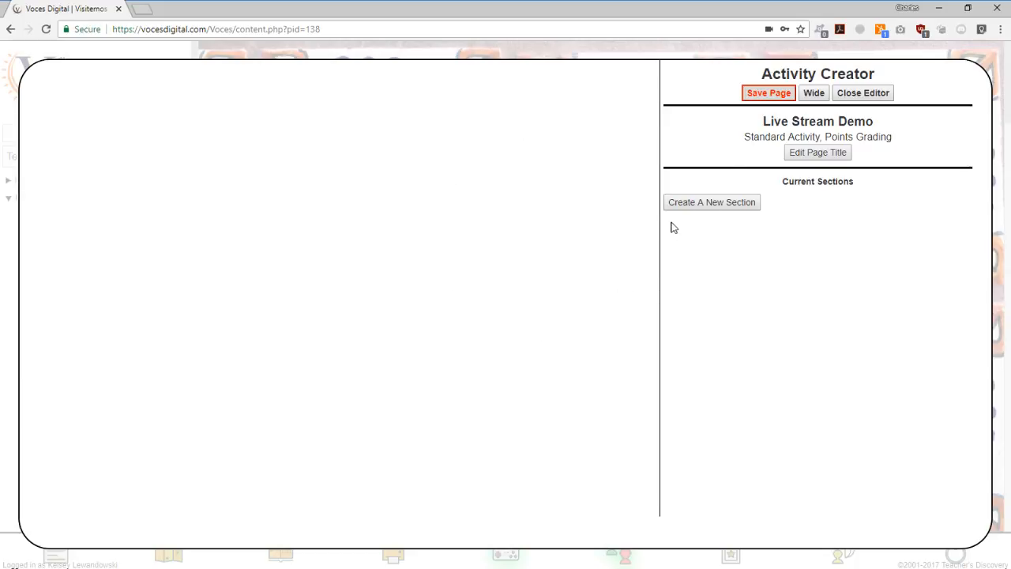
Start a new section on the page with the Full-Width Text Entry type and examine its example.
{"action": "left_click", "coordinate": [721, 208]}
{"action": "left_click", "coordinate": [726, 196]}
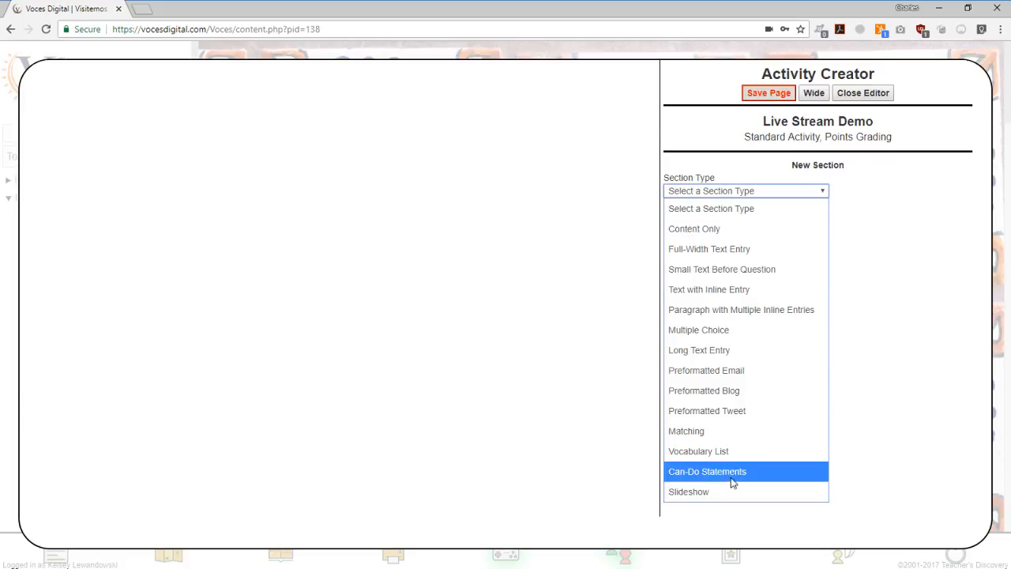
{"action": "left_click", "coordinate": [727, 250]}
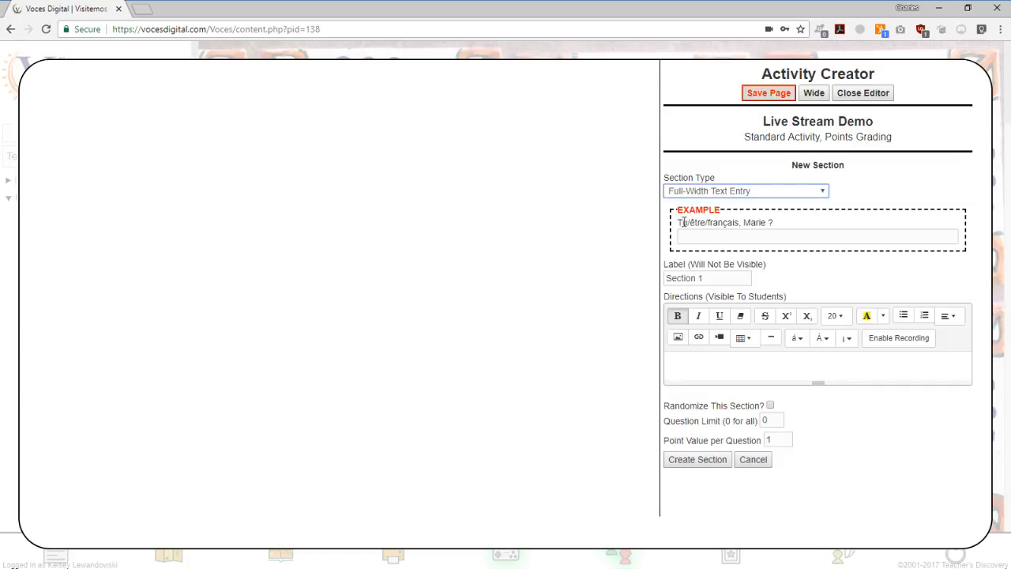
{"action": "left_click_drag", "start_coordinate": [678, 222], "coordinate": [781, 228]}
{"action": "left_click", "coordinate": [709, 241]}
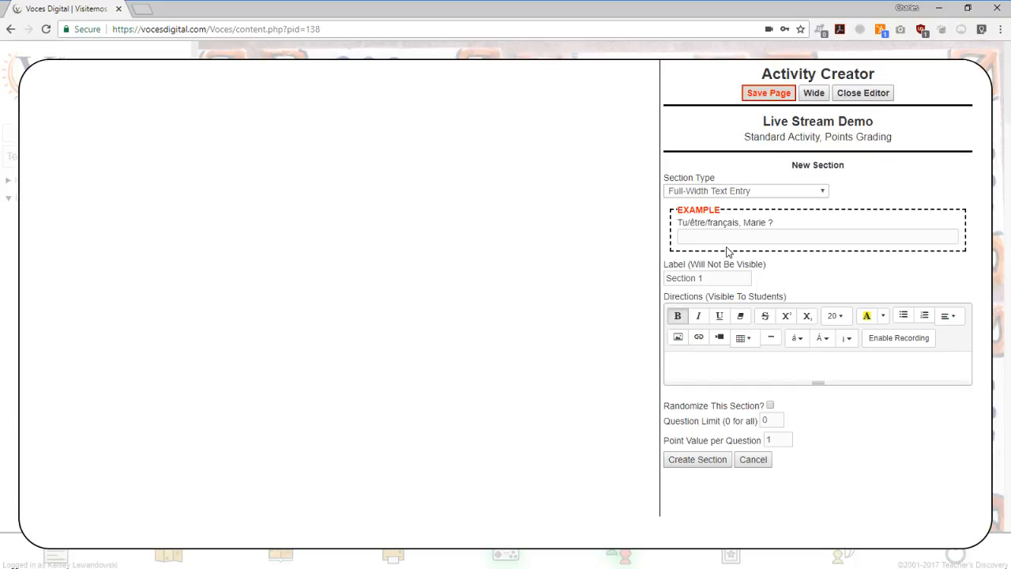
Preview the Small Text Before Question, Text with Inline Entry, and Paragraph with Multiple Inline Entries section types.
{"action": "left_click", "coordinate": [751, 194]}
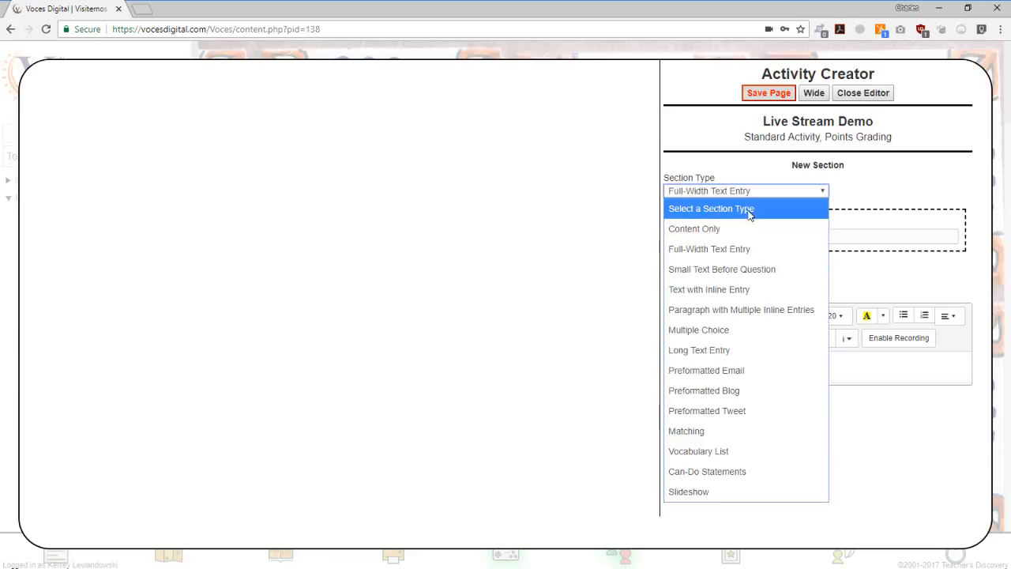
{"action": "left_click", "coordinate": [757, 270]}
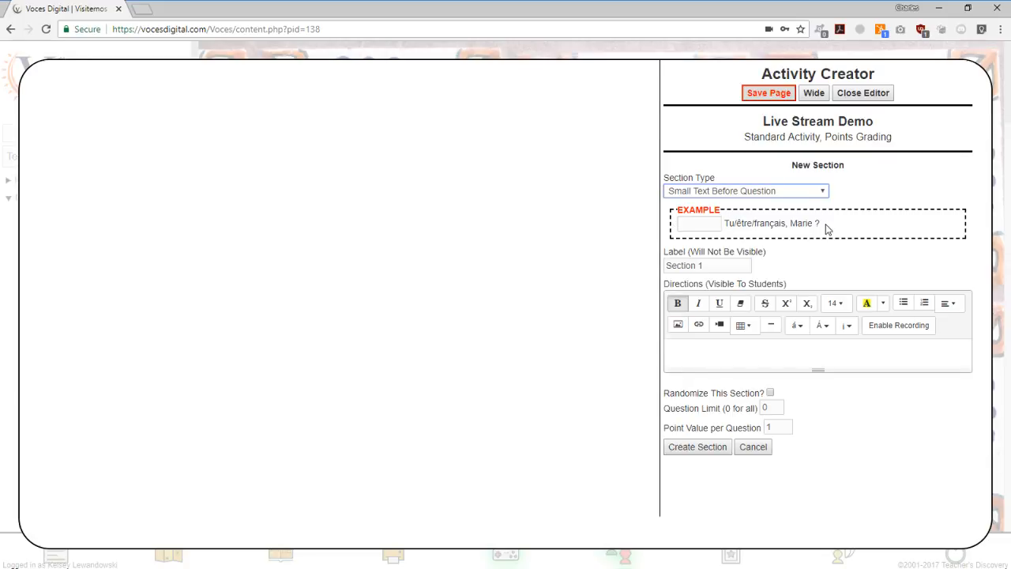
{"action": "left_click", "coordinate": [723, 194]}
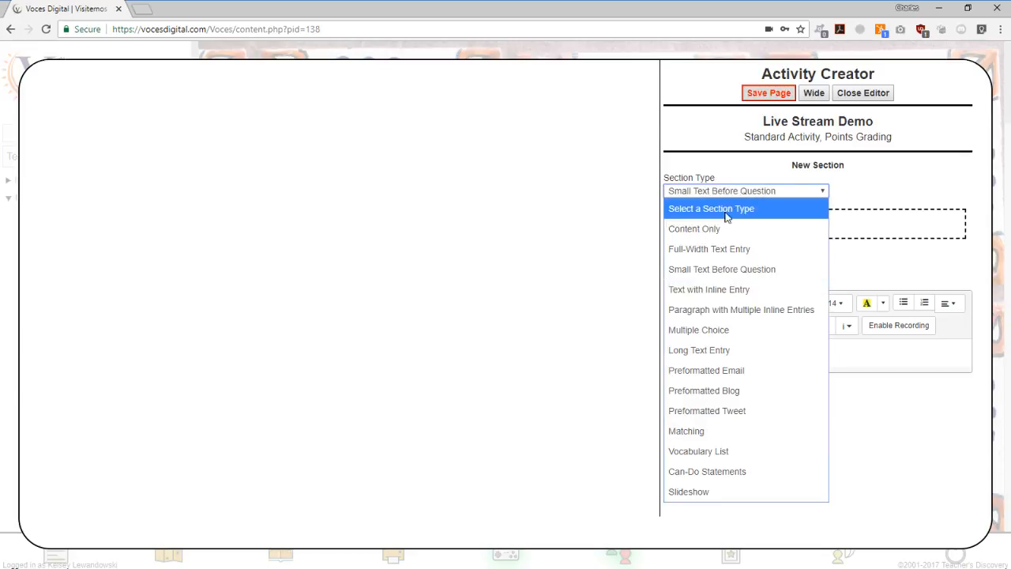
{"action": "left_click", "coordinate": [725, 289]}
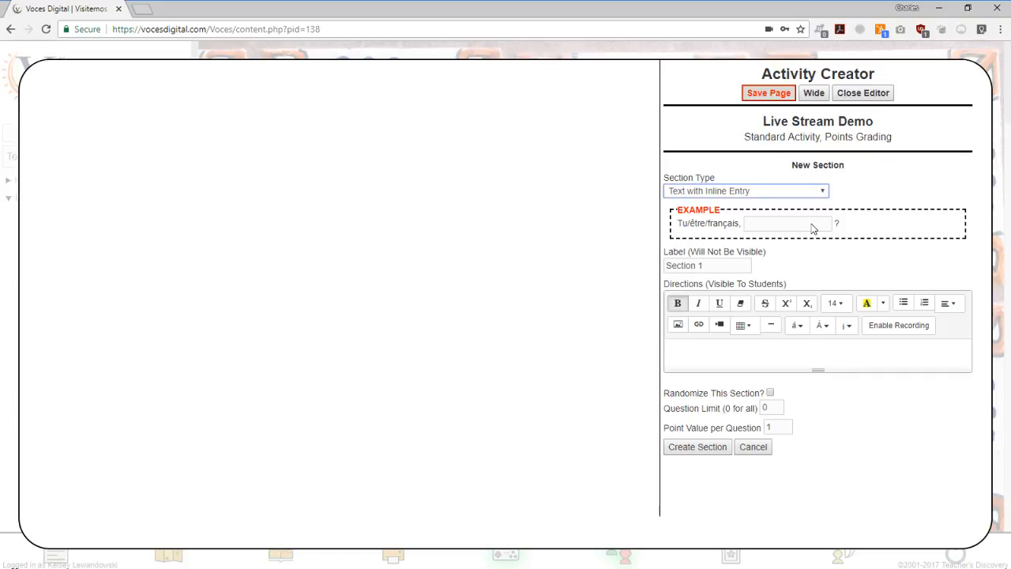
{"action": "left_click", "coordinate": [750, 193]}
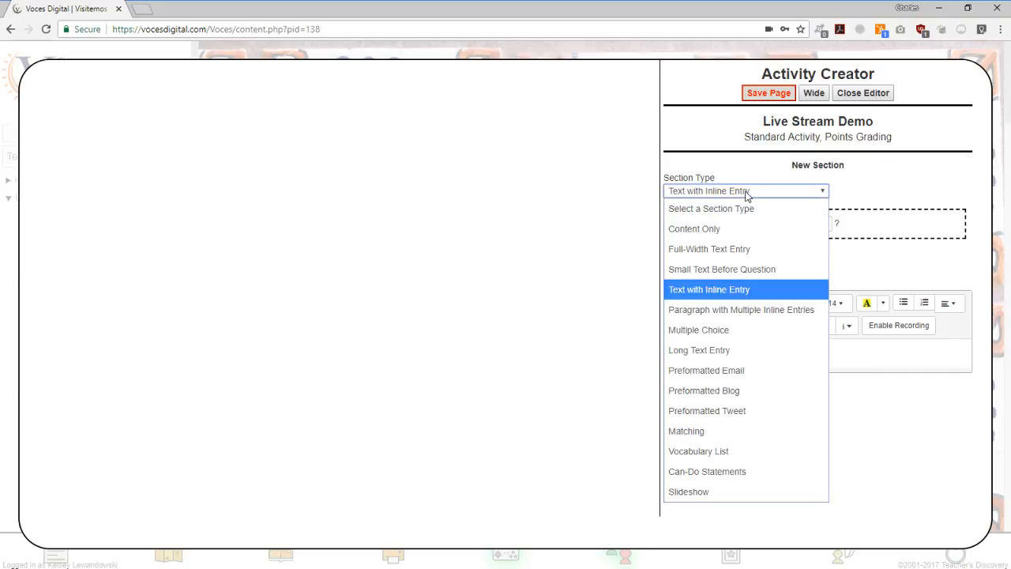
{"action": "left_click", "coordinate": [757, 311]}
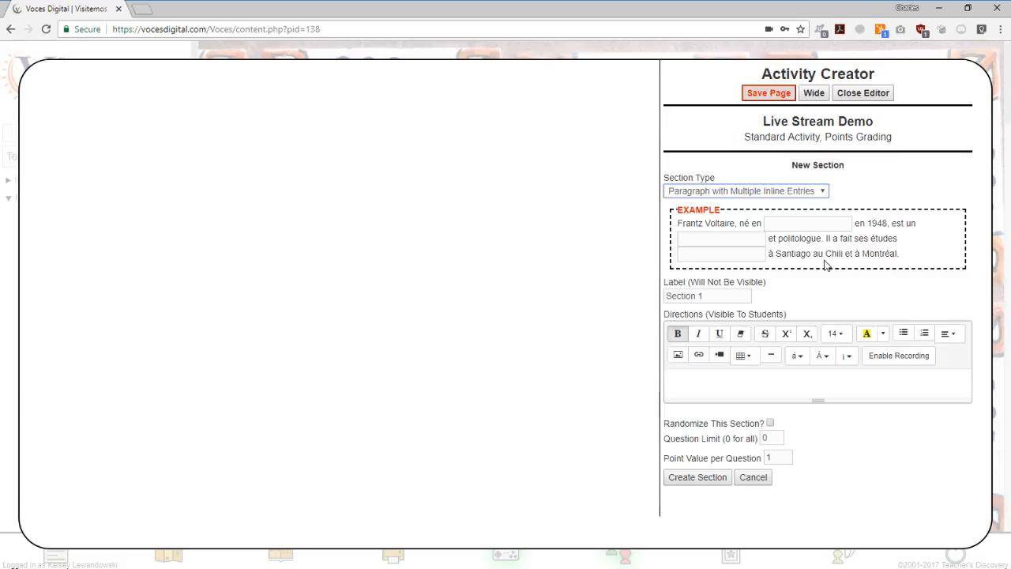
Set the new section's type to Multiple Choice and point out its option for making the section a survey.
{"action": "left_click", "coordinate": [774, 192]}
{"action": "left_click", "coordinate": [760, 330]}
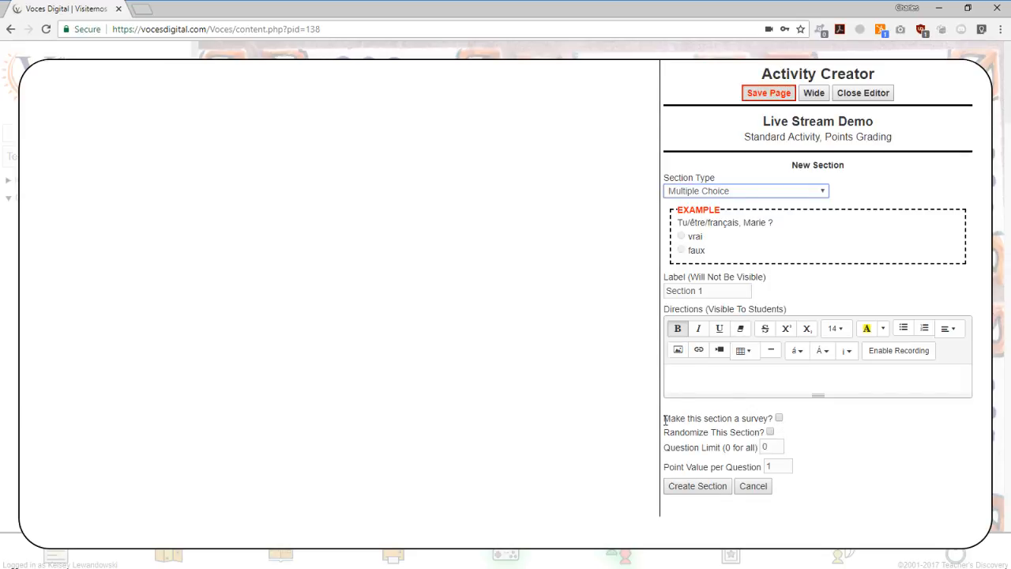
{"action": "left_click_drag", "start_coordinate": [665, 420], "coordinate": [771, 421]}
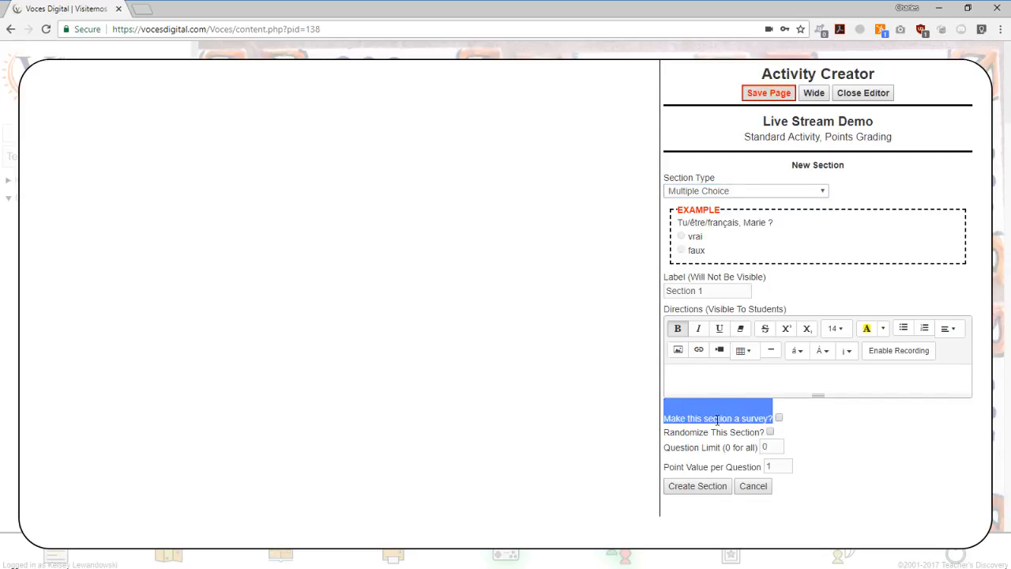
Preview the examples of the Long Text Entry, Preformatted Email, Preformatted Blog and Preformatted Tweet section types.
{"action": "left_click", "coordinate": [820, 422]}
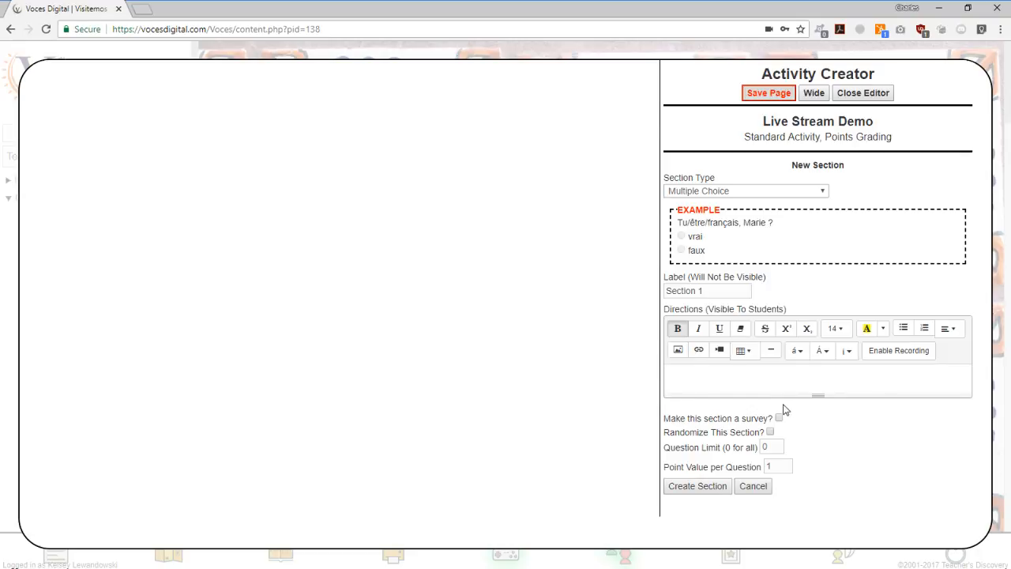
{"action": "left_click", "coordinate": [725, 191]}
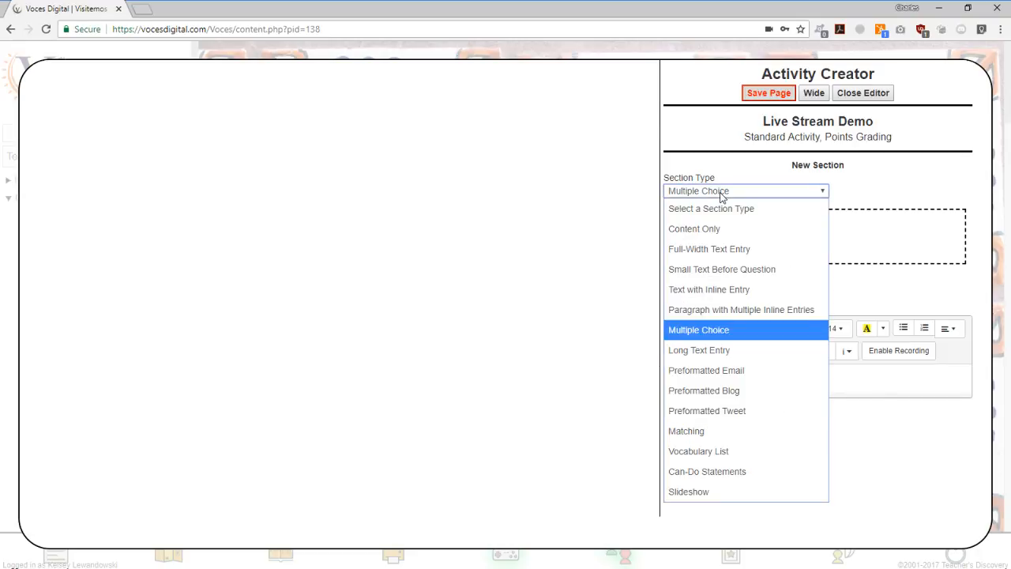
{"action": "left_click", "coordinate": [731, 348]}
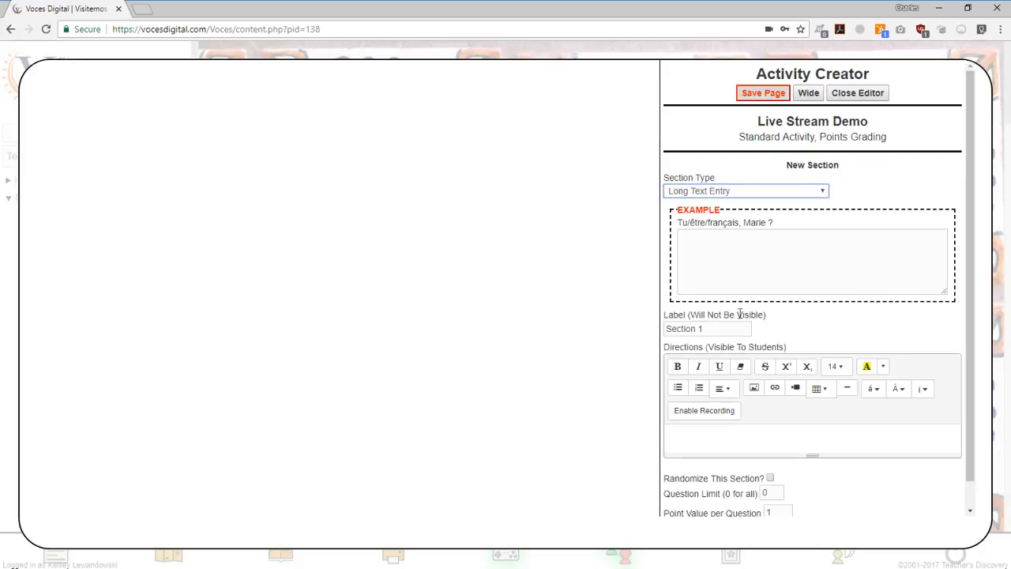
{"action": "scroll", "coordinate": [752, 320], "scroll_direction": "down", "scroll_amount": 1}
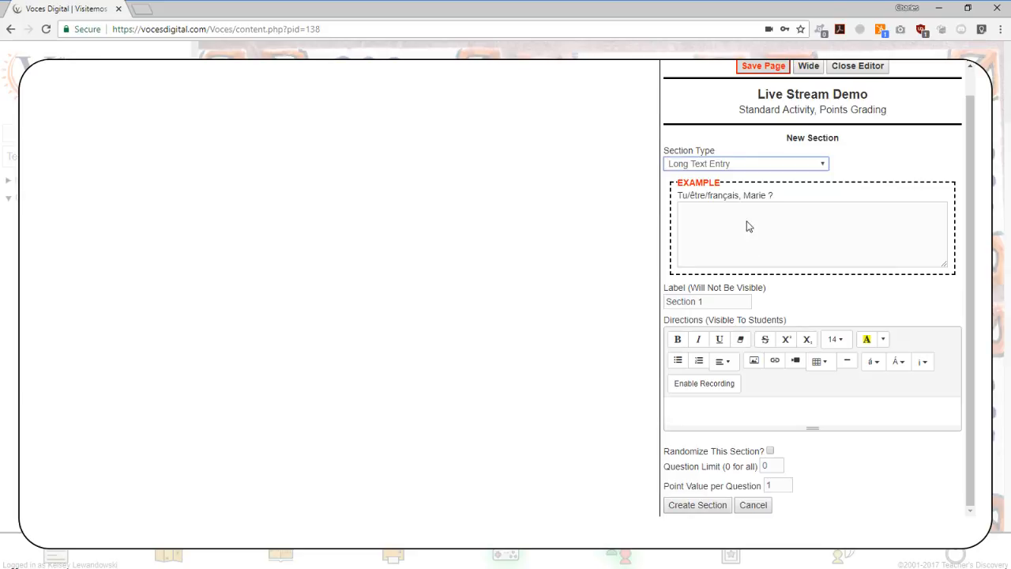
{"action": "left_click", "coordinate": [763, 165]}
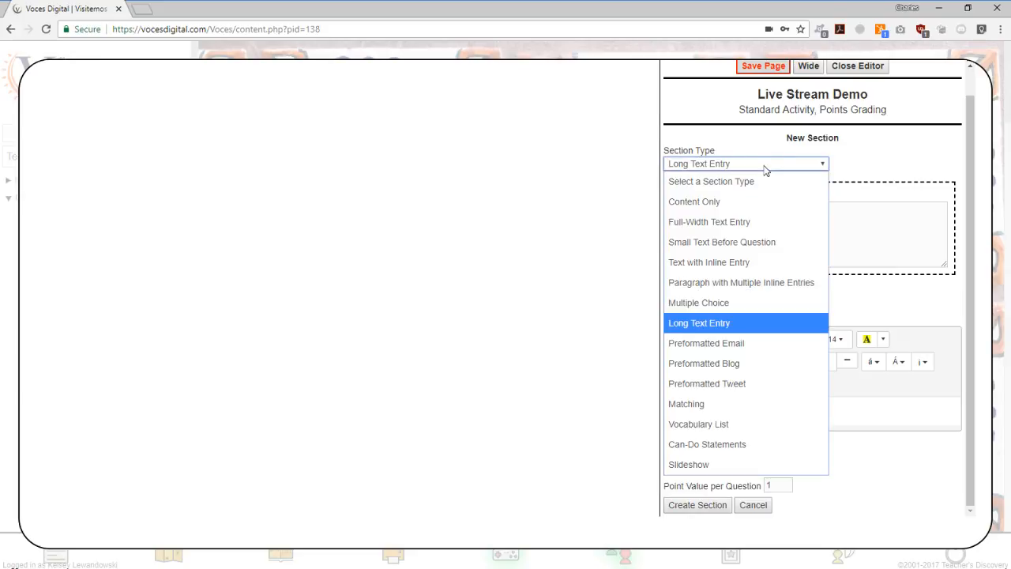
{"action": "left_click", "coordinate": [743, 348]}
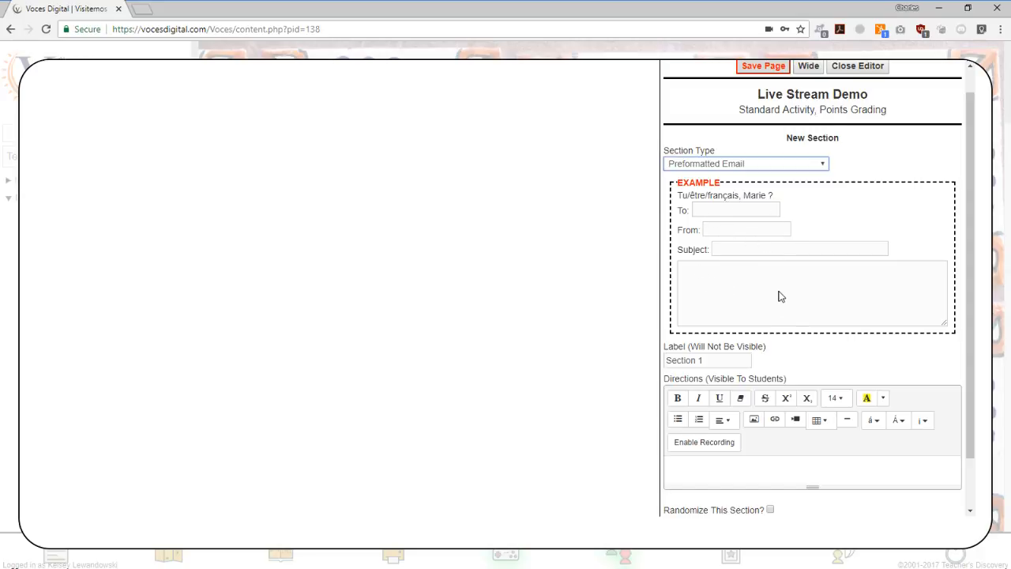
{"action": "left_click", "coordinate": [744, 165]}
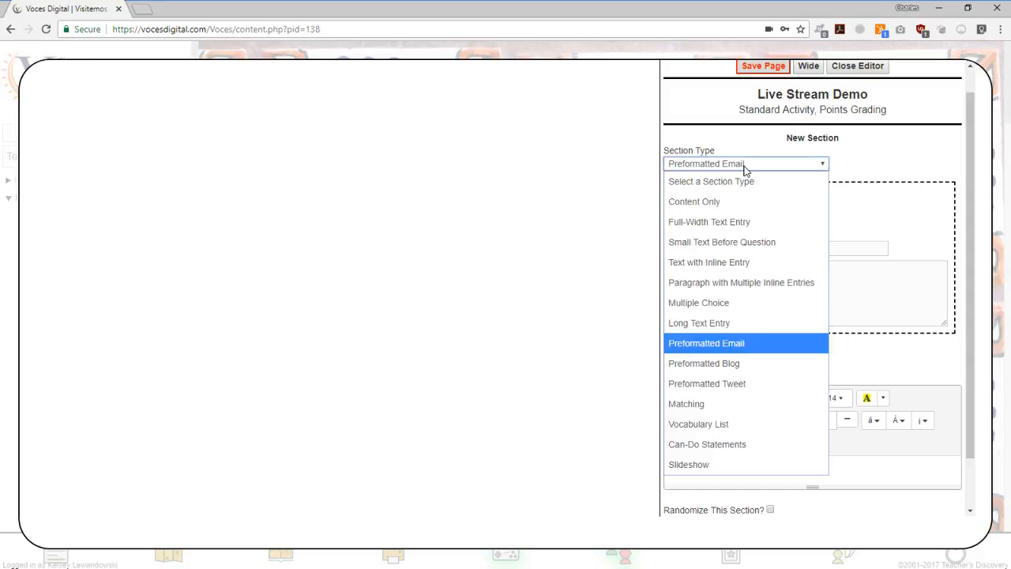
{"action": "left_click", "coordinate": [728, 345]}
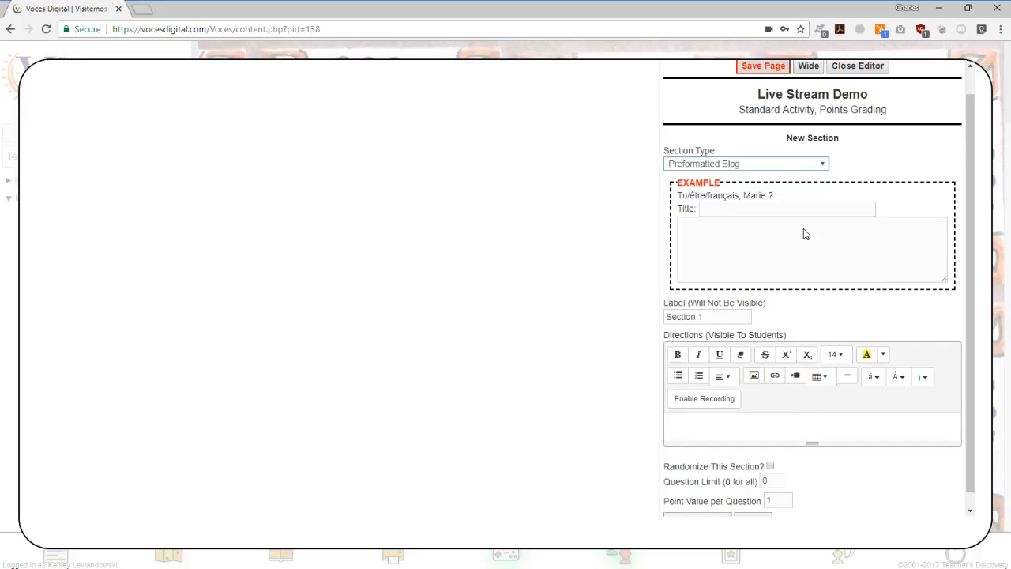
{"action": "left_click", "coordinate": [751, 164]}
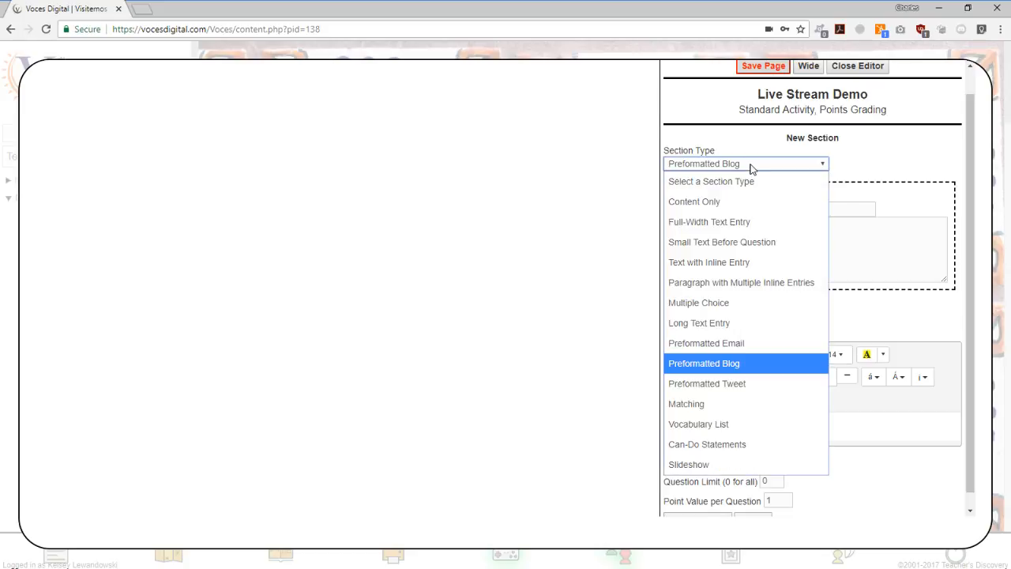
{"action": "left_click", "coordinate": [730, 384]}
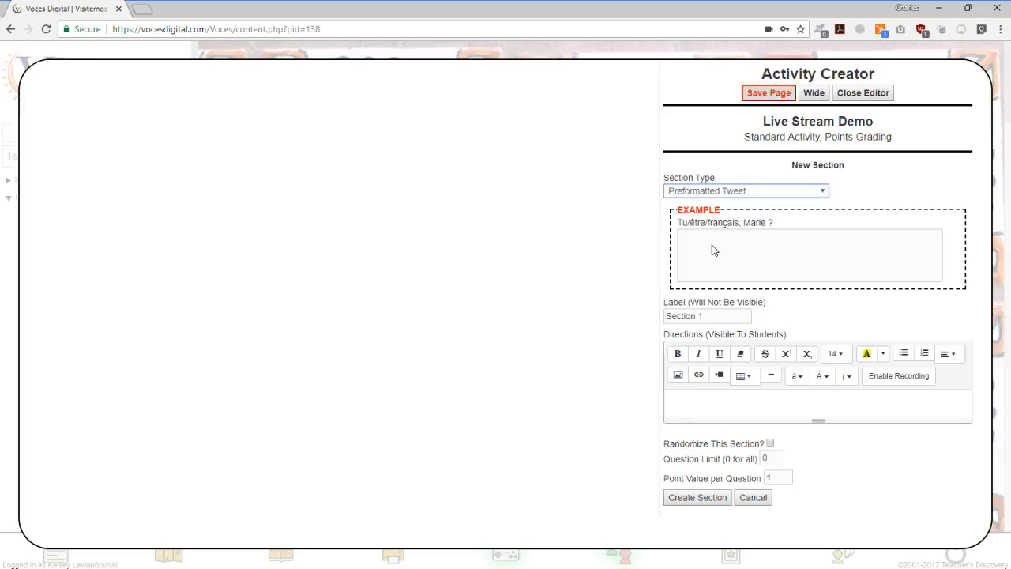
Preview the Matching, Vocabulary List, Can-Do Statements and Slideshow section types and cancel the new section.
{"action": "left_click", "coordinate": [728, 194]}
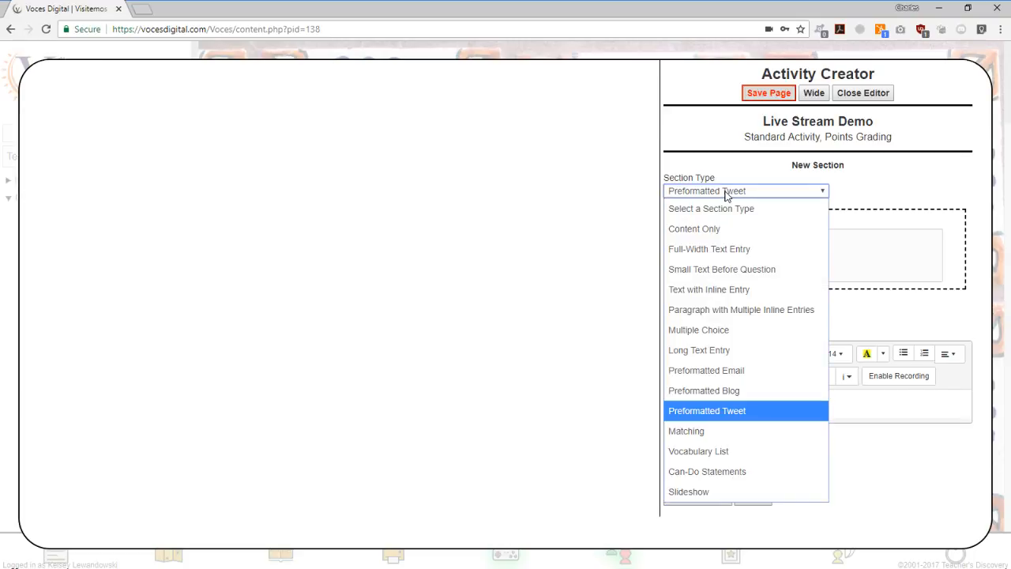
{"action": "left_click", "coordinate": [721, 432]}
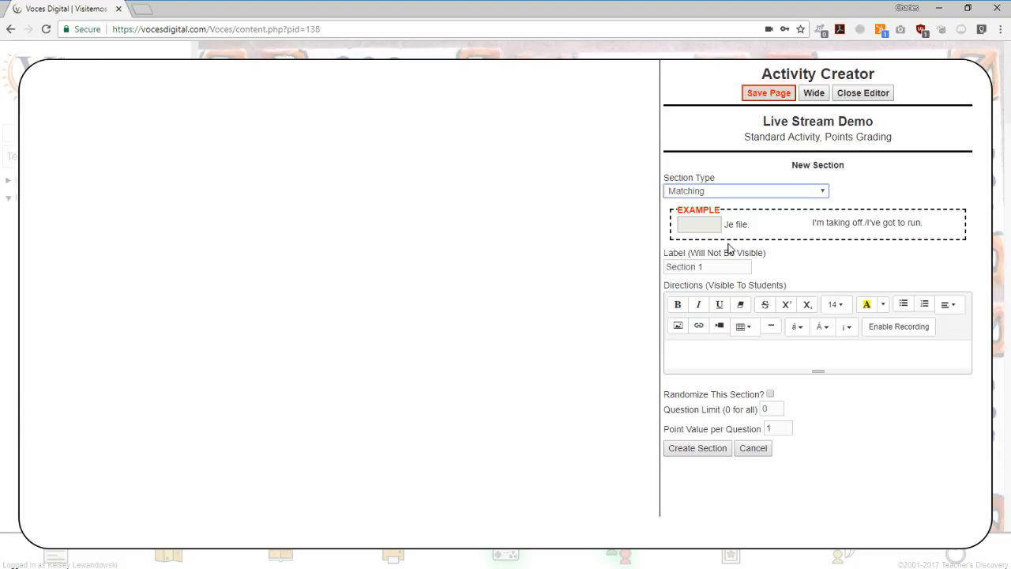
{"action": "left_click", "coordinate": [716, 194]}
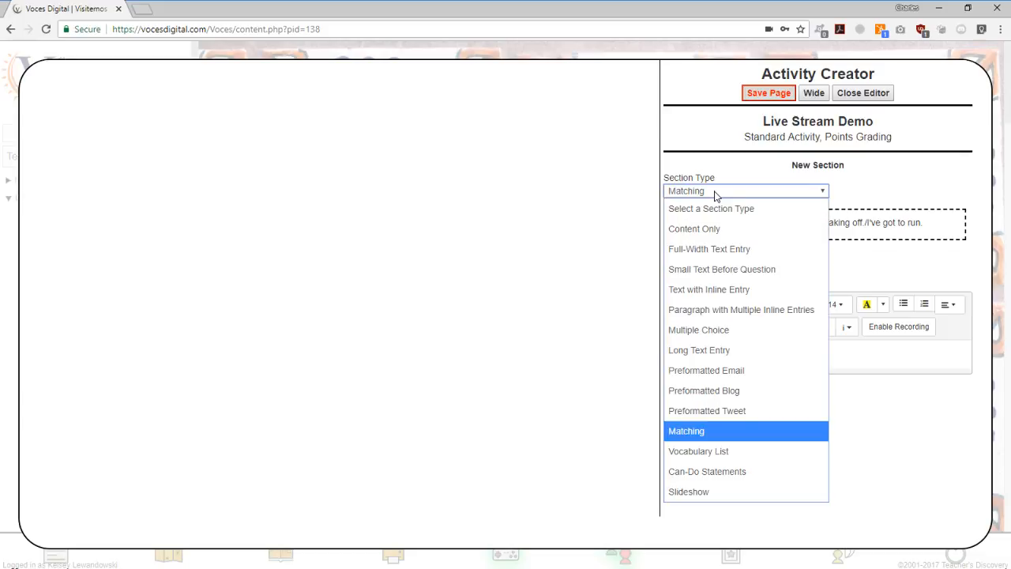
{"action": "left_click", "coordinate": [716, 451]}
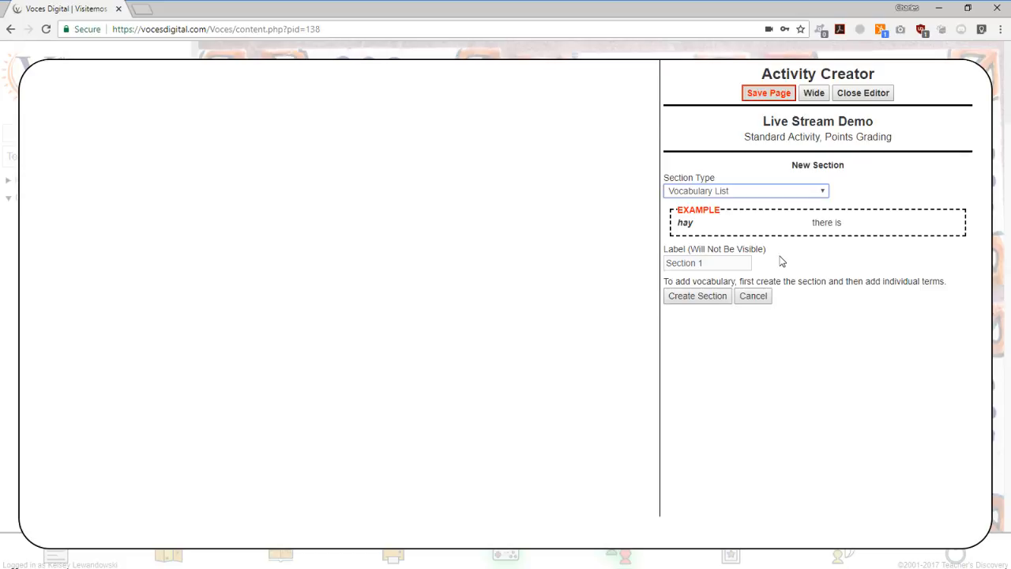
{"action": "left_click", "coordinate": [752, 192]}
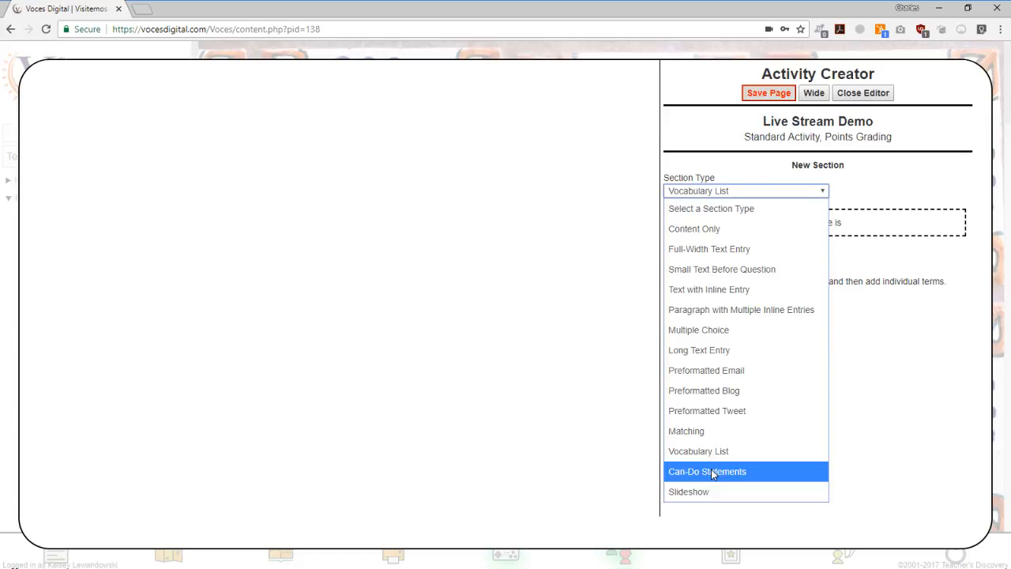
{"action": "left_click", "coordinate": [738, 472]}
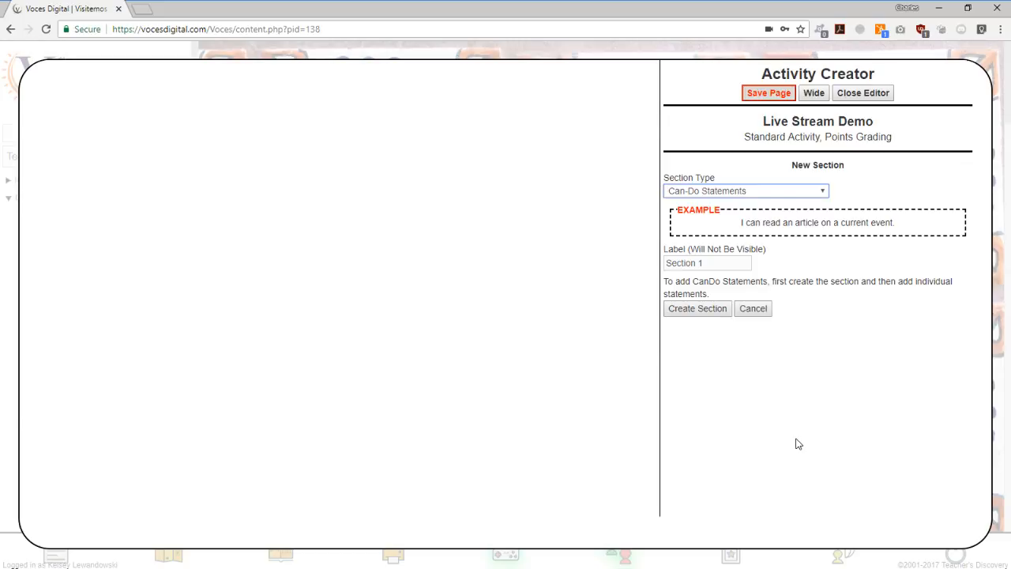
{"action": "left_click", "coordinate": [722, 193]}
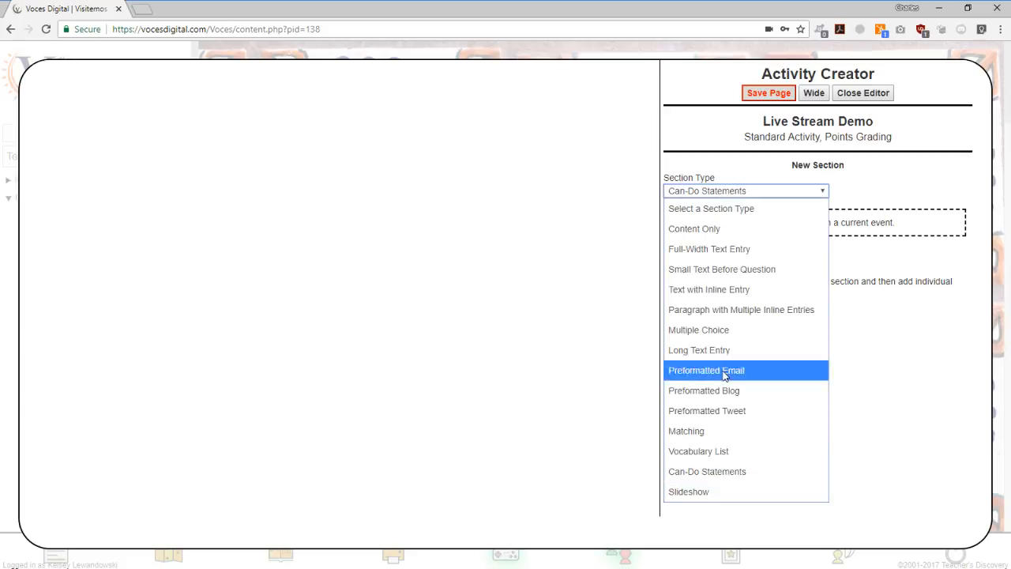
{"action": "left_click", "coordinate": [713, 493]}
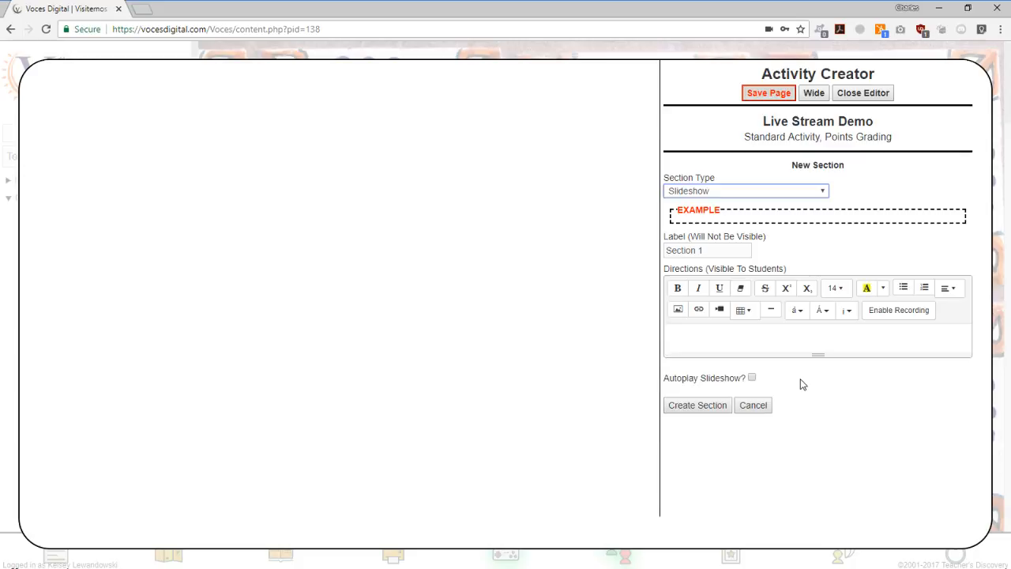
{"action": "left_click", "coordinate": [757, 405]}
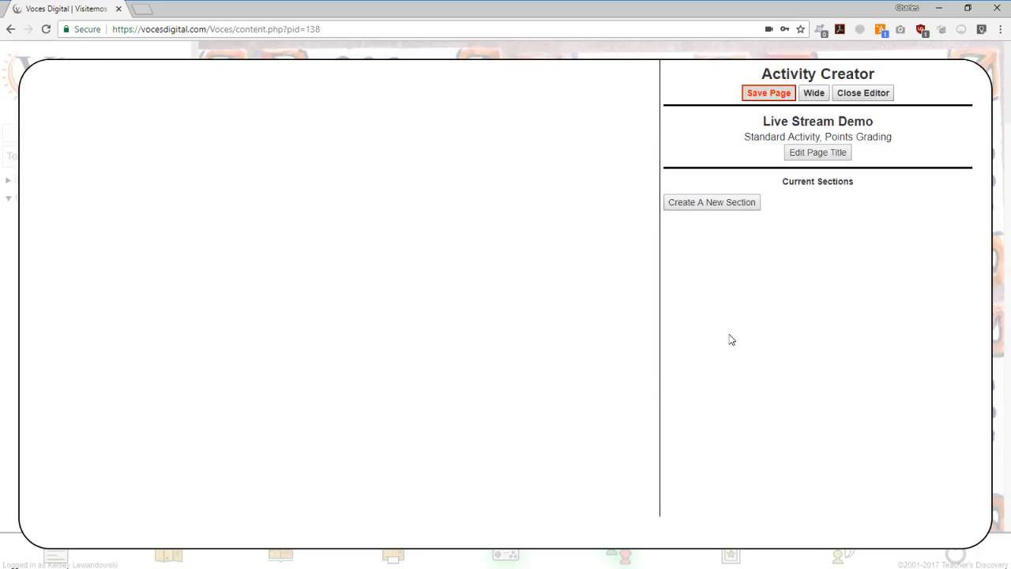
Create a Full-Width Text Entry section labelled "Text Entry" with the directions "Please Answer".
{"action": "left_click", "coordinate": [724, 204]}
{"action": "left_click", "coordinate": [728, 192]}
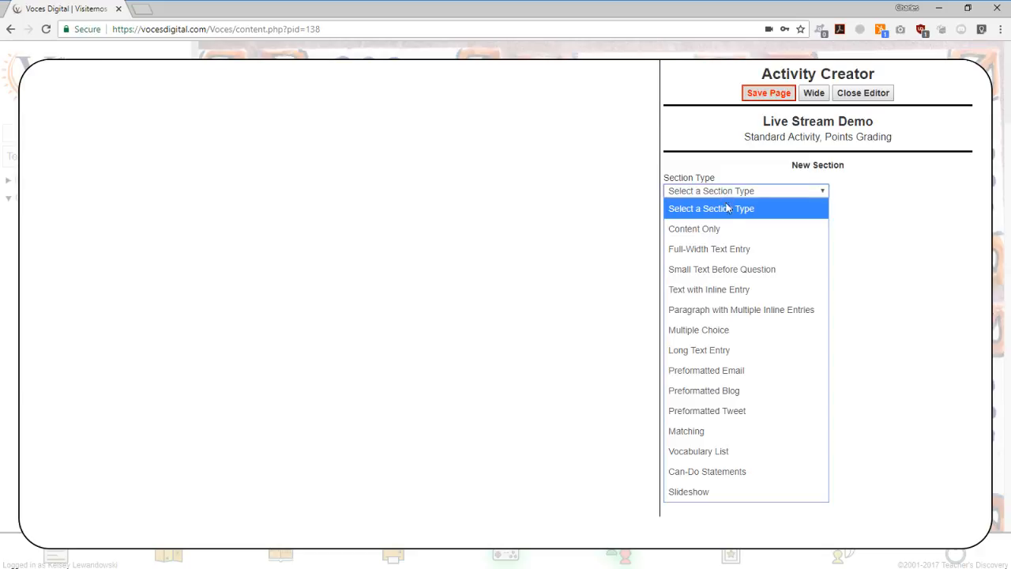
{"action": "left_click", "coordinate": [727, 250]}
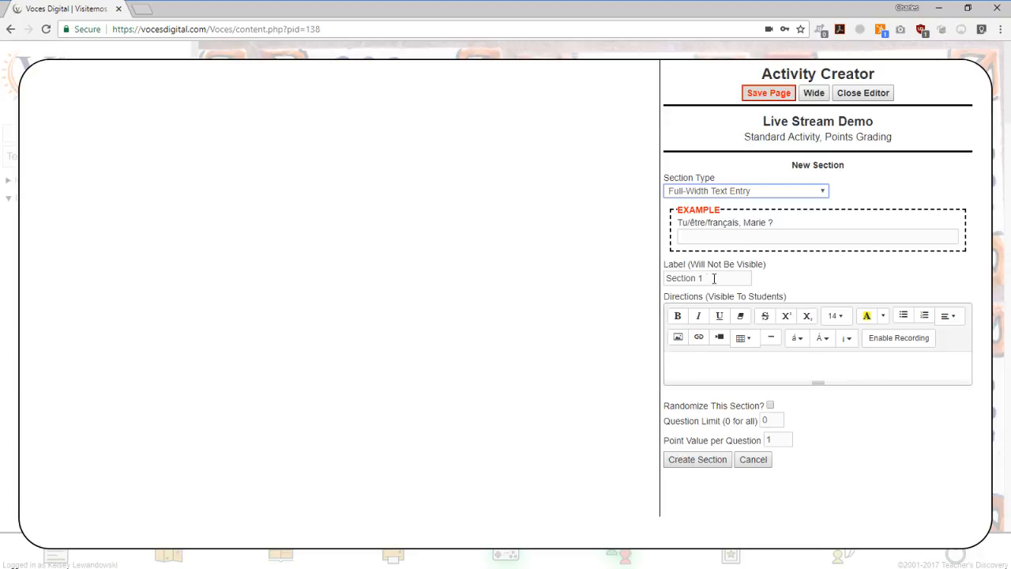
{"action": "left_click_drag", "start_coordinate": [714, 278], "coordinate": [632, 275]}
{"action": "key", "text": "BackSpace"}
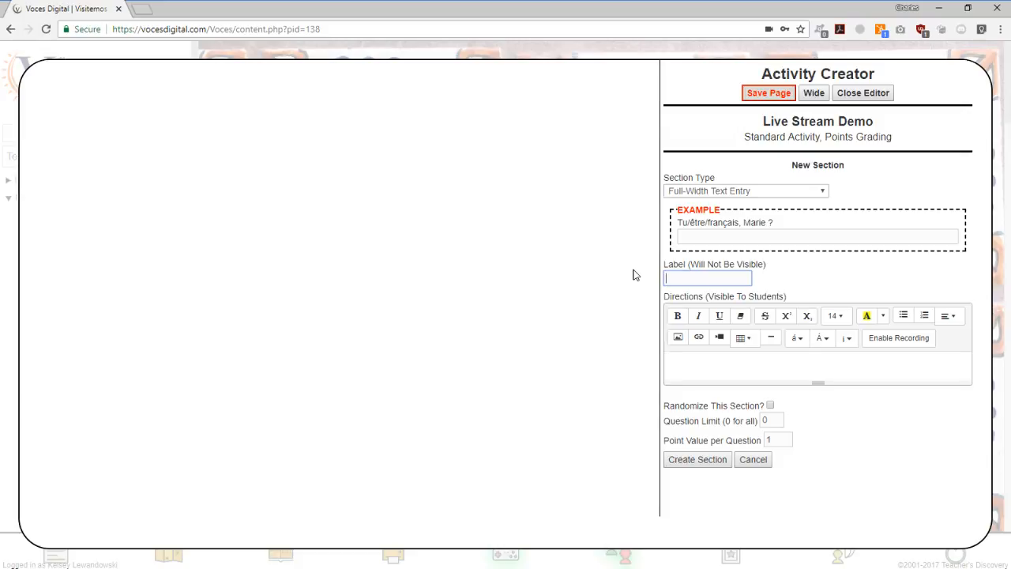
{"action": "type", "text": "Text Entry"}
{"action": "left_click", "coordinate": [719, 369]}
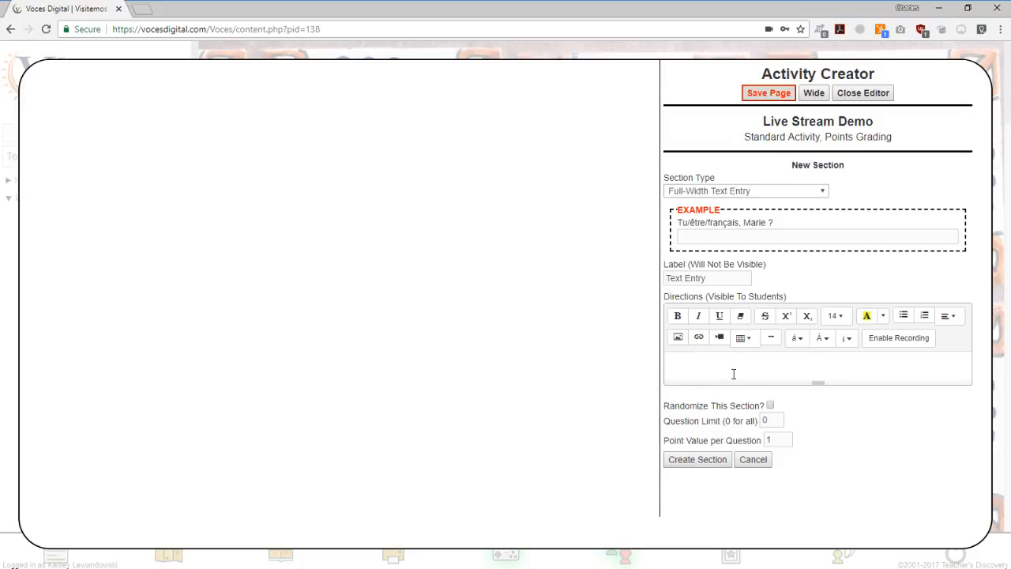
{"action": "type", "text": "Please Answer A"}
{"action": "key", "text": "BackSpace"}
{"action": "left_click", "coordinate": [703, 461]}
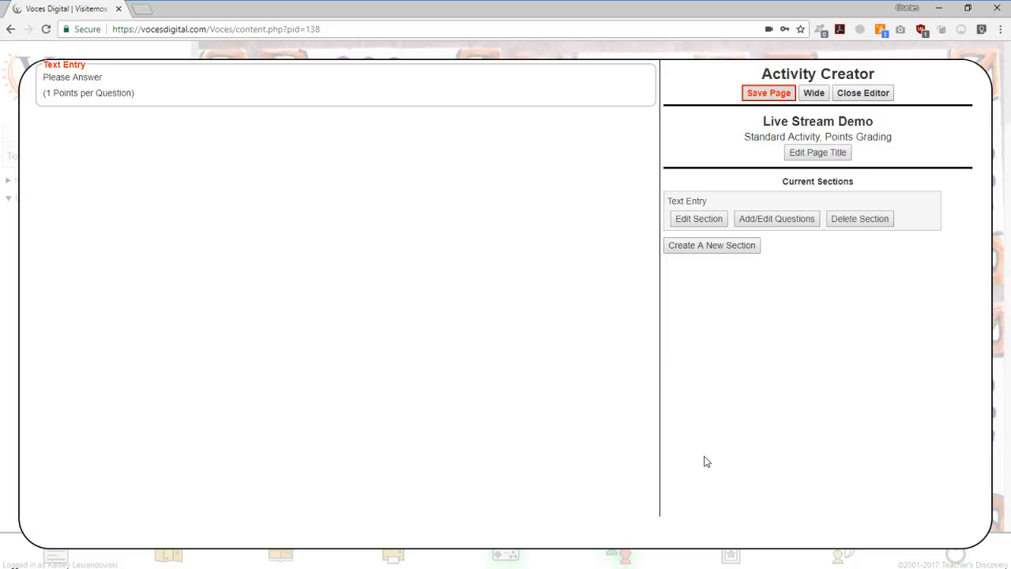
Start a new question in the Text Entry section with the text "Question".
{"action": "left_click", "coordinate": [781, 221]}
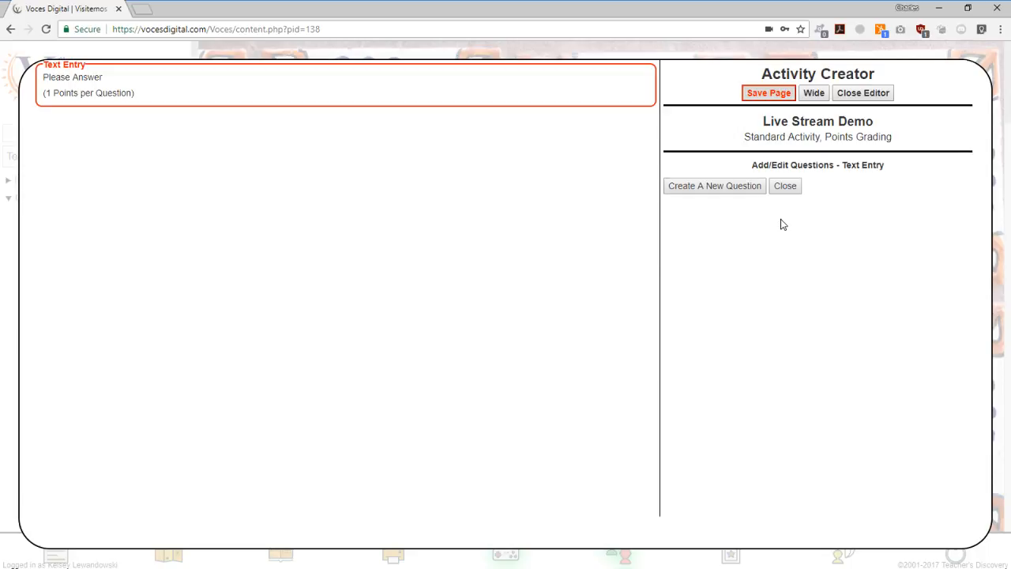
{"action": "left_click", "coordinate": [701, 189]}
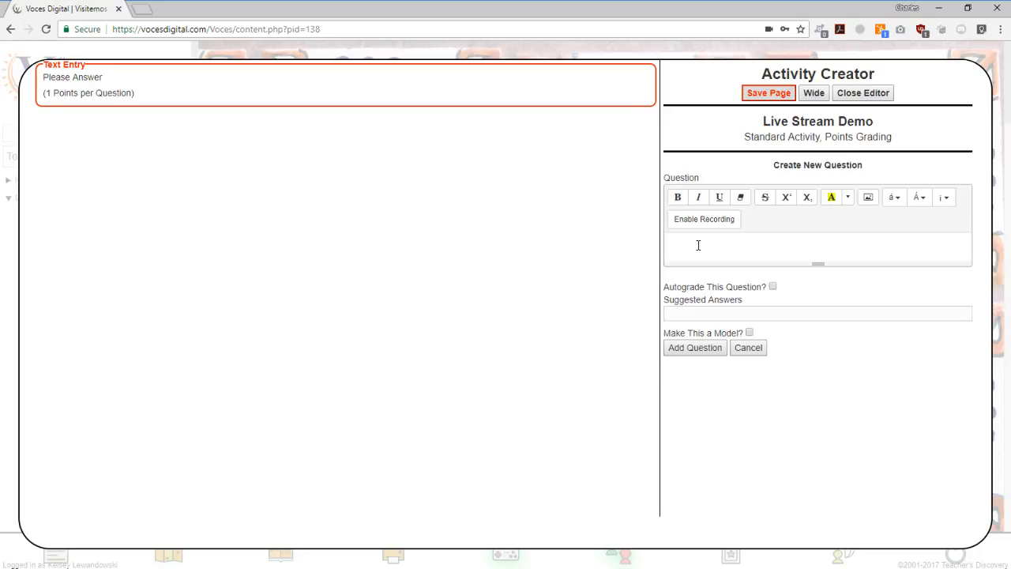
{"action": "type", "text": "Question -"}
Try out the autograding and model options on the new question.
{"action": "left_click_drag", "start_coordinate": [667, 286], "coordinate": [763, 290]}
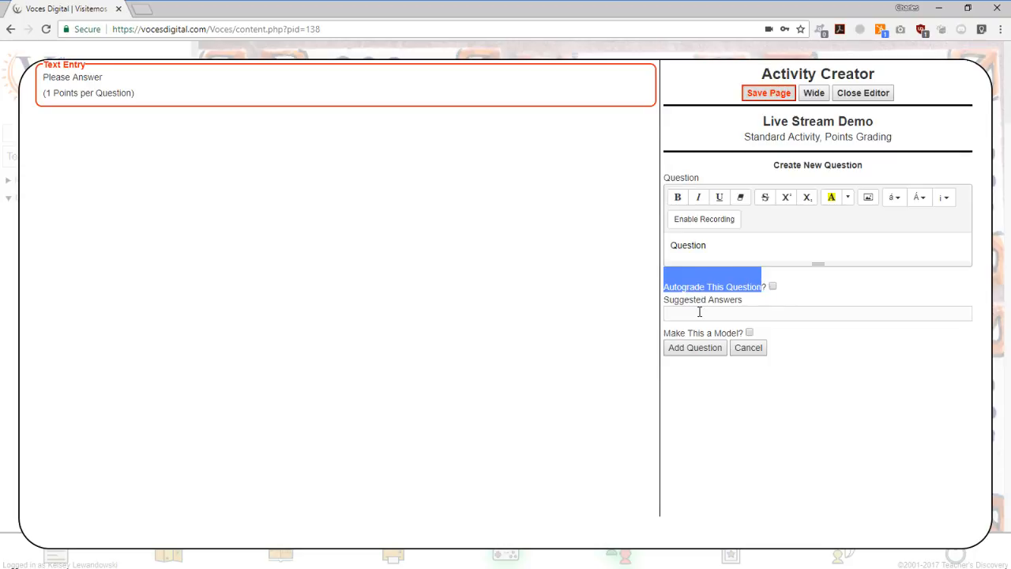
{"action": "left_click", "coordinate": [701, 311]}
{"action": "left_click", "coordinate": [773, 287]}
{"action": "left_click", "coordinate": [703, 311]}
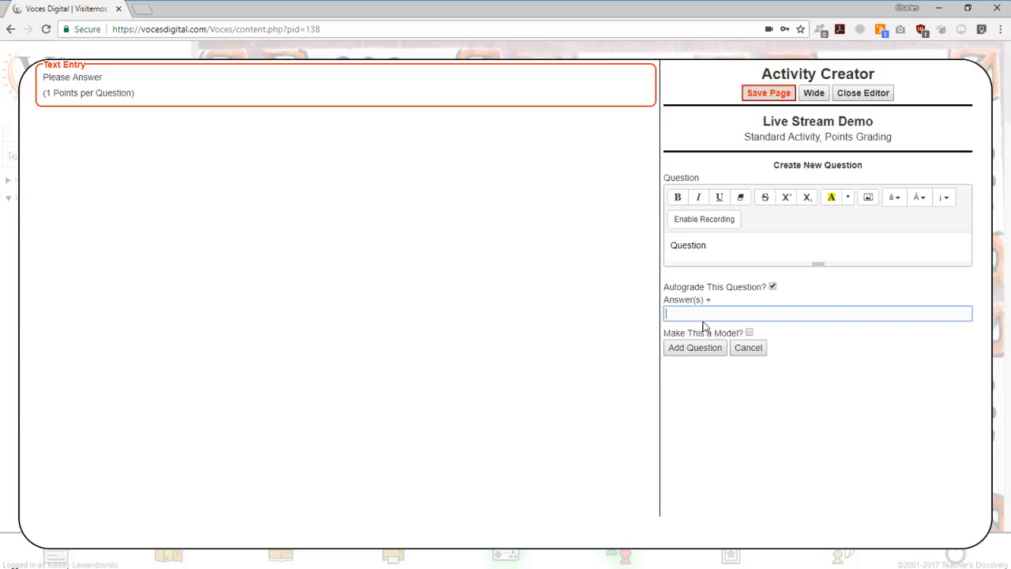
{"action": "left_click", "coordinate": [749, 333]}
{"action": "left_click", "coordinate": [687, 314]}
{"action": "left_click", "coordinate": [750, 332]}
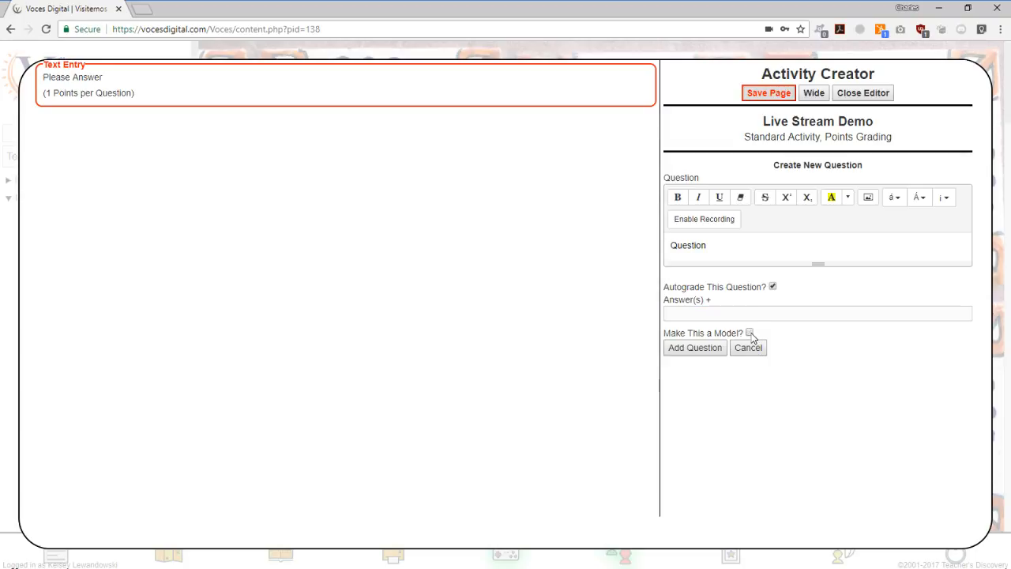
{"action": "left_click", "coordinate": [773, 288]}
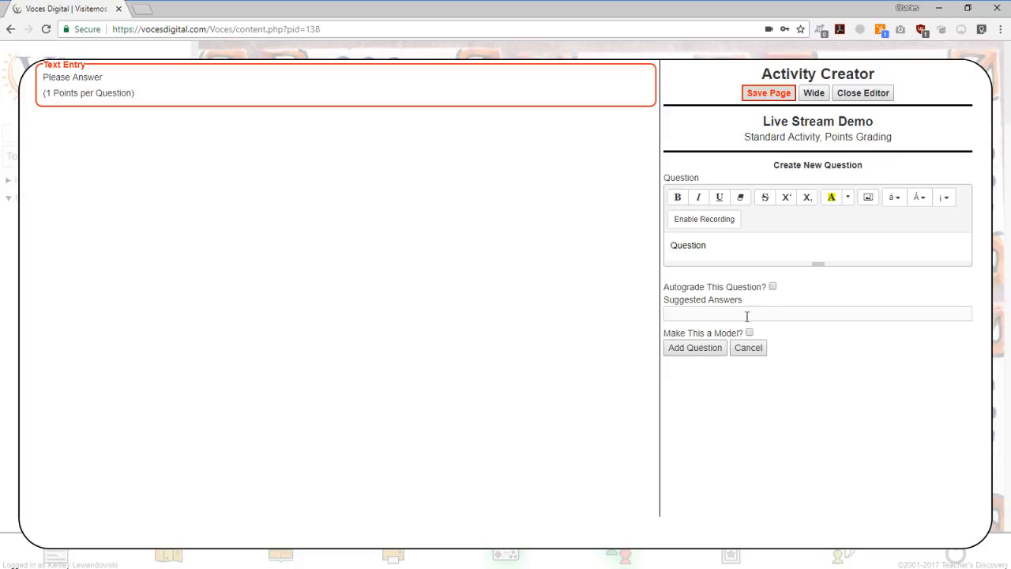
Add the question to the Text Entry section and return to the list of current sections.
{"action": "left_click", "coordinate": [705, 355]}
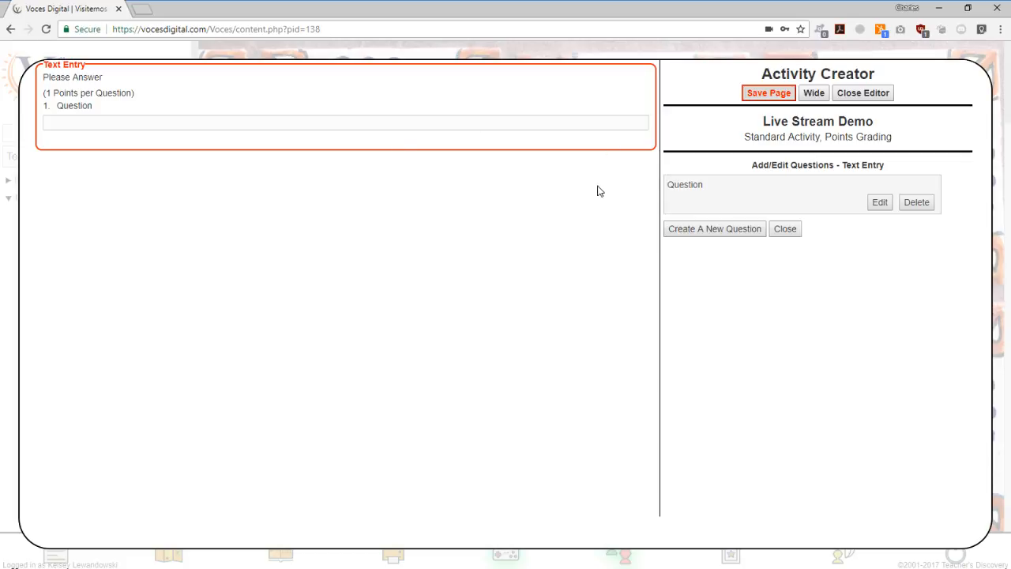
{"action": "left_click", "coordinate": [786, 231]}
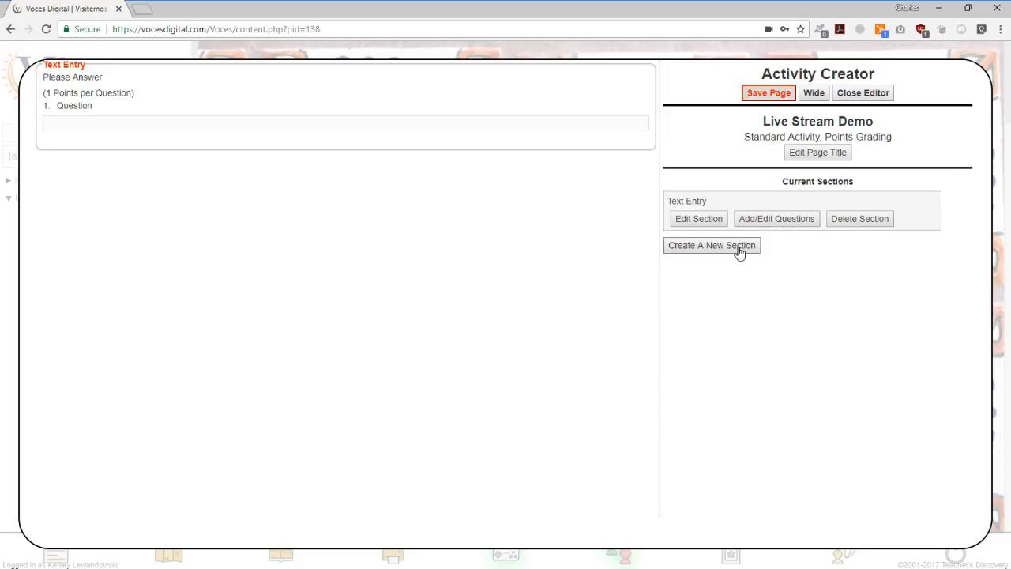
Start a second section of the Paragraph with Multiple Inline Entries type and open its directions for editing.
{"action": "left_click", "coordinate": [713, 248]}
{"action": "left_click", "coordinate": [726, 192]}
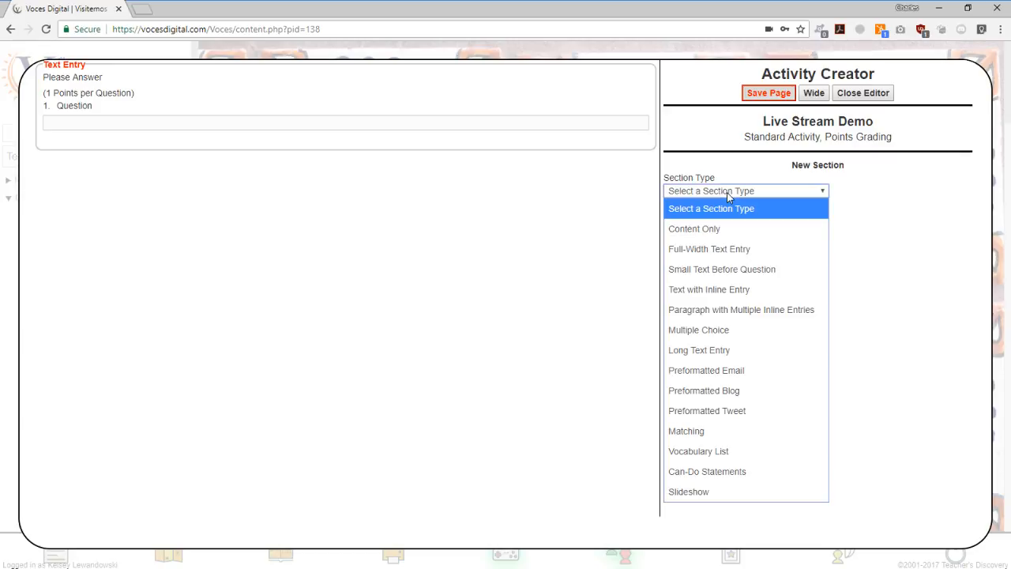
{"action": "left_click", "coordinate": [720, 311]}
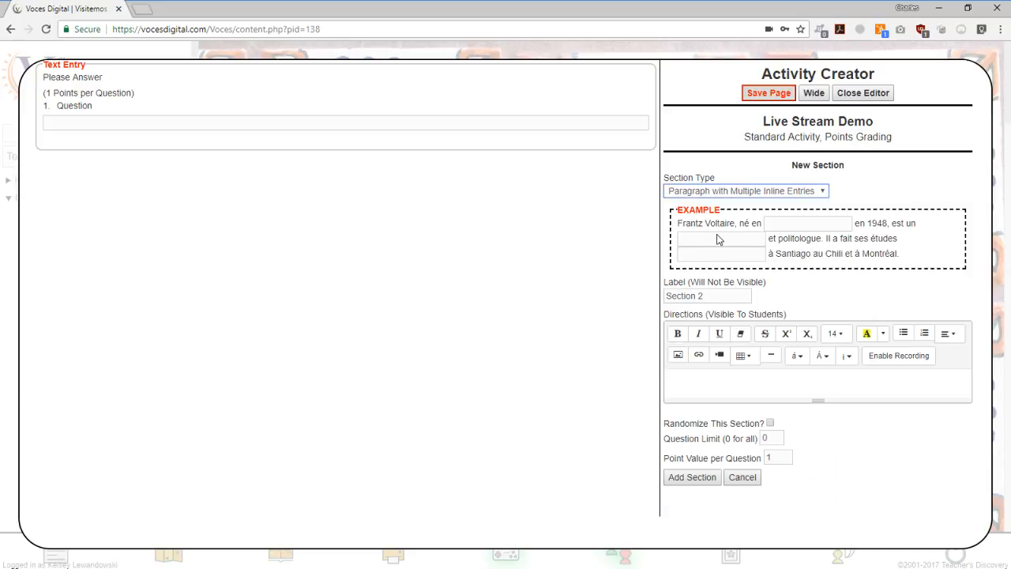
{"action": "left_click", "coordinate": [709, 384]}
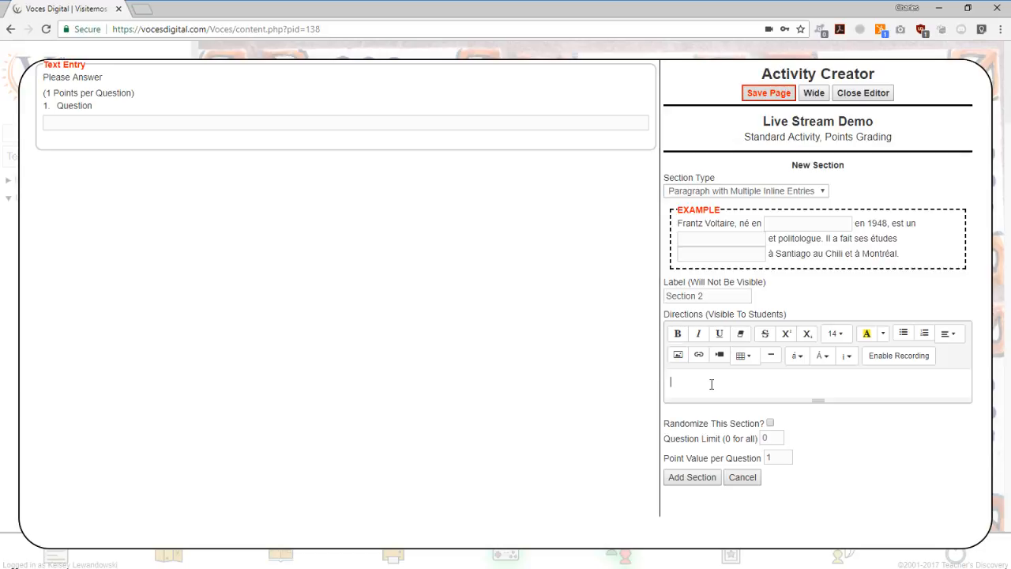
Give the new section the directions "Fill in the blanks" and a value of 2 points per question, and add it to the activity.
{"action": "type", "text": "Fill in the blanks"}
{"action": "left_click", "coordinate": [785, 455]}
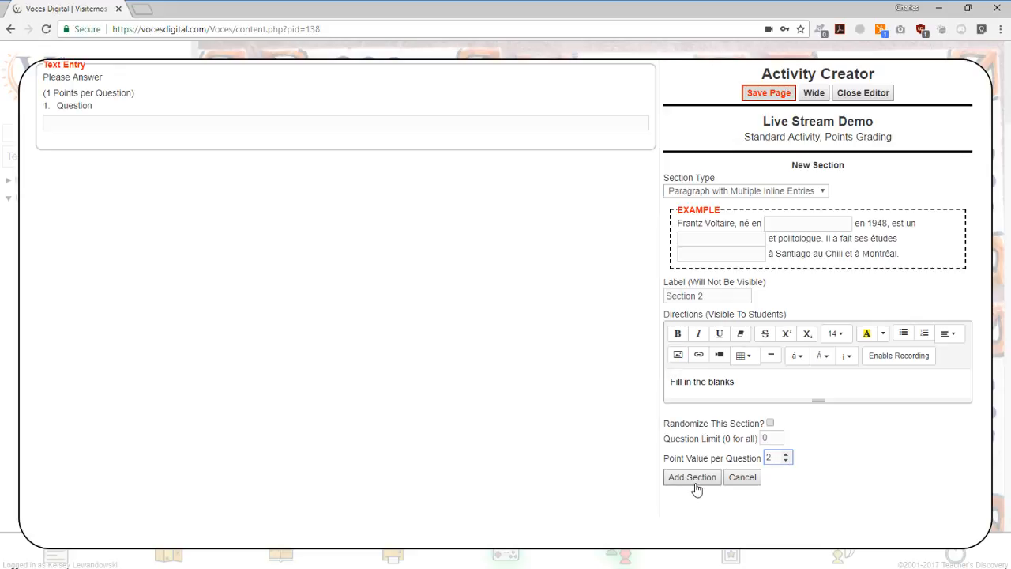
{"action": "left_click", "coordinate": [693, 481]}
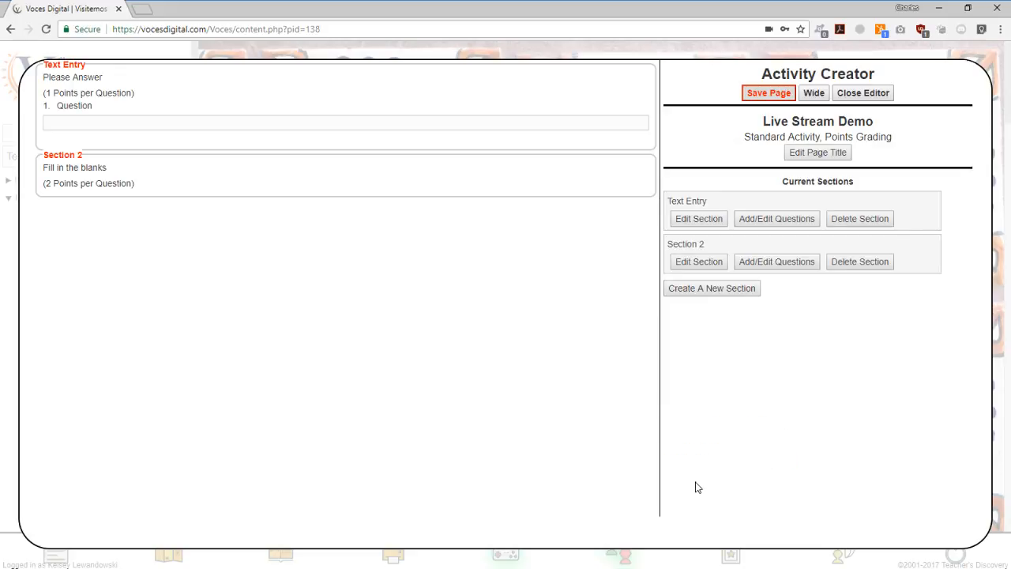
Add the question "If I want to insert a blank I type []" to Section 2.
{"action": "left_click", "coordinate": [780, 263]}
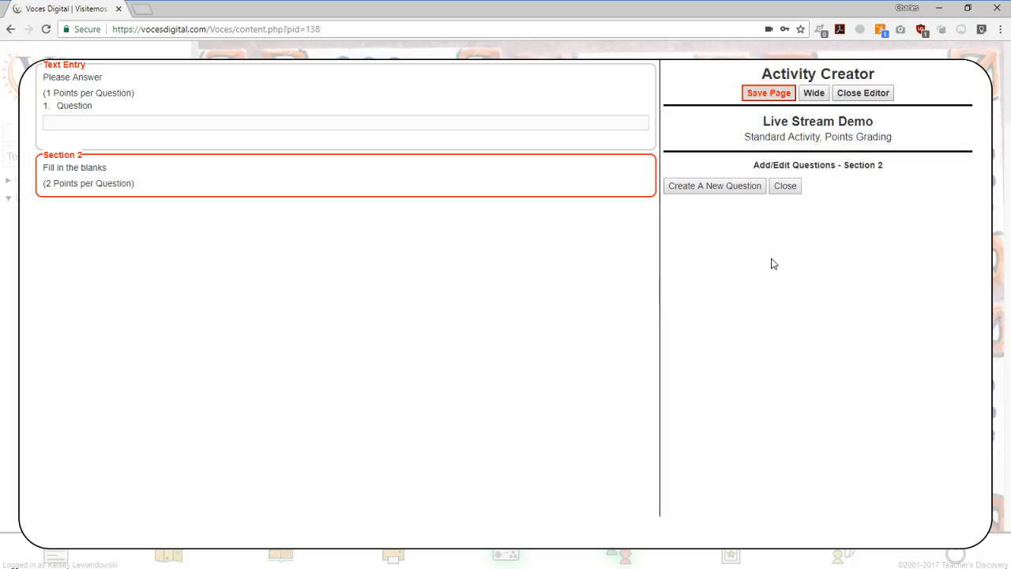
{"action": "left_click", "coordinate": [714, 190]}
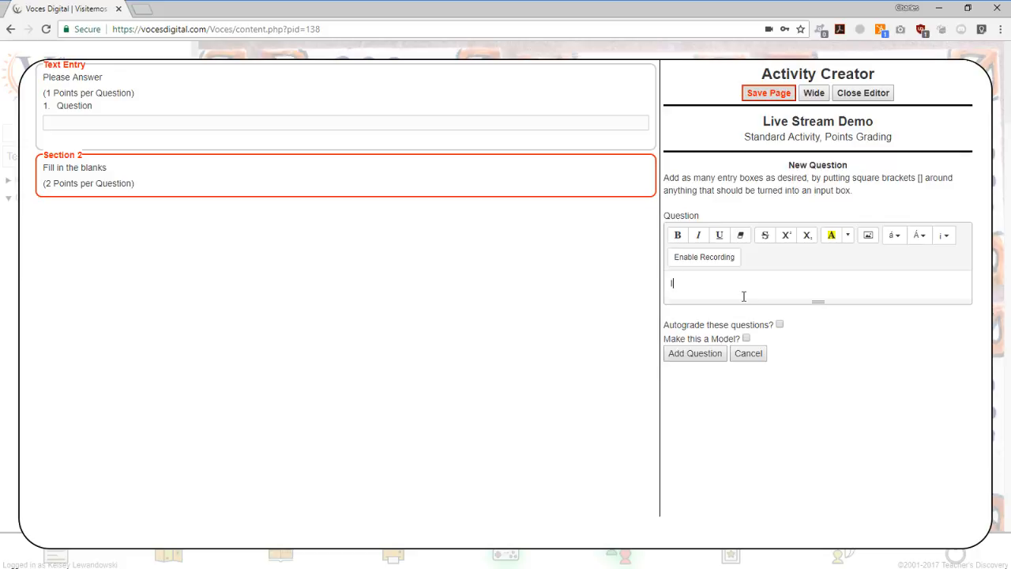
{"action": "type", "text": "If I want to insert a blank I type ["}
{"action": "left_click", "coordinate": [701, 355]}
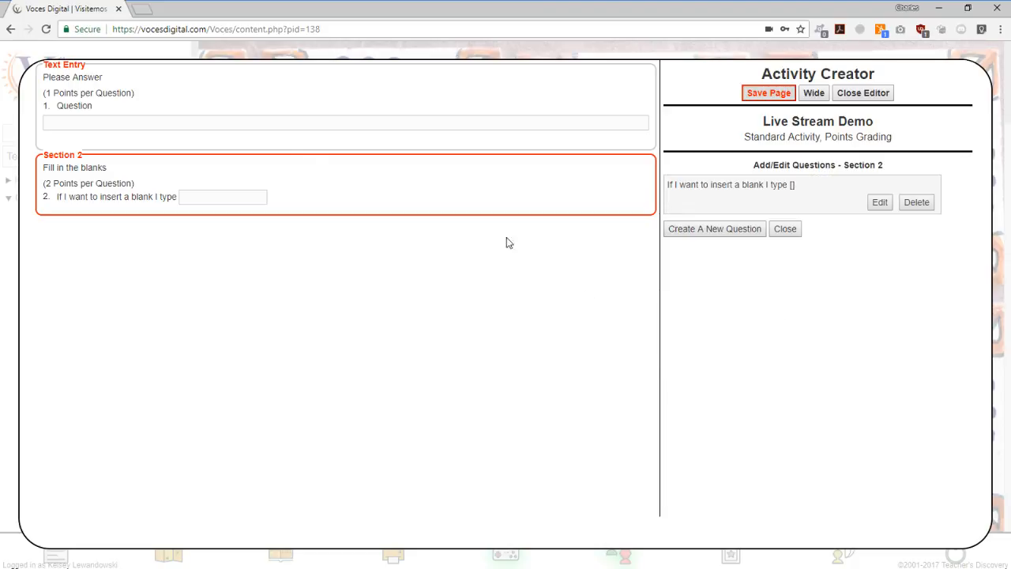
Test the blank in the Section 2 preview with the sample text "jgkjr" and leave the section's question editing.
{"action": "left_click", "coordinate": [189, 197]}
{"action": "type", "text": "jgkjr"}
{"action": "left_click", "coordinate": [785, 229]}
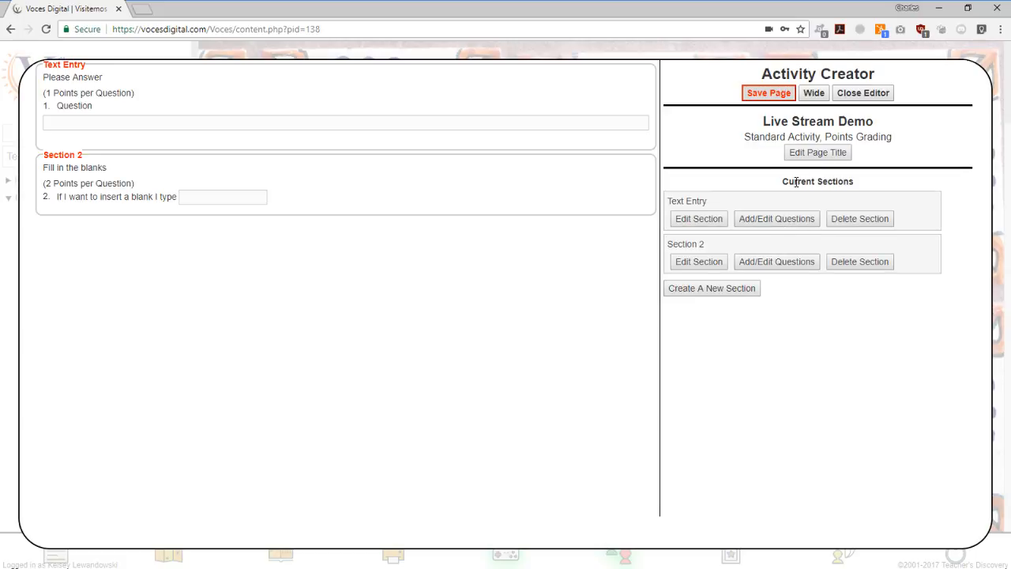
Create a Matching section labelled "matching" with the directions "match the answers".
{"action": "left_click", "coordinate": [712, 290]}
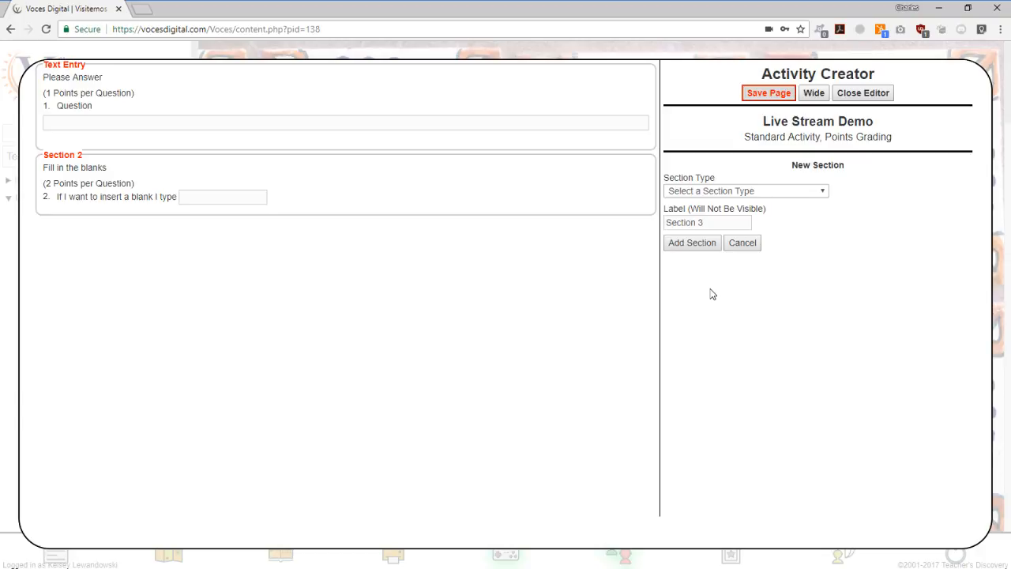
{"action": "left_click", "coordinate": [728, 194]}
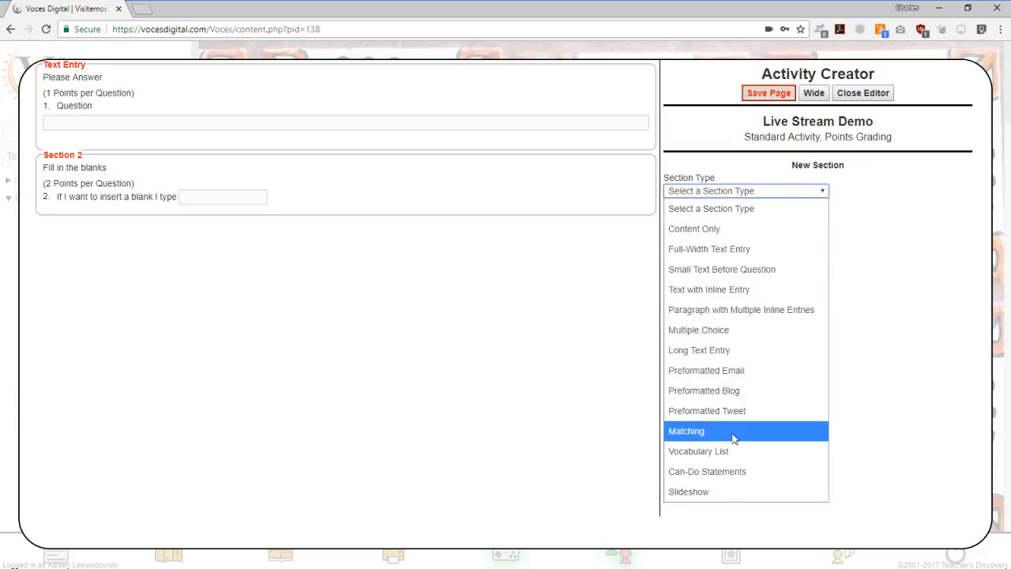
{"action": "left_click", "coordinate": [702, 432]}
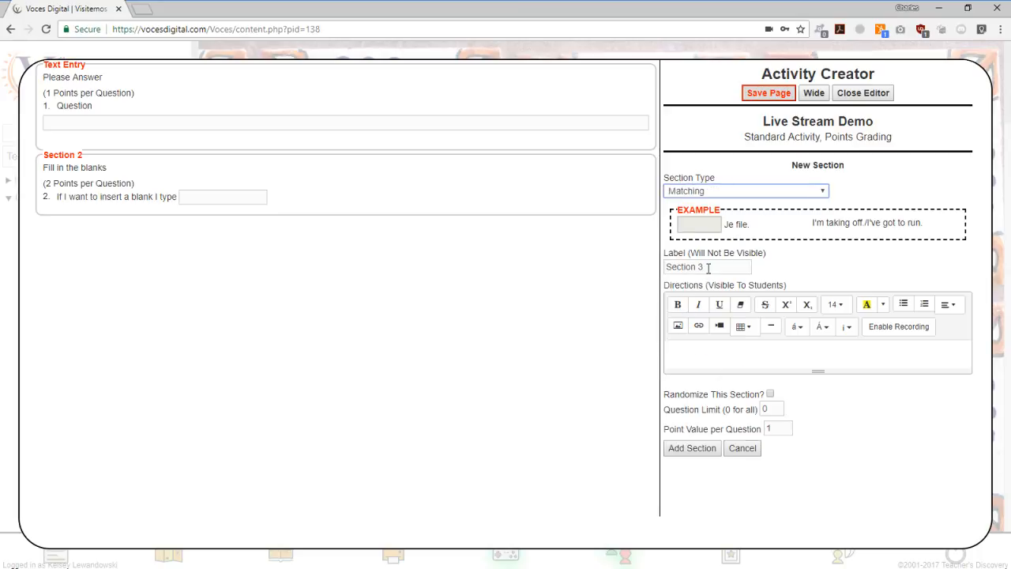
{"action": "left_click_drag", "start_coordinate": [707, 268], "coordinate": [662, 272]}
{"action": "type", "text": "matching"}
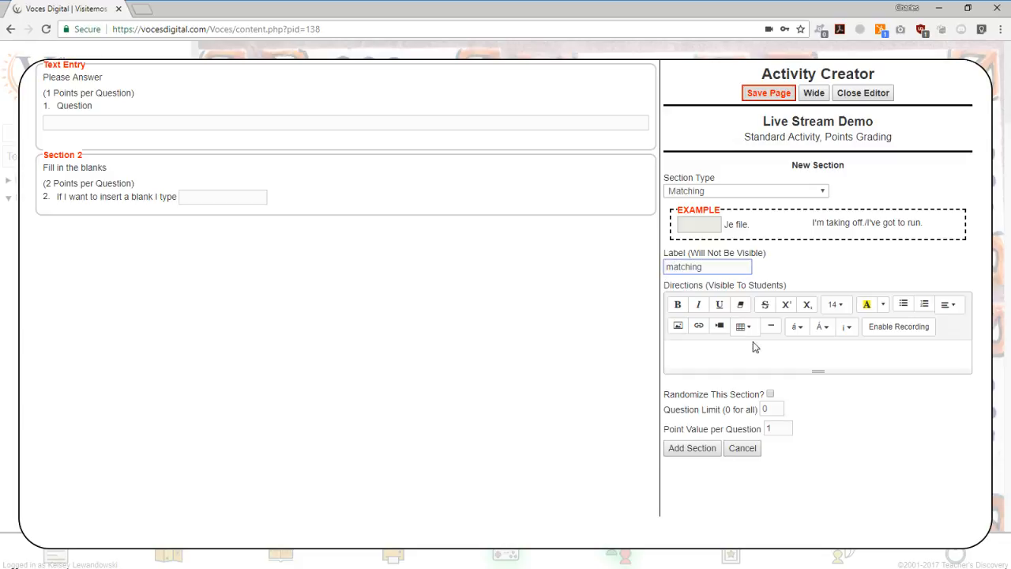
{"action": "left_click", "coordinate": [703, 354]}
{"action": "type", "text": "matc"}
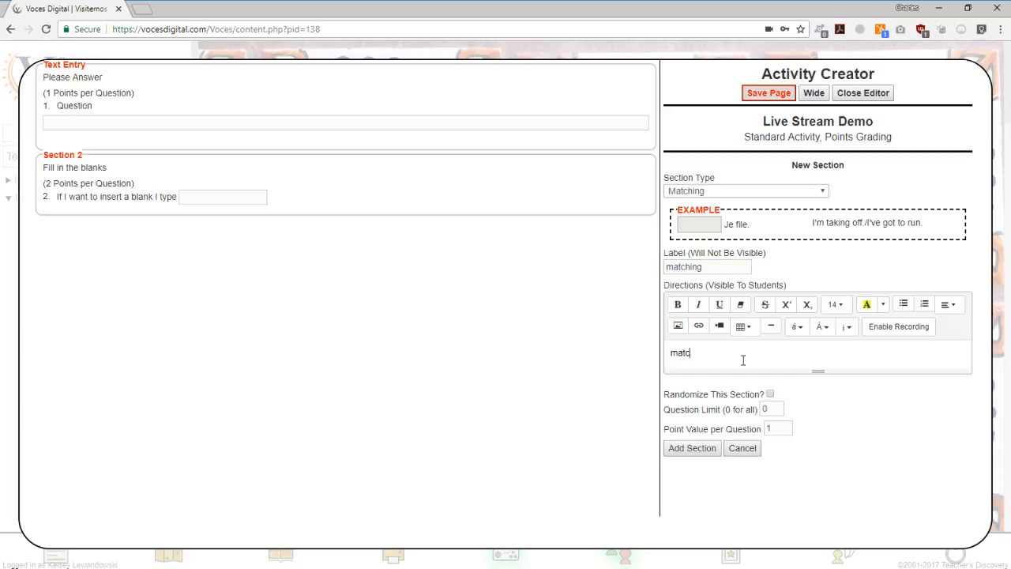
{"action": "type", "text": "h the answers"}
{"action": "left_click", "coordinate": [702, 449]}
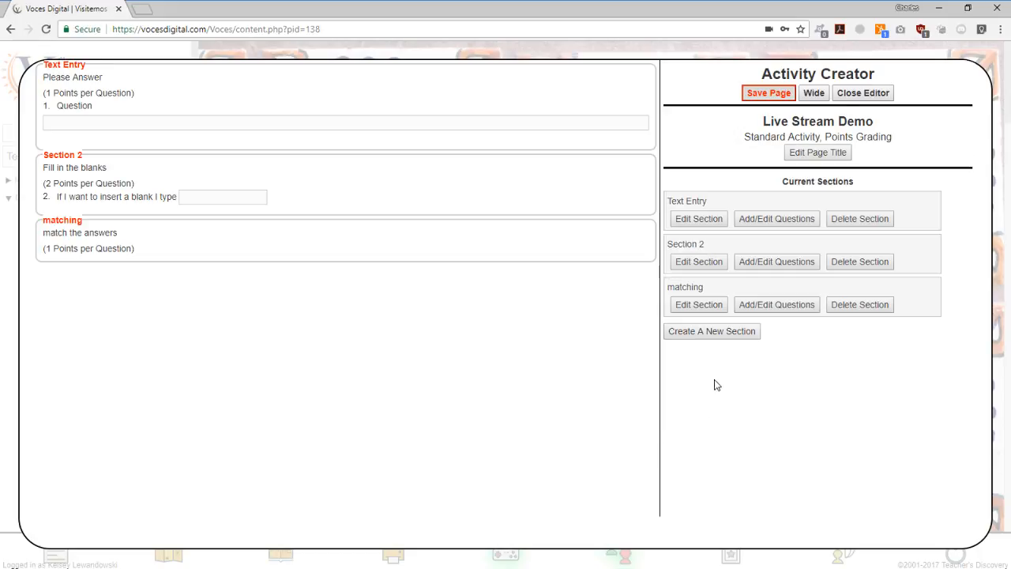
Add the question "What is it?" with the match "An answer" to the matching section, and assign answer A to it in the preview.
{"action": "left_click", "coordinate": [770, 307]}
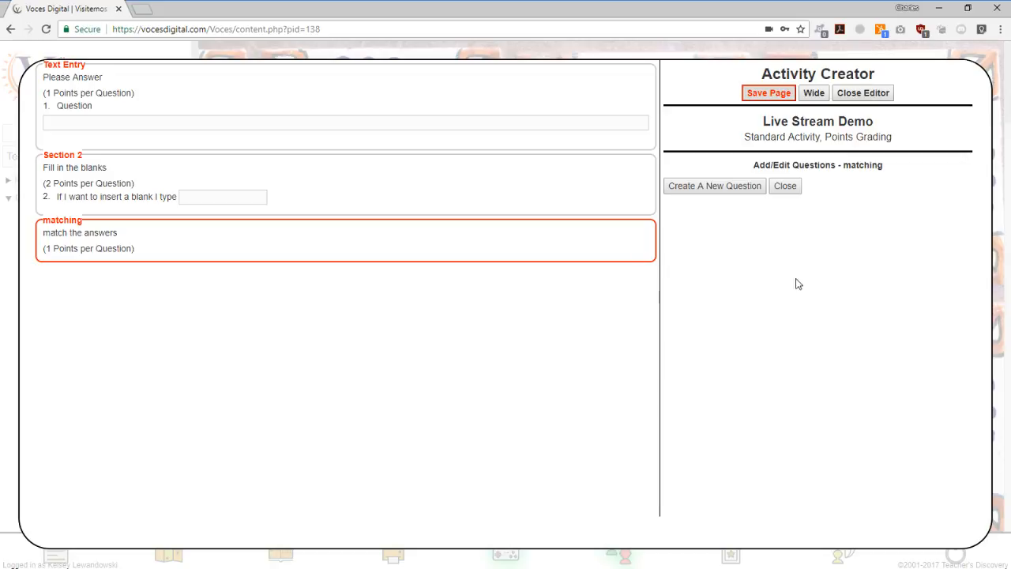
{"action": "left_click", "coordinate": [703, 187]}
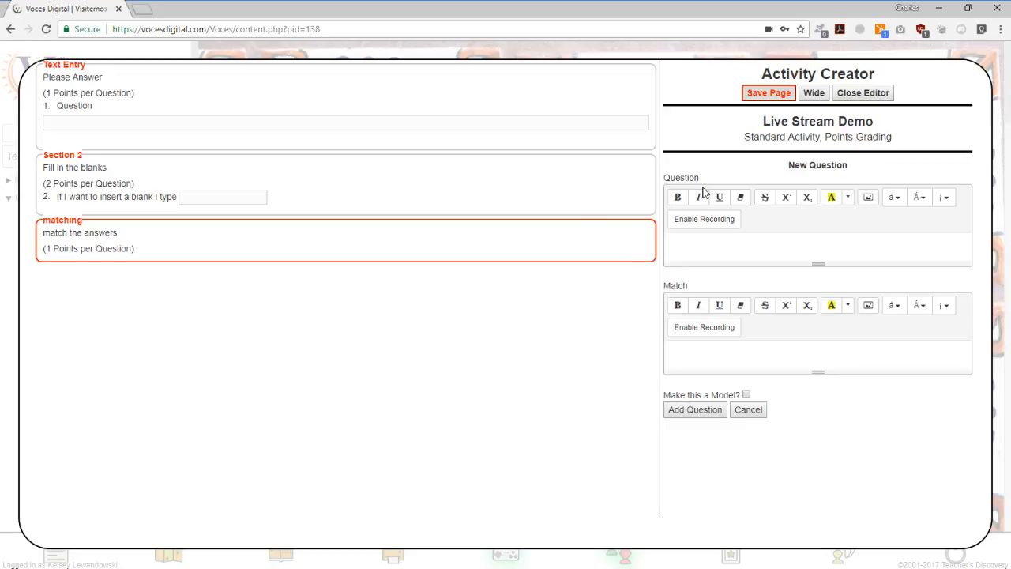
{"action": "left_click", "coordinate": [712, 240]}
{"action": "type", "text": "What is it?"}
{"action": "left_click", "coordinate": [689, 348]}
{"action": "type", "text": "An answer"}
{"action": "left_click", "coordinate": [693, 409]}
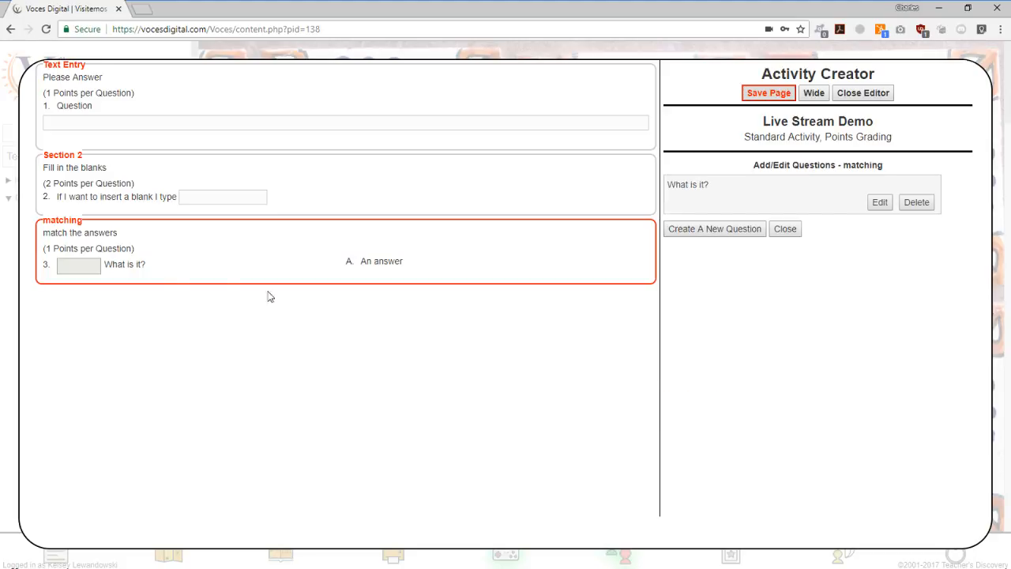
{"action": "left_click", "coordinate": [85, 269]}
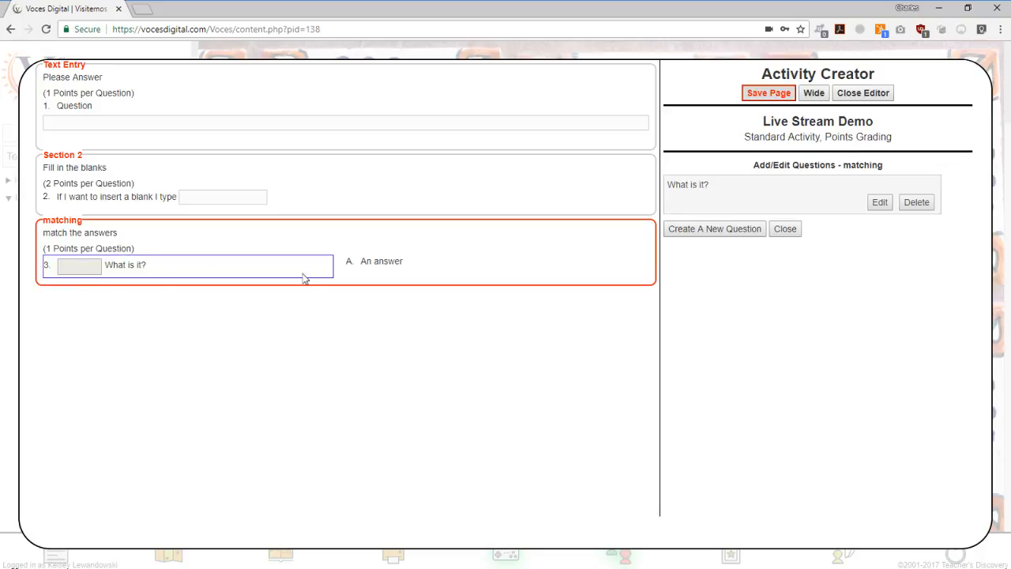
{"action": "left_click_drag", "start_coordinate": [347, 261], "coordinate": [74, 270]}
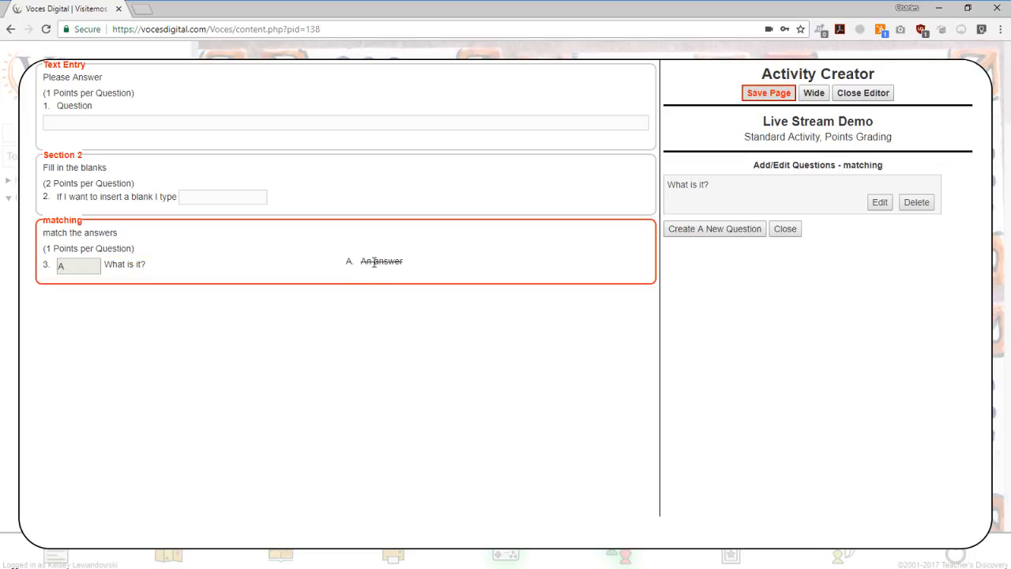
Add a second matching question reading "It is a" with the match "Question".
{"action": "left_click", "coordinate": [731, 231]}
{"action": "left_click", "coordinate": [706, 250]}
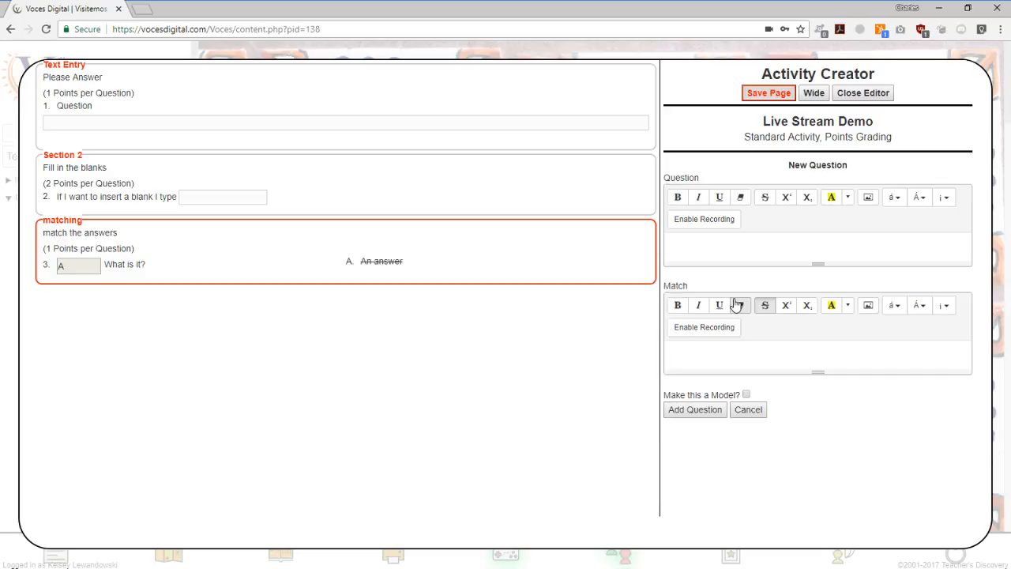
{"action": "left_click", "coordinate": [736, 305]}
{"action": "type", "text": "It"}
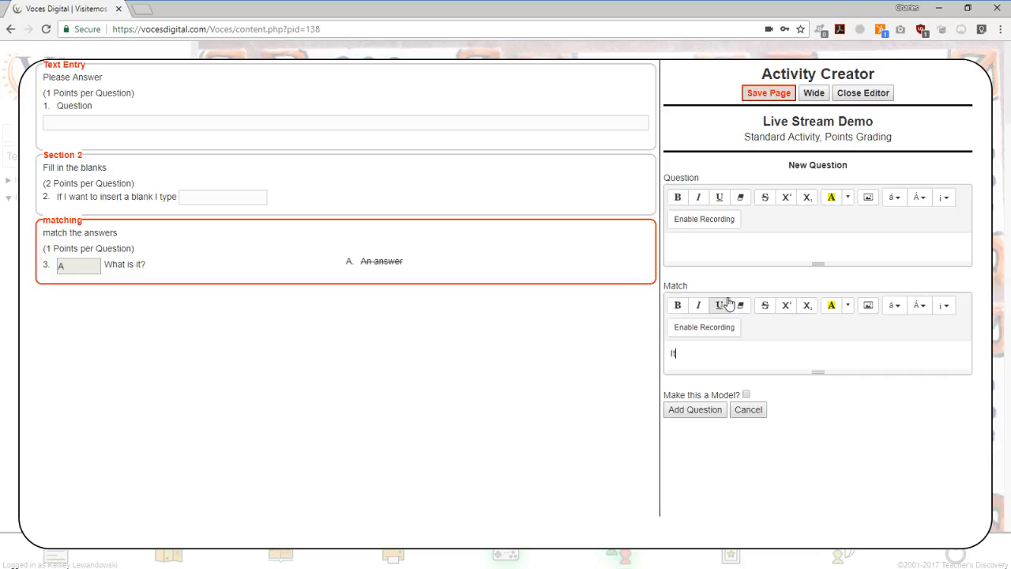
{"action": "key", "text": "BackSpace"}
{"action": "key", "text": "BackSpace"}
{"action": "type", "text": "Question"}
{"action": "left_click", "coordinate": [713, 251]}
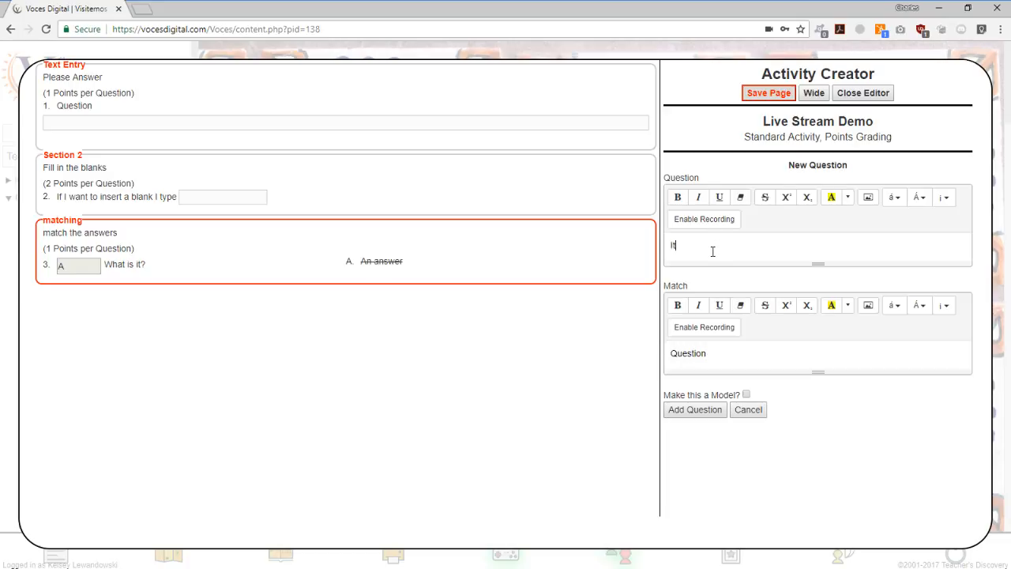
{"action": "left_click", "coordinate": [697, 409]}
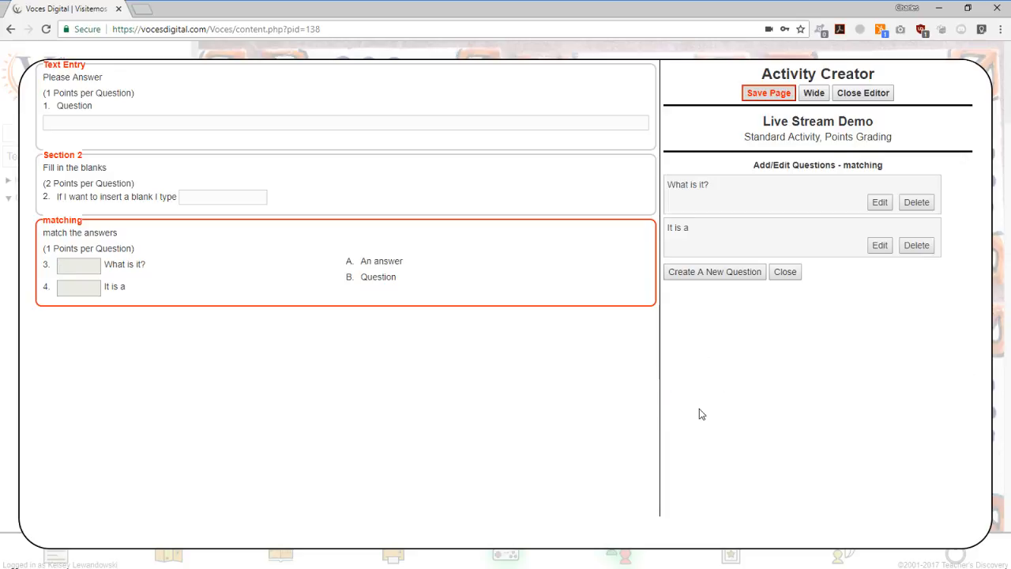
Test the matching preview by assigning A to "What is it?" and B to "It is a", and leave the section's question editing.
{"action": "left_click", "coordinate": [87, 267]}
{"action": "left_click", "coordinate": [348, 262]}
{"action": "left_click", "coordinate": [90, 289]}
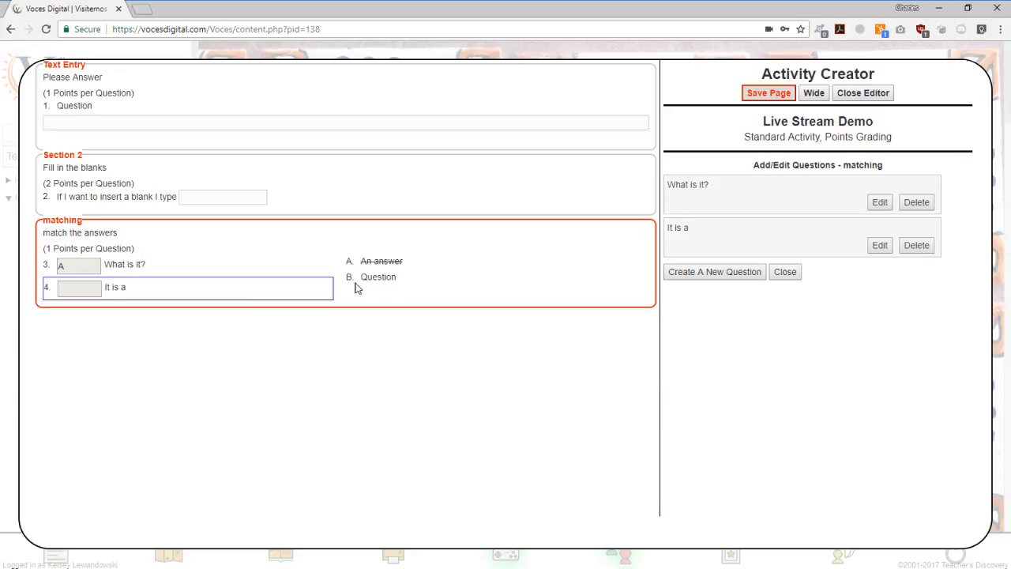
{"action": "left_click", "coordinate": [352, 278]}
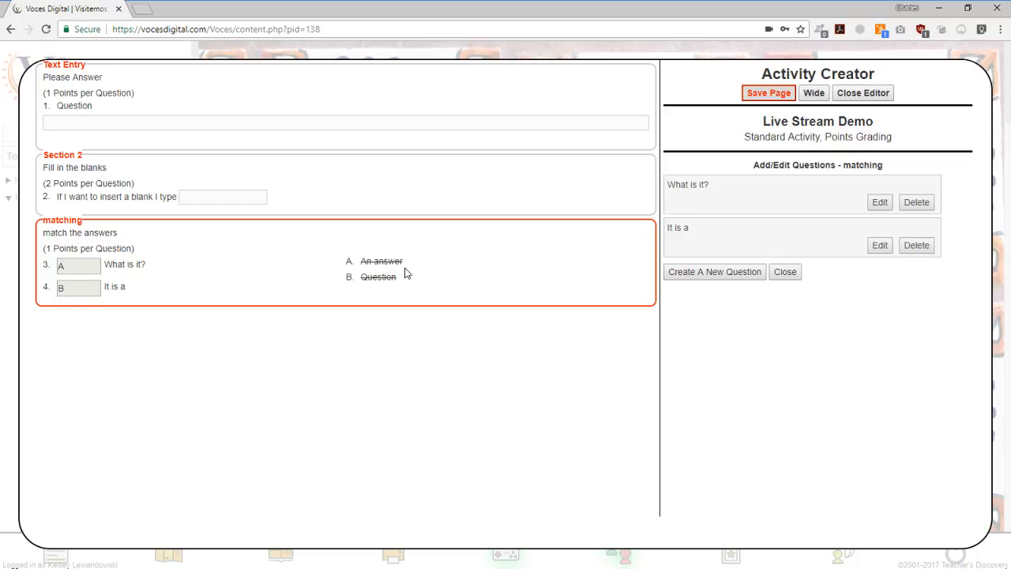
{"action": "left_click", "coordinate": [784, 272]}
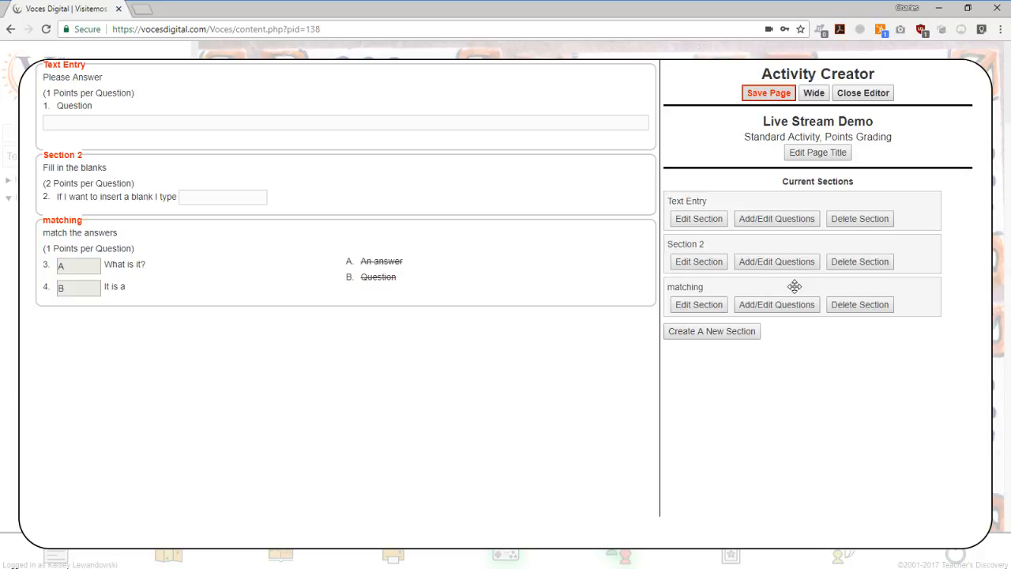
Create a Slideshow section with the directions "Watch the slideshow" and dismiss the leftover new-section form.
{"action": "left_click", "coordinate": [716, 331]}
{"action": "left_click", "coordinate": [721, 189]}
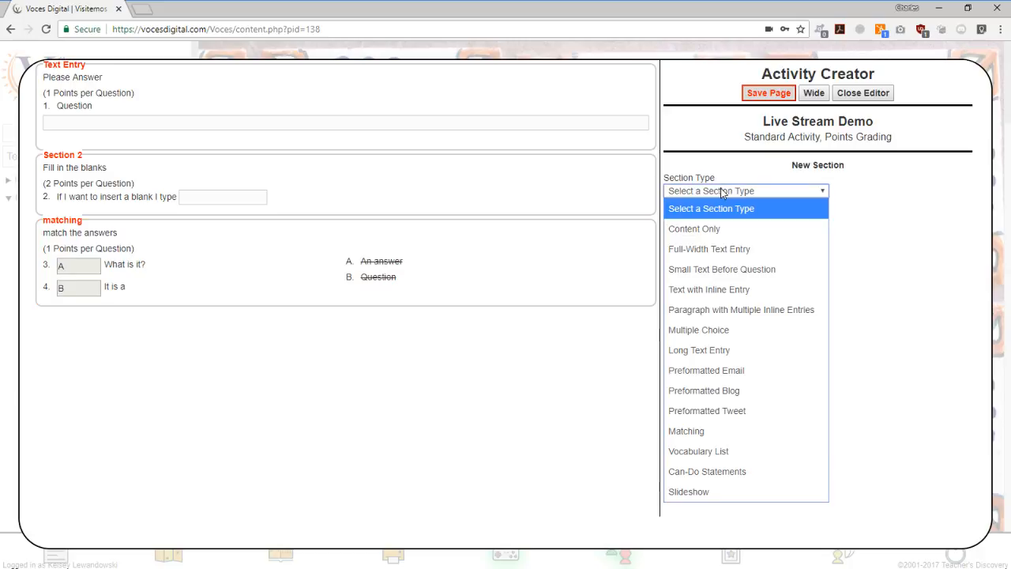
{"action": "left_click", "coordinate": [703, 493]}
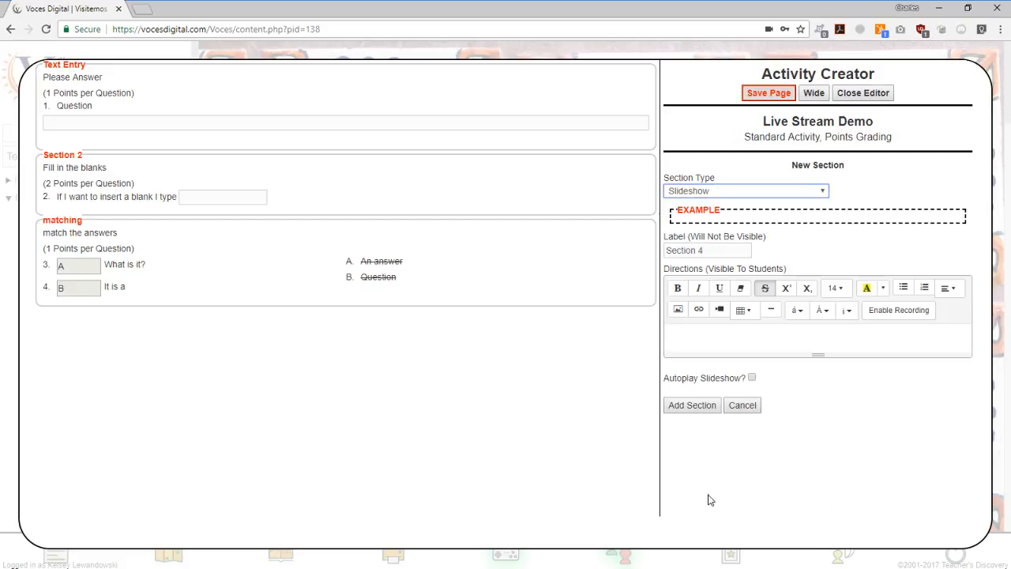
{"action": "left_click", "coordinate": [699, 339]}
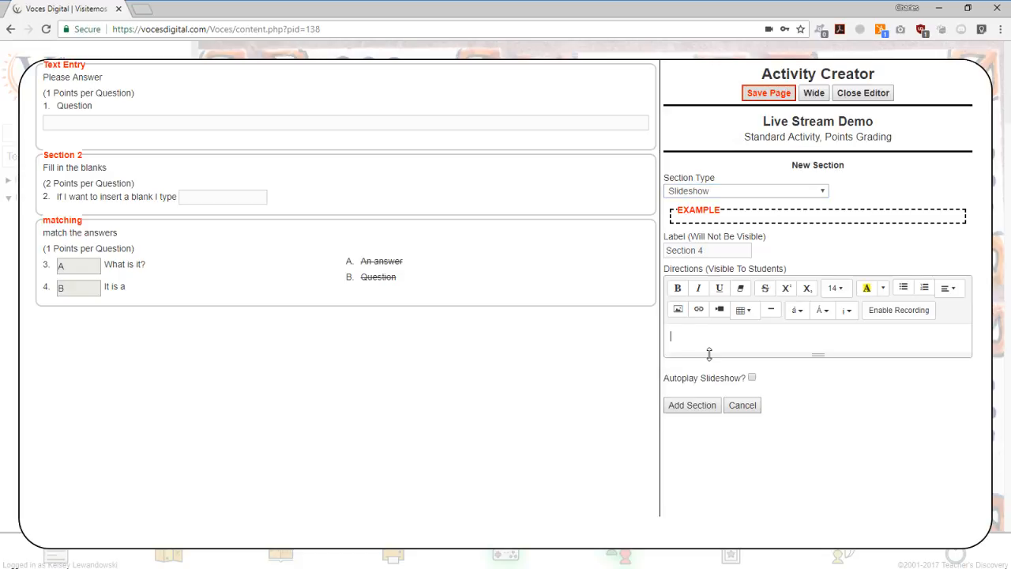
{"action": "type", "text": "Watch the slideshow"}
{"action": "left_click", "coordinate": [692, 406]}
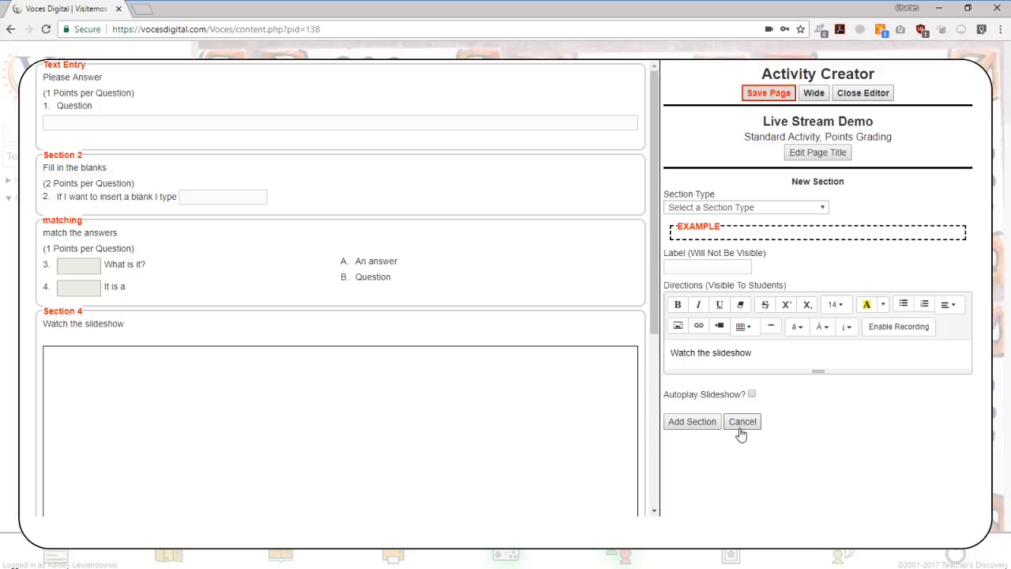
{"action": "scroll", "coordinate": [426, 351], "scroll_direction": "down", "scroll_amount": 4}
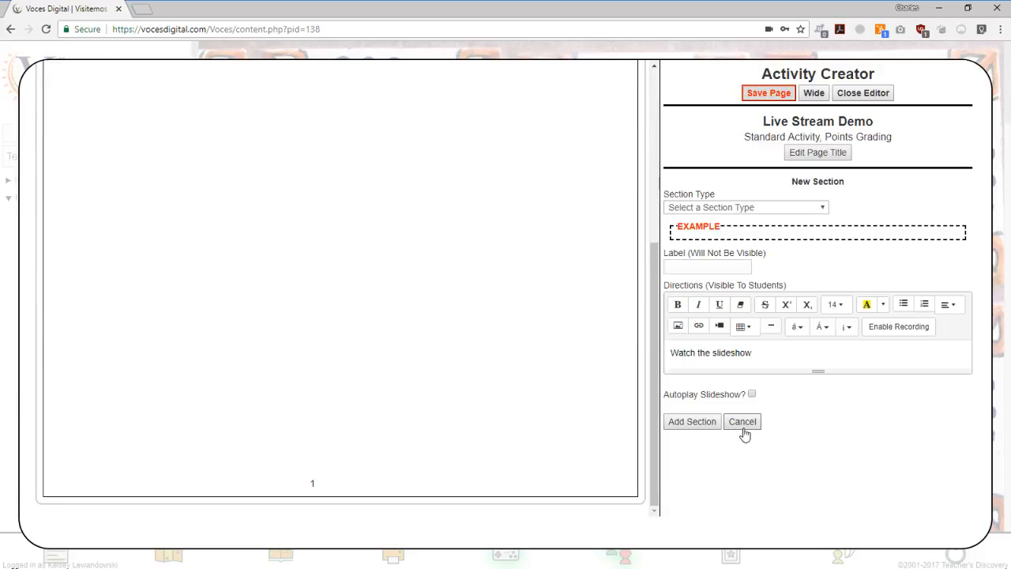
{"action": "left_click", "coordinate": [700, 421]}
{"action": "left_click", "coordinate": [748, 435]}
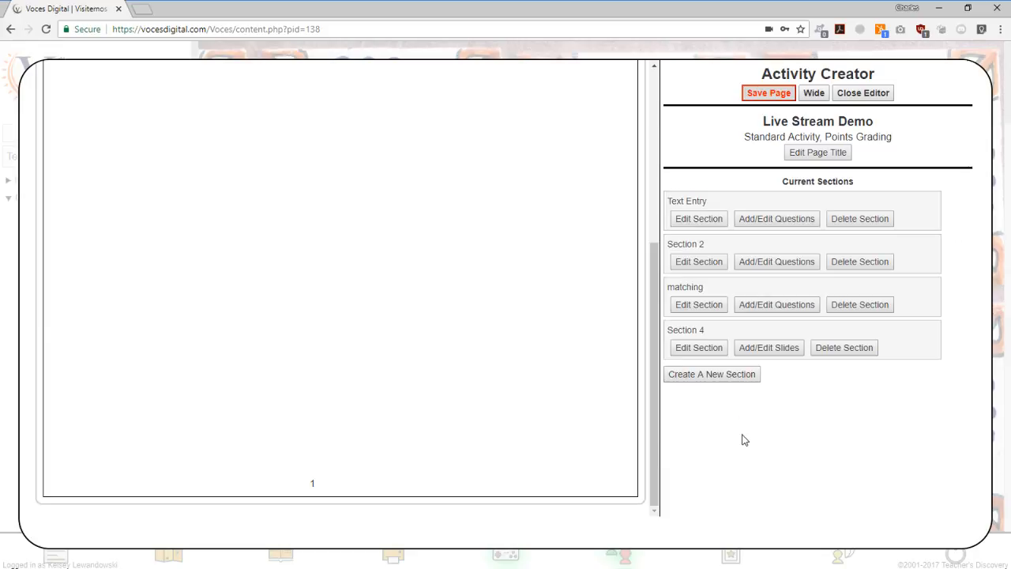
Start a new slide in the slideshow Section 4, ready for entering its contents.
{"action": "left_click", "coordinate": [763, 349]}
{"action": "scroll", "coordinate": [537, 300], "scroll_direction": "up", "scroll_amount": 2}
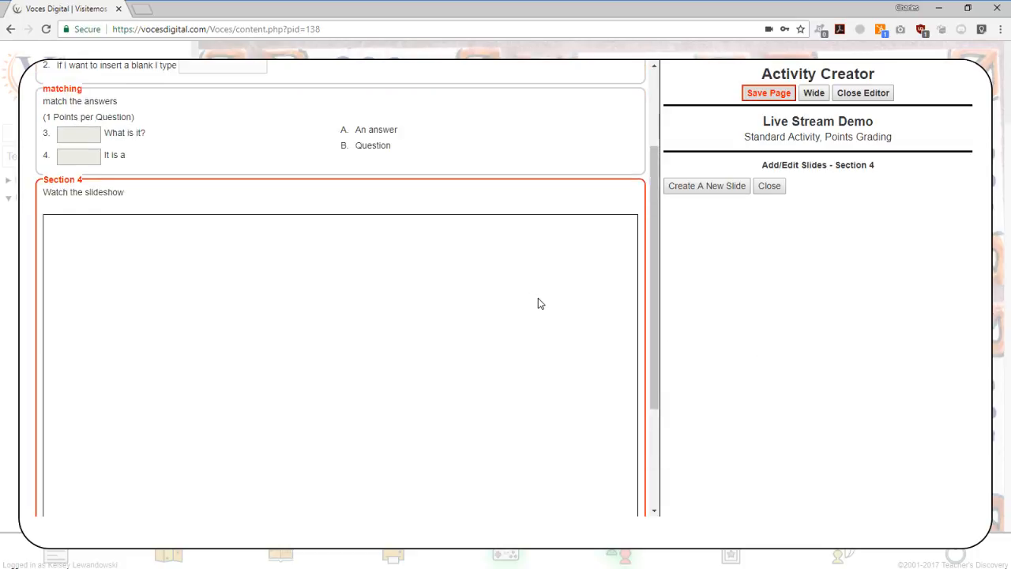
{"action": "left_click", "coordinate": [690, 190]}
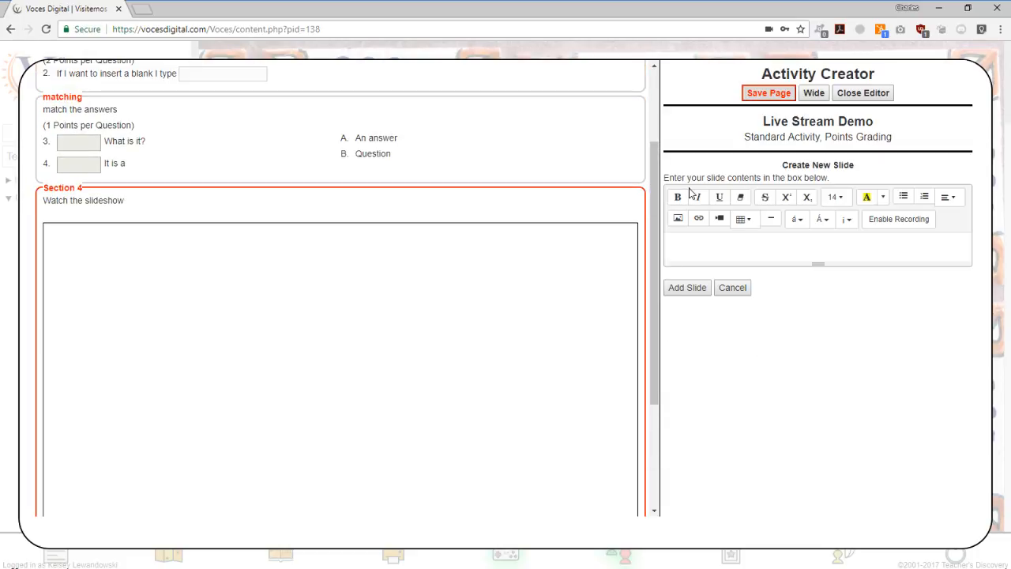
{"action": "left_click", "coordinate": [712, 248]}
Inspect the options for inserting a slide image from files or by URL, and close them without inserting anything.
{"action": "left_click", "coordinate": [678, 218]}
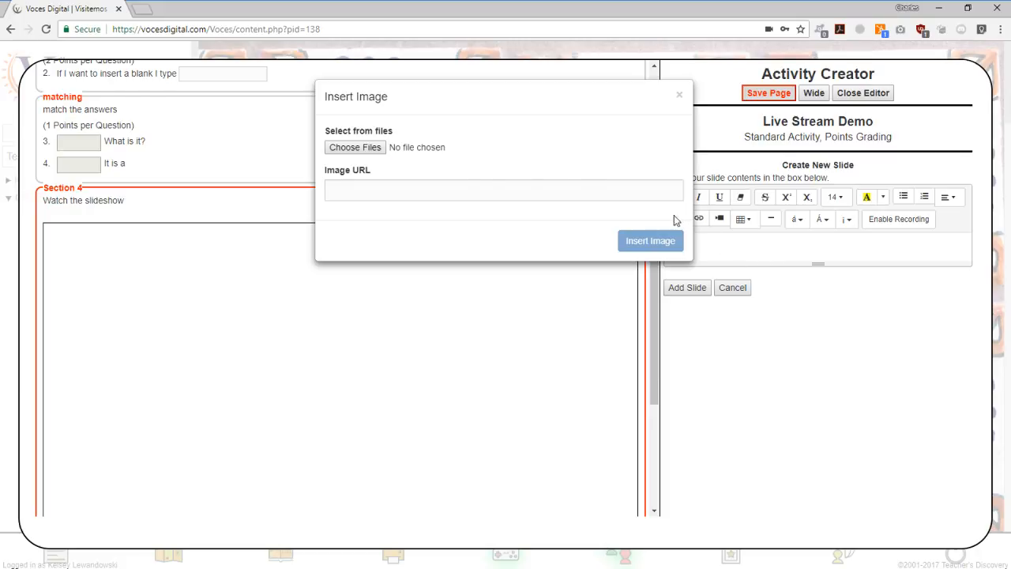
{"action": "left_click", "coordinate": [370, 153]}
{"action": "left_click", "coordinate": [357, 190]}
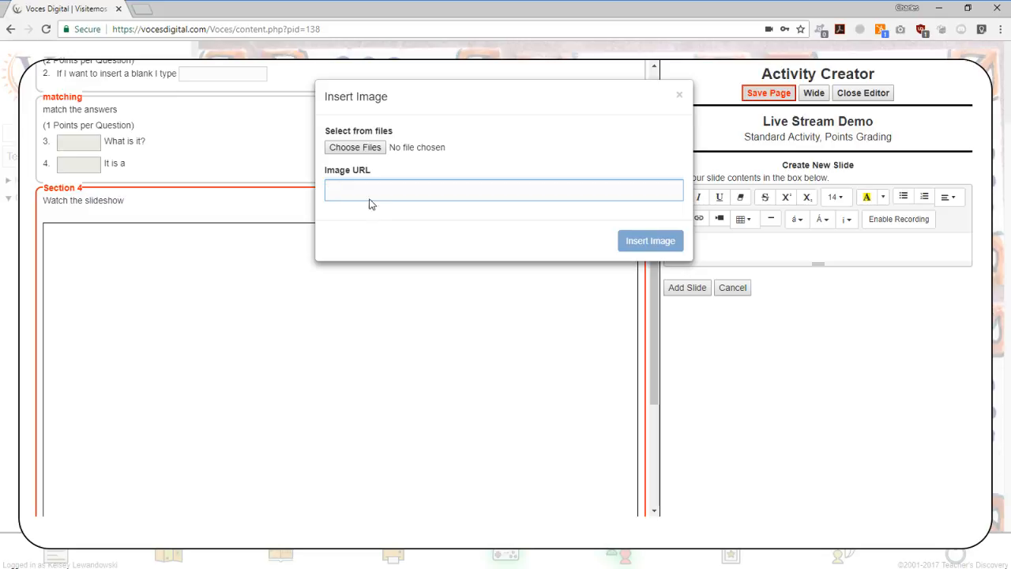
{"action": "left_click", "coordinate": [679, 95]}
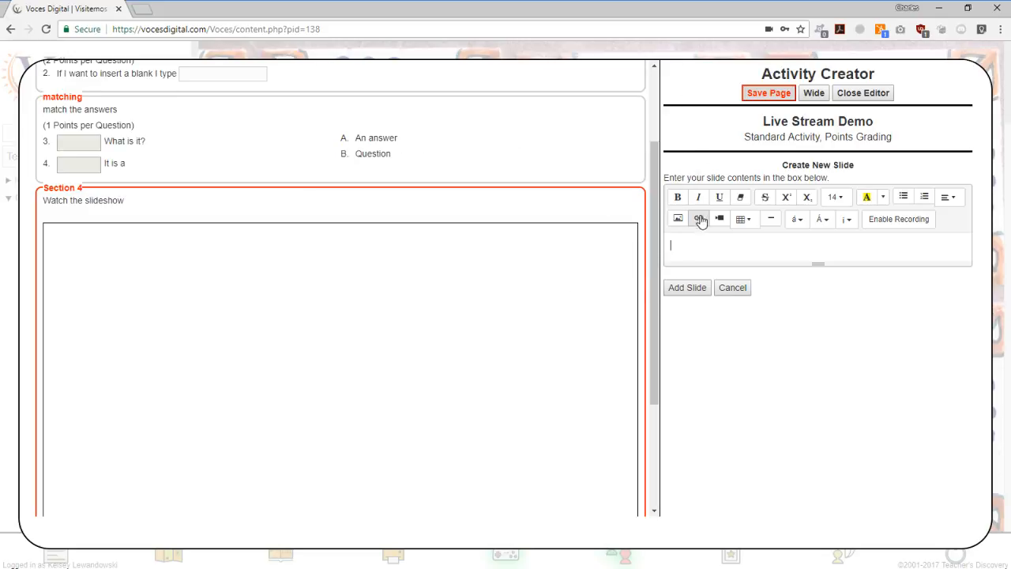
{"action": "left_click", "coordinate": [699, 219]}
{"action": "left_click", "coordinate": [391, 149]}
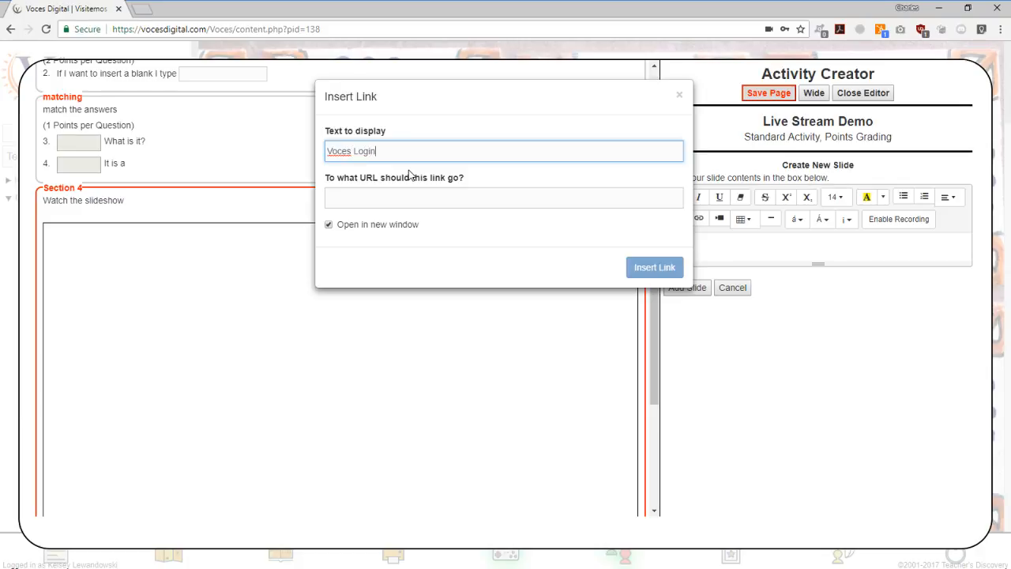
{"action": "key", "text": "Tab"}
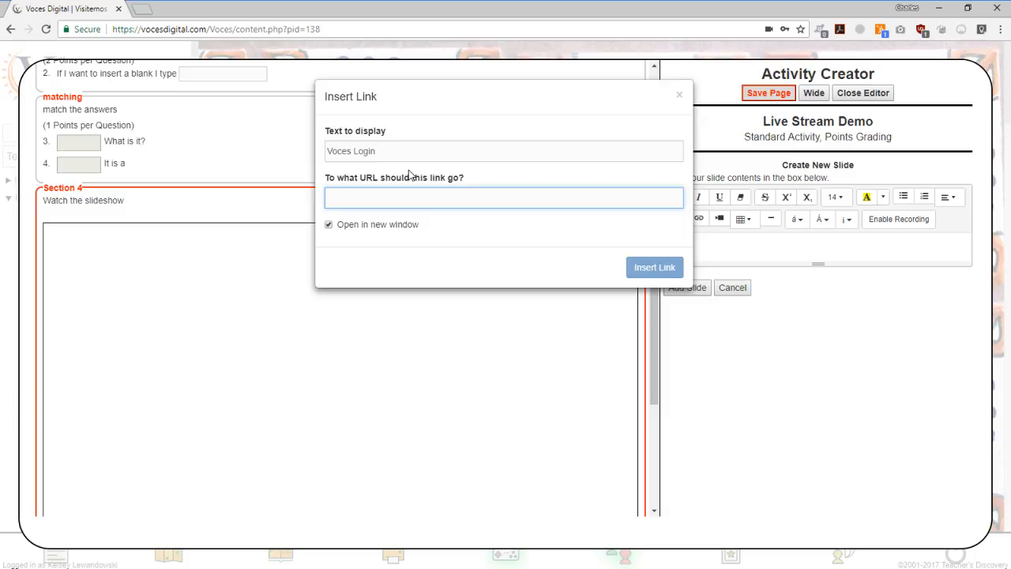
{"action": "type", "text": "www.vocesdig"}
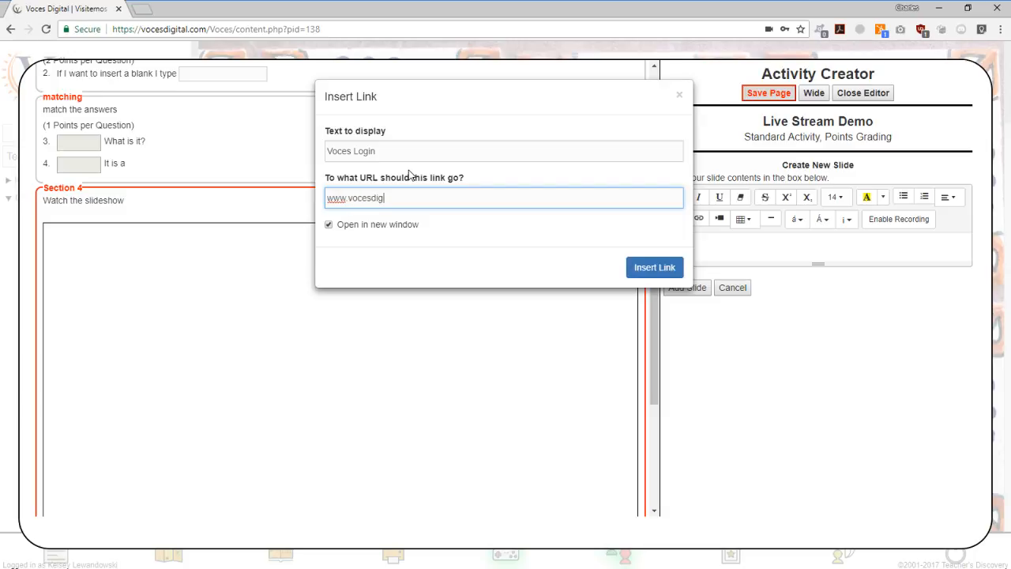
{"action": "type", "text": "ital.com"}
{"action": "left_click", "coordinate": [624, 267]}
{"action": "left_click", "coordinate": [700, 250]}
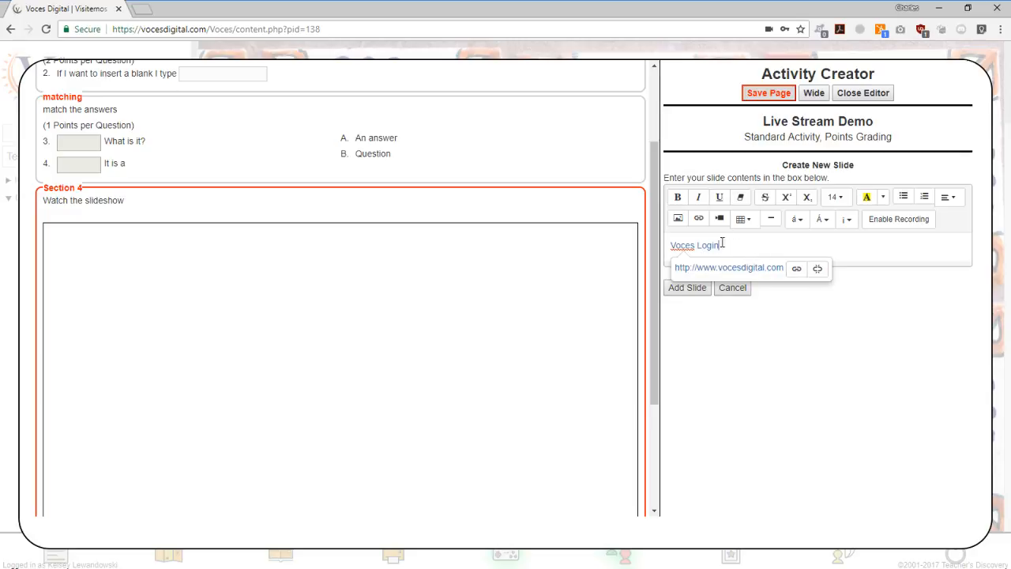
{"action": "left_click", "coordinate": [688, 289]}
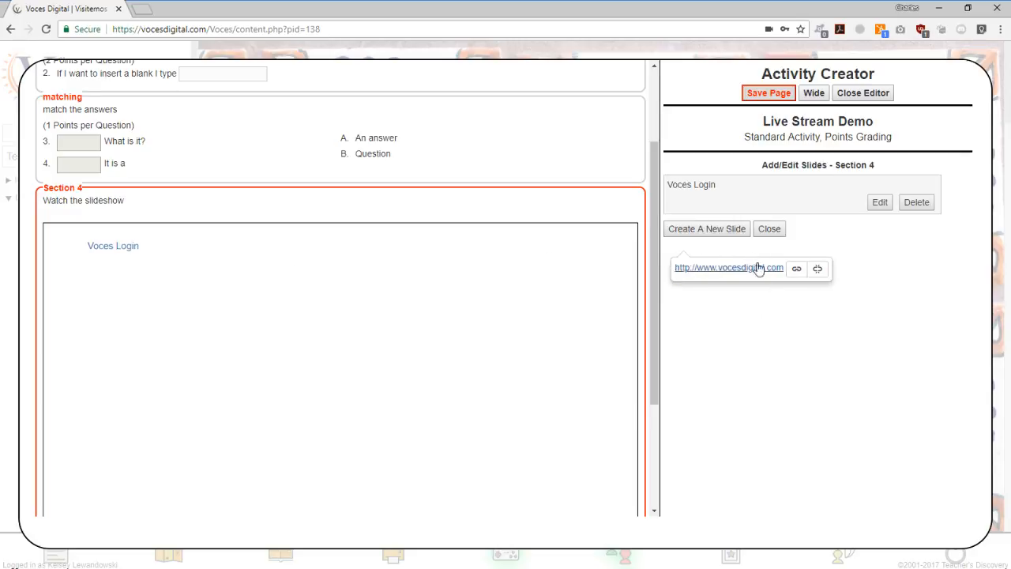
Inspect the option for inserting a video by URL in another new slide, and discard that slide.
{"action": "left_click", "coordinate": [707, 230]}
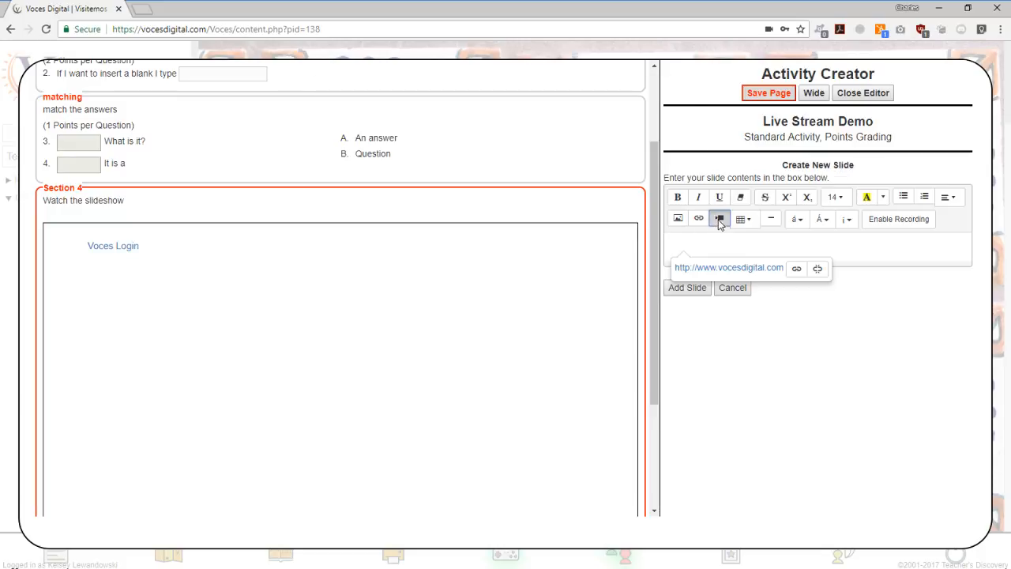
{"action": "left_click", "coordinate": [718, 220]}
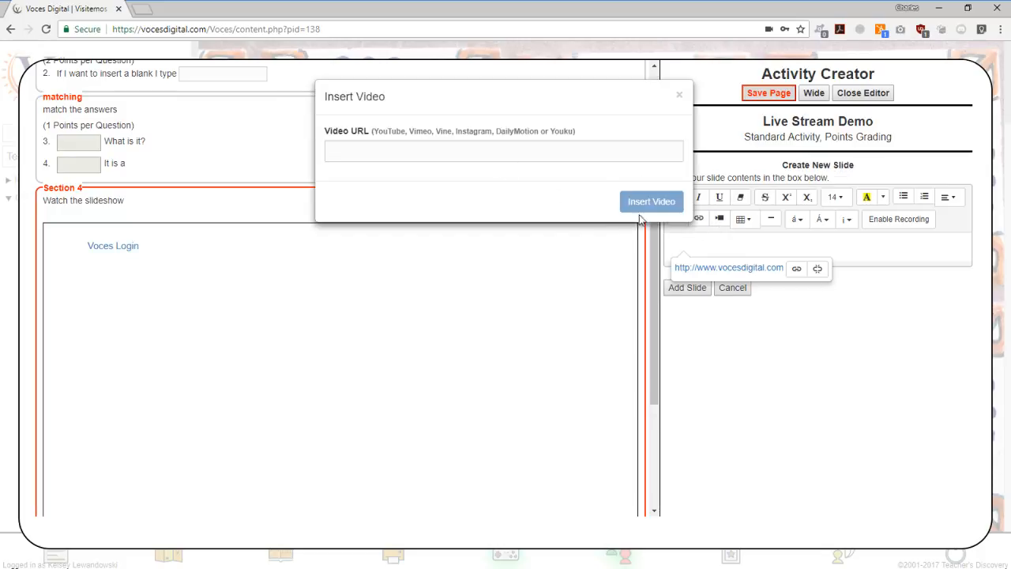
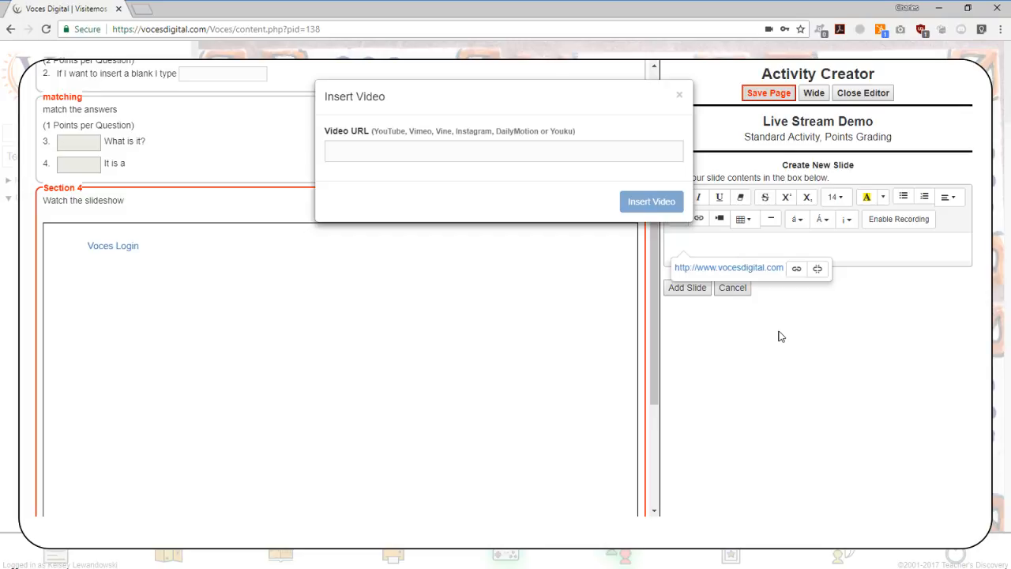
{"action": "left_click", "coordinate": [679, 96]}
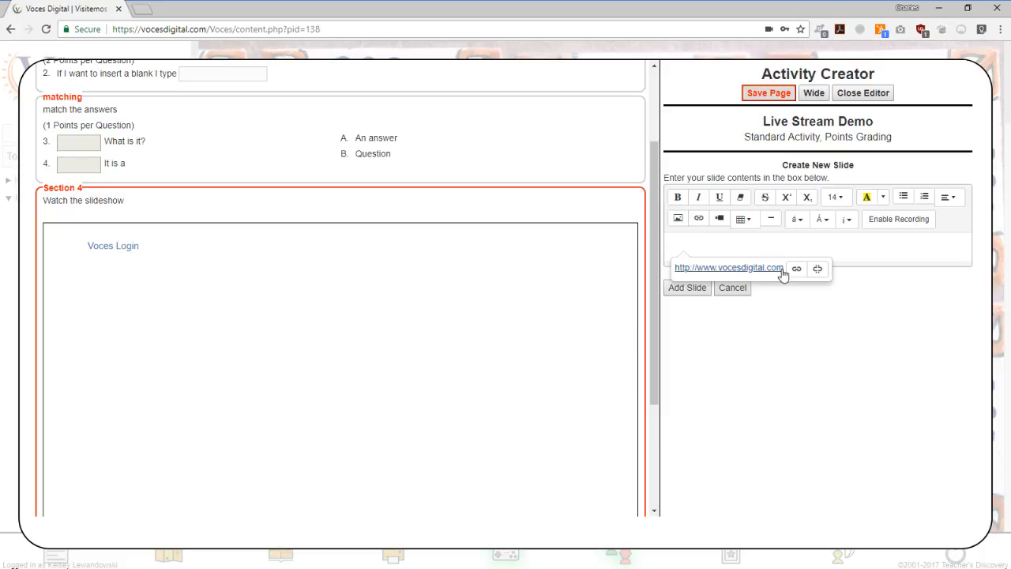
{"action": "left_click", "coordinate": [730, 289]}
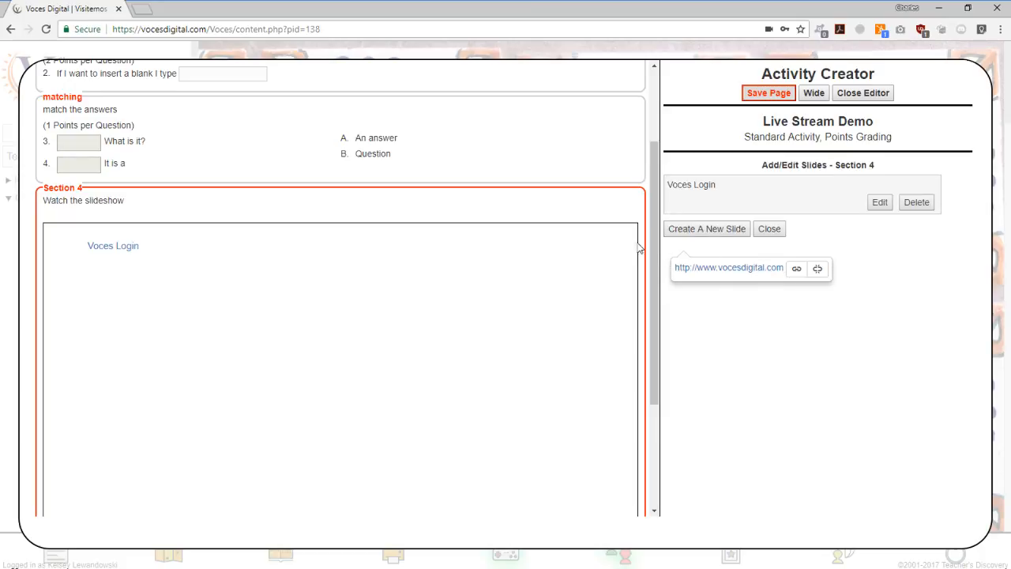
Save the Live Stream Demo activity page and close the Activity Creator.
{"action": "scroll", "coordinate": [584, 310], "scroll_direction": "down", "scroll_amount": 2}
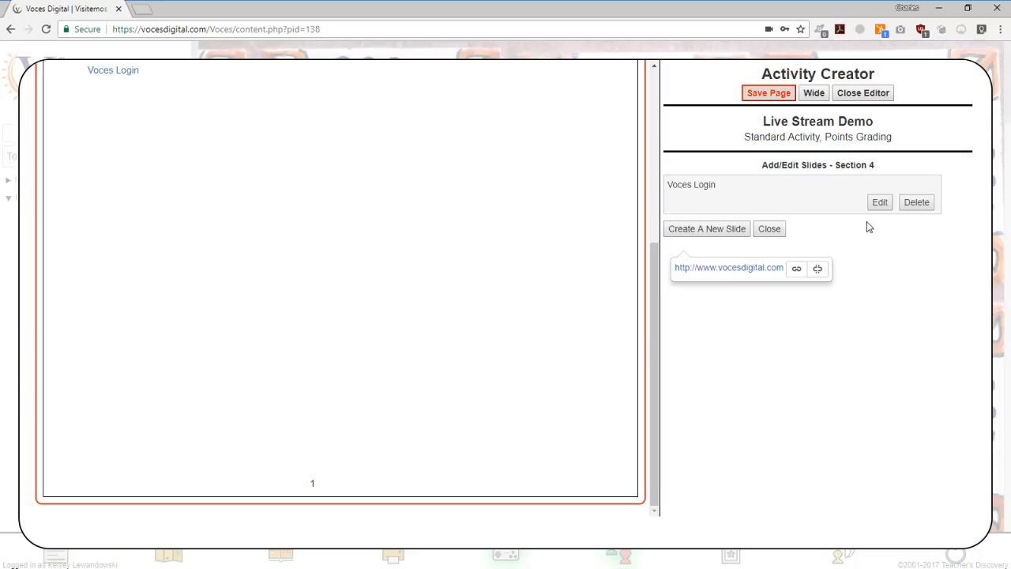
{"action": "left_click", "coordinate": [779, 95]}
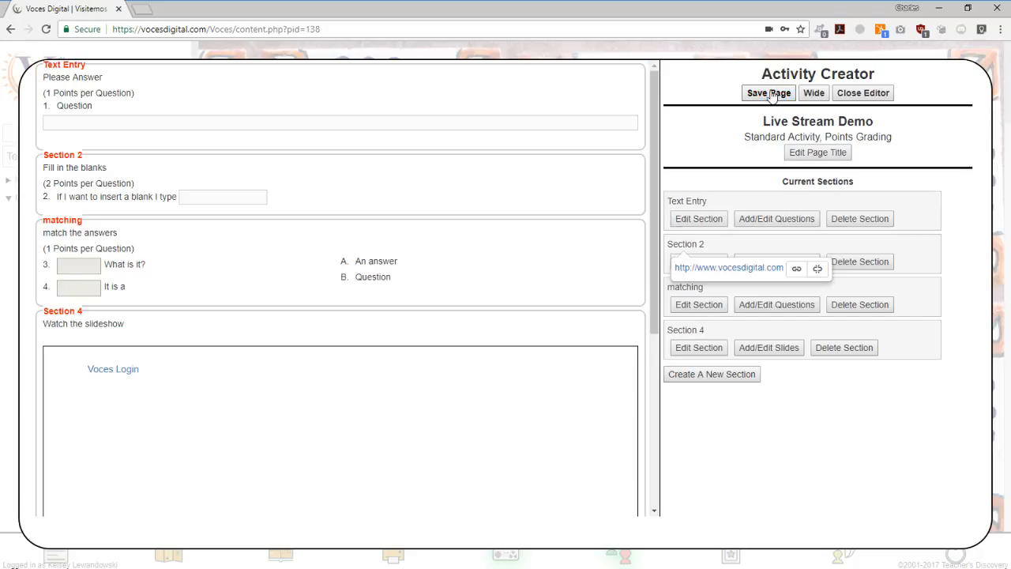
{"action": "left_click", "coordinate": [857, 96]}
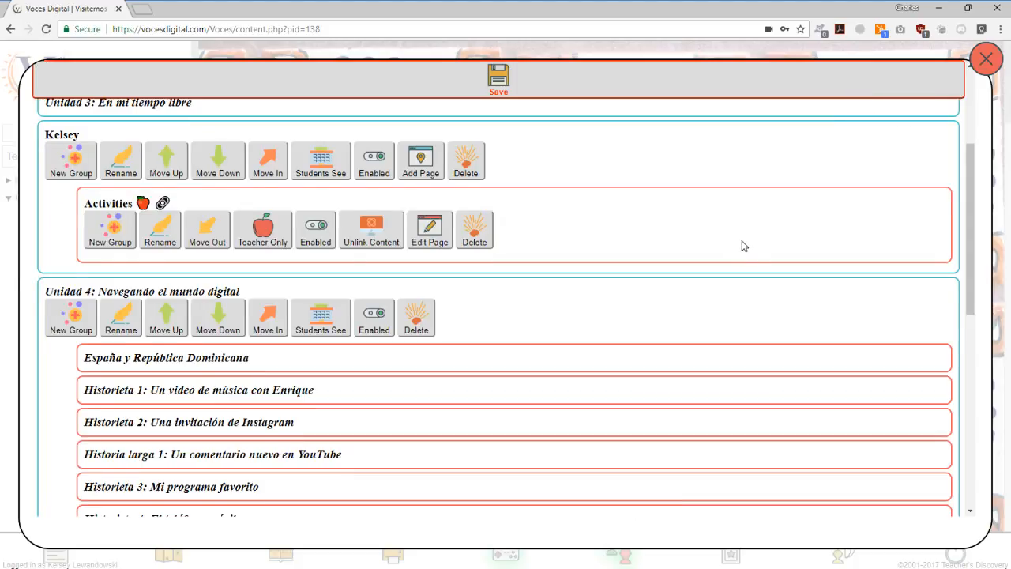
Save the customized table of contents and close its editor to return to the Visitemos México page.
{"action": "scroll", "coordinate": [742, 246], "scroll_direction": "down", "scroll_amount": 3}
{"action": "scroll", "coordinate": [743, 249], "scroll_direction": "down", "scroll_amount": 2}
{"action": "scroll", "coordinate": [738, 250], "scroll_direction": "up", "scroll_amount": 5}
{"action": "left_click", "coordinate": [473, 83]}
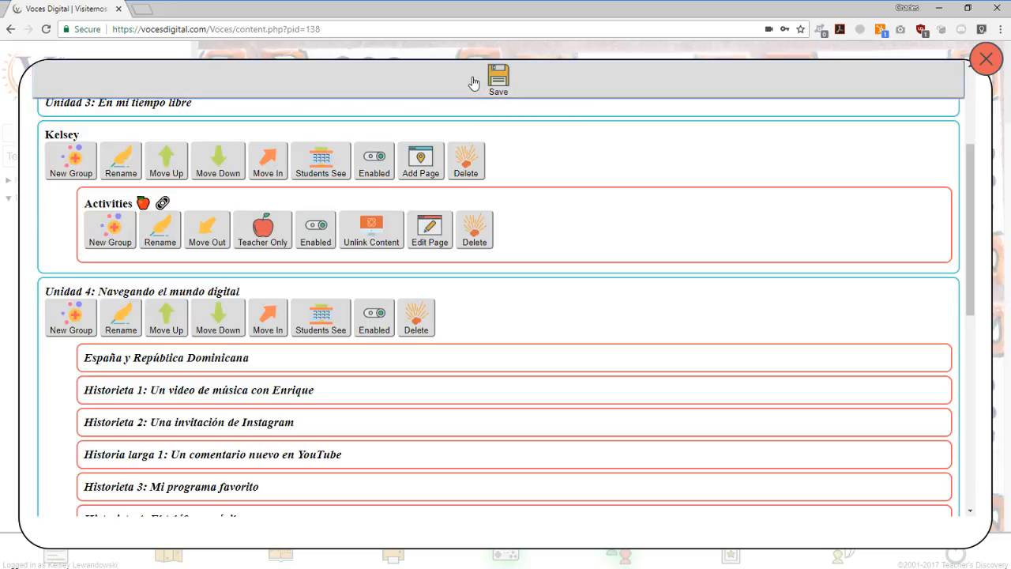
{"action": "left_click", "coordinate": [985, 62]}
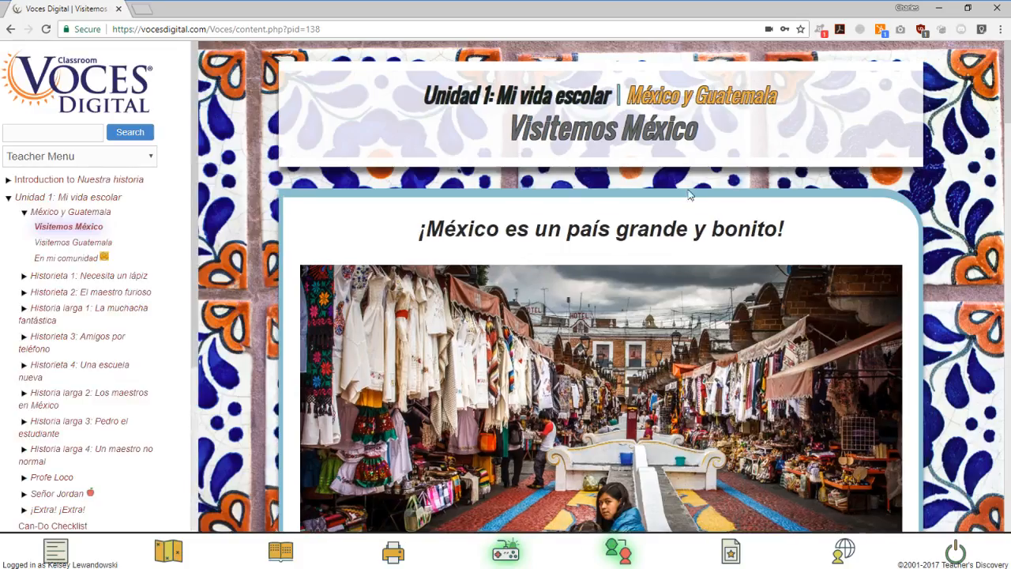
Compare the unit list of the Voces Original Menu with that of the Teacher Menu, and return to the Teacher Menu.
{"action": "left_click", "coordinate": [11, 198]}
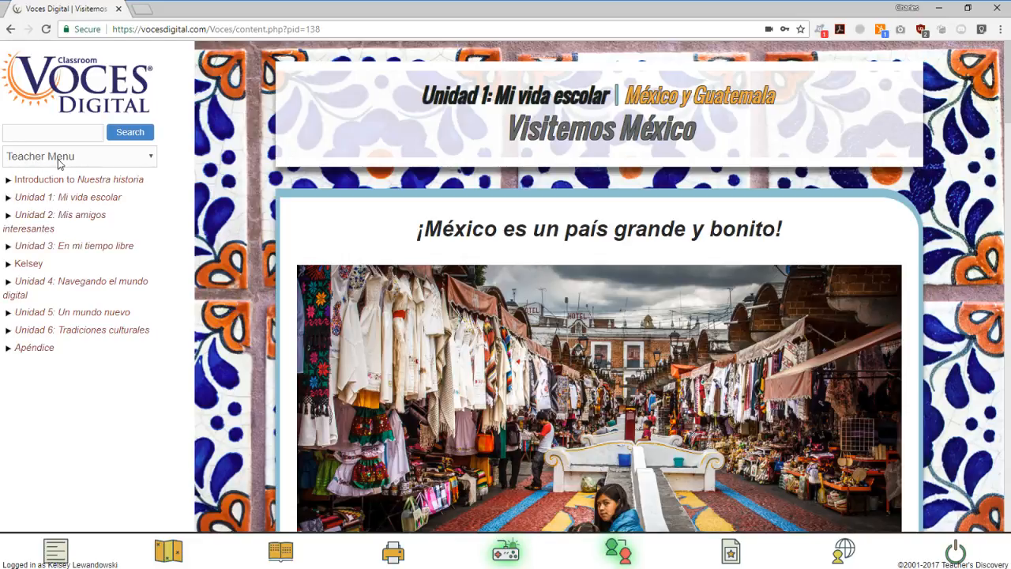
{"action": "left_click", "coordinate": [149, 160]}
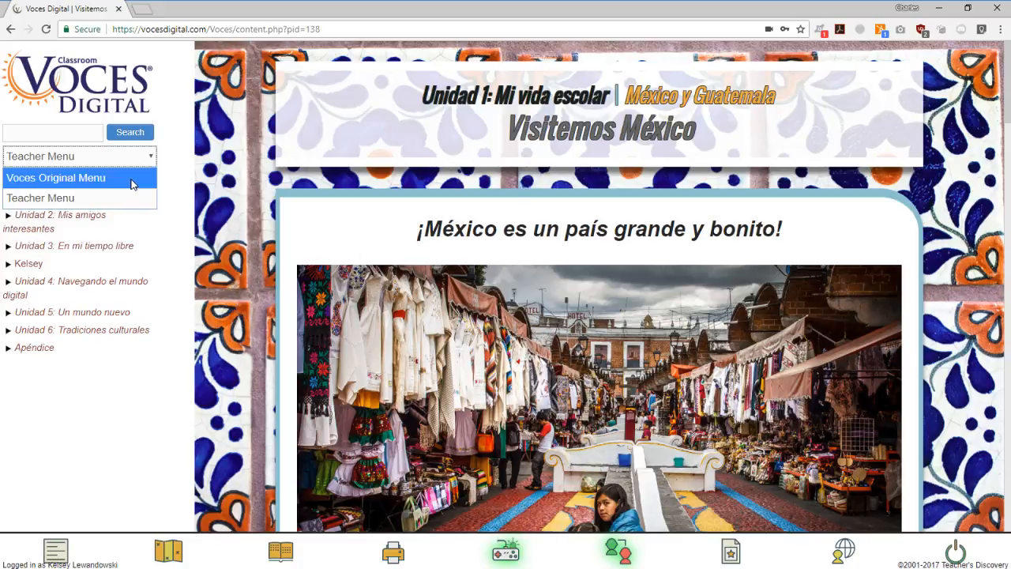
{"action": "left_click", "coordinate": [135, 178]}
{"action": "left_click", "coordinate": [9, 198]}
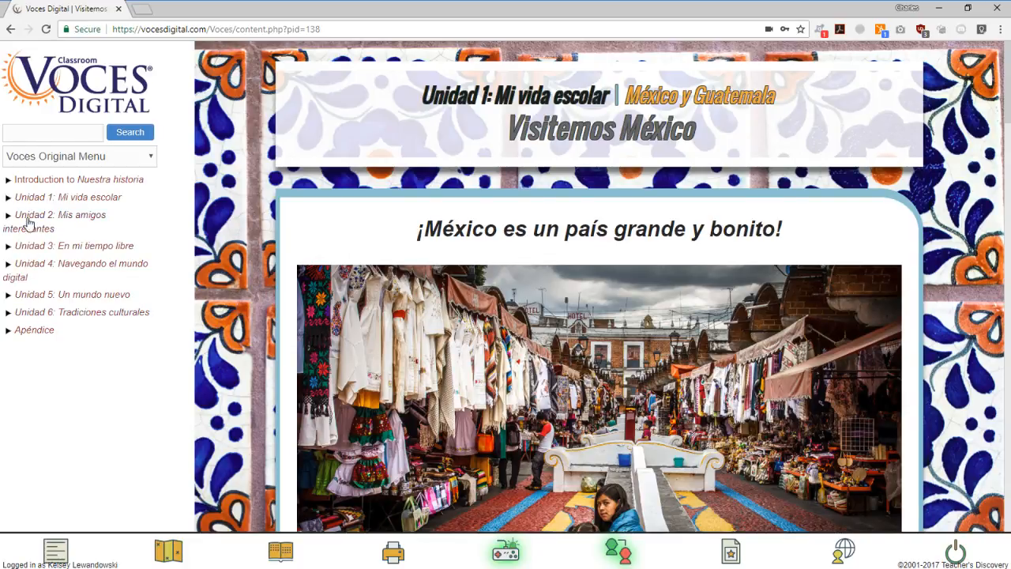
{"action": "left_click", "coordinate": [67, 162]}
{"action": "left_click", "coordinate": [64, 198]}
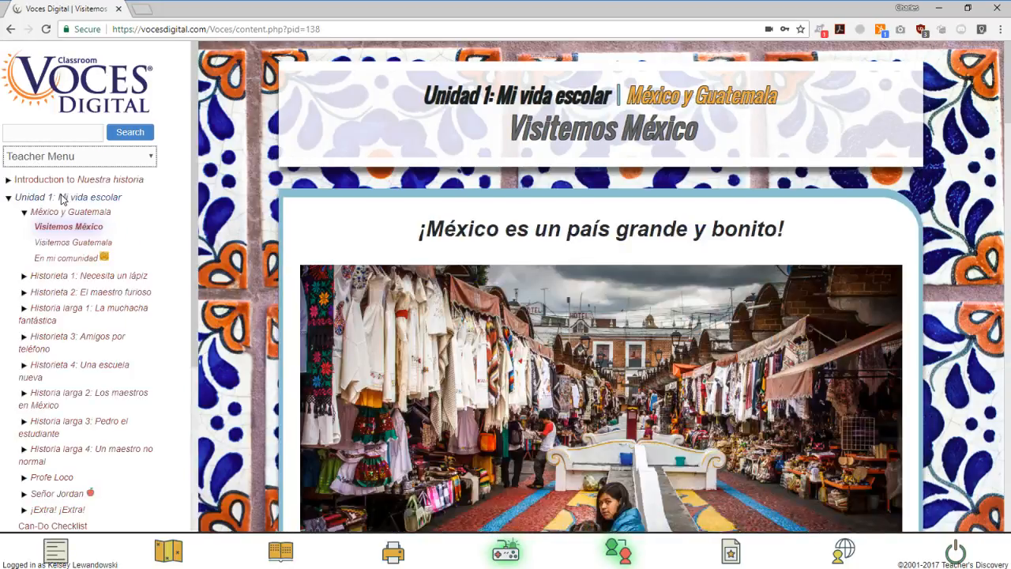
Collapse Unidad 1 and open the Activities page in the custom group between Unidad 3 and Unidad 4.
{"action": "left_click", "coordinate": [9, 199]}
{"action": "left_click", "coordinate": [8, 263]}
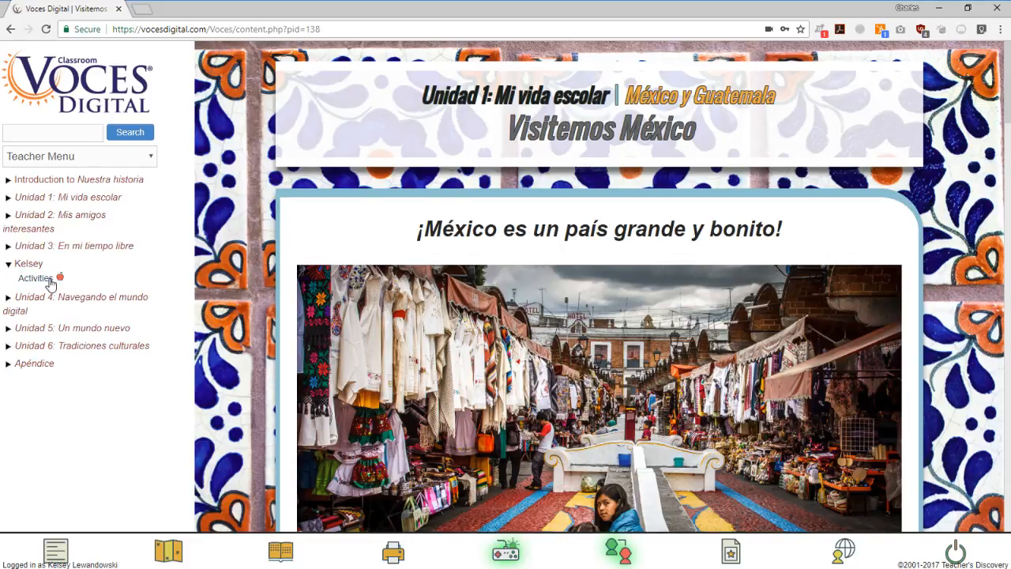
{"action": "left_click", "coordinate": [36, 280]}
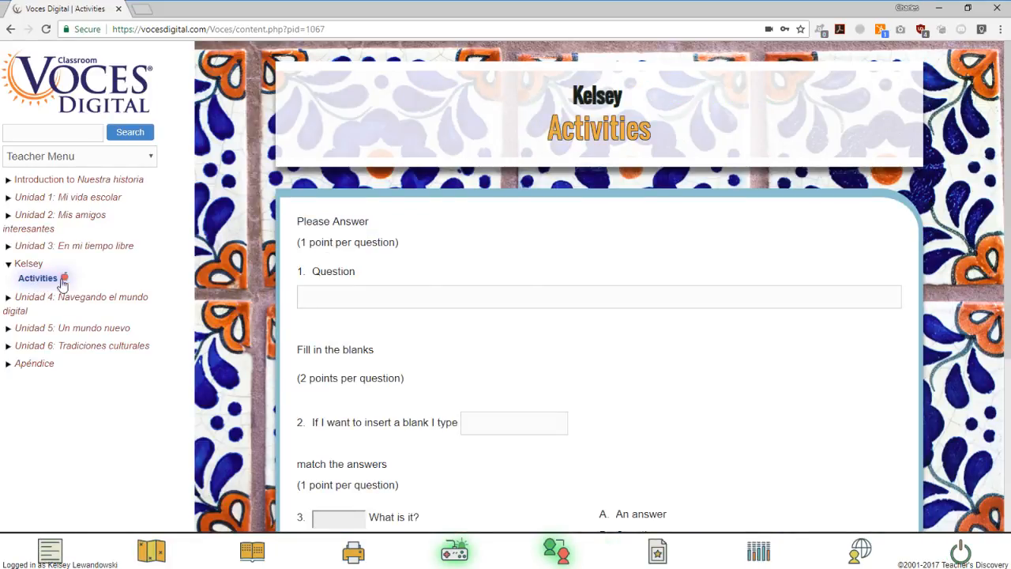
Examine the section directions, point values and answer fields on the published Activities page.
{"action": "scroll", "coordinate": [537, 270], "scroll_direction": "down", "scroll_amount": 3}
{"action": "left_click", "coordinate": [387, 109]}
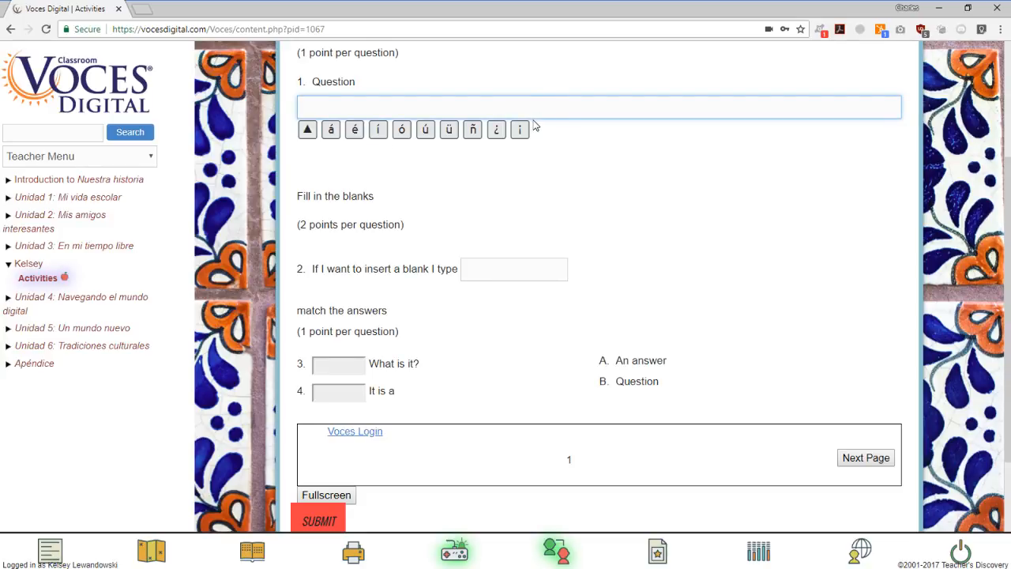
{"action": "scroll", "coordinate": [417, 210], "scroll_direction": "up", "scroll_amount": 2}
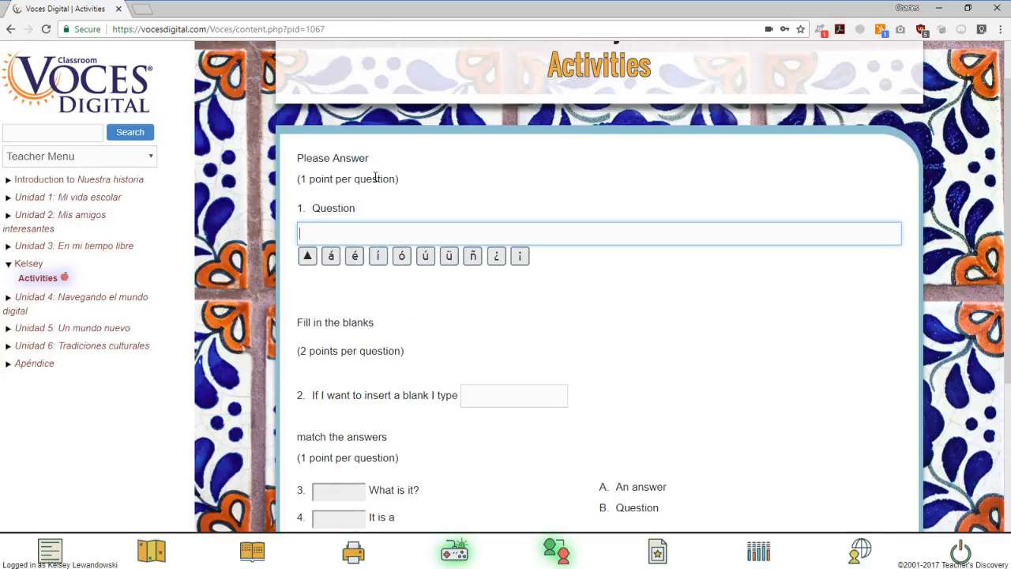
{"action": "left_click_drag", "start_coordinate": [304, 158], "coordinate": [381, 165]}
{"action": "left_click", "coordinate": [382, 165]}
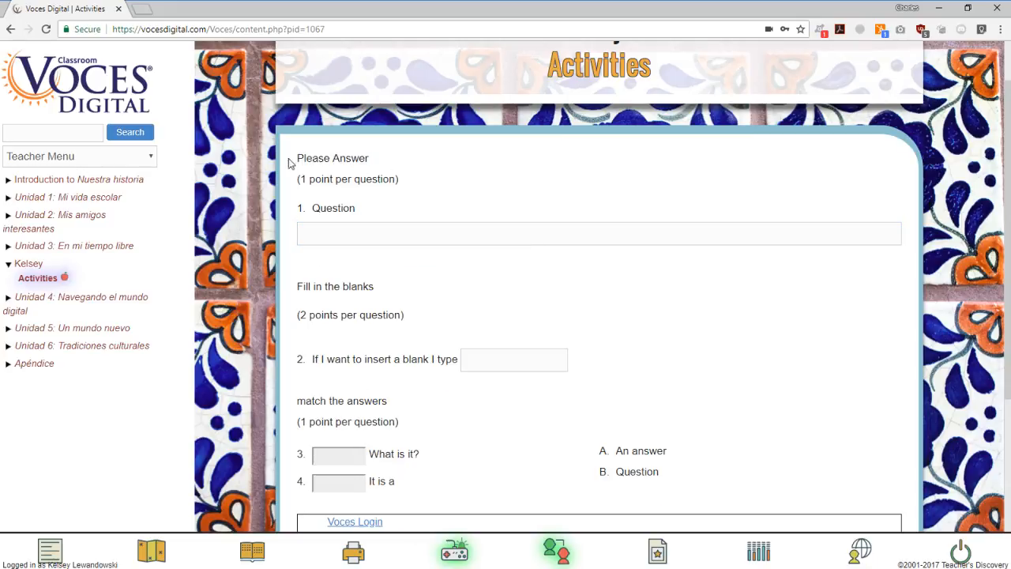
{"action": "left_click_drag", "start_coordinate": [288, 160], "coordinate": [380, 165]}
{"action": "left_click", "coordinate": [389, 162]}
{"action": "scroll", "coordinate": [403, 161], "scroll_direction": "down", "scroll_amount": 2}
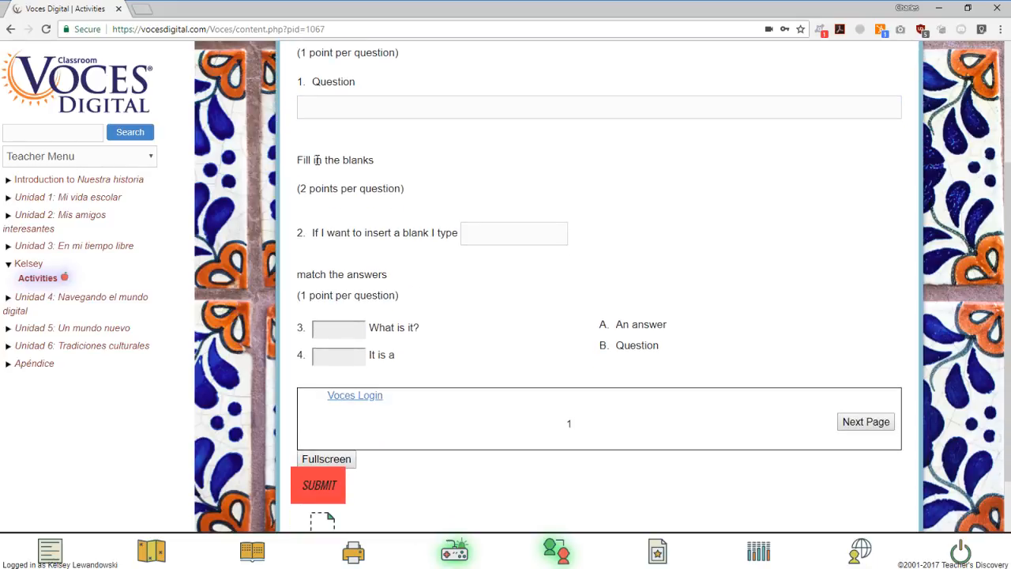
{"action": "left_click_drag", "start_coordinate": [295, 160], "coordinate": [383, 169]}
{"action": "left_click", "coordinate": [390, 169]}
{"action": "scroll", "coordinate": [402, 168], "scroll_direction": "down", "scroll_amount": 1}
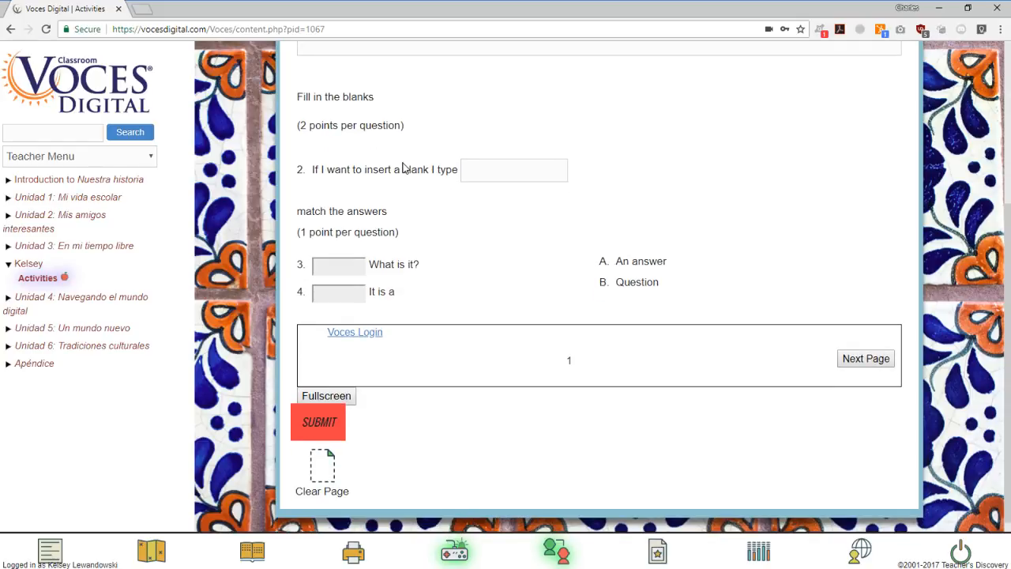
{"action": "scroll", "coordinate": [379, 193], "scroll_direction": "up", "scroll_amount": 1}
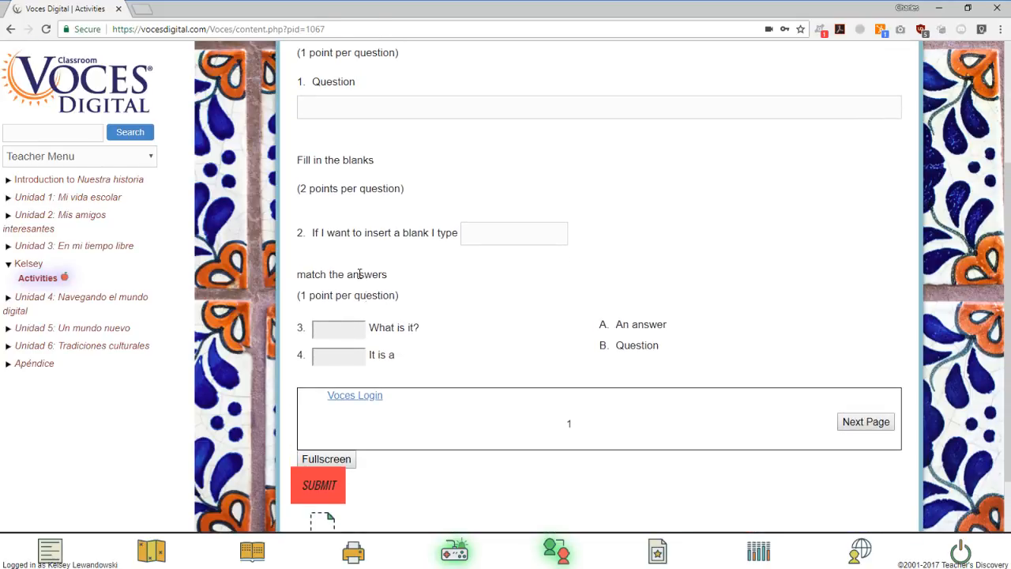
Match "What is it?" with A, An answer, and "It is a" with B, Question, in the matching section.
{"action": "left_click", "coordinate": [550, 338]}
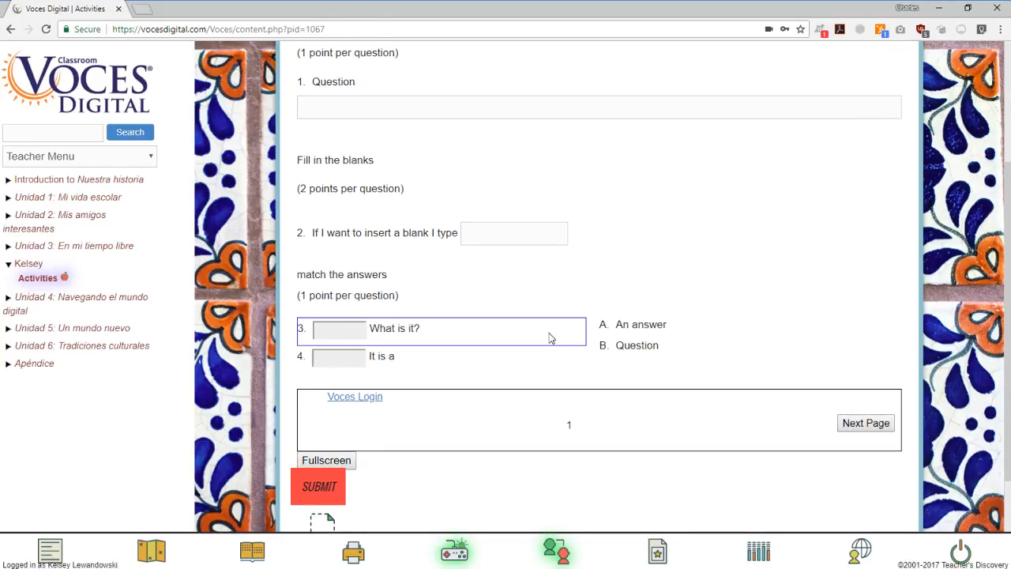
{"action": "left_click", "coordinate": [617, 330]}
{"action": "left_click", "coordinate": [357, 359]}
{"action": "left_click", "coordinate": [624, 346]}
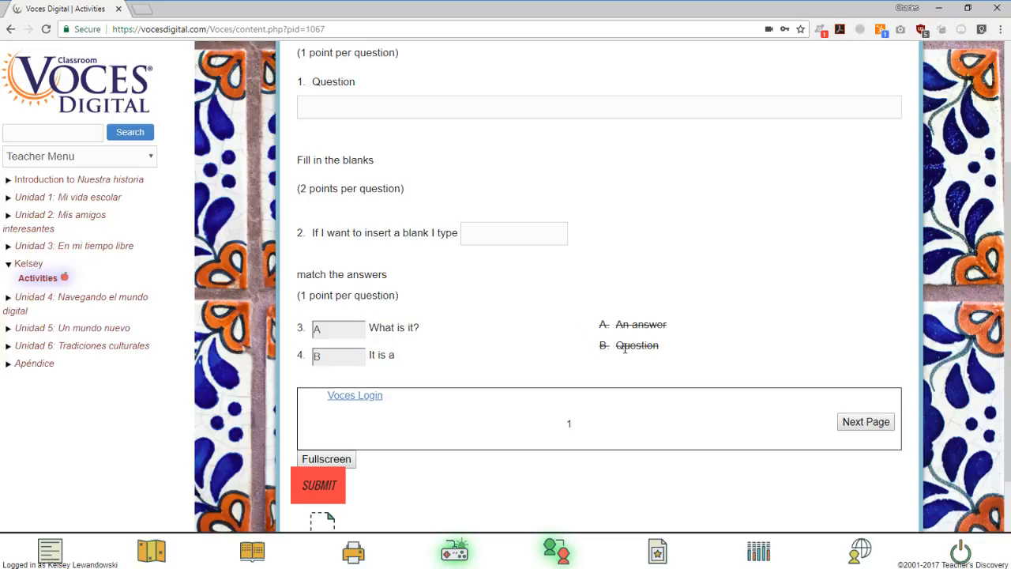
Fill the blank in question 2 with "Here" and place the cursor in question 1's answer field.
{"action": "left_click", "coordinate": [487, 238]}
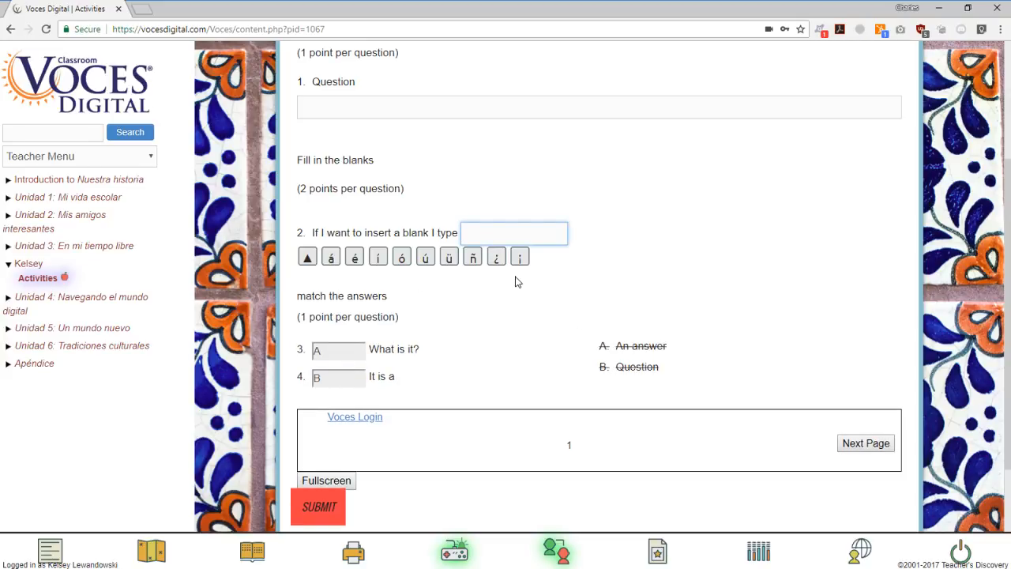
{"action": "type", "text": "Here"}
{"action": "left_click", "coordinate": [336, 101]}
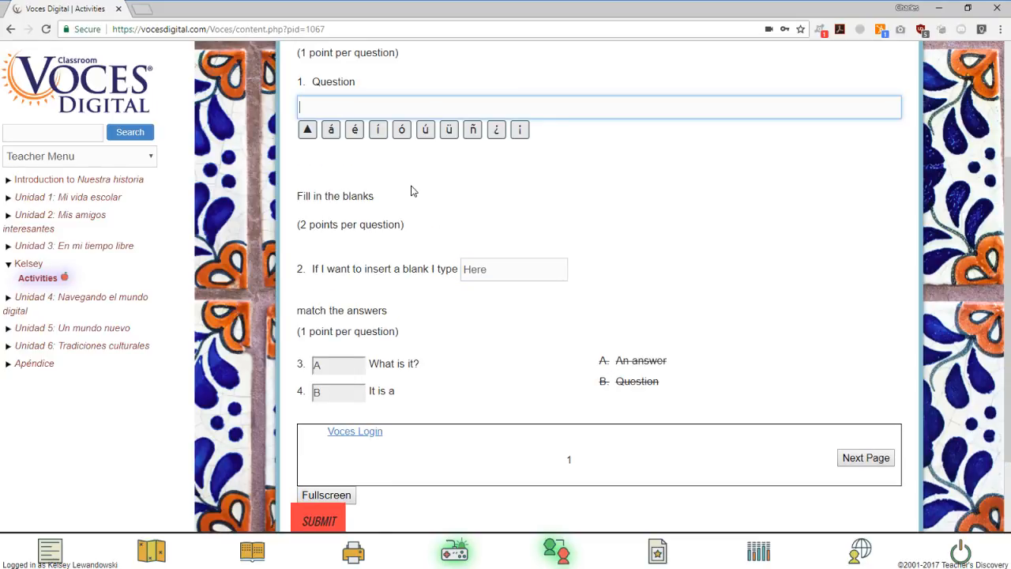
Advance the slideshow by one page and preview it in full screen before returning to the activity page.
{"action": "left_click", "coordinate": [851, 461]}
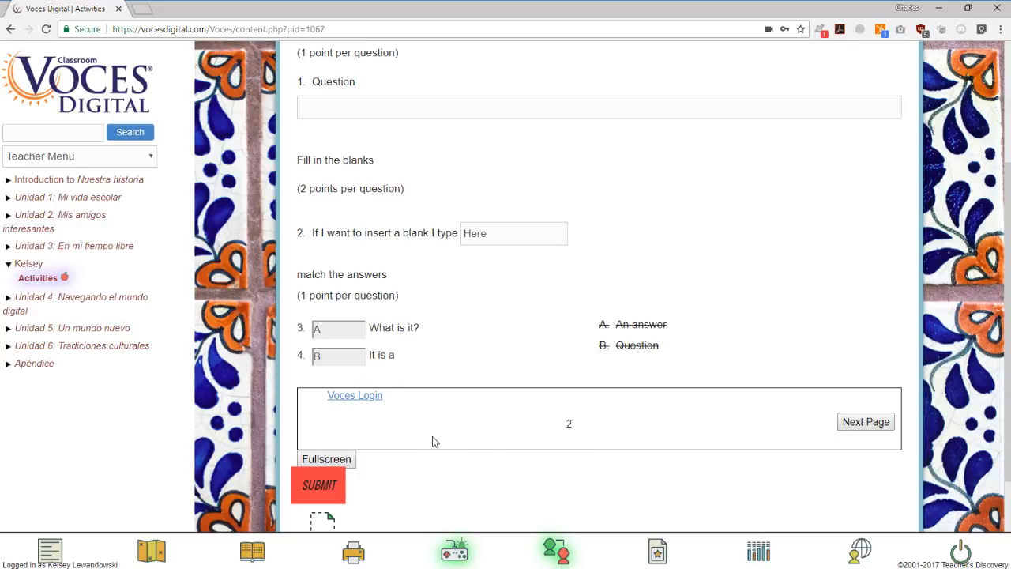
{"action": "scroll", "coordinate": [421, 458], "scroll_direction": "down", "scroll_amount": 1}
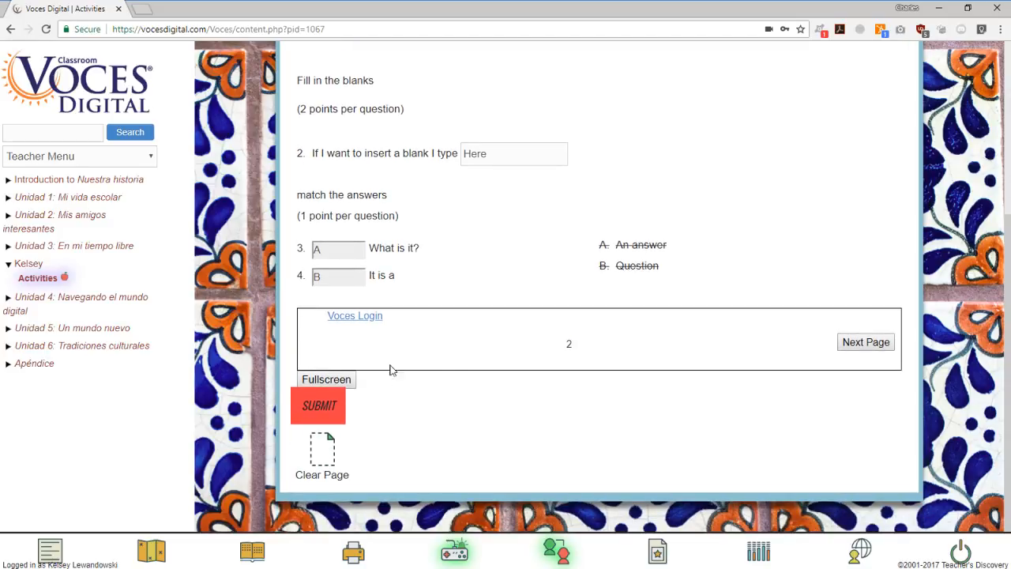
{"action": "left_click", "coordinate": [335, 381]}
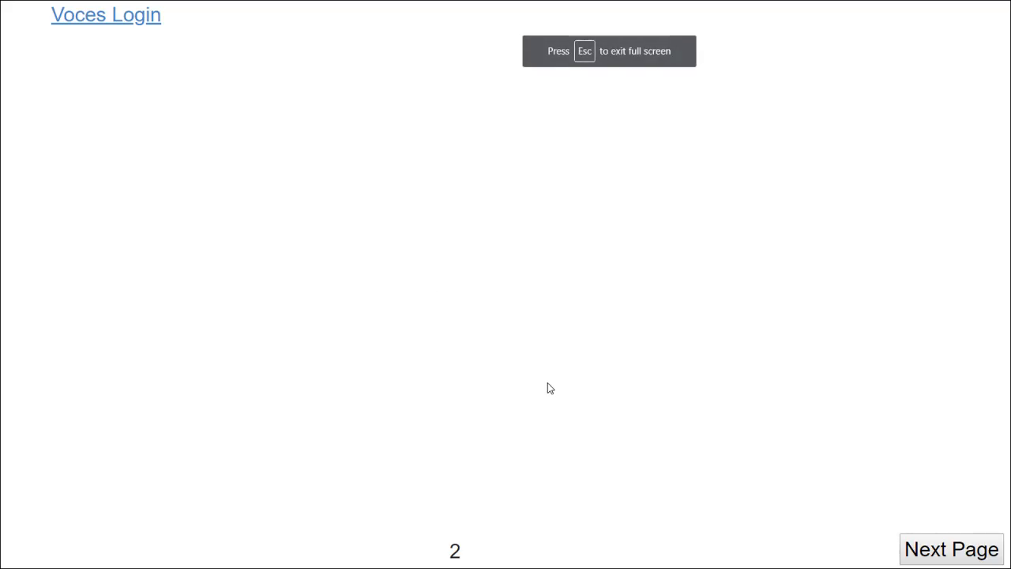
{"action": "key", "text": "Escape"}
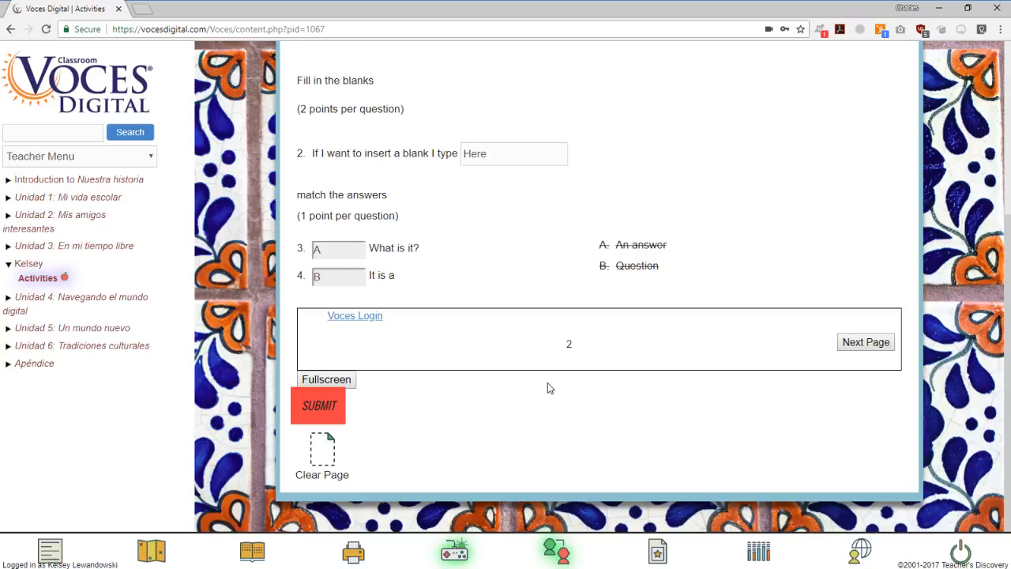
Open the Voces page manager from the menu editor after collapsing the custom group between Unidad 3 and Unidad 4.
{"action": "left_click", "coordinate": [7, 266]}
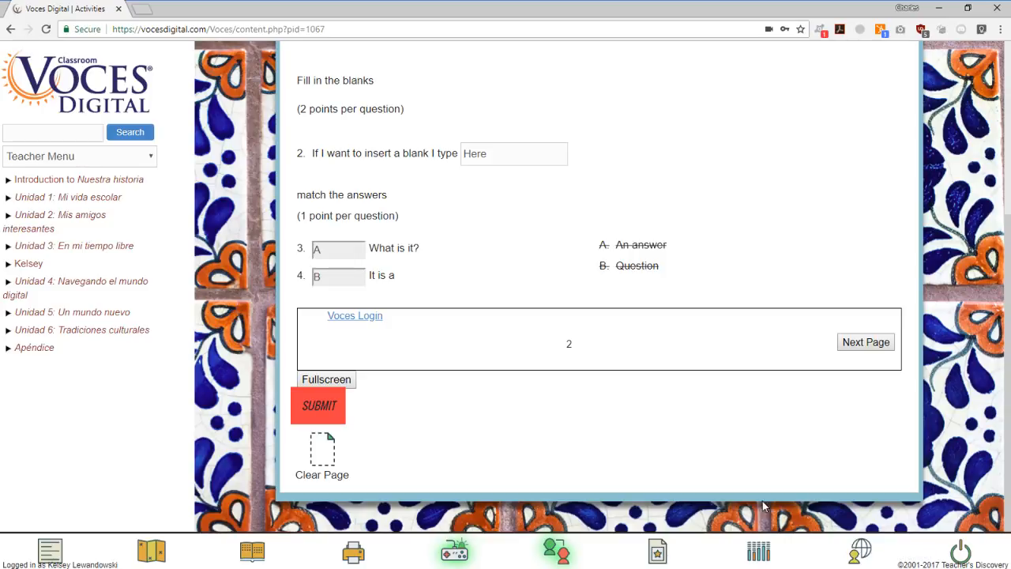
{"action": "left_click", "coordinate": [861, 552]}
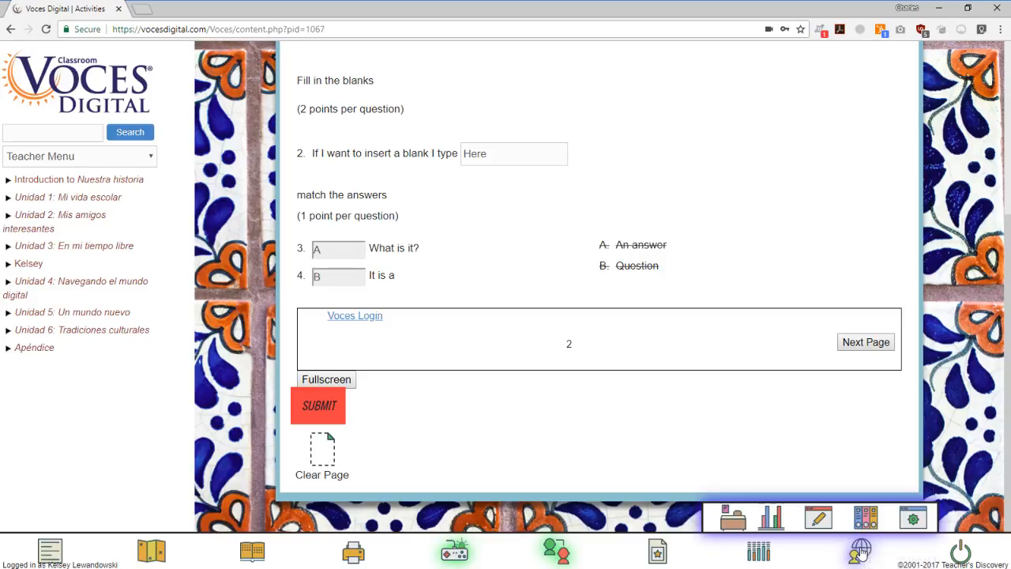
{"action": "left_click", "coordinate": [825, 523]}
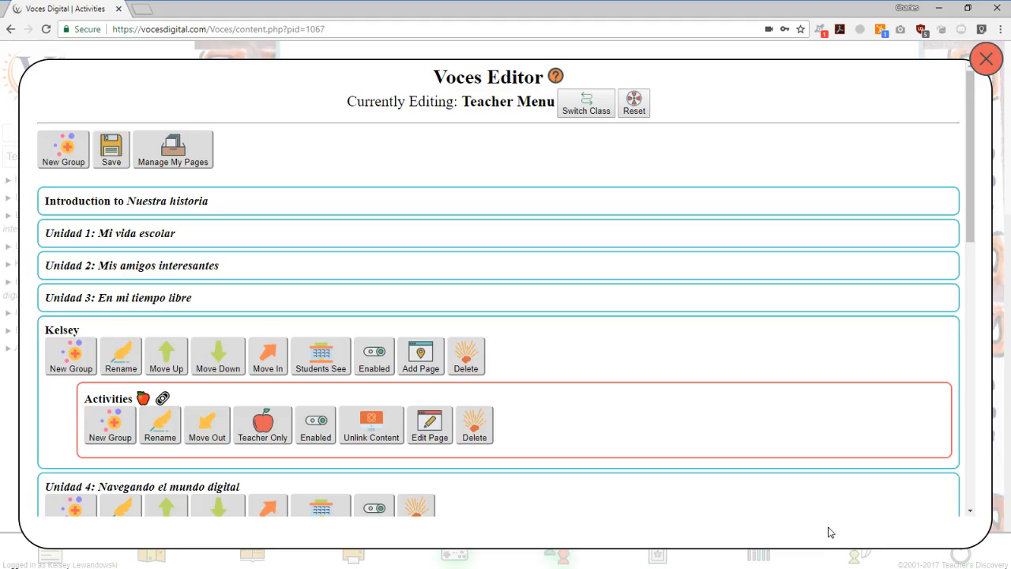
{"action": "left_click", "coordinate": [98, 331]}
{"action": "left_click", "coordinate": [198, 362]}
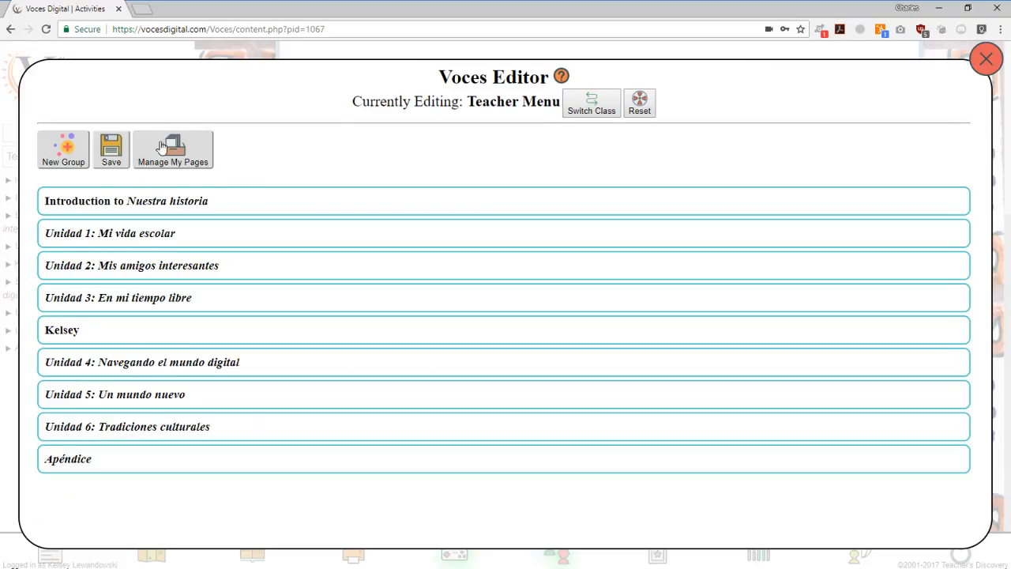
{"action": "left_click", "coordinate": [181, 156]}
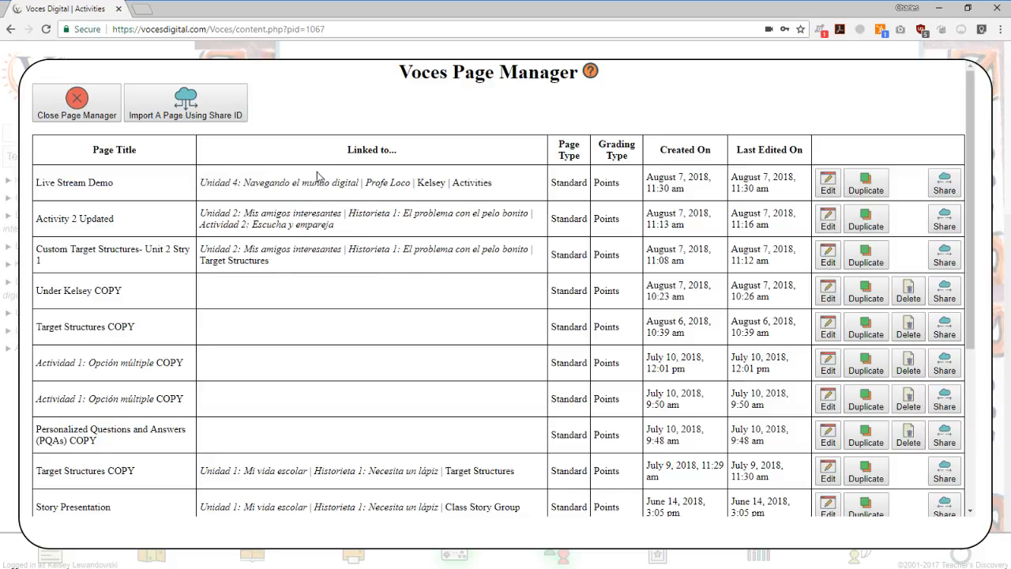
Look through the saved pages and generate a share ID for "Custom Target Structures- Unit 2 Stry 1".
{"action": "scroll", "coordinate": [138, 441], "scroll_direction": "down", "scroll_amount": 3}
{"action": "scroll", "coordinate": [141, 429], "scroll_direction": "up", "scroll_amount": 2}
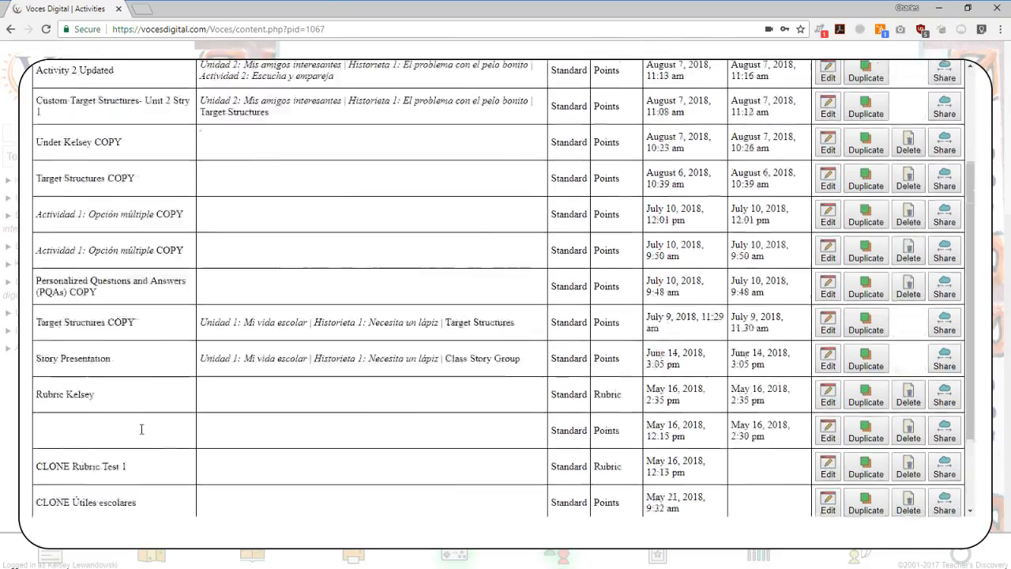
{"action": "scroll", "coordinate": [141, 428], "scroll_direction": "up", "scroll_amount": 3}
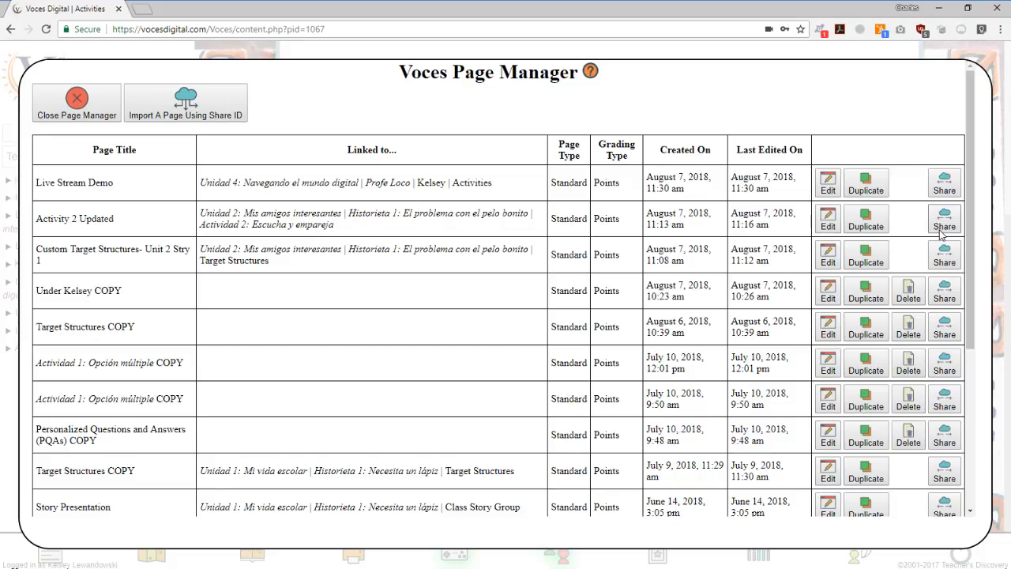
{"action": "left_click", "coordinate": [945, 254]}
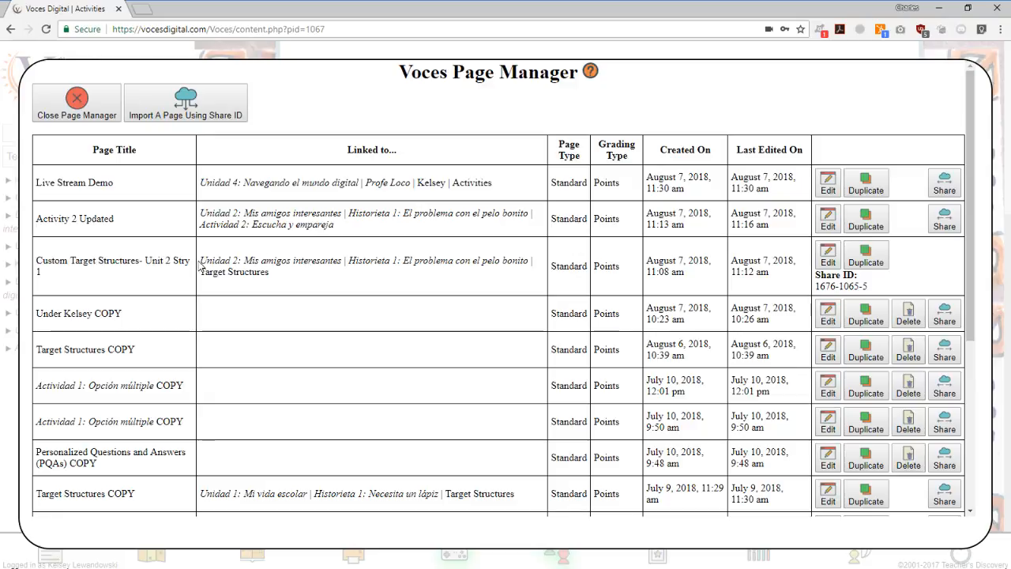
{"action": "left_click_drag", "start_coordinate": [199, 266], "coordinate": [537, 264]}
{"action": "left_click", "coordinate": [506, 270]}
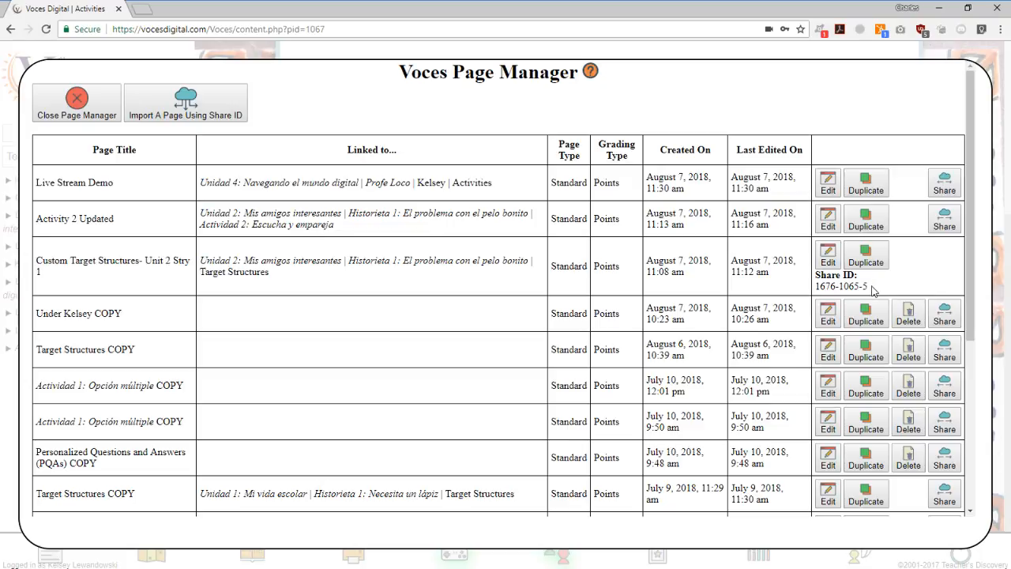
{"action": "left_click_drag", "start_coordinate": [873, 290], "coordinate": [827, 287]}
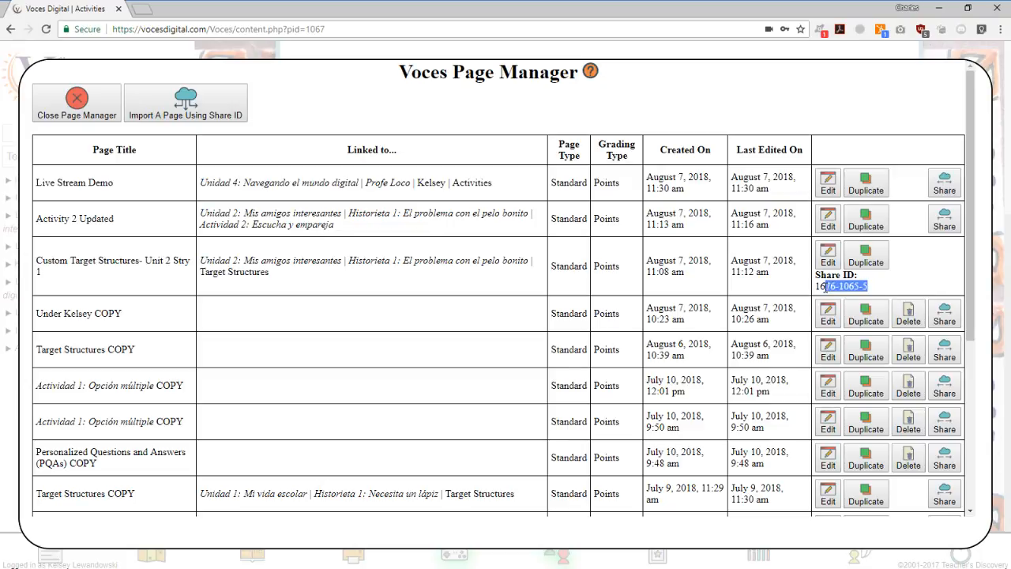
{"action": "right_click", "coordinate": [835, 288]}
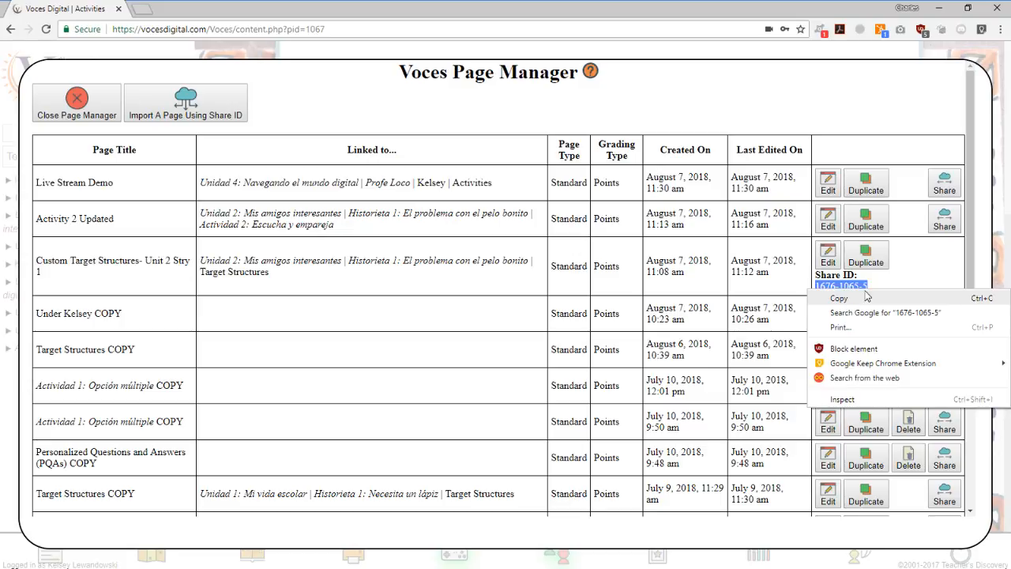
{"action": "left_click", "coordinate": [874, 292]}
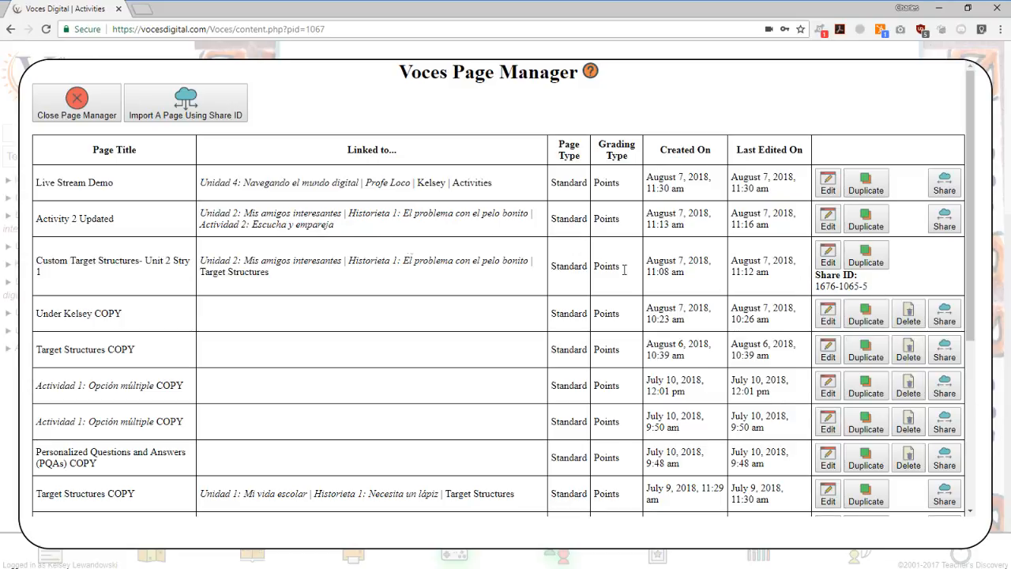
{"action": "left_click", "coordinate": [183, 104]}
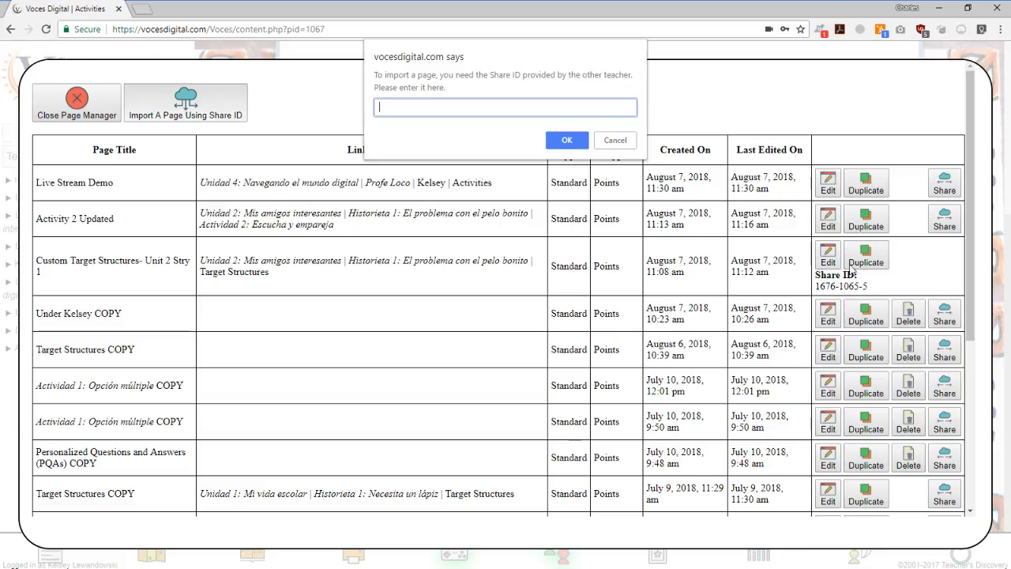
{"action": "left_click", "coordinate": [615, 140]}
Import a copy of "Custom Target Structures- Unit 2 Stry 1" by copying its share ID into the page import prompt.
{"action": "left_click_drag", "start_coordinate": [872, 287], "coordinate": [816, 286]}
{"action": "right_click", "coordinate": [824, 286]}
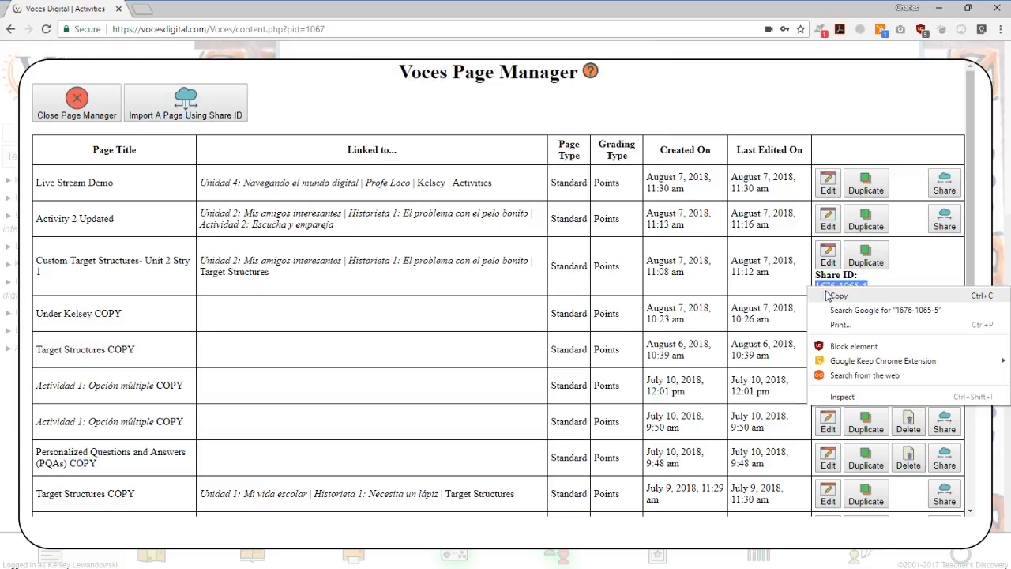
{"action": "left_click", "coordinate": [834, 295]}
{"action": "left_click", "coordinate": [213, 105]}
{"action": "right_click", "coordinate": [469, 107]}
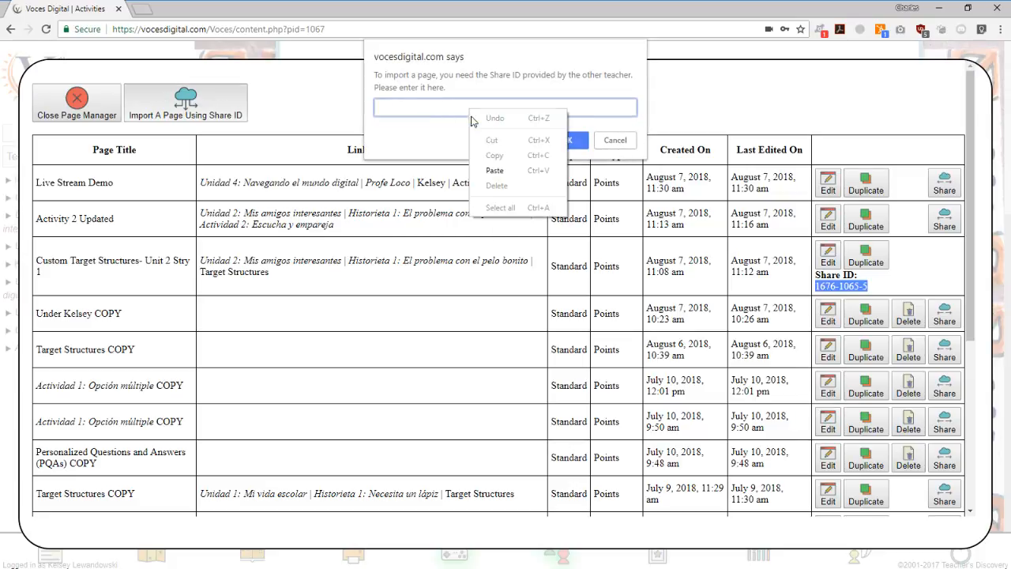
{"action": "left_click", "coordinate": [490, 166]}
{"action": "left_click", "coordinate": [567, 140]}
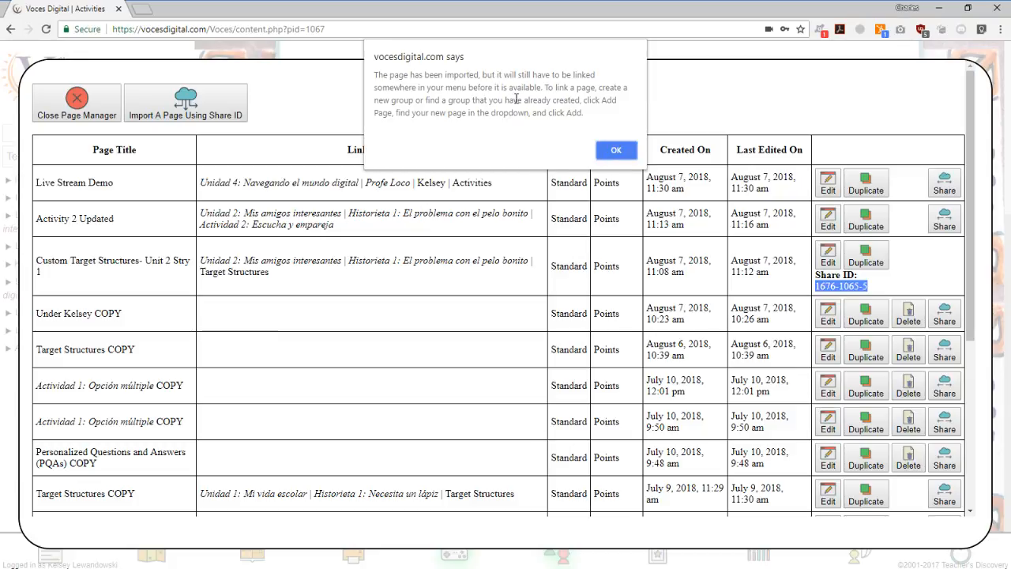
{"action": "left_click", "coordinate": [614, 152]}
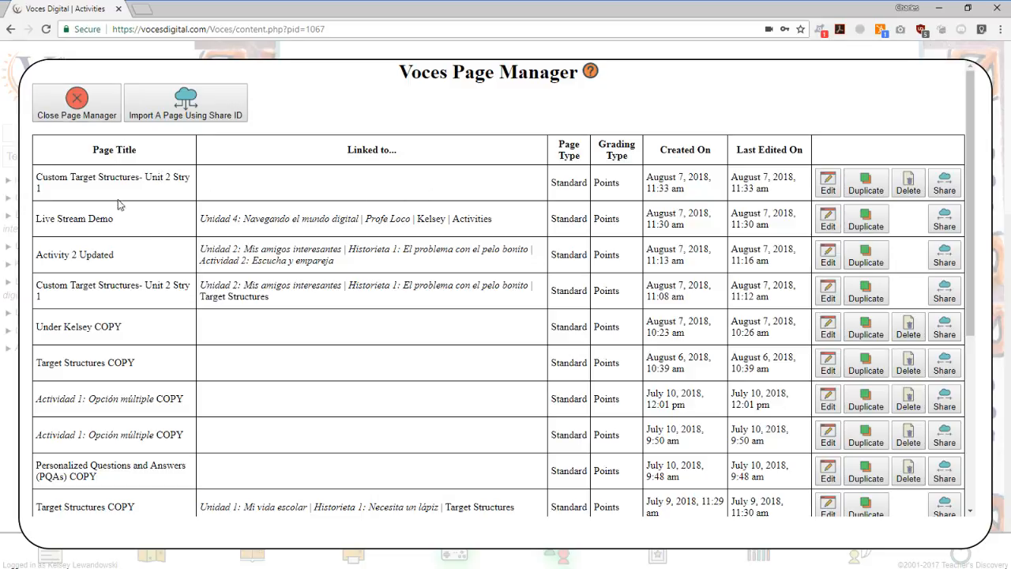
Leave the page manager and create a new group named "Imports" inside Unidad 1: Mi vida escolar.
{"action": "left_click", "coordinate": [91, 110]}
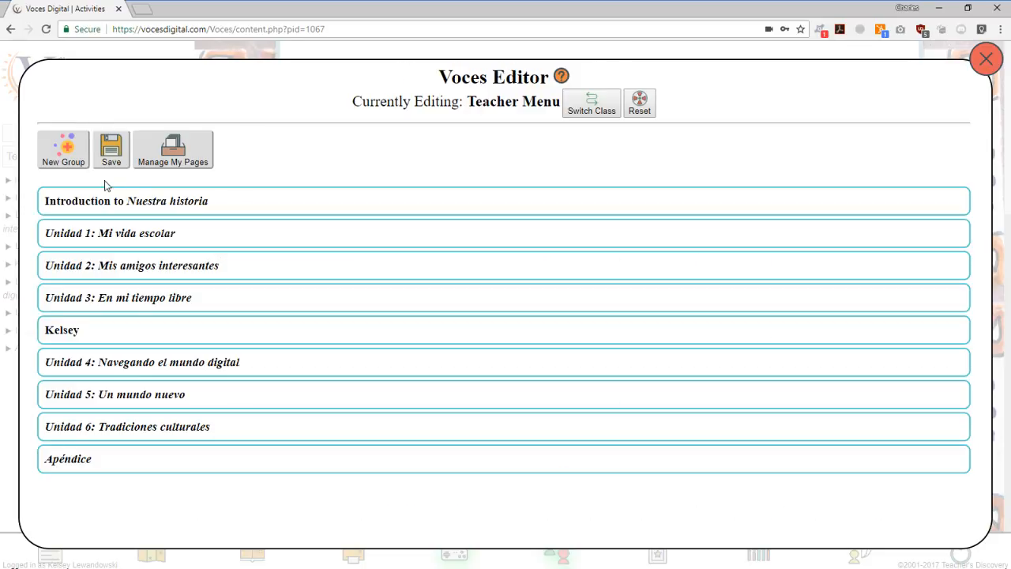
{"action": "left_click", "coordinate": [72, 235]}
{"action": "left_click", "coordinate": [73, 267]}
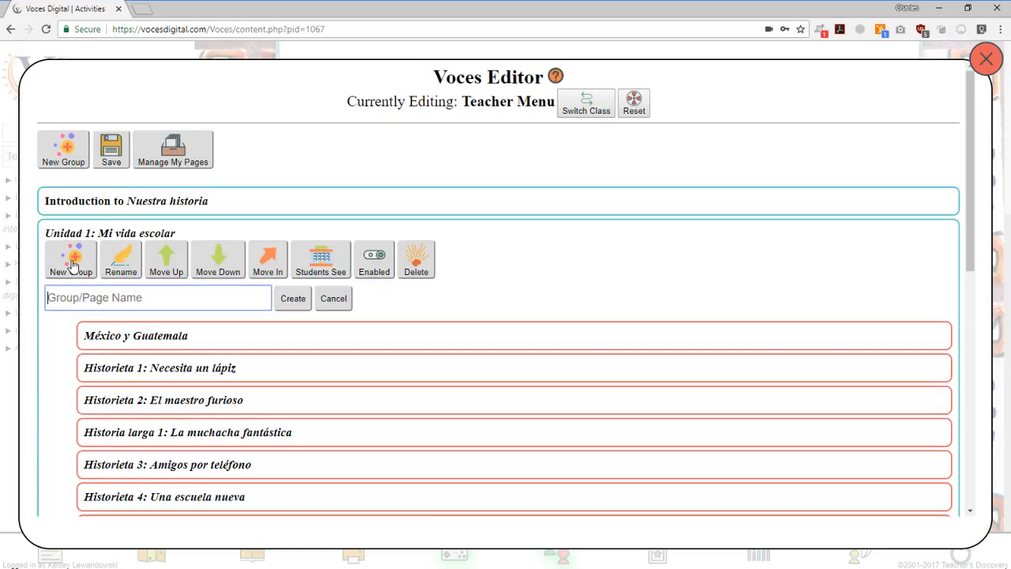
{"action": "type", "text": "Imports"}
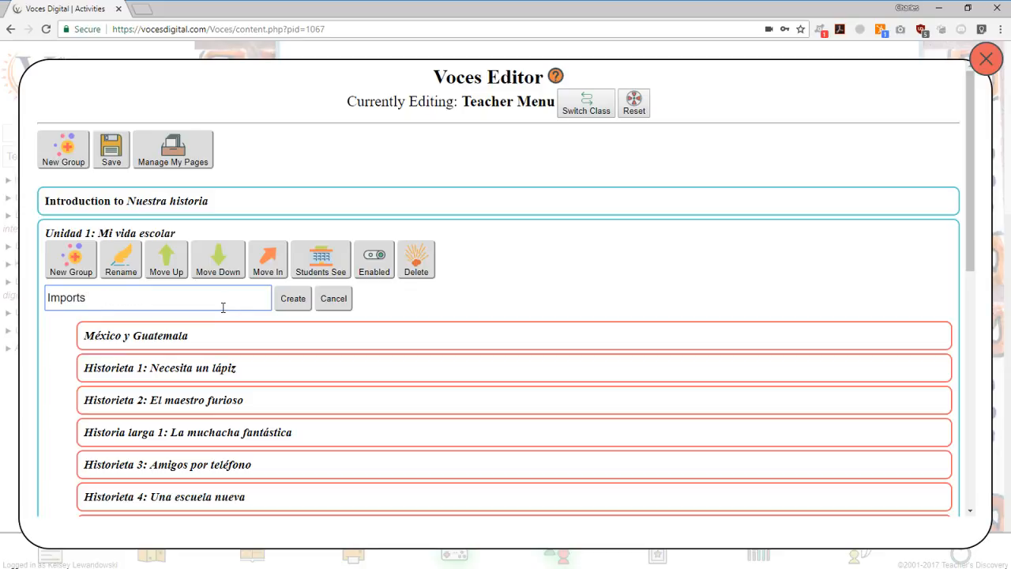
{"action": "left_click", "coordinate": [285, 302]}
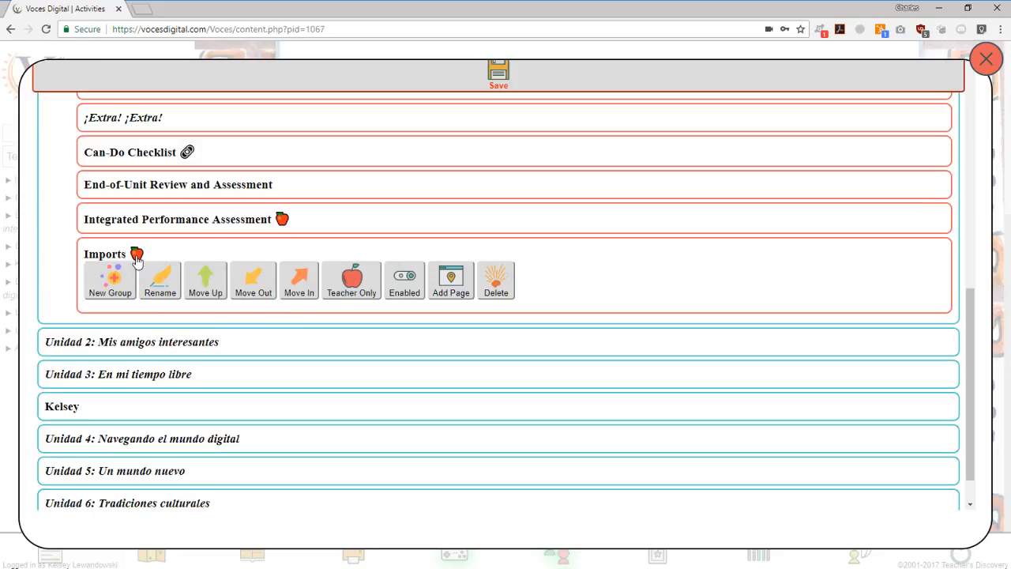
Link the existing page "Custom Target Structures- Unit 2 Stry 1" to the Imports group.
{"action": "left_click", "coordinate": [447, 297]}
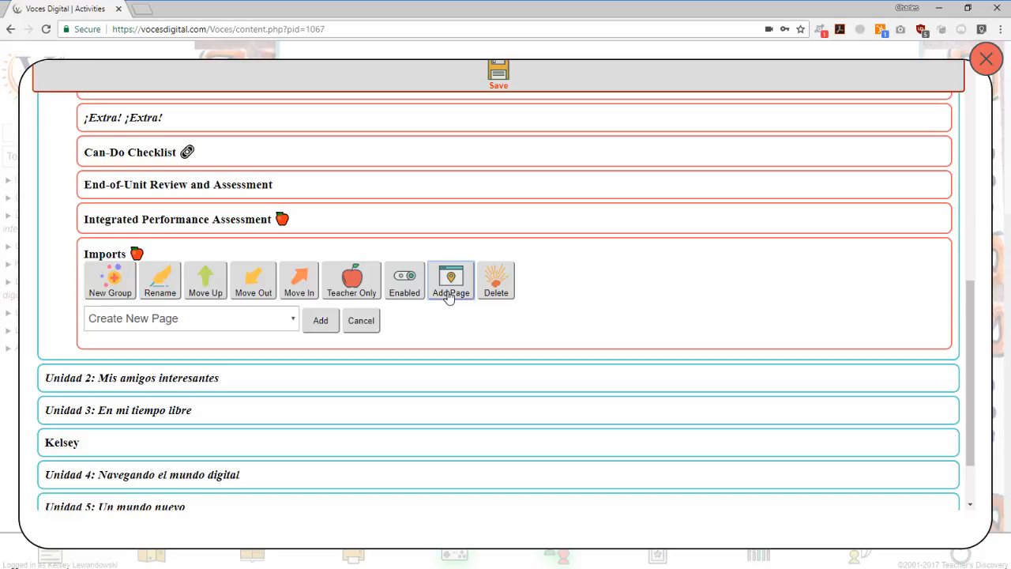
{"action": "left_click", "coordinate": [290, 322]}
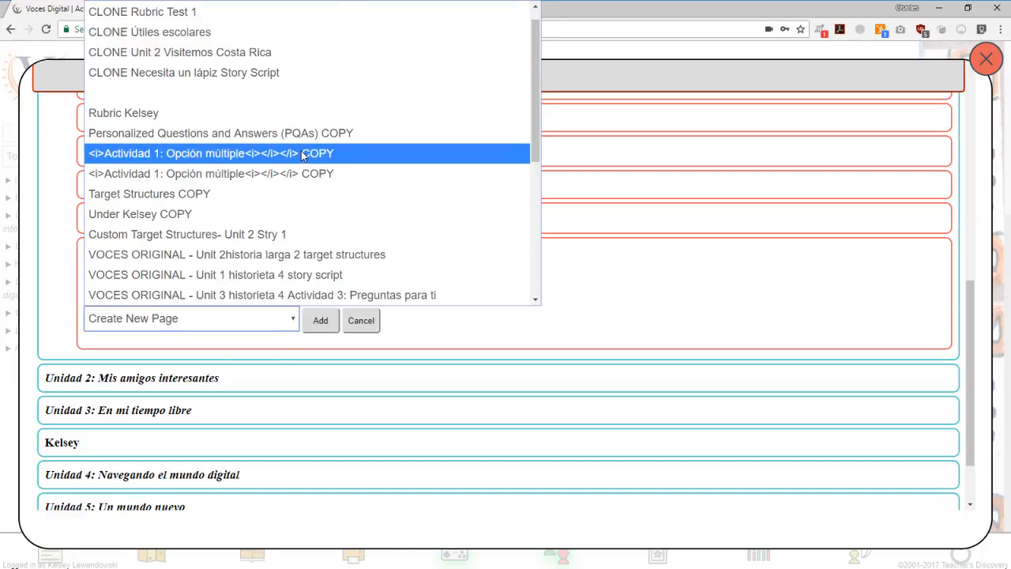
{"action": "scroll", "coordinate": [320, 154], "scroll_direction": "down", "scroll_amount": 2}
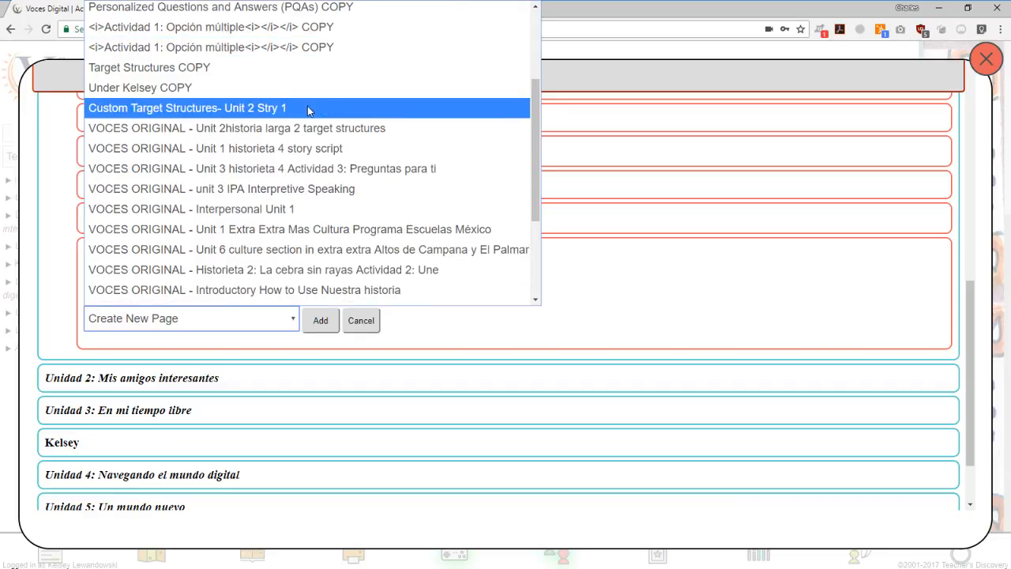
{"action": "left_click", "coordinate": [245, 109]}
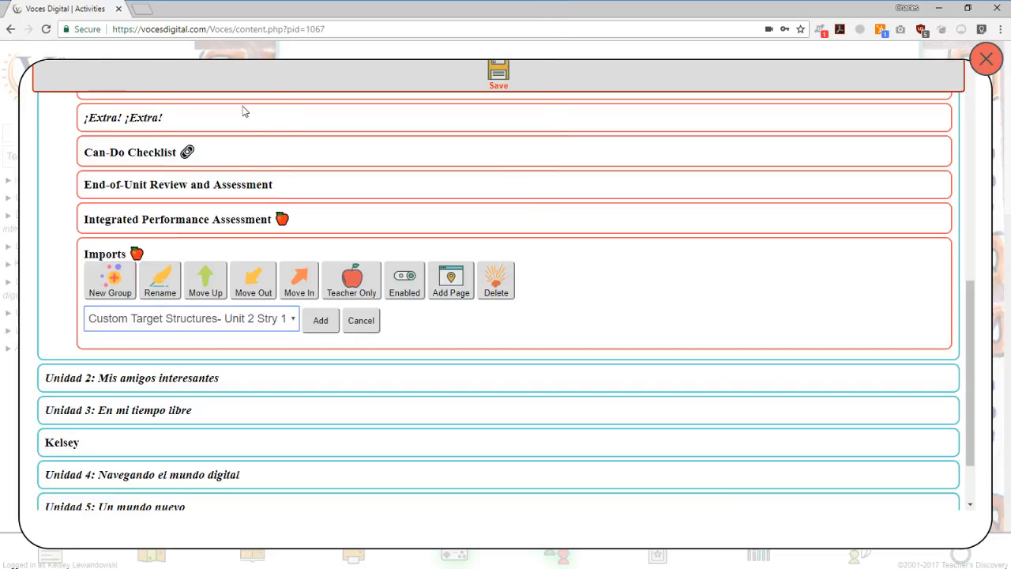
{"action": "left_click", "coordinate": [321, 320]}
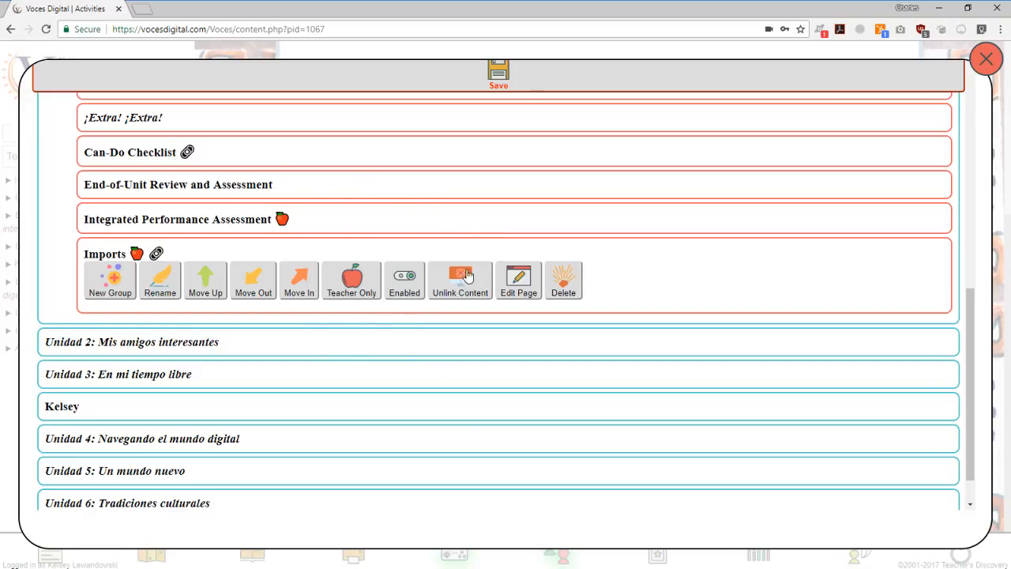
Collapse Unidad 1 and start creating a new page in the custom group between Unidad 3 and Unidad 4.
{"action": "scroll", "coordinate": [466, 278], "scroll_direction": "up", "scroll_amount": 10}
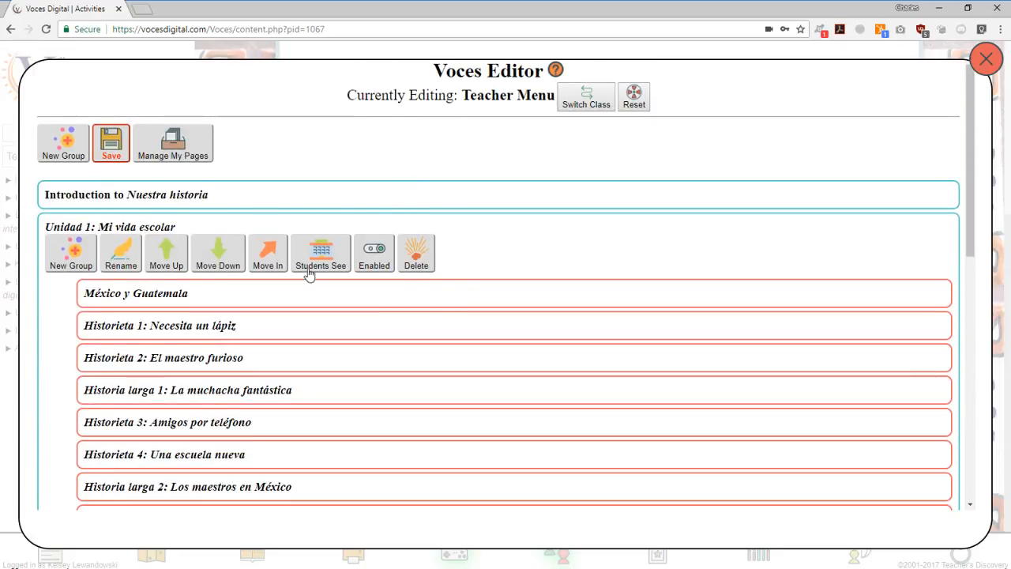
{"action": "scroll", "coordinate": [309, 271], "scroll_direction": "down", "scroll_amount": 10}
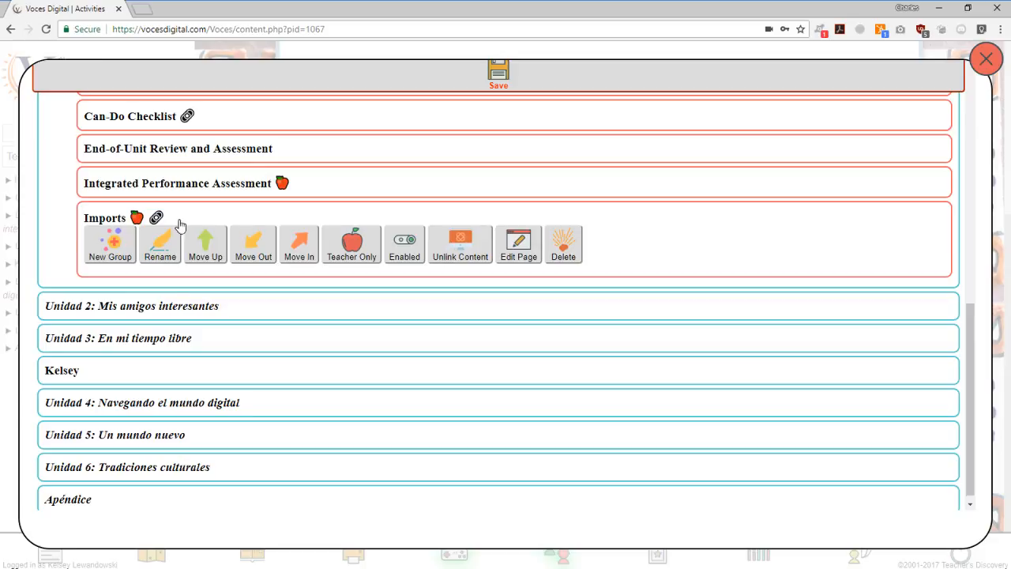
{"action": "scroll", "coordinate": [209, 229], "scroll_direction": "up", "scroll_amount": 10}
{"action": "left_click", "coordinate": [103, 227]}
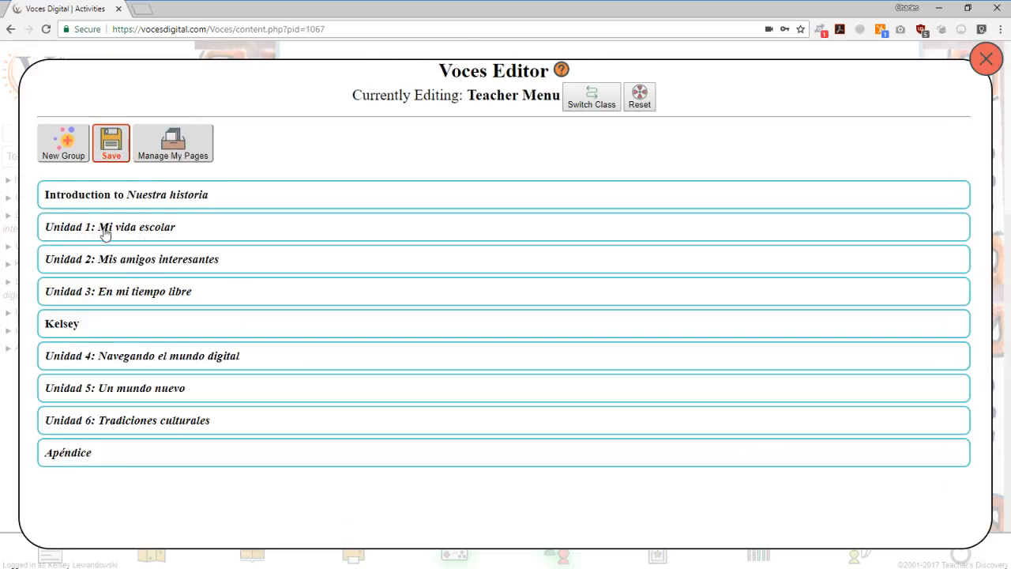
{"action": "left_click", "coordinate": [73, 324]}
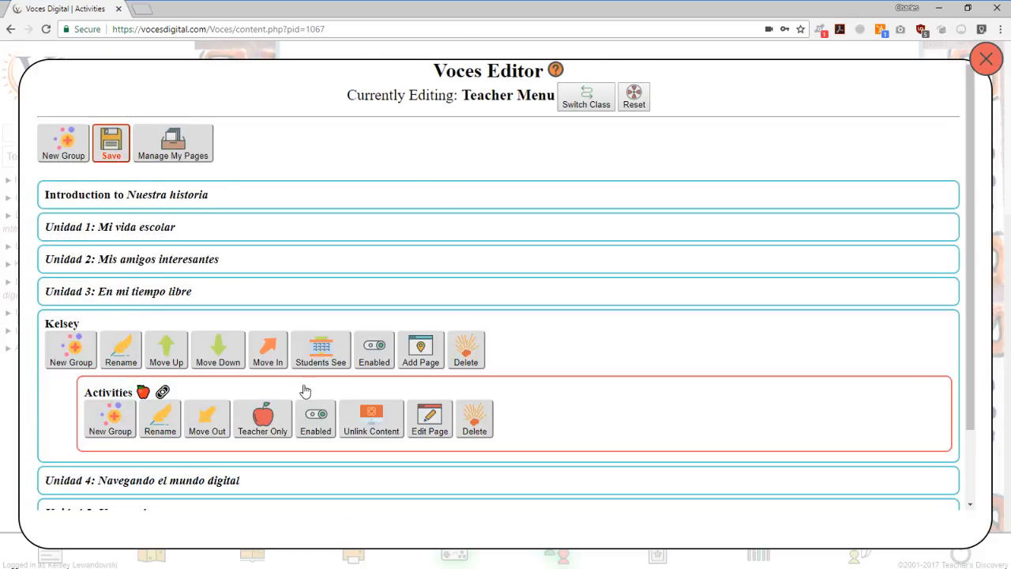
{"action": "scroll", "coordinate": [181, 387], "scroll_direction": "down", "scroll_amount": 1}
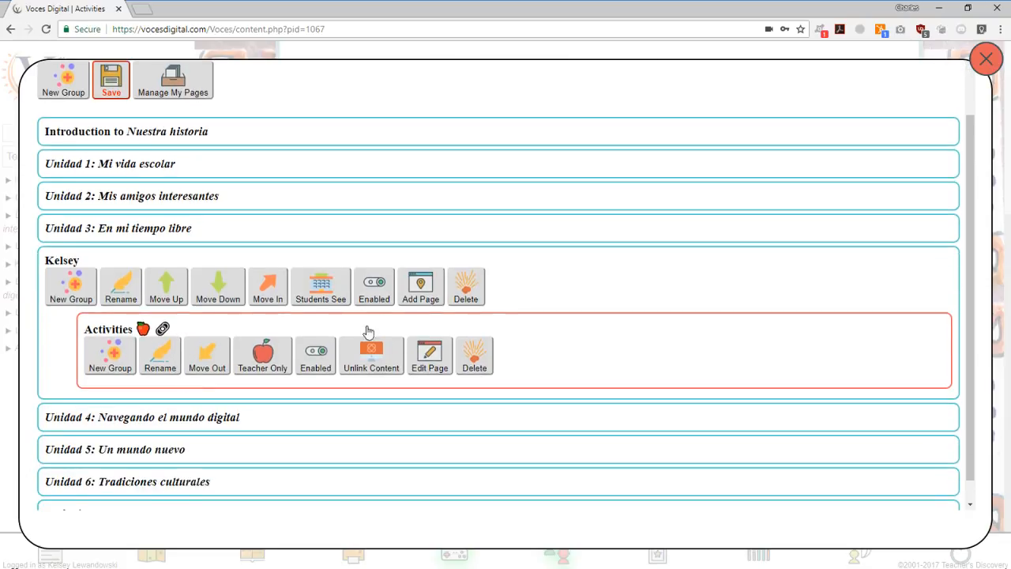
{"action": "left_click", "coordinate": [427, 297]}
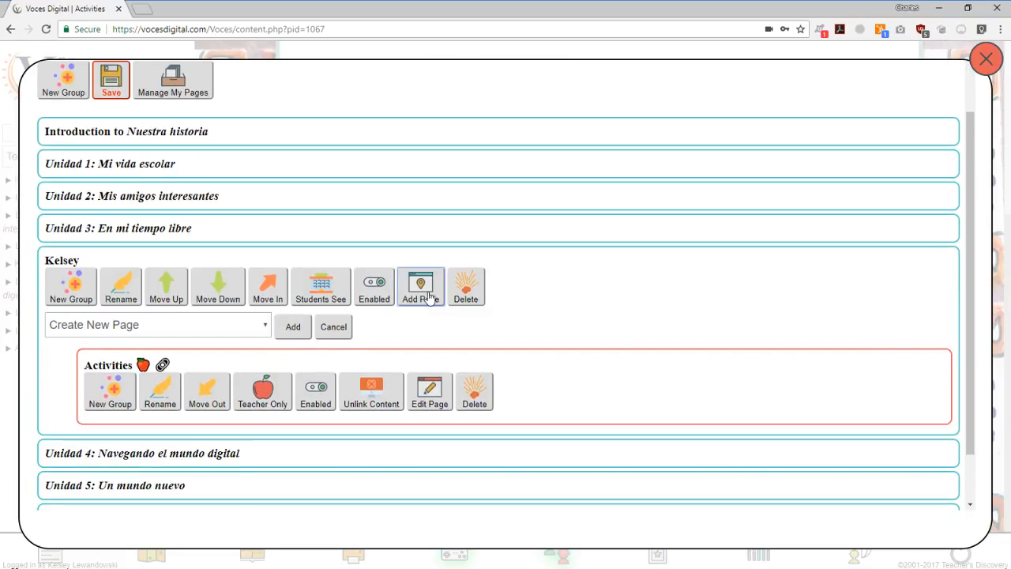
{"action": "left_click", "coordinate": [300, 337]}
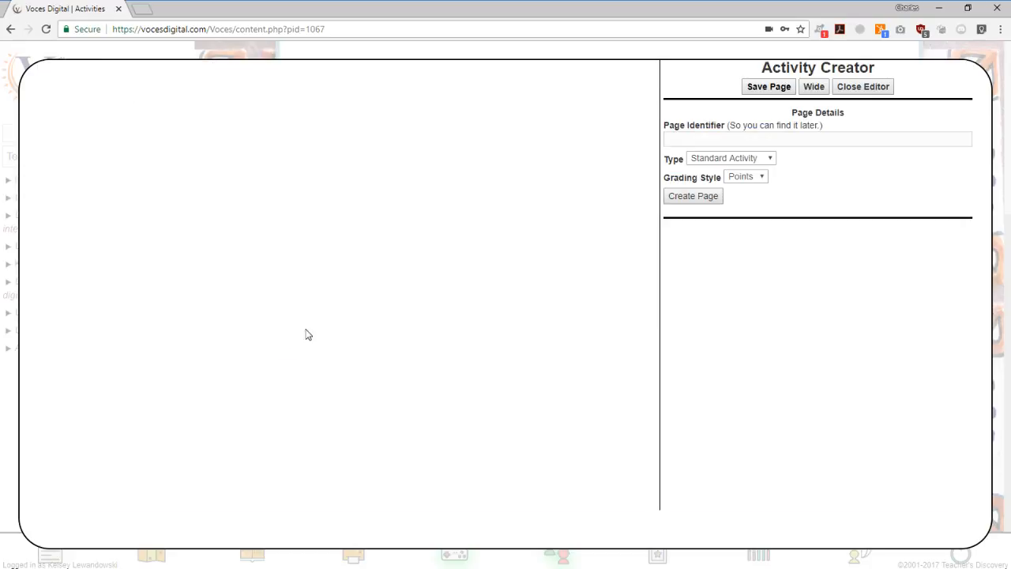
Create a page identified as "REcording Activity" with the Recording Activity type and Points grading.
{"action": "left_click", "coordinate": [699, 141]}
{"action": "type", "text": "RE"}
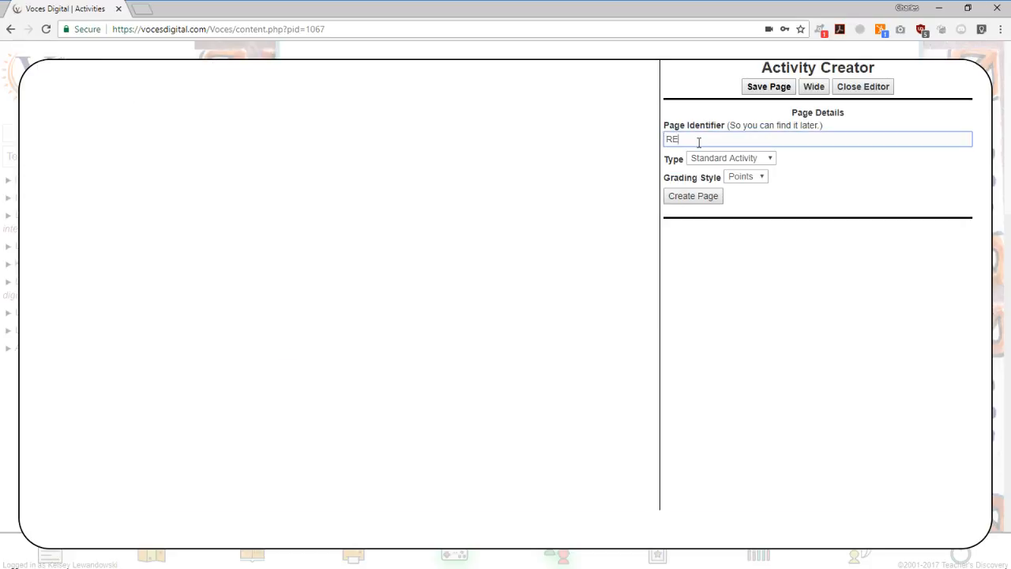
{"action": "type", "text": "cording Activity"}
{"action": "left_click", "coordinate": [695, 158]}
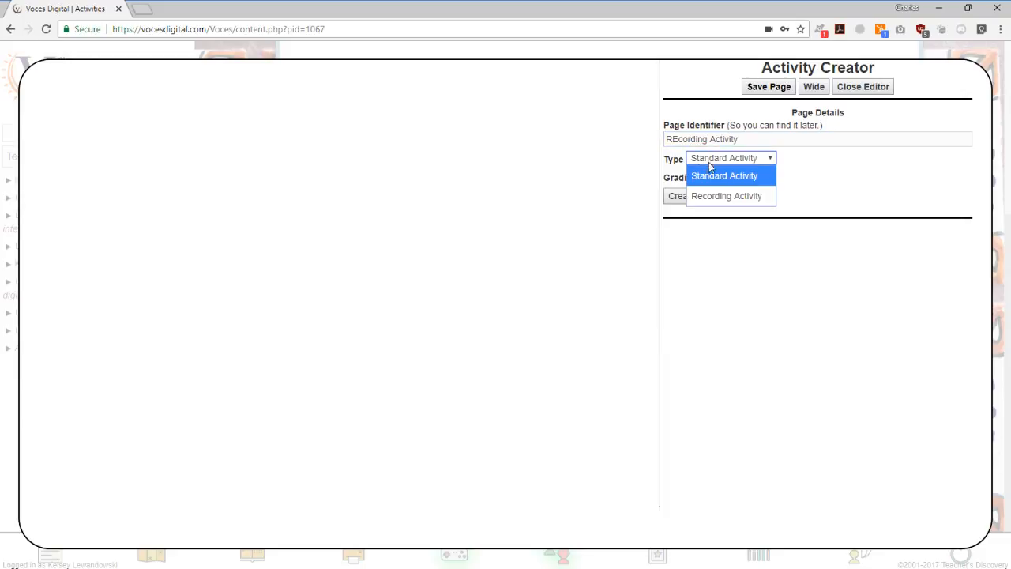
{"action": "left_click", "coordinate": [717, 195]}
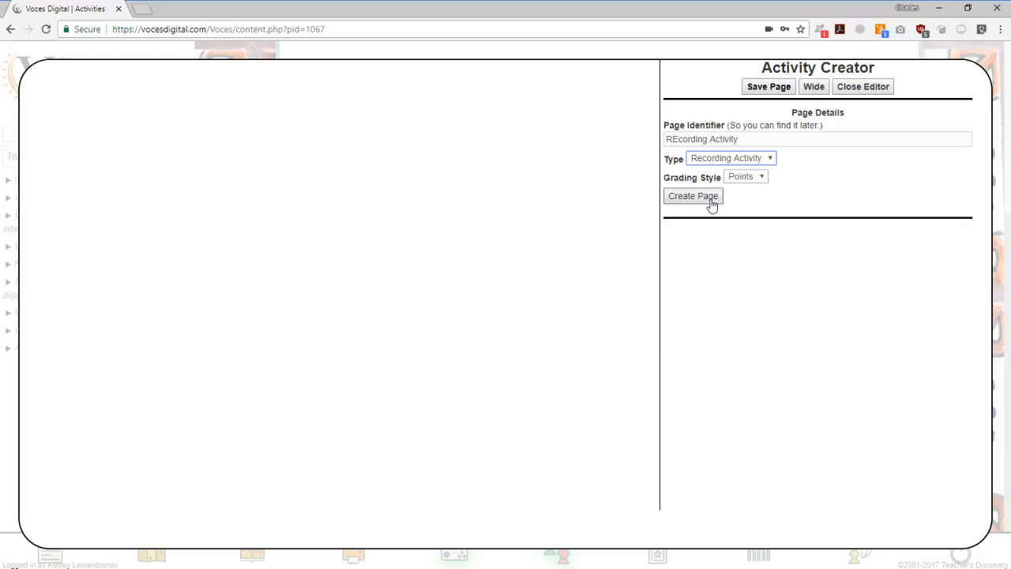
{"action": "left_click", "coordinate": [695, 201]}
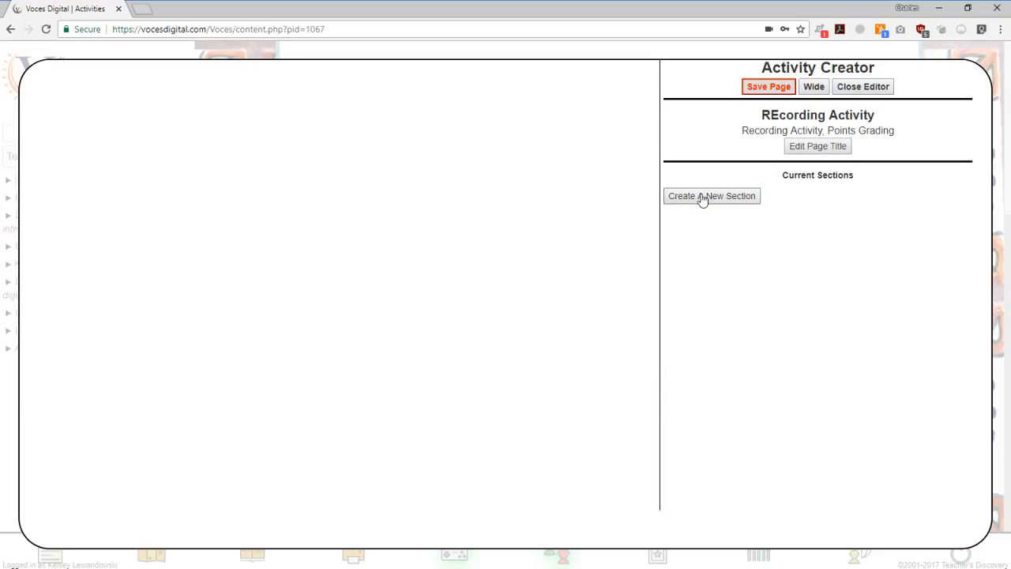
Create a Content Only section labelled "Directions" with section style None and start a new copy block in it.
{"action": "left_click", "coordinate": [702, 199]}
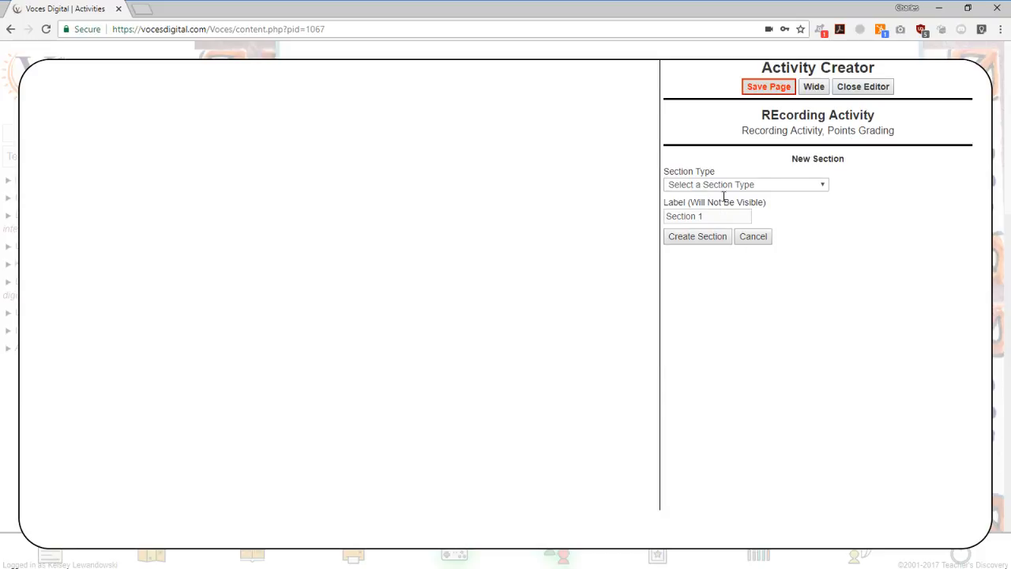
{"action": "left_click", "coordinate": [717, 188]}
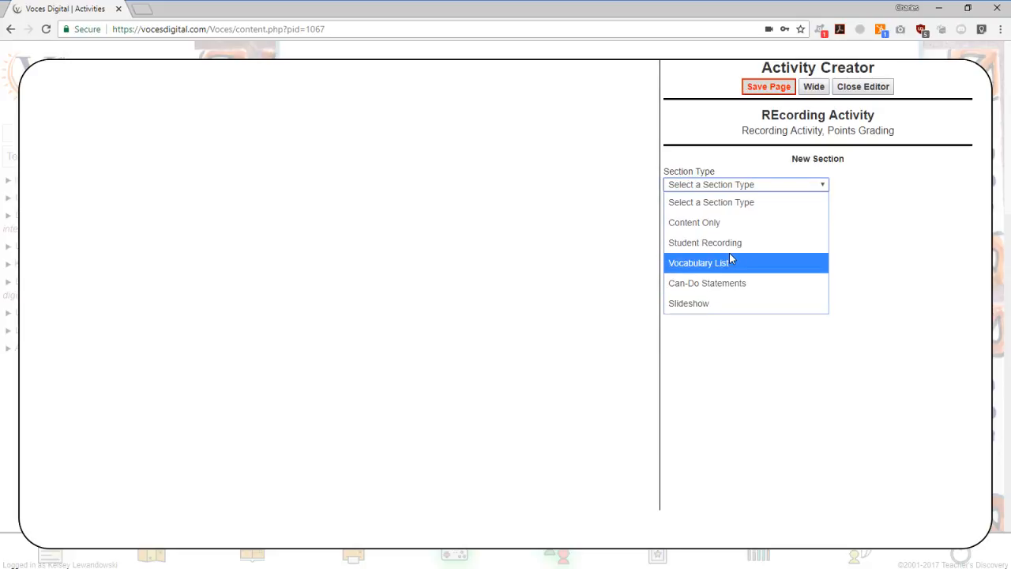
{"action": "left_click", "coordinate": [729, 223]}
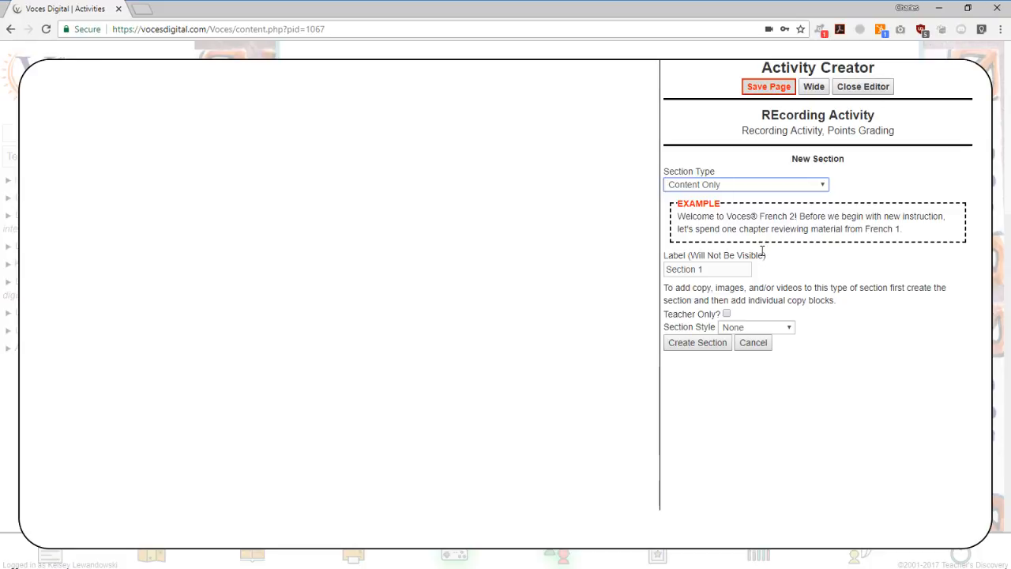
{"action": "double_click", "coordinate": [715, 269]}
{"action": "triple_click", "coordinate": [715, 270]}
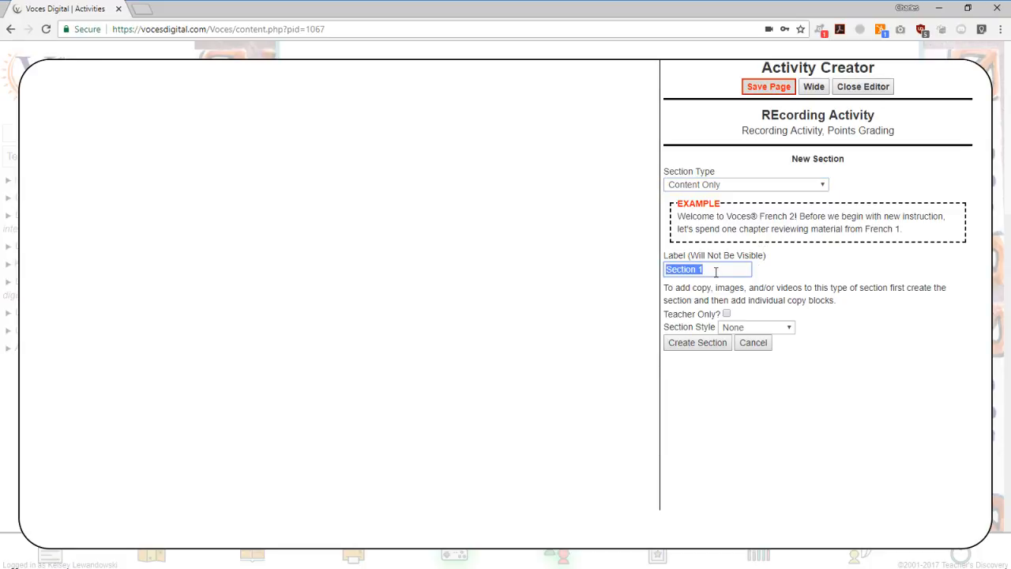
{"action": "type", "text": "Directions"}
{"action": "left_click", "coordinate": [747, 327]}
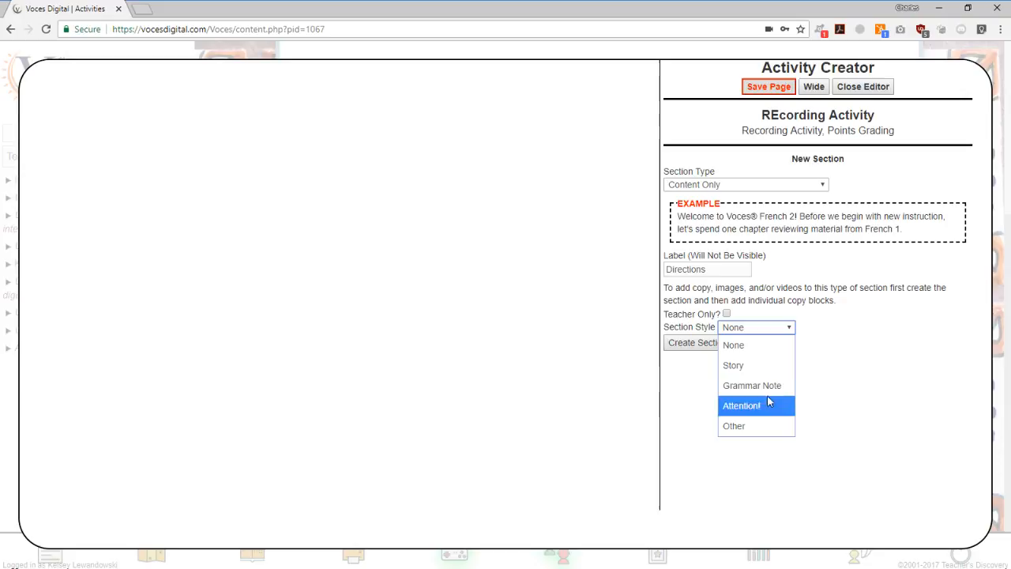
{"action": "left_click", "coordinate": [760, 348]}
{"action": "left_click", "coordinate": [699, 344]}
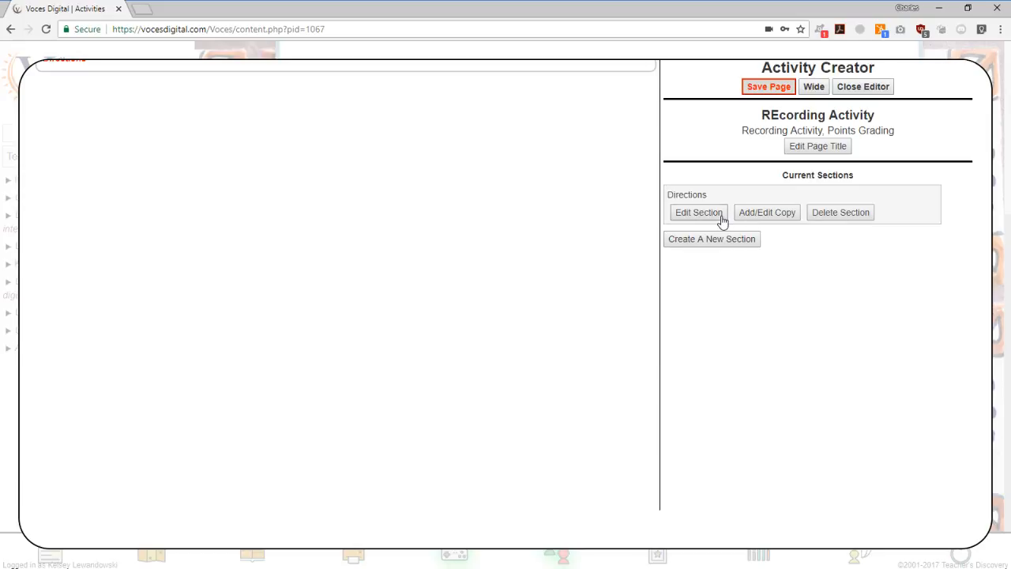
{"action": "left_click", "coordinate": [770, 213]}
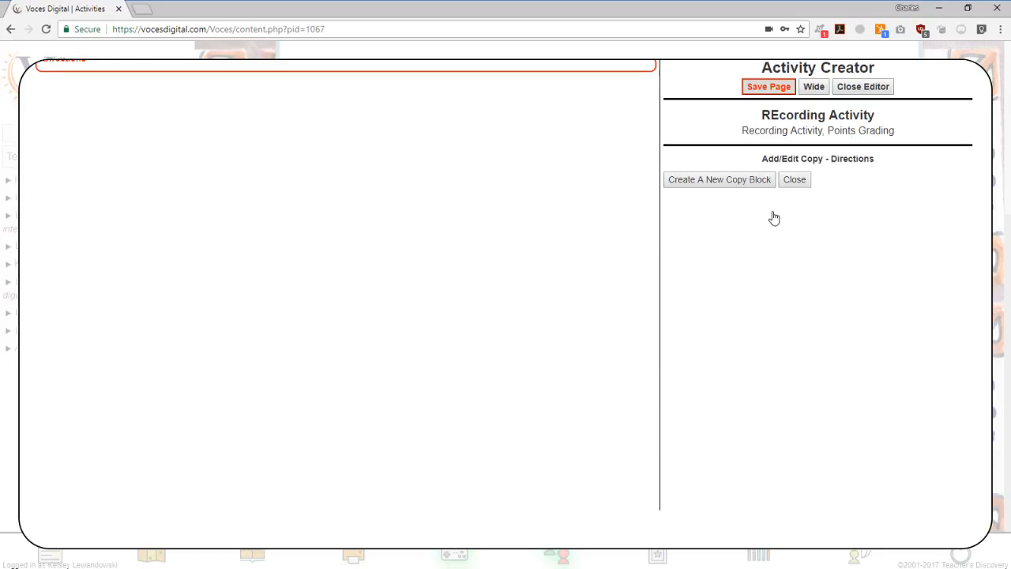
{"action": "left_click", "coordinate": [710, 187]}
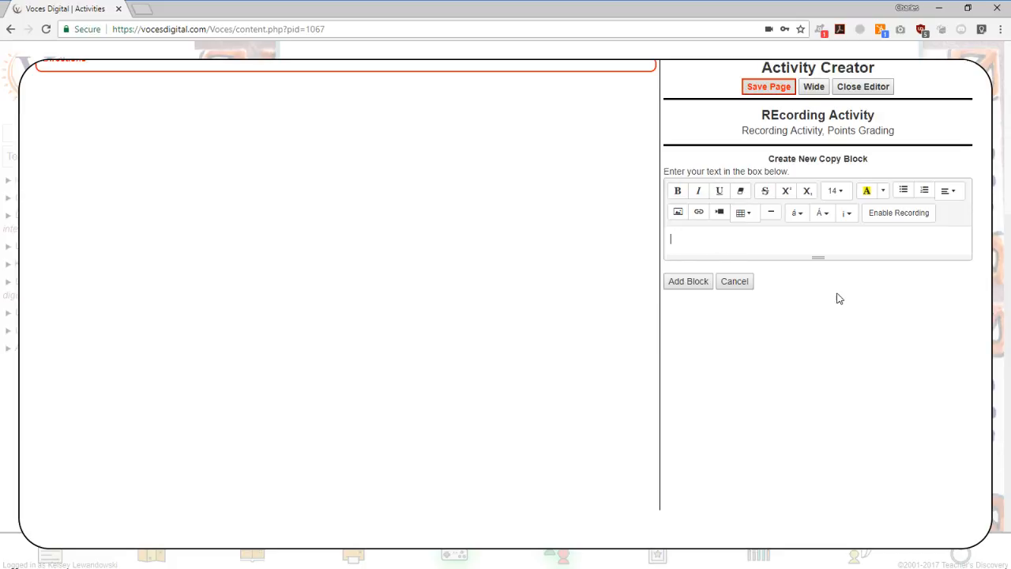
{"action": "type", "text": "Record your s"}
{"action": "type", "text": "eaction to this "}
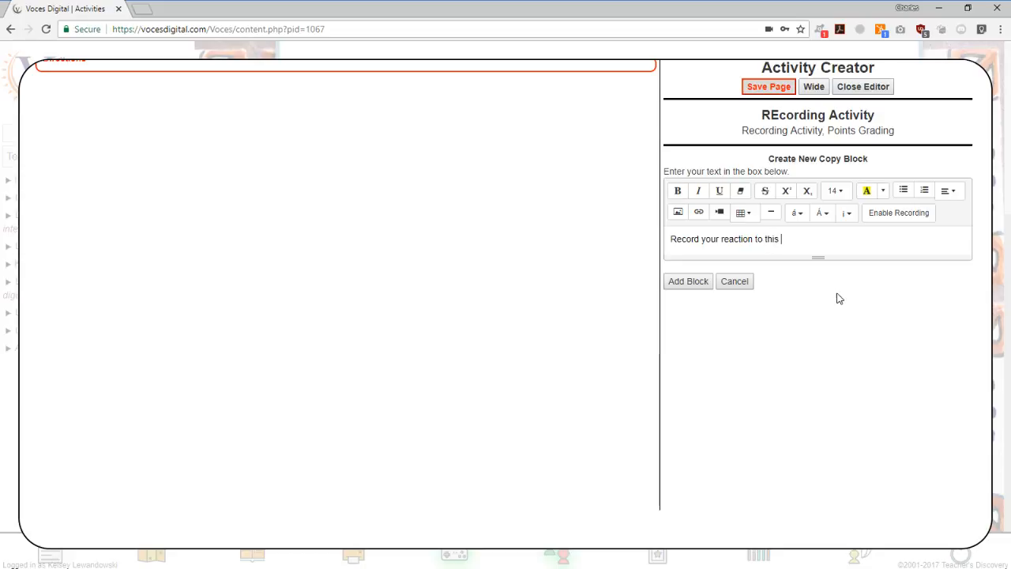
{"action": "type", "text": "image"}
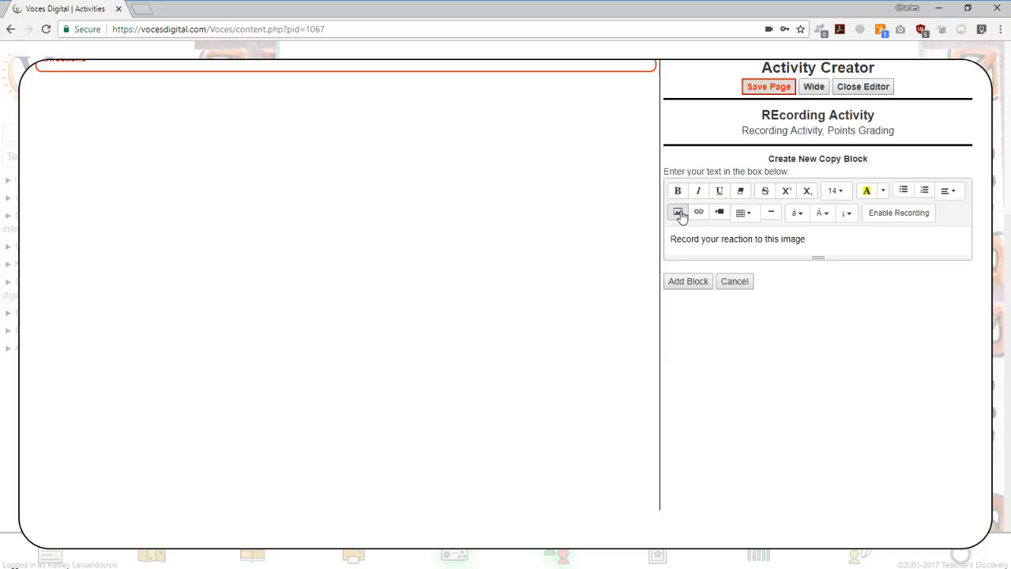
{"action": "triple_click", "coordinate": [715, 237]}
{"action": "key", "text": "BackSpace"}
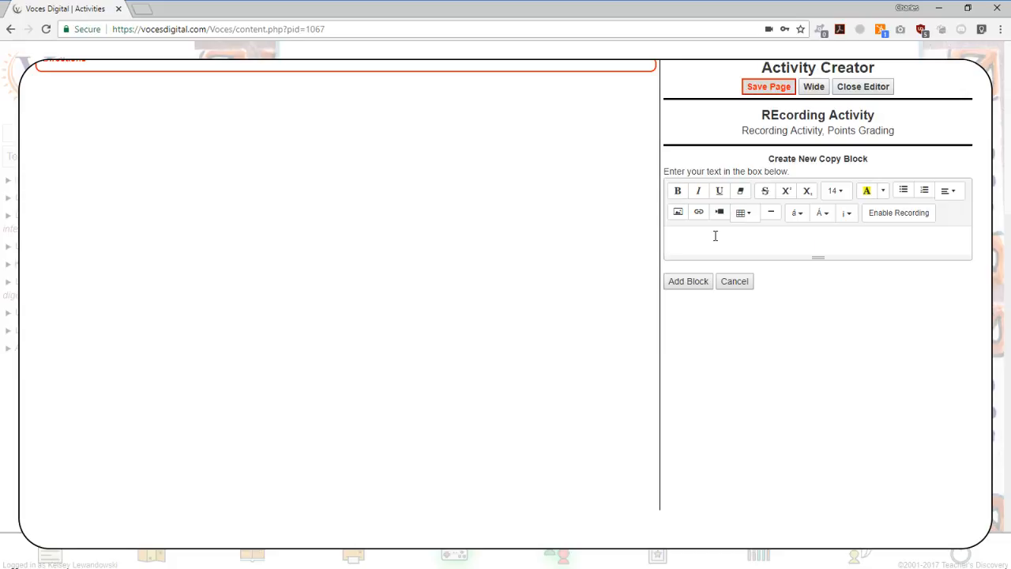
Add the copy block "Our school dance is Friday - record yourself asking for tickets" to the Directions section and close its copy editor.
{"action": "type", "text": "P"}
{"action": "key", "text": "BackSpace"}
{"action": "type", "text": "our school dance is Friday - record yourself asking"}
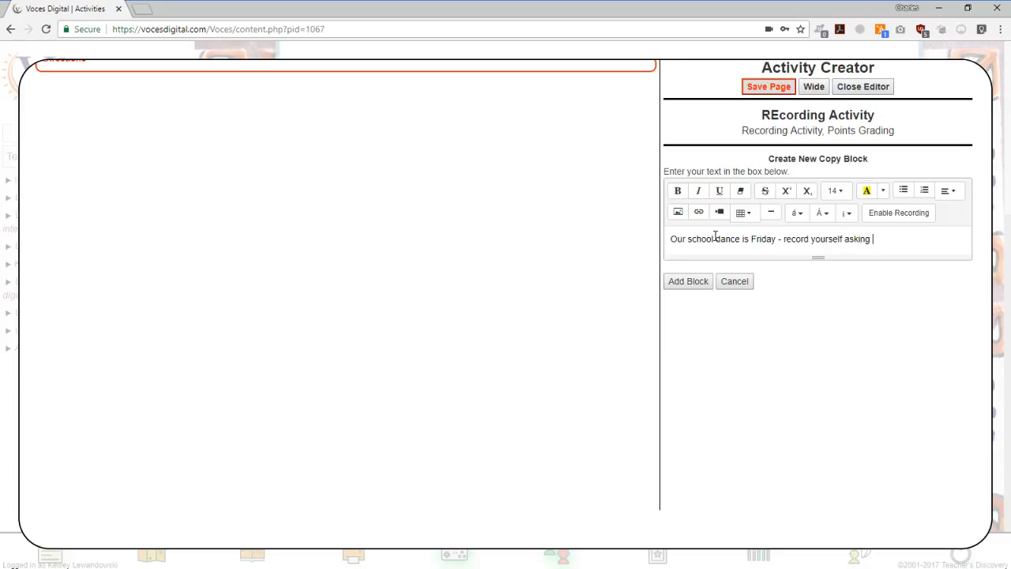
{"action": "type", "text": " for tickets"}
{"action": "left_click", "coordinate": [692, 283]}
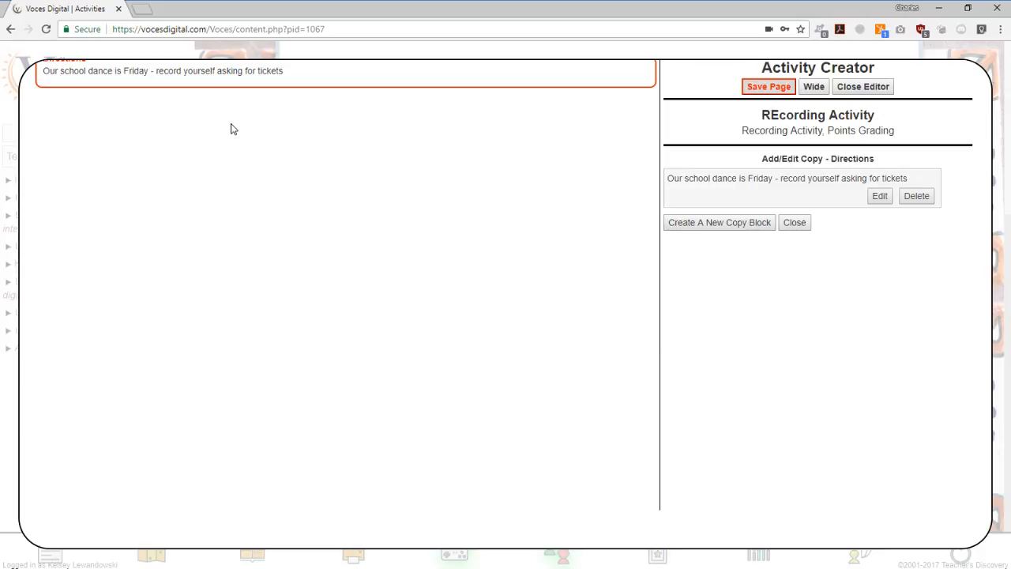
{"action": "left_click", "coordinate": [795, 224]}
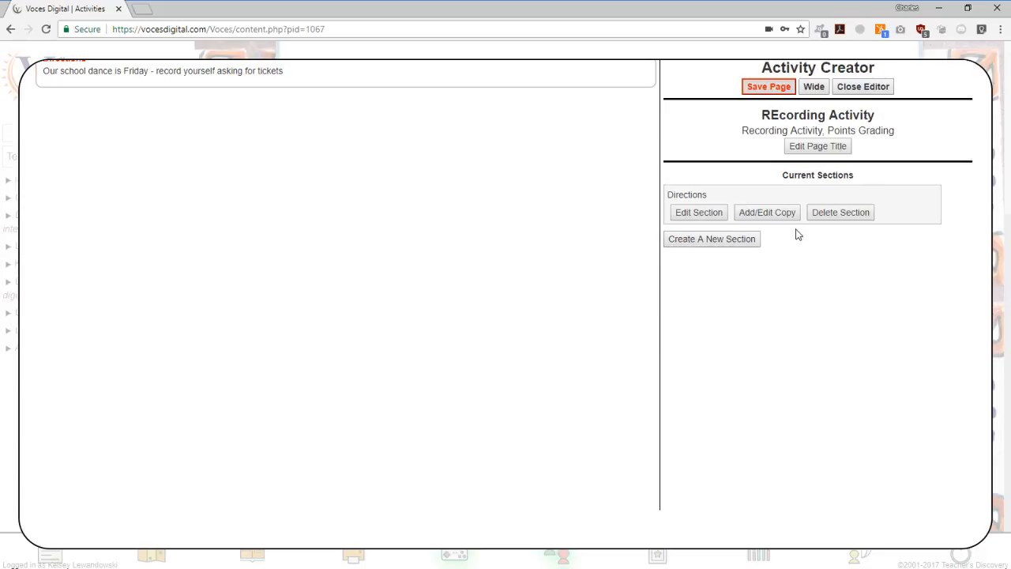
Set up a new Student Recording section and label it "Recording".
{"action": "left_click", "coordinate": [714, 244]}
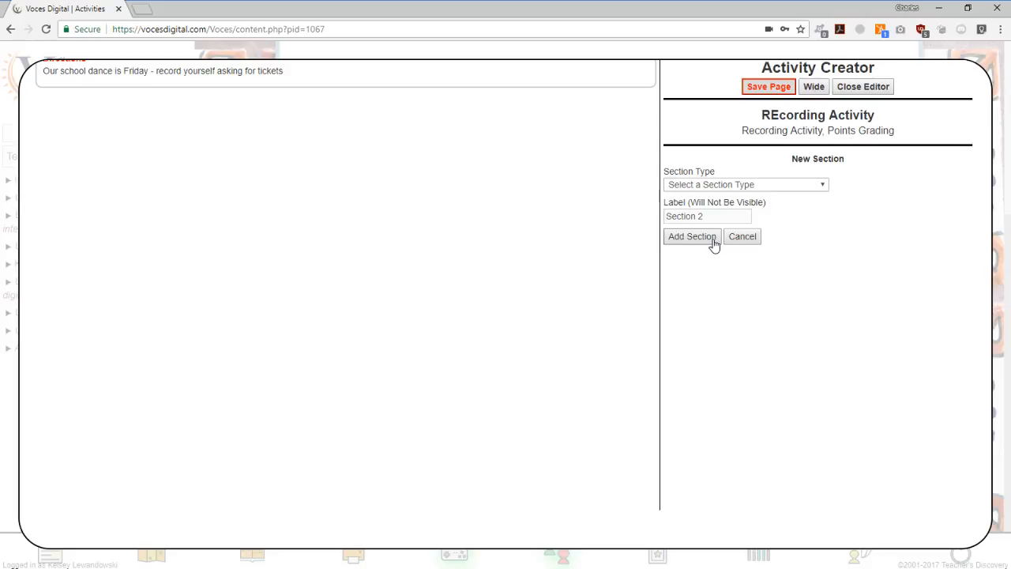
{"action": "left_click", "coordinate": [717, 187]}
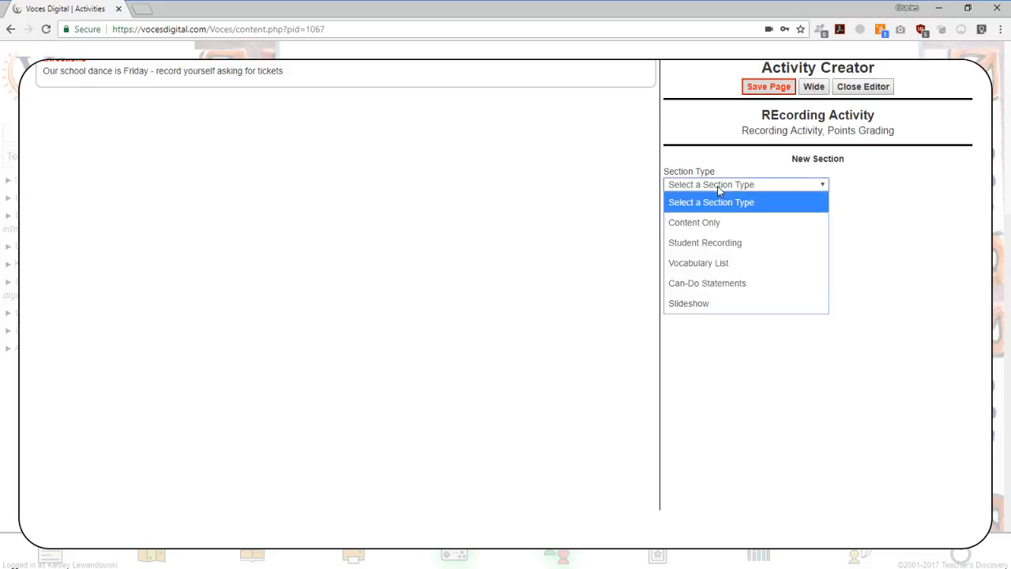
{"action": "left_click", "coordinate": [720, 239]}
{"action": "triple_click", "coordinate": [705, 245]}
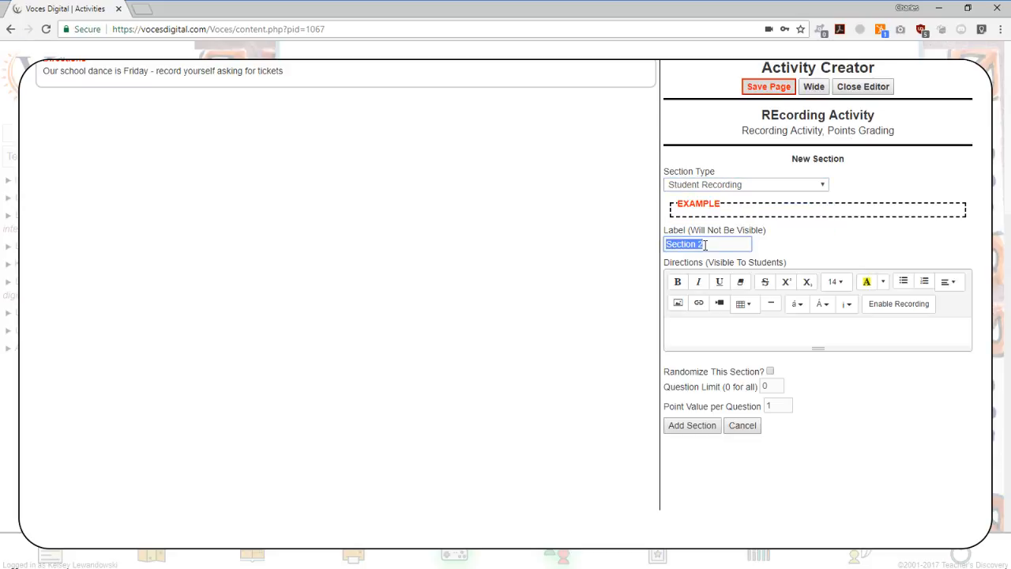
{"action": "type", "text": "REcording"}
{"action": "left_click", "coordinate": [679, 243]}
{"action": "key", "text": "BackSpace"}
{"action": "type", "text": "e"}
Enter the directions "Click record - you can record as many as you need to - the teacher will get the most recent" and add the section.
{"action": "left_click", "coordinate": [714, 324]}
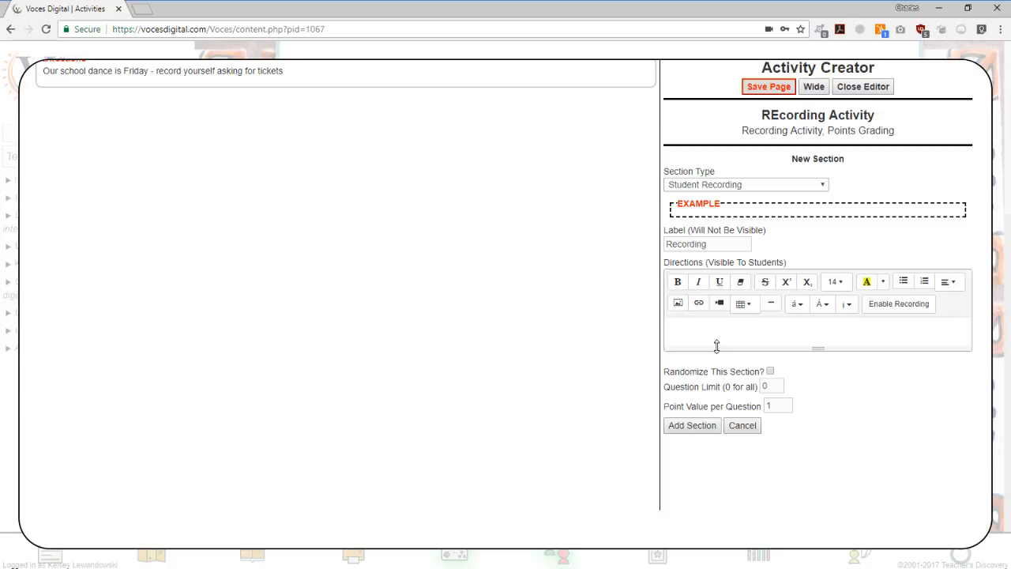
{"action": "type", "text": "Click record - y"}
{"action": "key", "text": "BackSpace"}
{"action": "key", "text": "BackSpace"}
{"action": "type", "text": "record as many as you need to"}
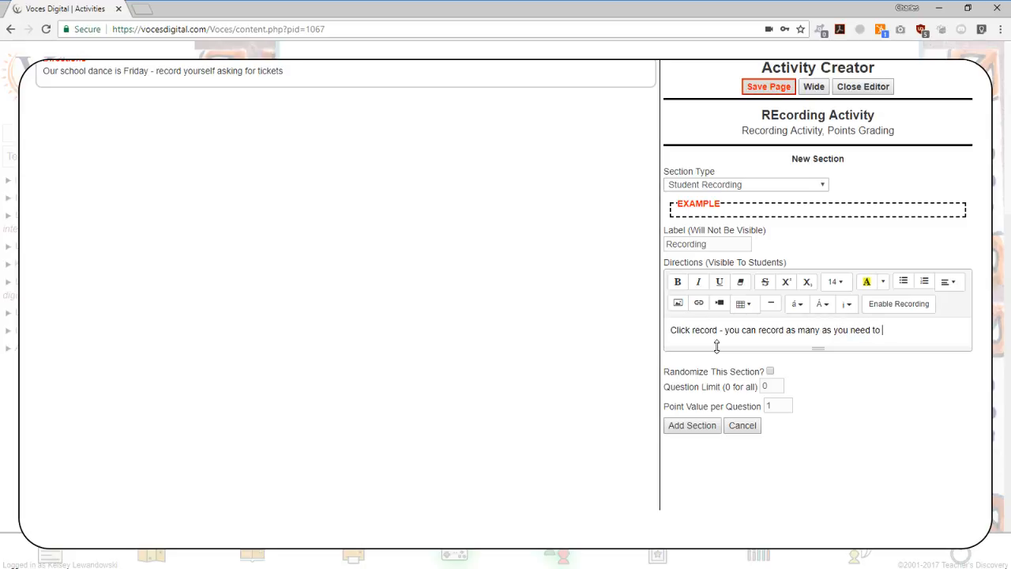
{"action": "type", "text": " - the teacher will get the m"}
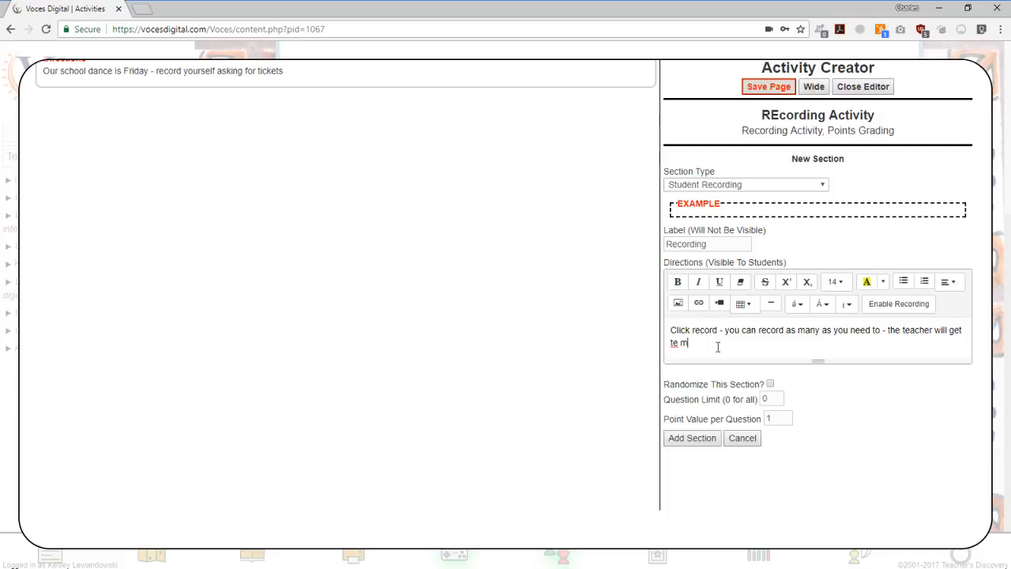
{"action": "key", "text": "BackSpace"}
{"action": "key", "text": "BackSpace"}
{"action": "key", "text": "BackSpace"}
{"action": "type", "text": "he most recent"}
{"action": "left_click", "coordinate": [702, 443]}
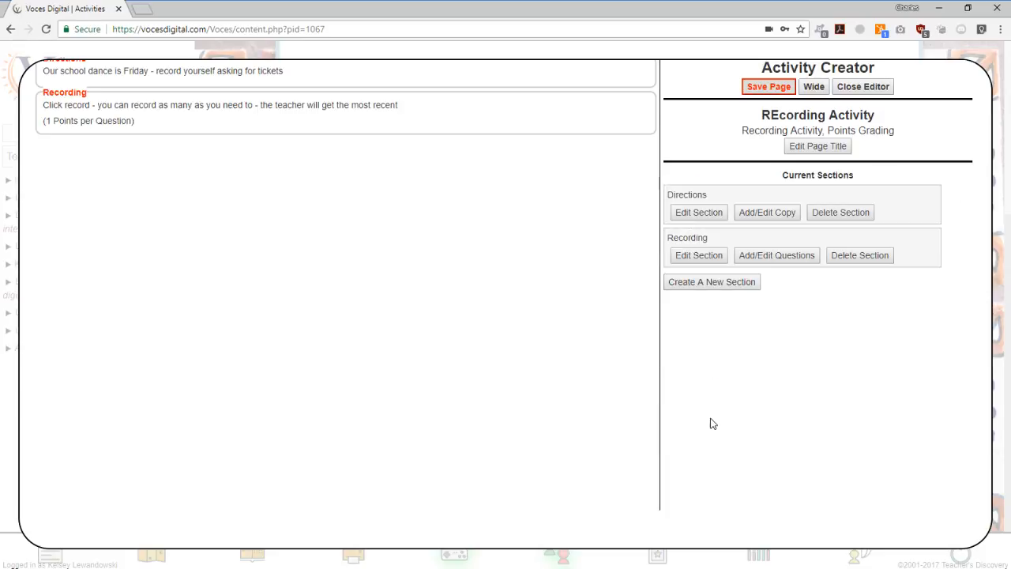
Add the question "What are you wearing to the dance?" to the Recording section and try its record control in the preview.
{"action": "left_click", "coordinate": [770, 256]}
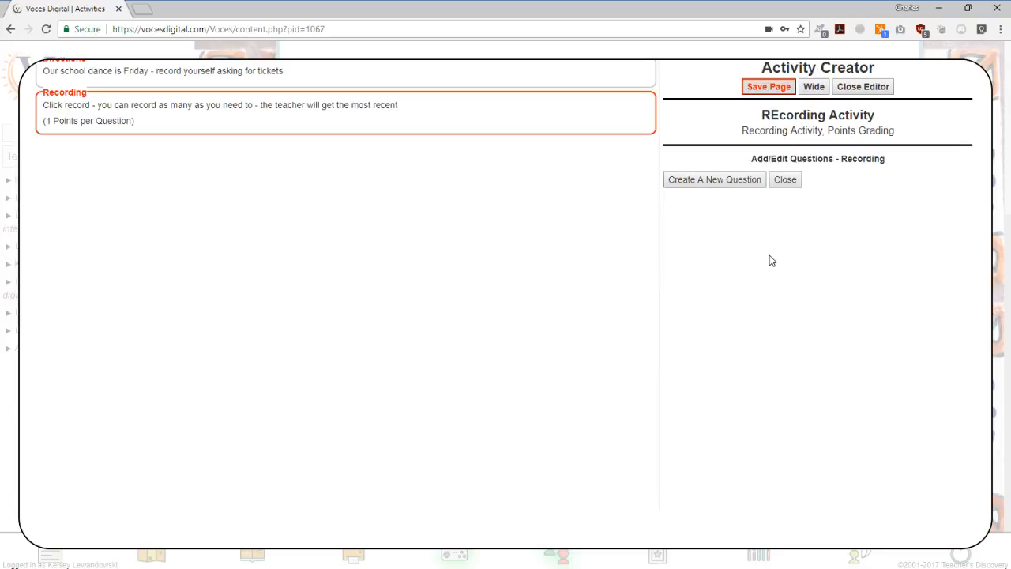
{"action": "left_click", "coordinate": [698, 182]}
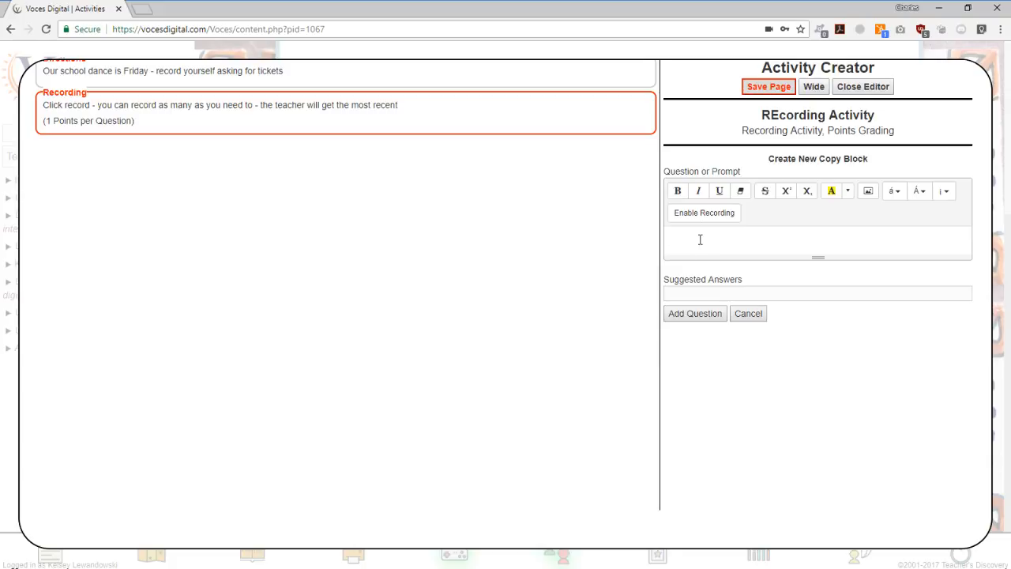
{"action": "type", "text": "What are you wearing to the dance?"}
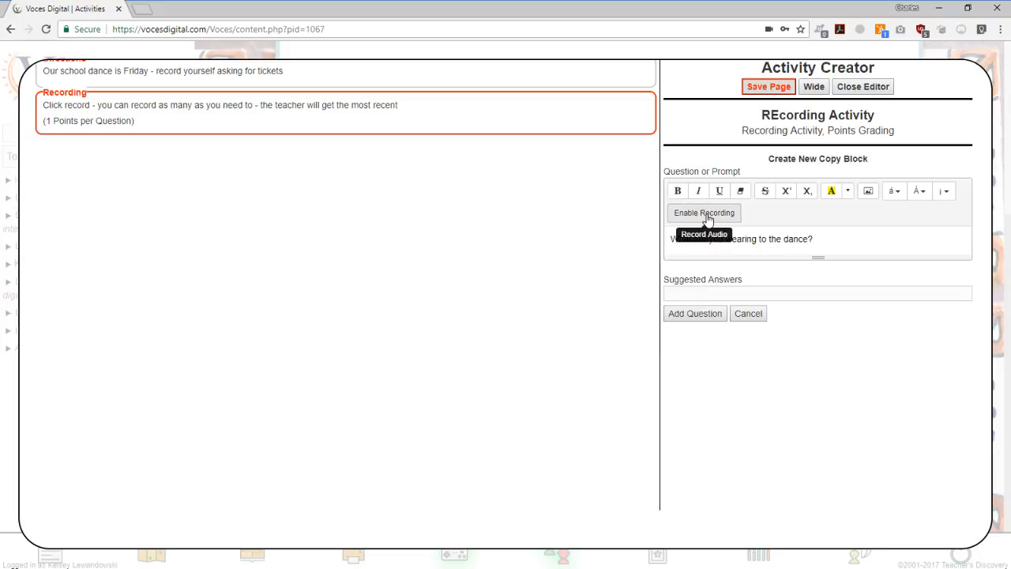
{"action": "left_click", "coordinate": [699, 314]}
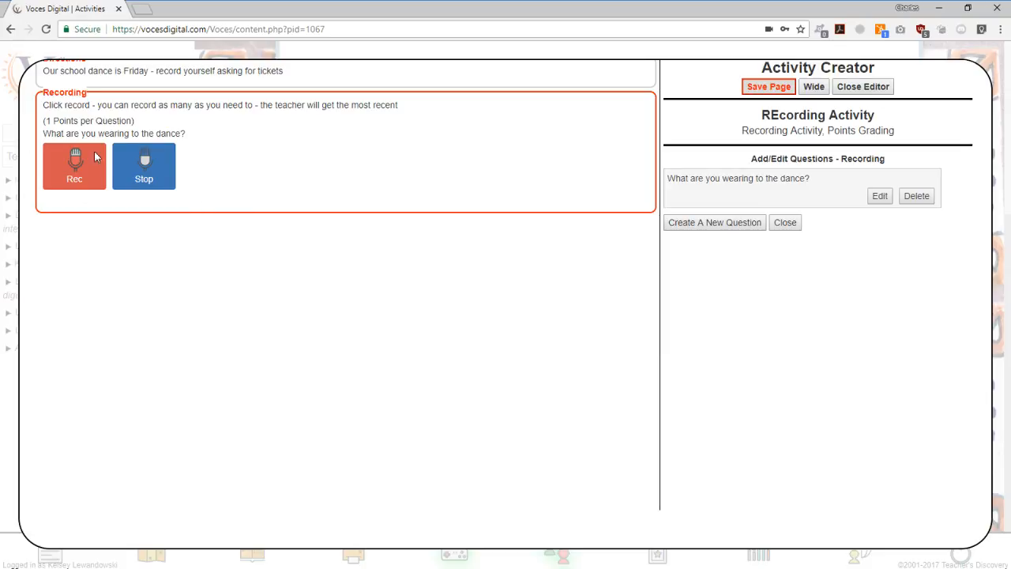
{"action": "left_click", "coordinate": [79, 164]}
Add a second question reading "additional question" to the Recording section, then save the page and close the editor.
{"action": "left_click", "coordinate": [716, 225]}
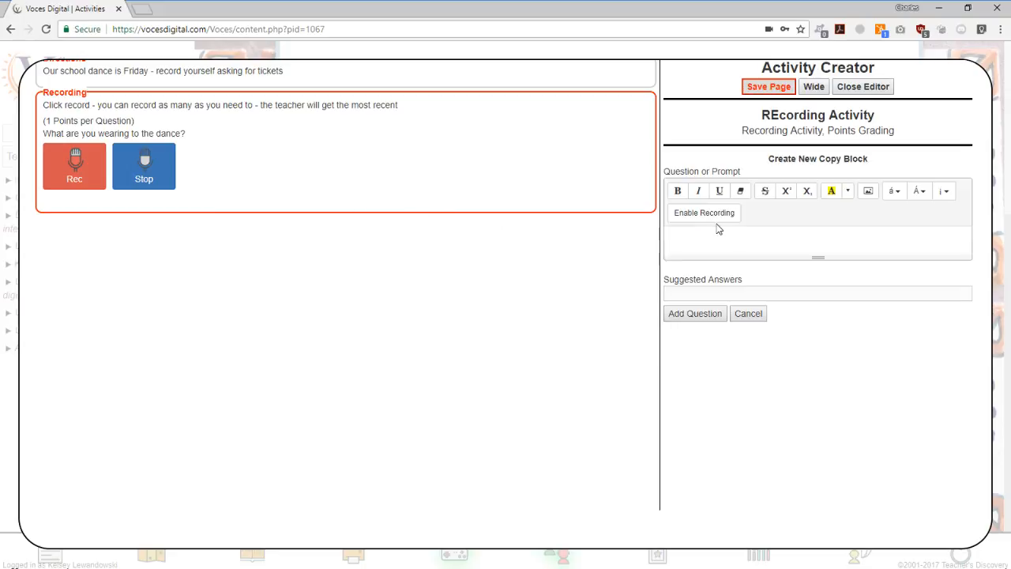
{"action": "type", "text": "additional question"}
{"action": "left_click", "coordinate": [692, 314]}
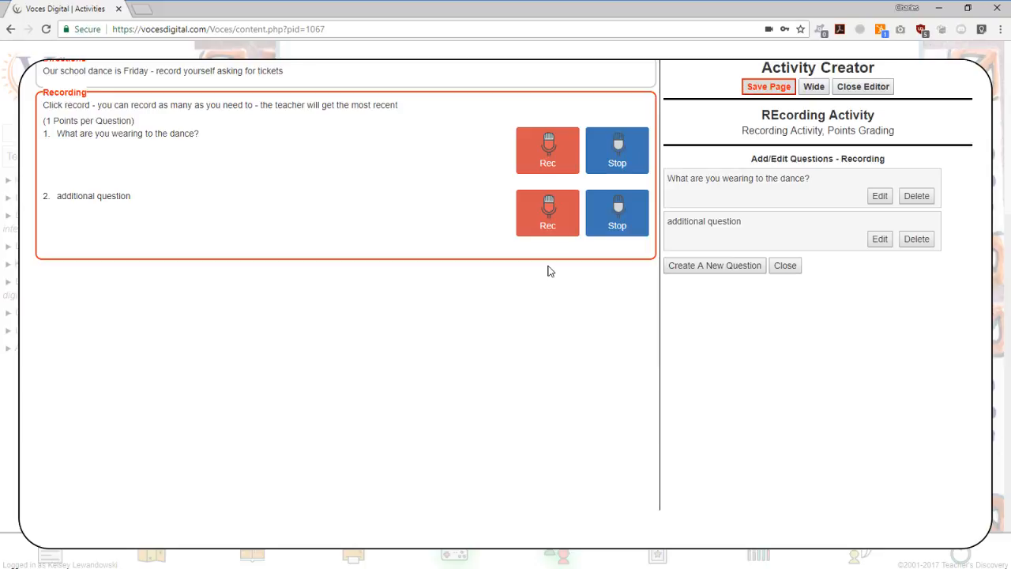
{"action": "left_click", "coordinate": [768, 91]}
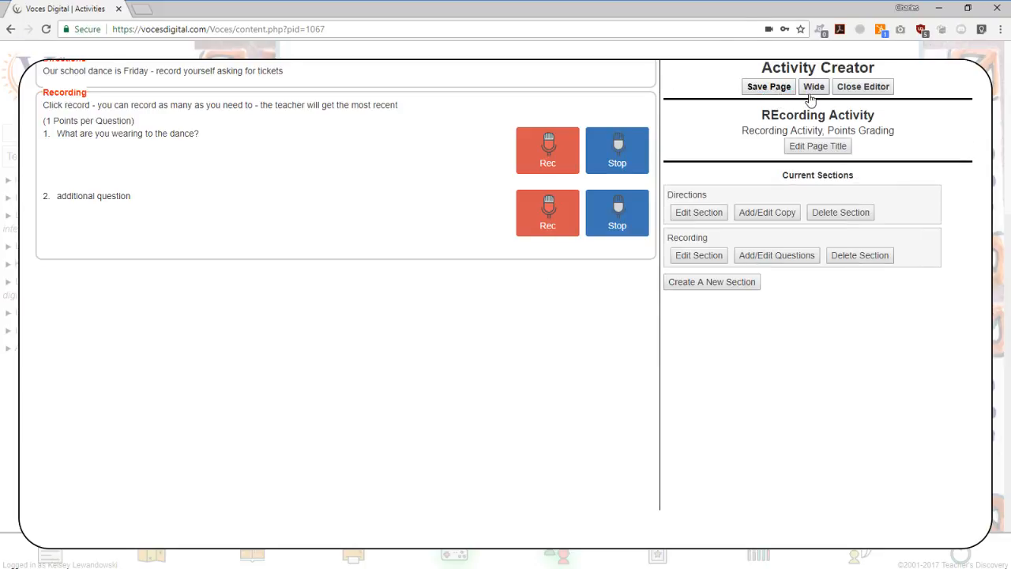
{"action": "left_click", "coordinate": [853, 87]}
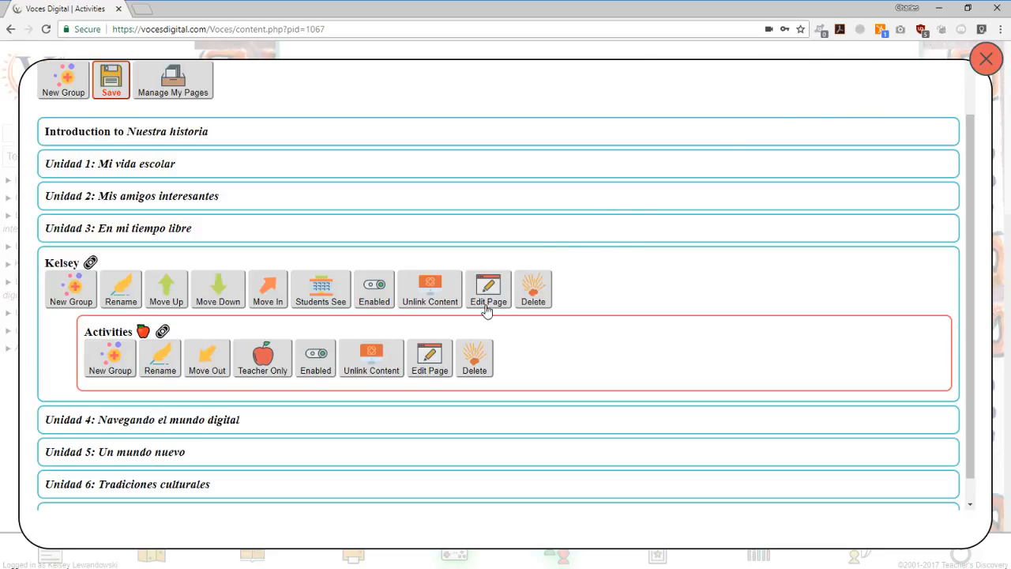
Create a new group named "Multiple Choice" inside the Activities group.
{"action": "scroll", "coordinate": [574, 306], "scroll_direction": "down", "scroll_amount": 1}
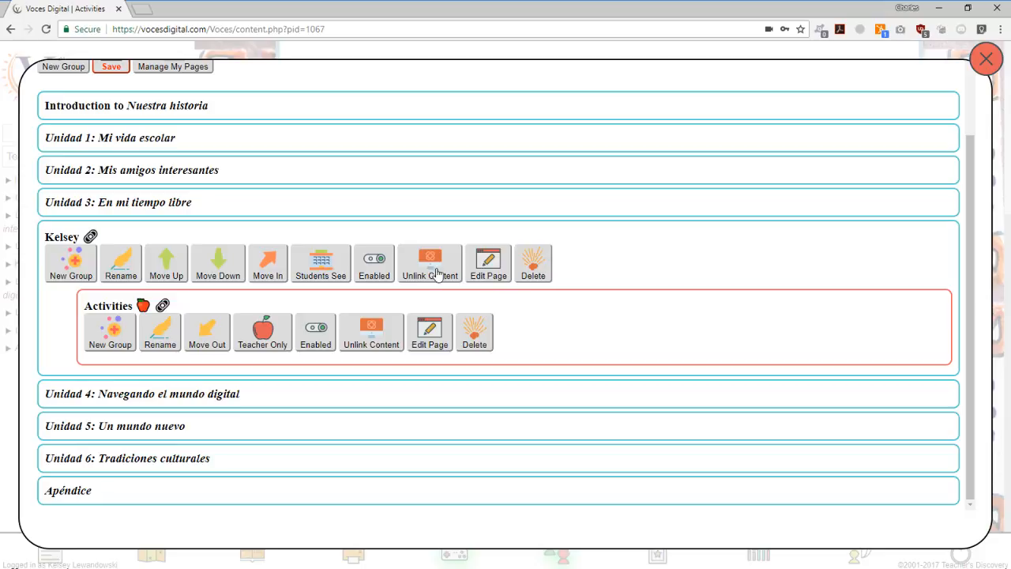
{"action": "left_click", "coordinate": [112, 334]}
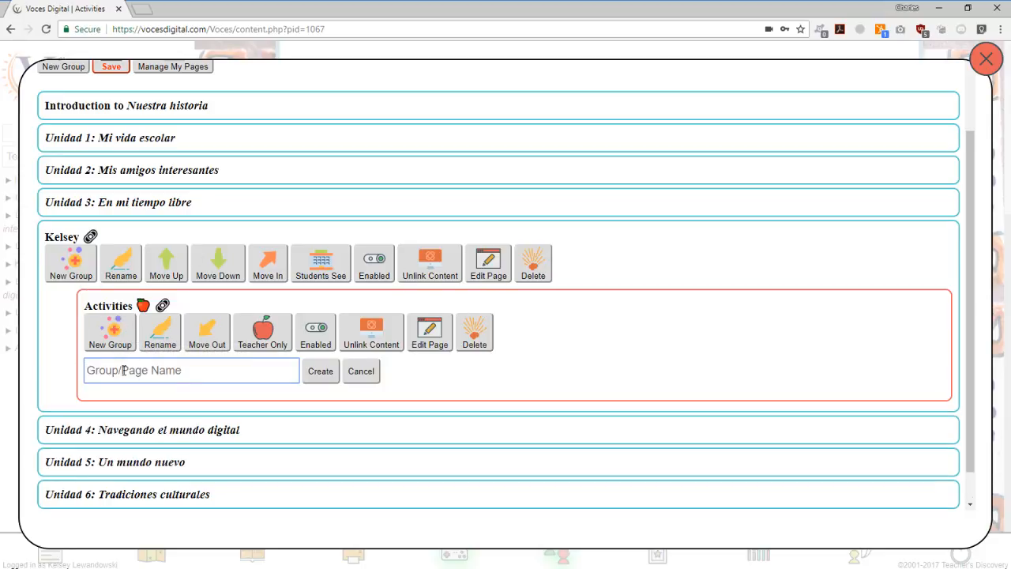
{"action": "type", "text": "M"}
{"action": "key", "text": "BackSpace"}
{"action": "type", "text": "Mu"}
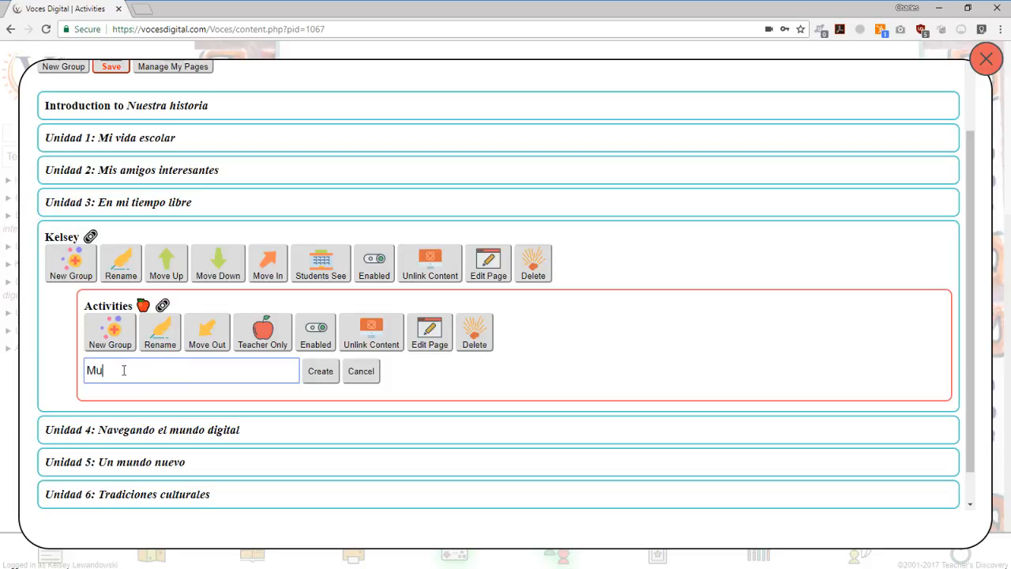
{"action": "type", "text": "ltiple Choice"}
{"action": "left_click", "coordinate": [315, 373]}
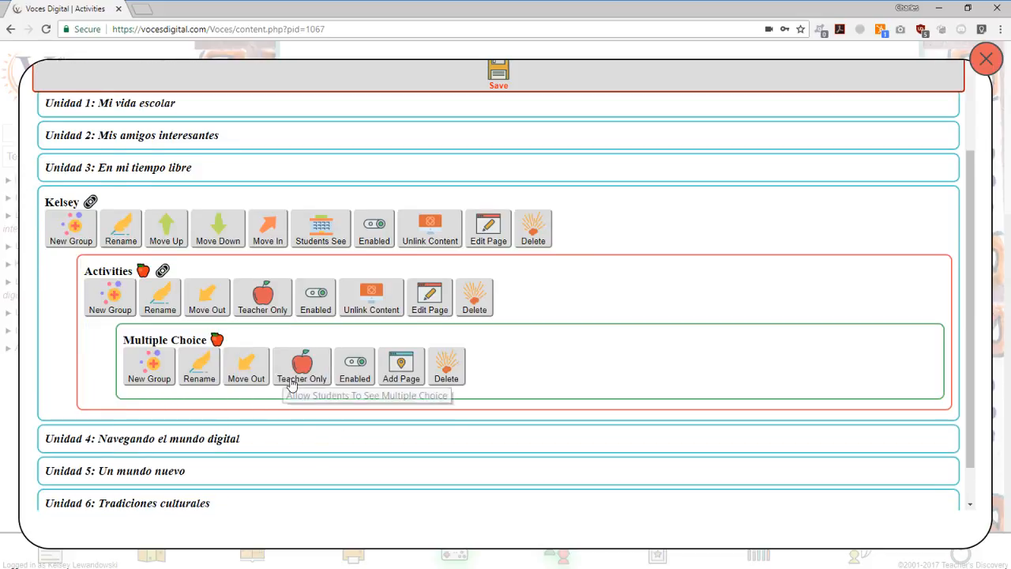
Add a new page to the Multiple Choice group, identified as "Multiple Choice", as a Standard Activity with Points grading.
{"action": "left_click", "coordinate": [404, 365]}
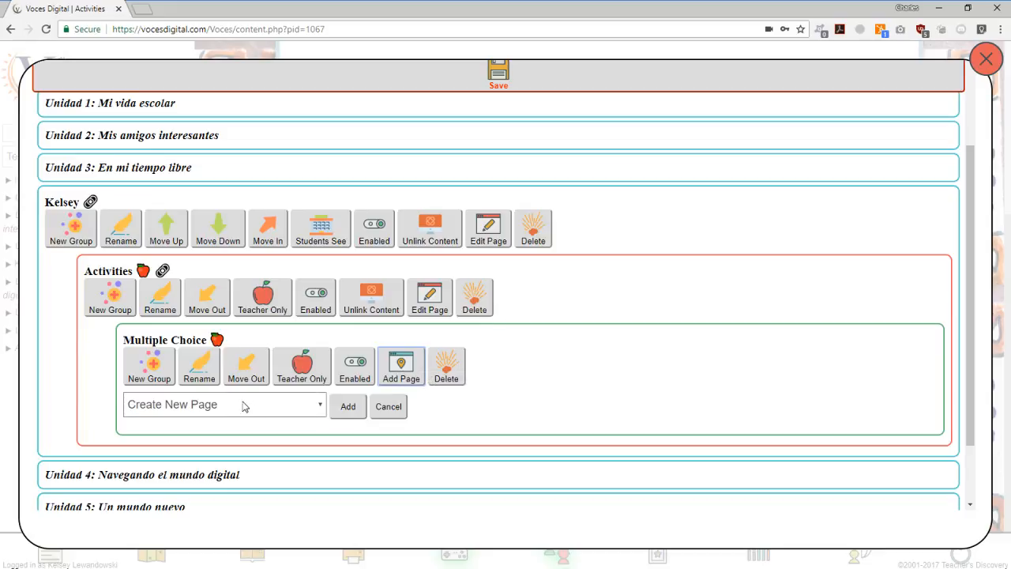
{"action": "left_click", "coordinate": [341, 407]}
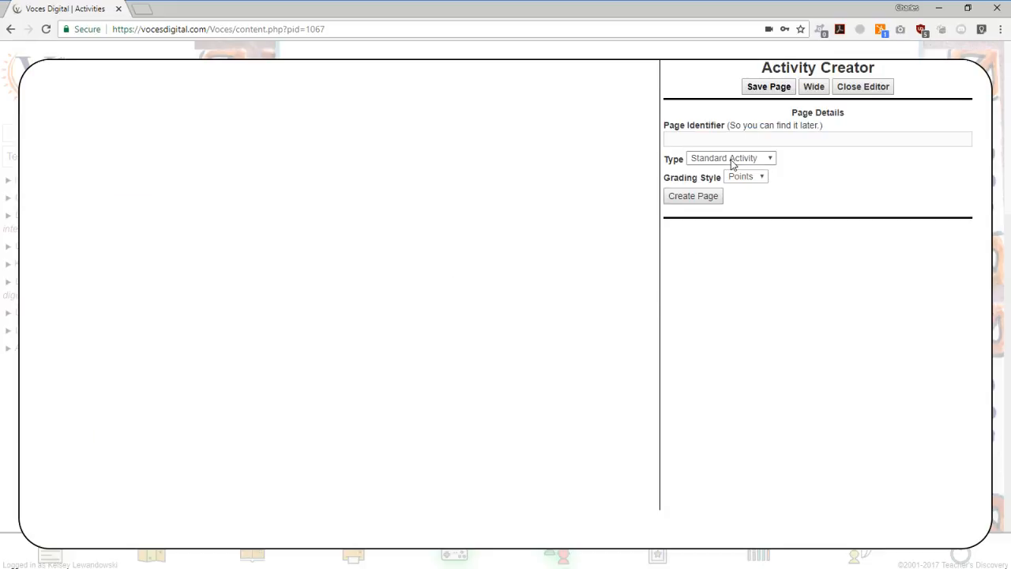
{"action": "left_click", "coordinate": [716, 138]}
{"action": "type", "text": "Mu"}
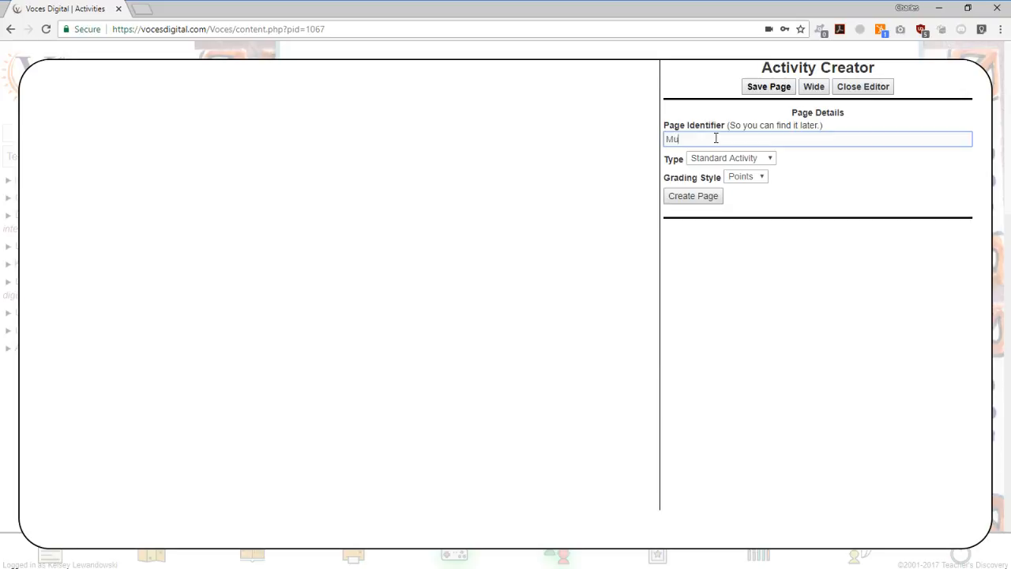
{"action": "type", "text": "ltiple Choice"}
{"action": "left_click", "coordinate": [700, 197]}
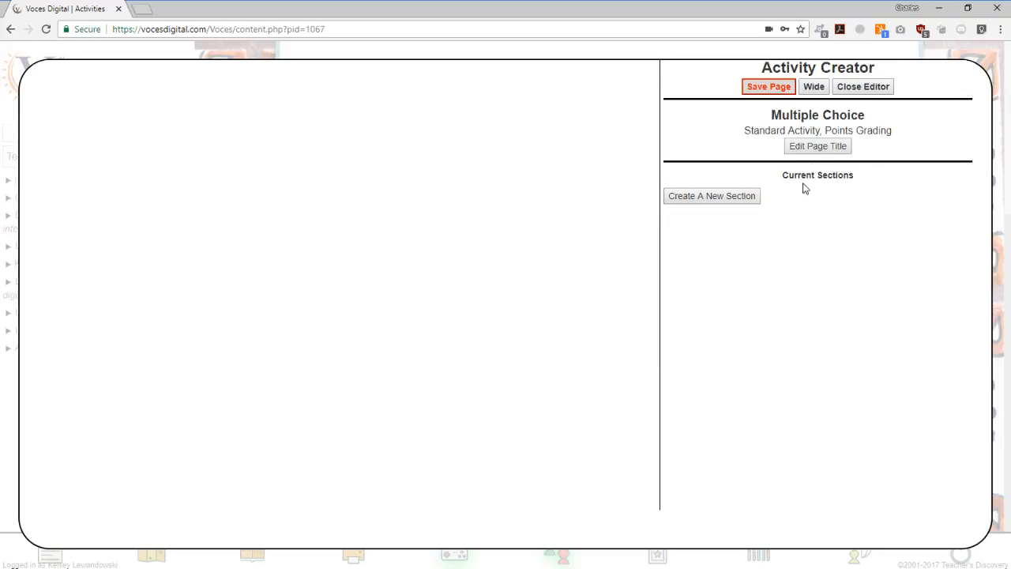
Set up a new section of type Multiple Choice on the page and label it "MC".
{"action": "left_click", "coordinate": [721, 199]}
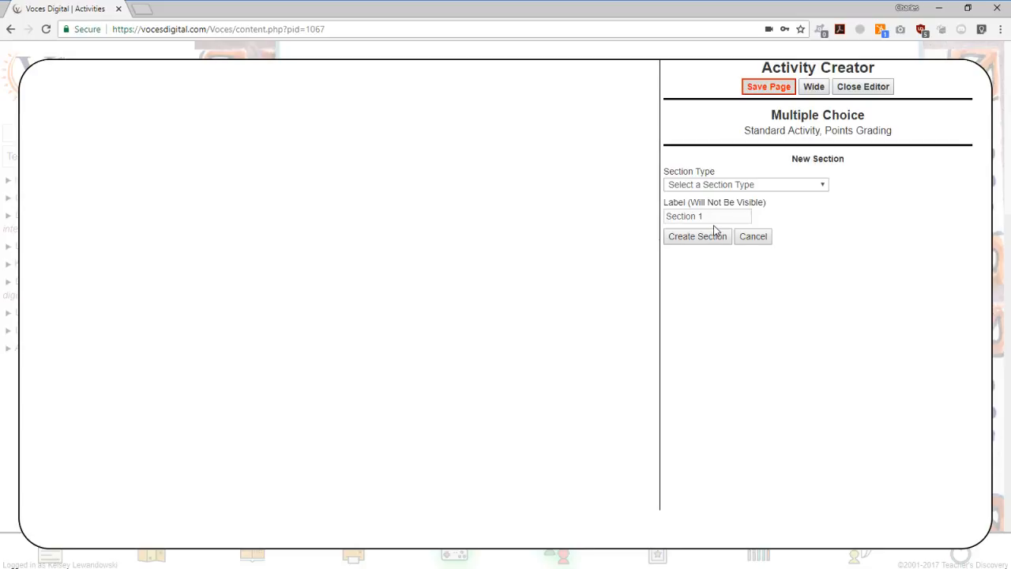
{"action": "left_click", "coordinate": [725, 186]}
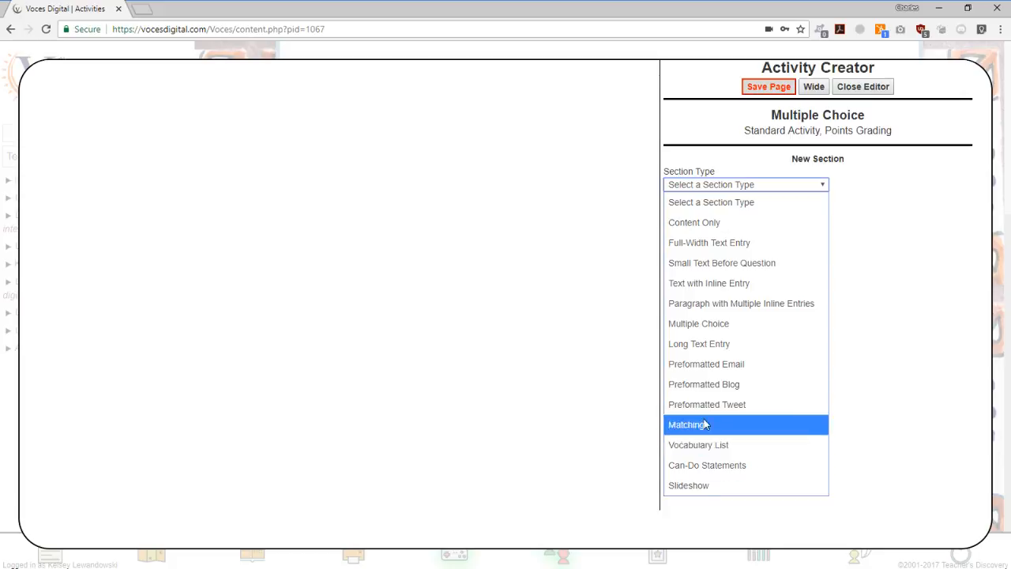
{"action": "left_click", "coordinate": [716, 323]}
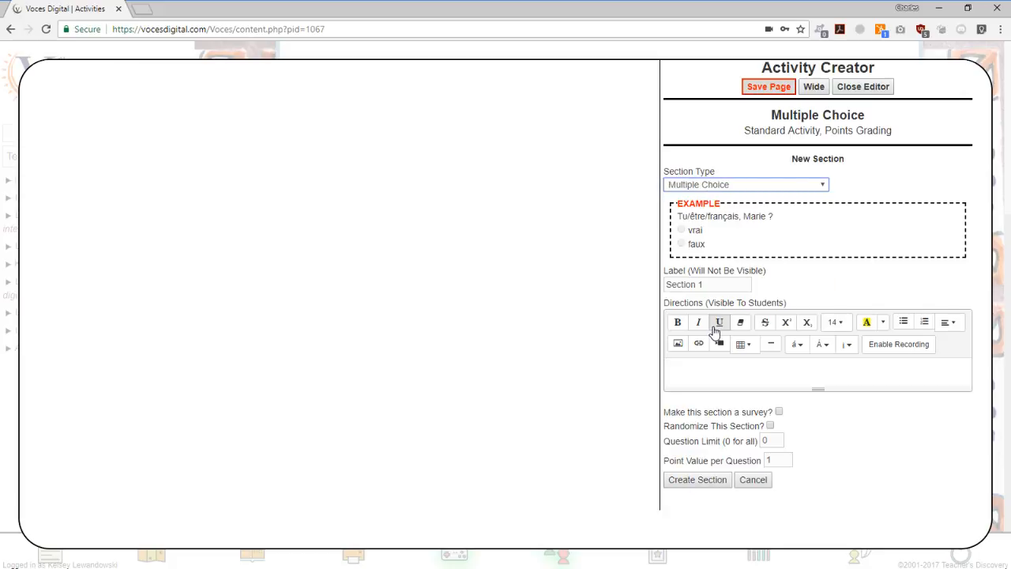
{"action": "triple_click", "coordinate": [720, 282]}
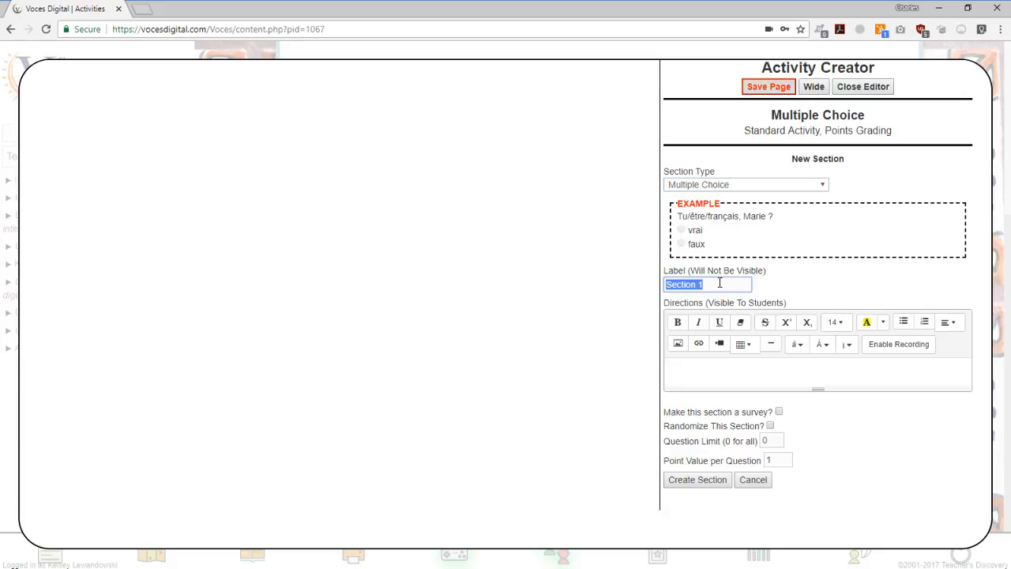
{"action": "type", "text": "MC"}
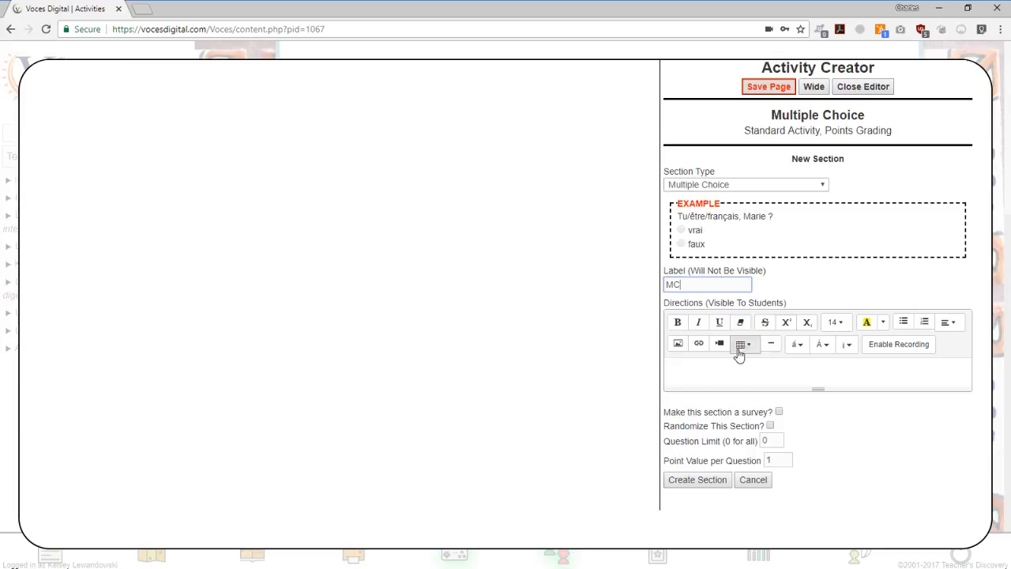
Enter the directions "Choose the best answer", randomize the section with a question limit, and create it.
{"action": "left_click", "coordinate": [696, 373]}
{"action": "type", "text": "Cho"}
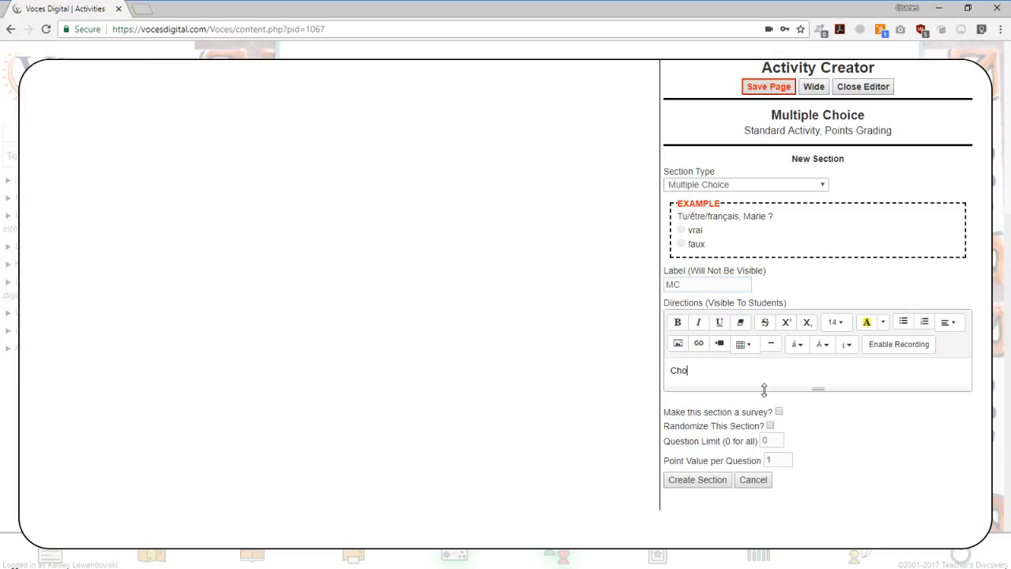
{"action": "type", "text": "ose the best answer"}
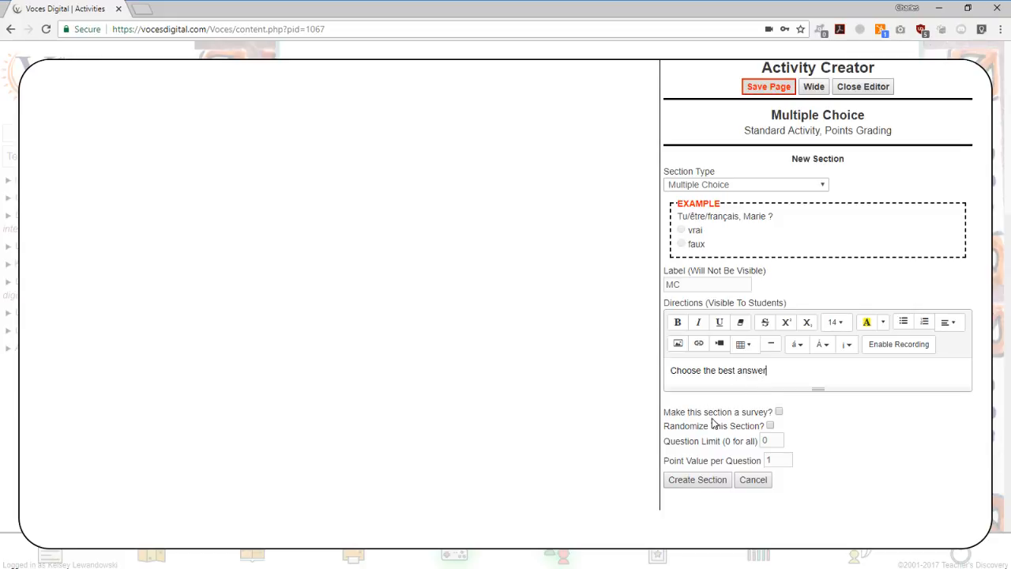
{"action": "left_click", "coordinate": [770, 425]}
{"action": "double_click", "coordinate": [772, 440]}
{"action": "left_click", "coordinate": [698, 479]}
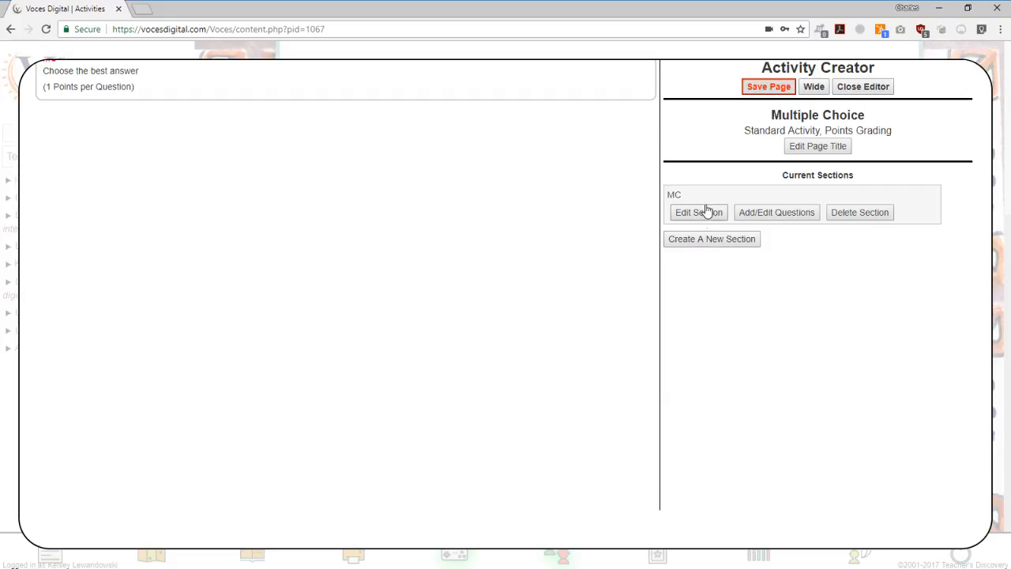
Add the question "Is the sky blue?" to the MC section with options "Yes" and "No", marking "Yes" correct.
{"action": "left_click", "coordinate": [777, 214]}
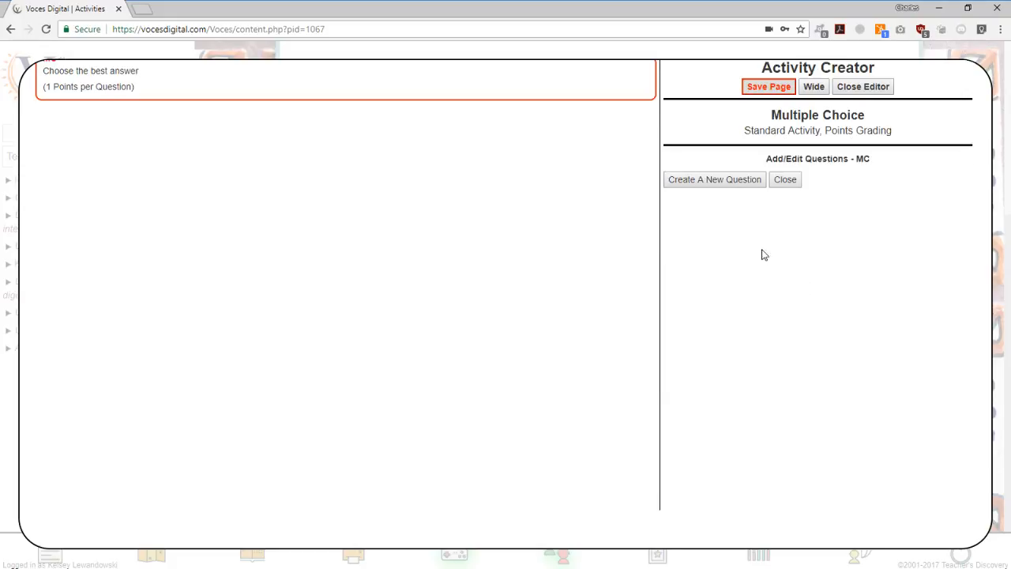
{"action": "left_click", "coordinate": [724, 182]}
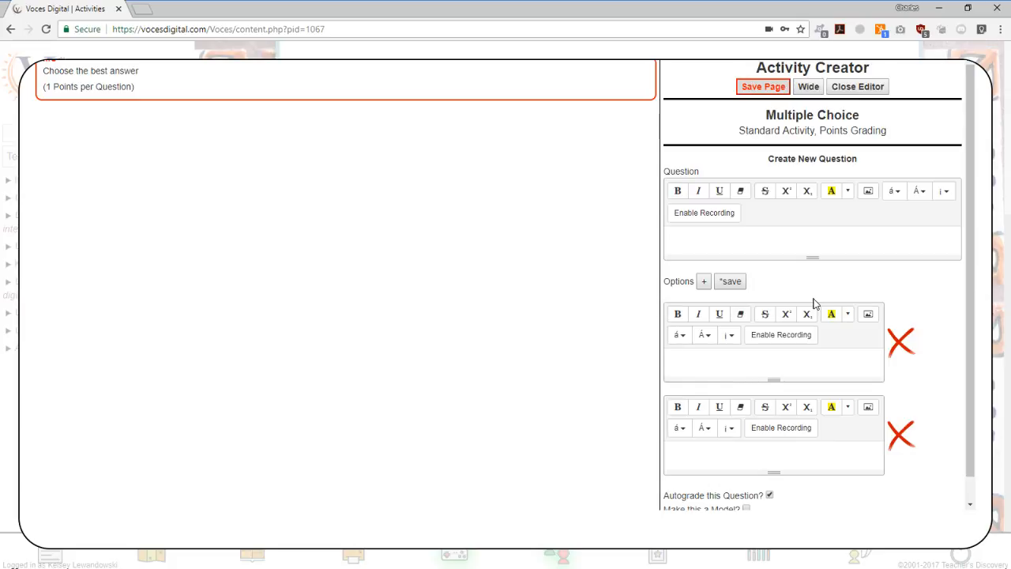
{"action": "type", "text": "Is the sky blue?"}
{"action": "left_click", "coordinate": [726, 360]}
{"action": "type", "text": "Yes"}
{"action": "left_click", "coordinate": [739, 452]}
{"action": "type", "text": "No"}
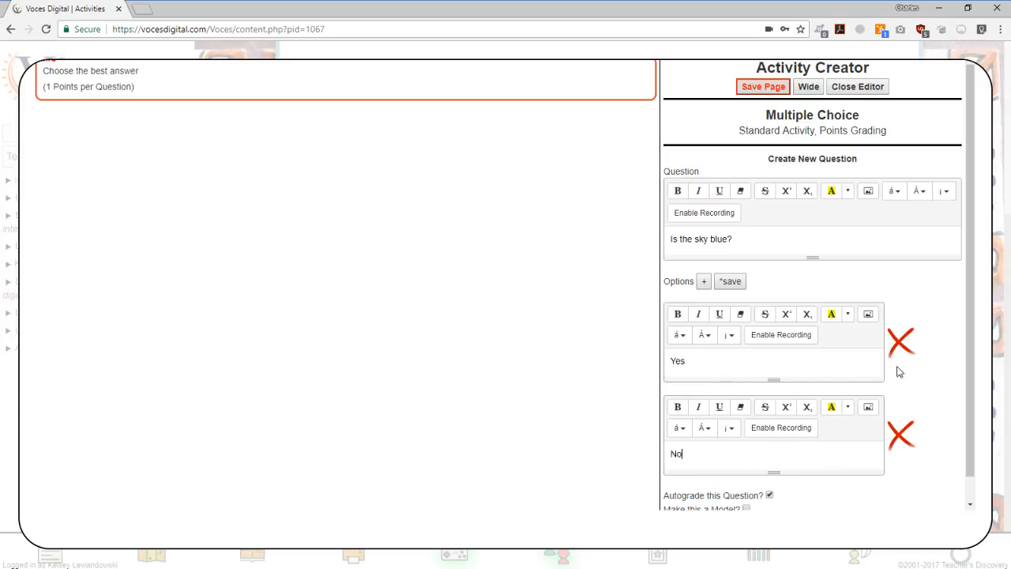
{"action": "scroll", "coordinate": [916, 350], "scroll_direction": "down", "scroll_amount": 1}
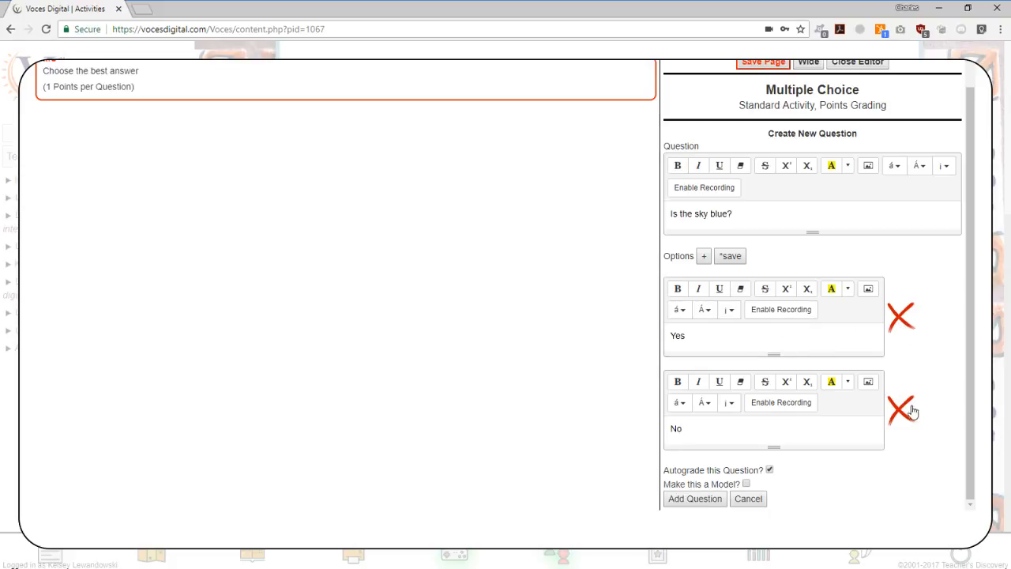
{"action": "left_click", "coordinate": [912, 328]}
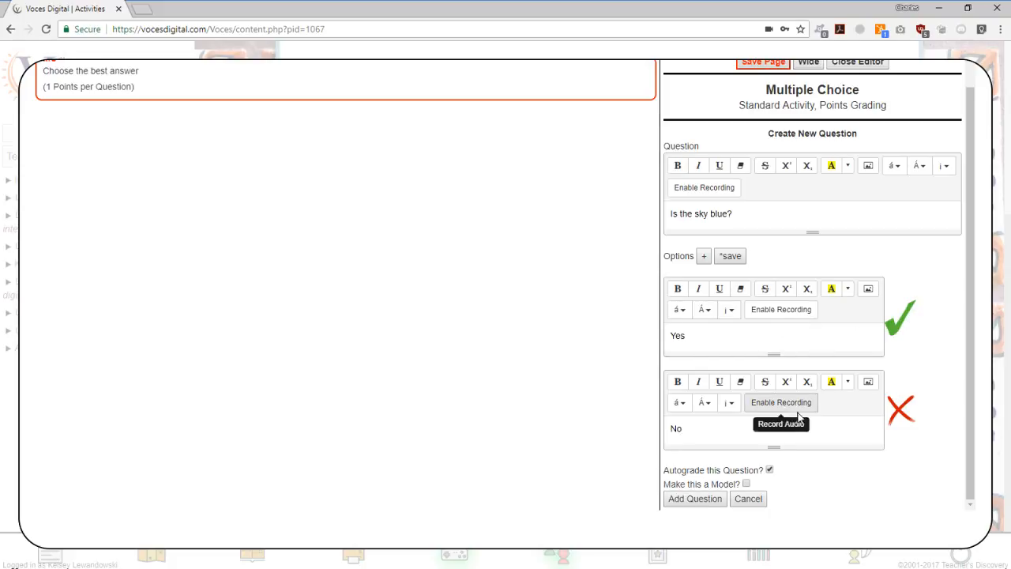
{"action": "left_click", "coordinate": [687, 499]}
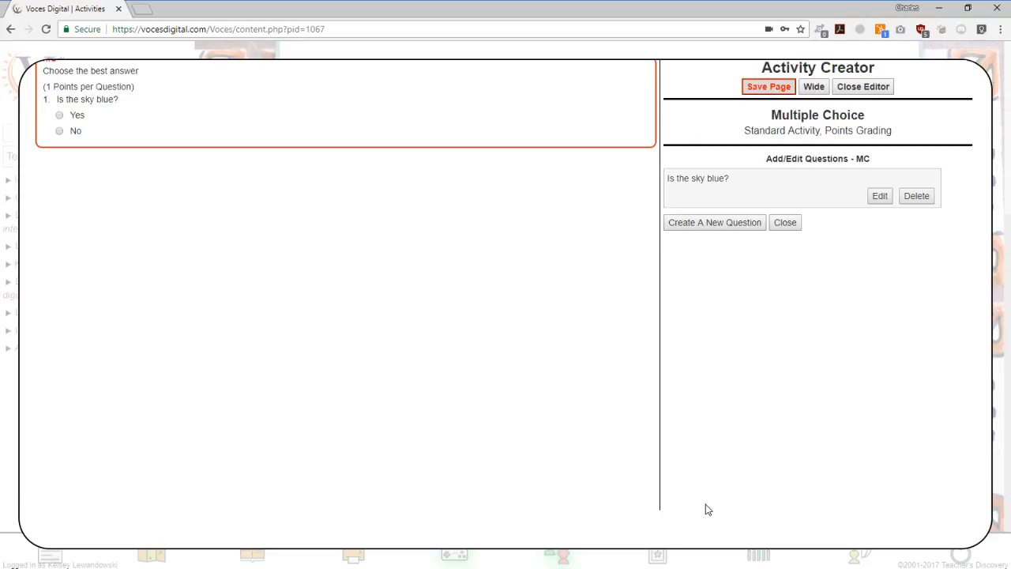
Add the question "Is grass green?" with options "No" and "yes", marking "yes" as the correct answer.
{"action": "left_click", "coordinate": [724, 230]}
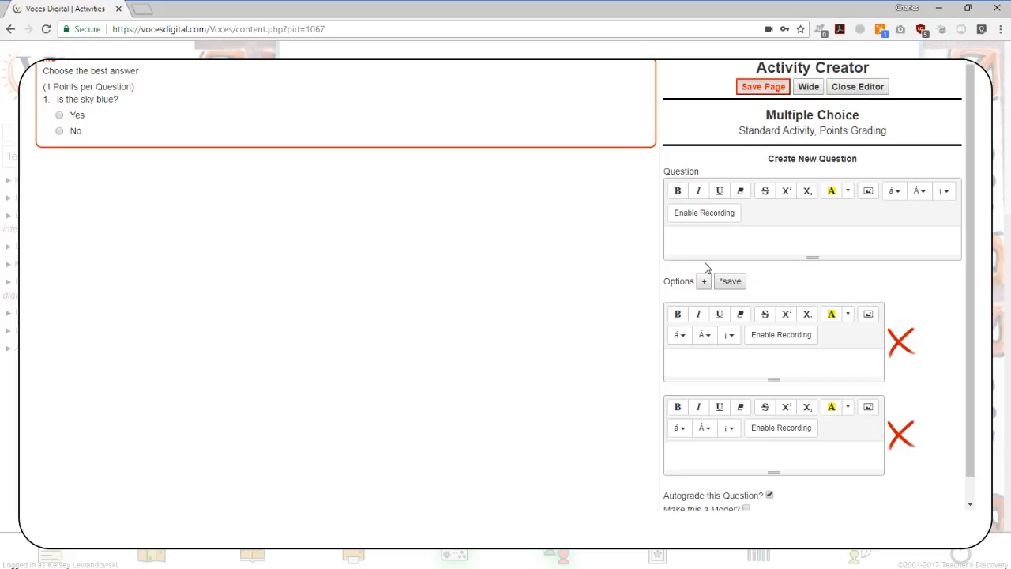
{"action": "type", "text": "Is grass green?"}
{"action": "left_click", "coordinate": [772, 367]}
{"action": "type", "text": "No"}
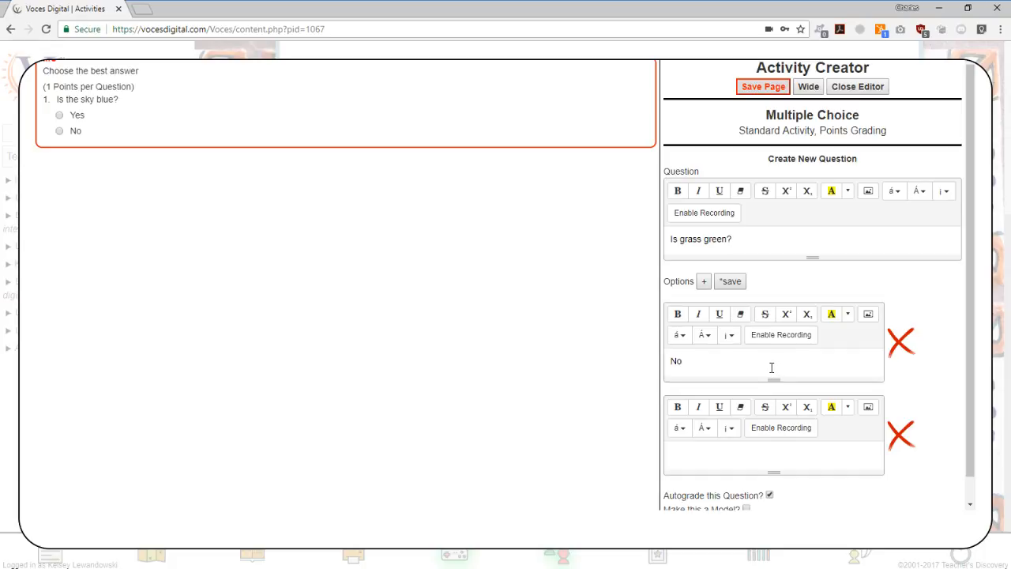
{"action": "left_click", "coordinate": [688, 451]}
{"action": "type", "text": "/yes"}
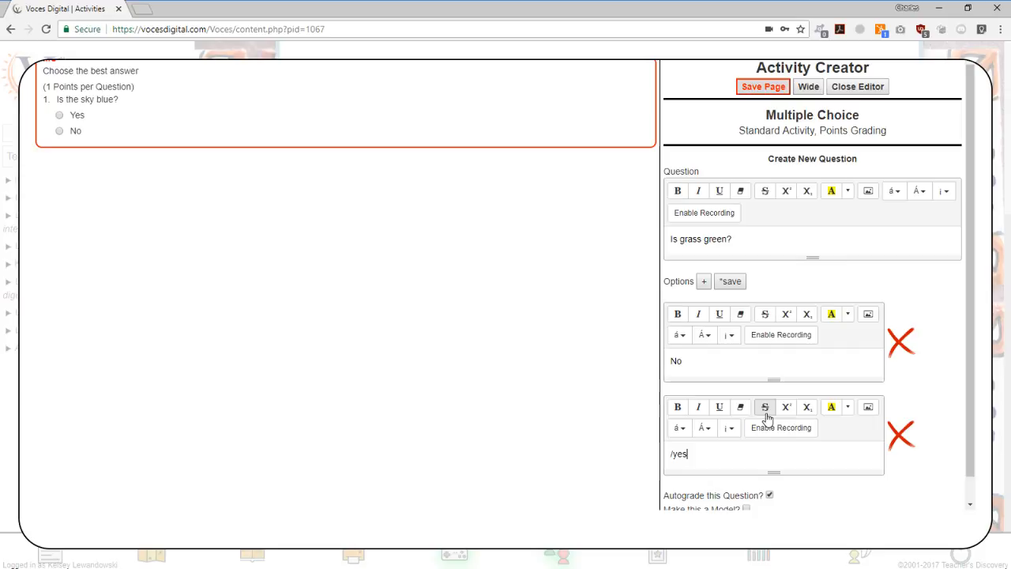
{"action": "left_click", "coordinate": [903, 441]}
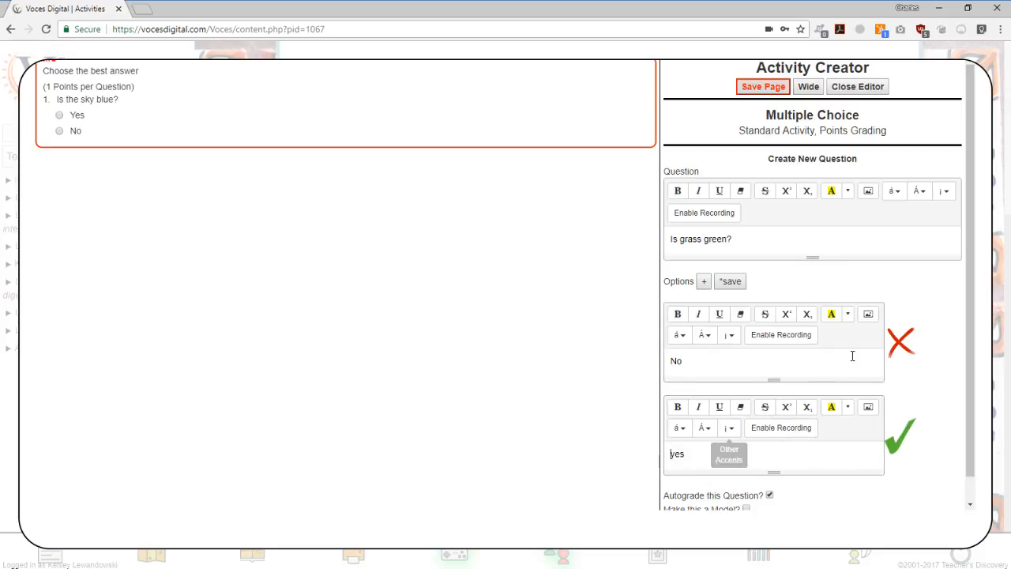
{"action": "scroll", "coordinate": [842, 379], "scroll_direction": "down", "scroll_amount": 1}
{"action": "left_click", "coordinate": [702, 499]}
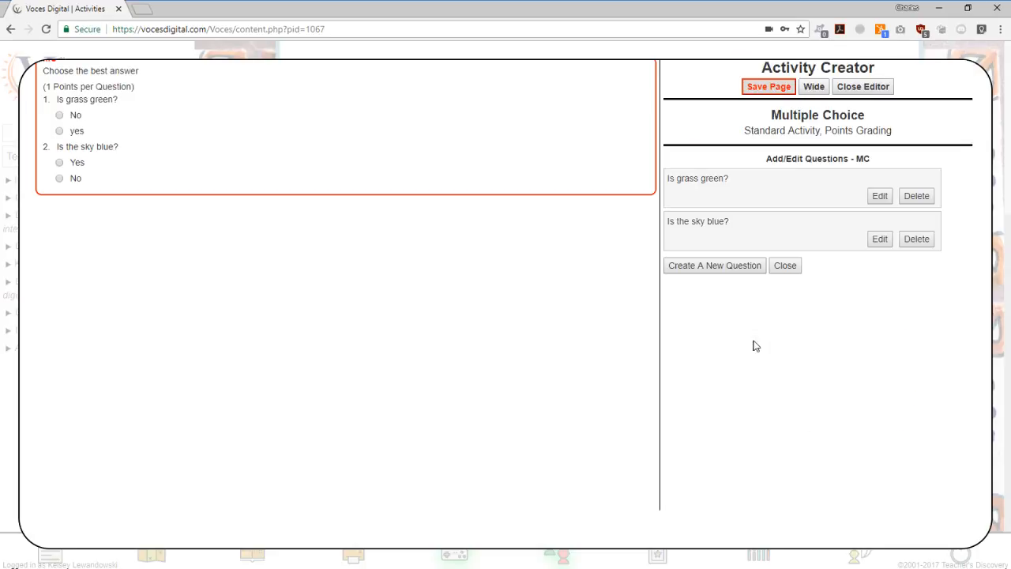
Add the question "Are clouds white?" with options "Yes" and "No", marking "Yes" as the correct answer.
{"action": "left_click", "coordinate": [718, 270]}
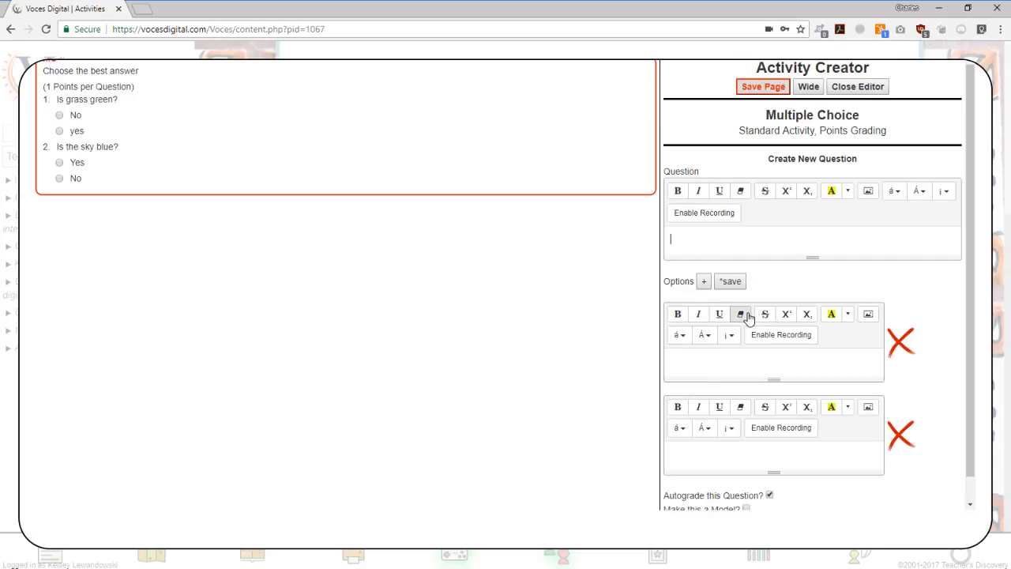
{"action": "type", "text": "Are clouds white"}
{"action": "type", "text": "?"}
{"action": "type", "text": "Yes"}
{"action": "left_click", "coordinate": [692, 449]}
{"action": "type", "text": "No"}
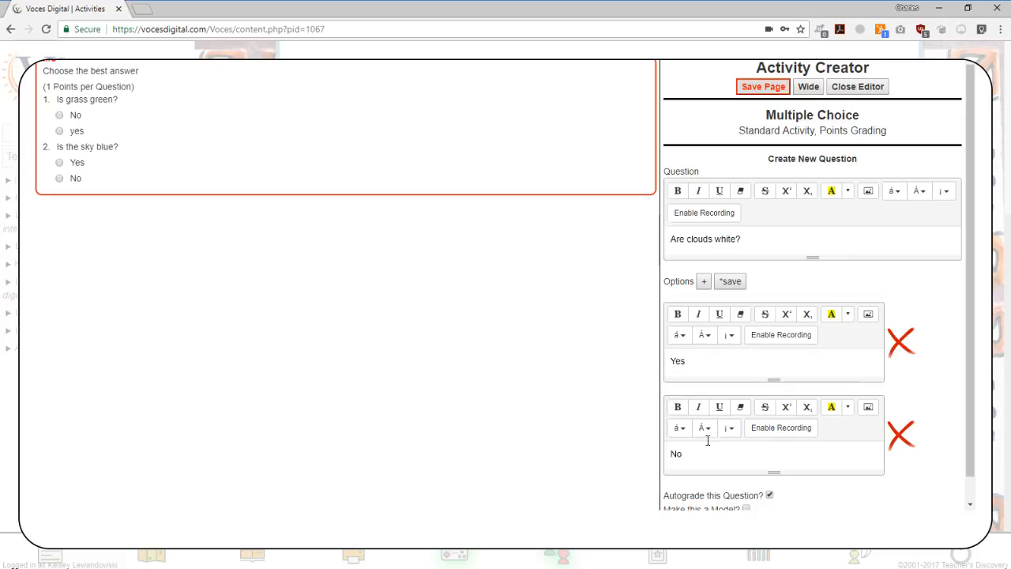
{"action": "left_click", "coordinate": [894, 349]}
{"action": "scroll", "coordinate": [789, 442], "scroll_direction": "down", "scroll_amount": 2}
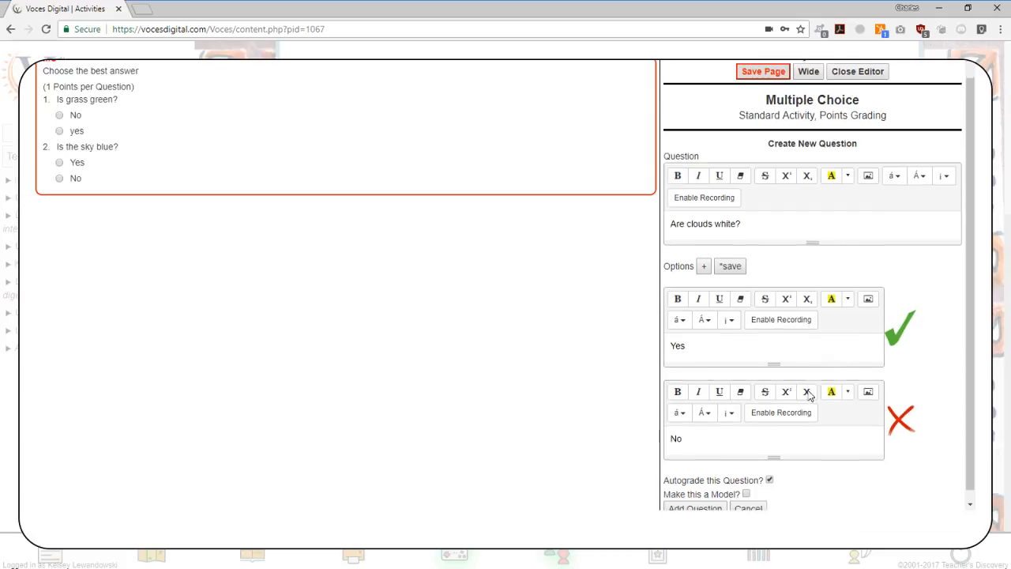
{"action": "left_click", "coordinate": [704, 498]}
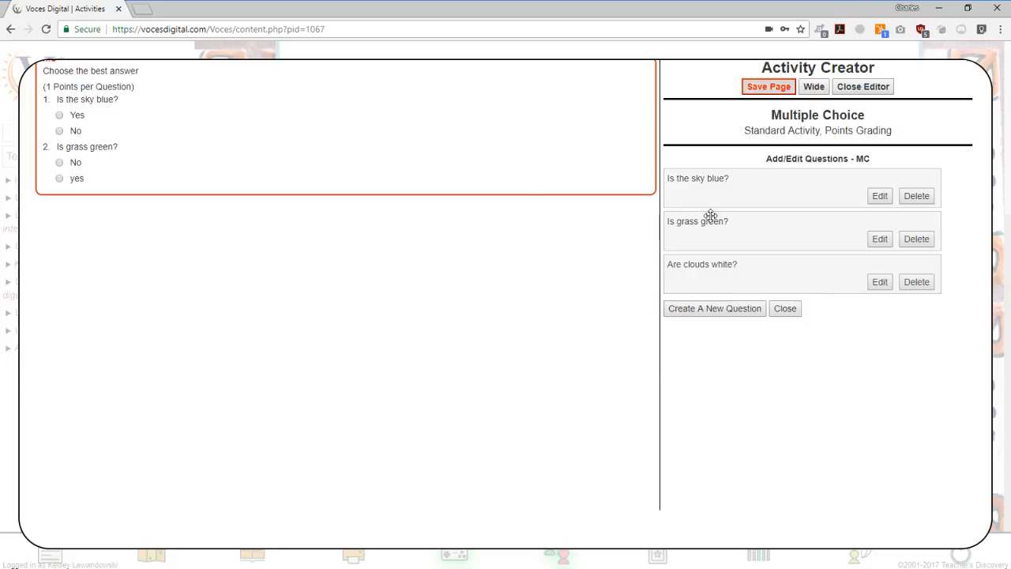
Save the Multiple Choice page, close its editor, and save the teacher menu.
{"action": "left_click", "coordinate": [768, 89]}
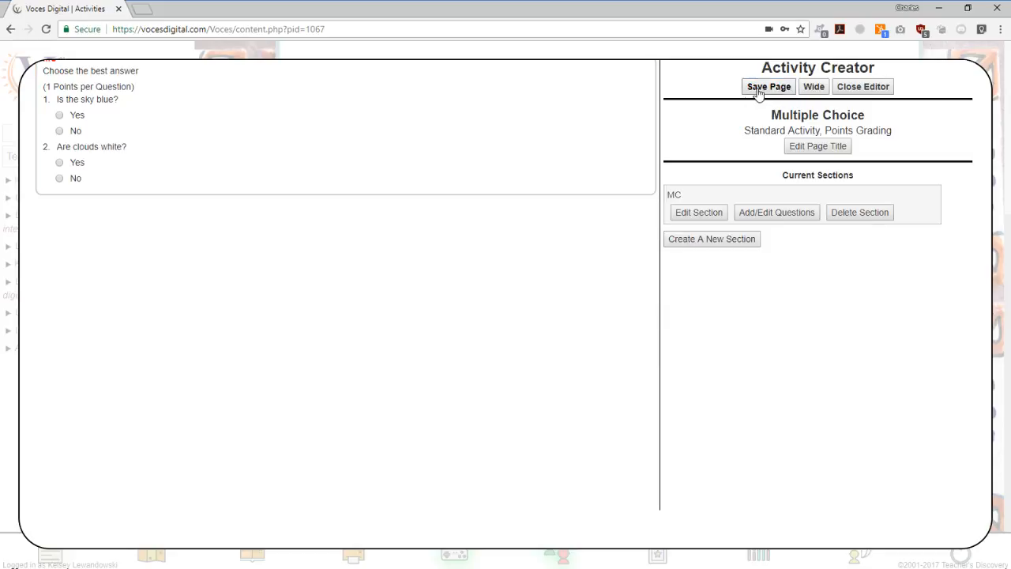
{"action": "left_click", "coordinate": [863, 87]}
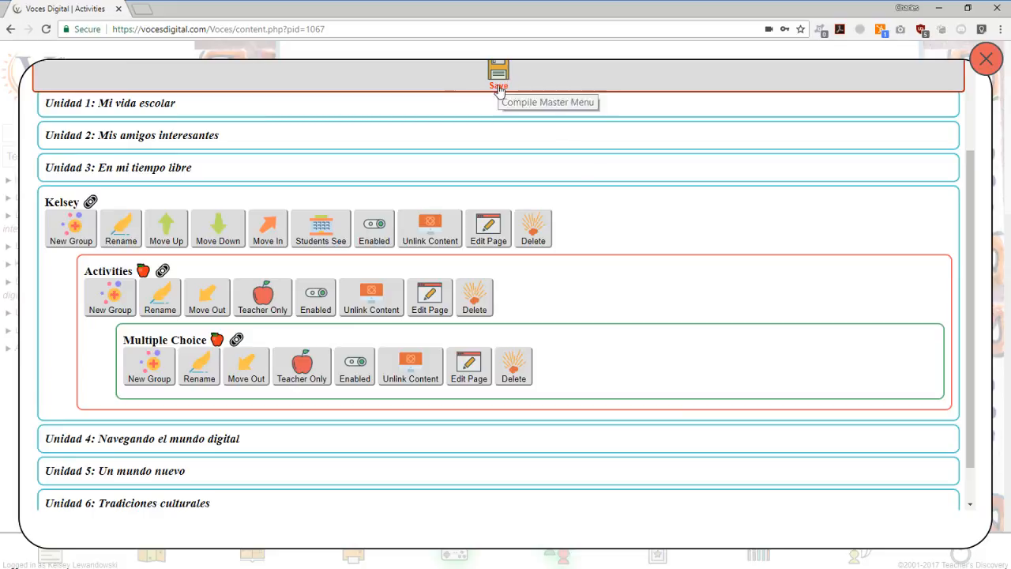
{"action": "scroll", "coordinate": [532, 101], "scroll_direction": "down", "scroll_amount": 2}
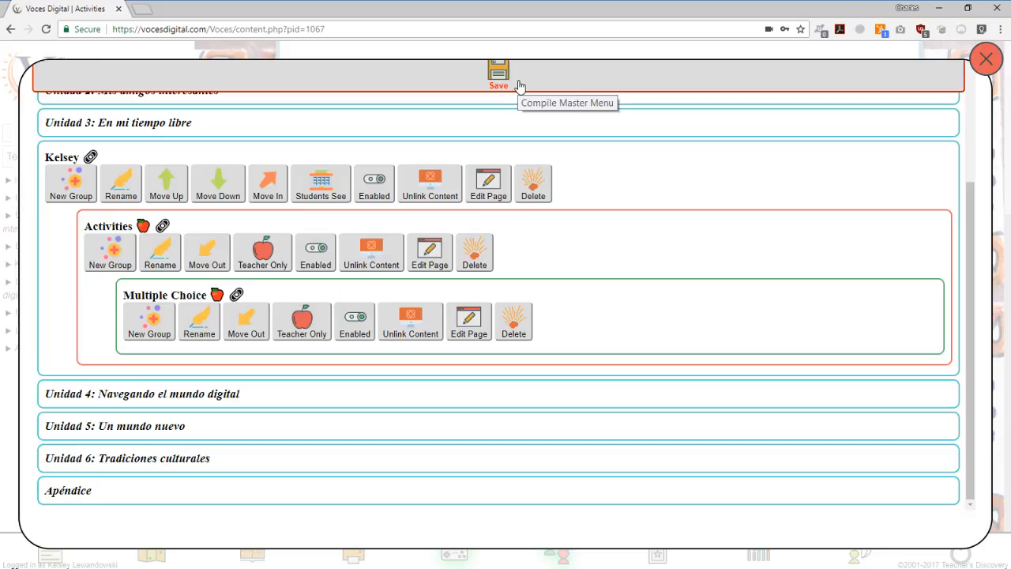
{"action": "left_click", "coordinate": [519, 86]}
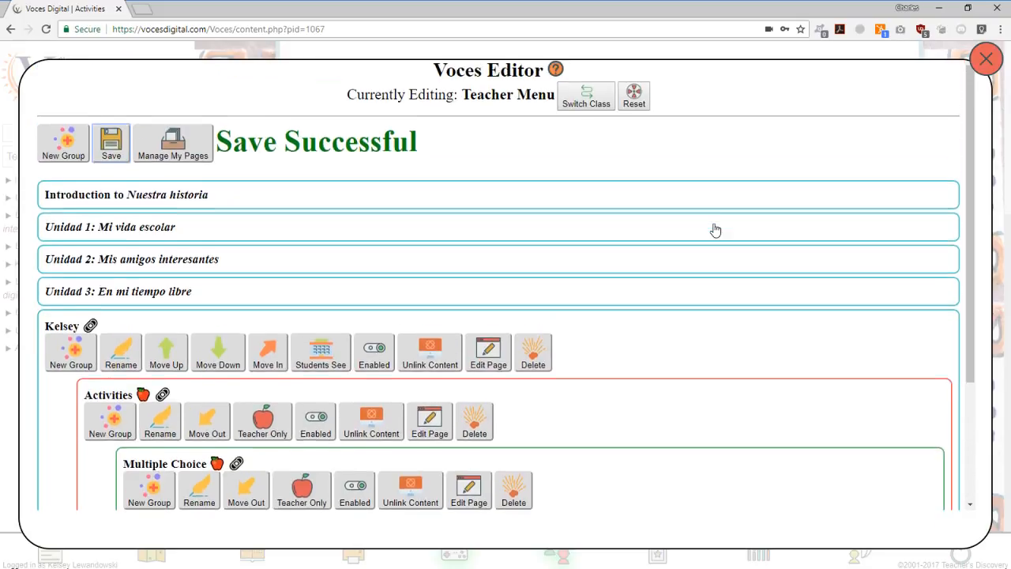
Close the menu editor, leave the current page without keeping its unsaved answers, and open the Multiple Choice page under Activities.
{"action": "left_click_drag", "start_coordinate": [231, 144], "coordinate": [429, 153]}
{"action": "left_click", "coordinate": [429, 153]}
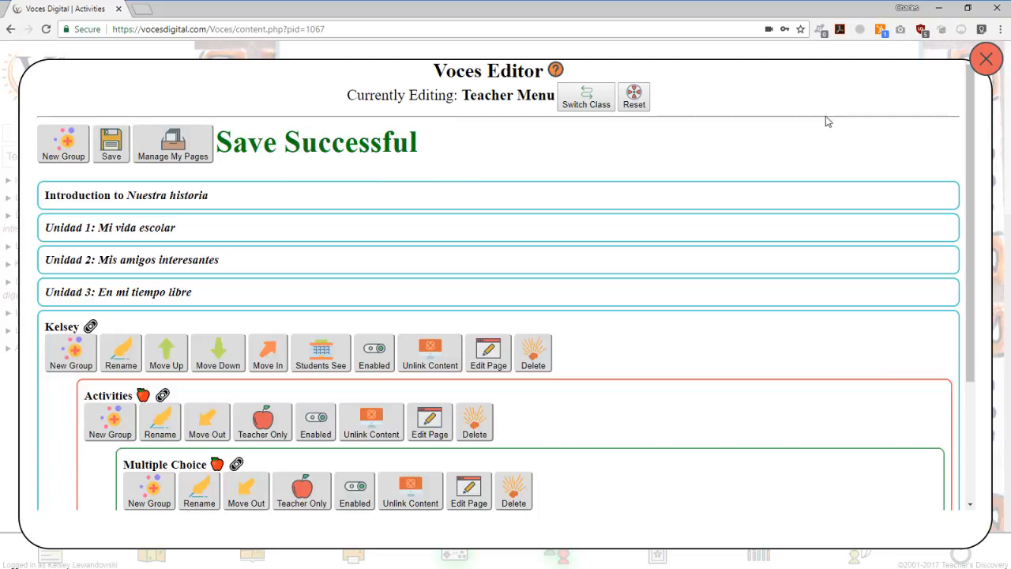
{"action": "left_click", "coordinate": [980, 63]}
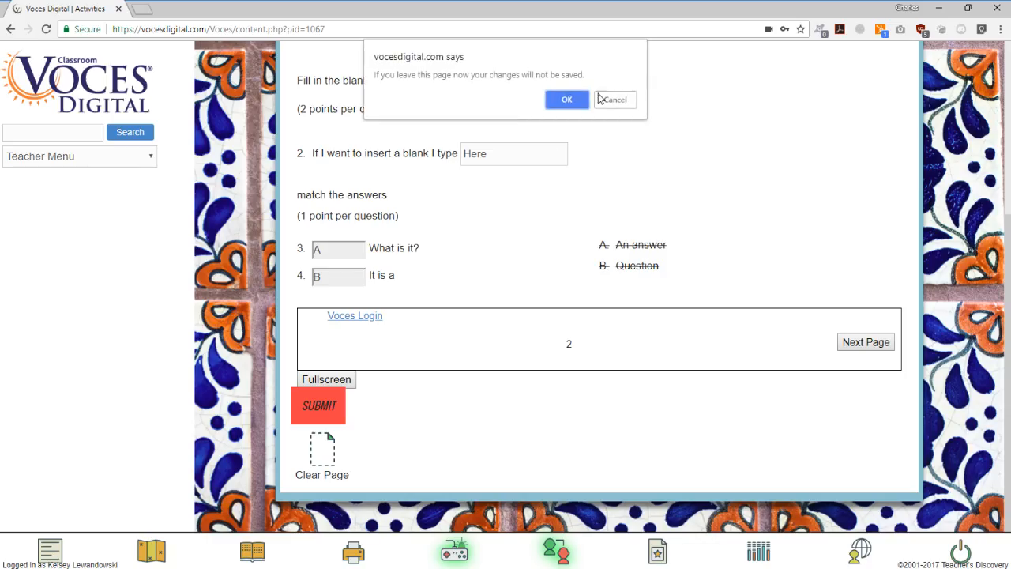
{"action": "left_click", "coordinate": [569, 100]}
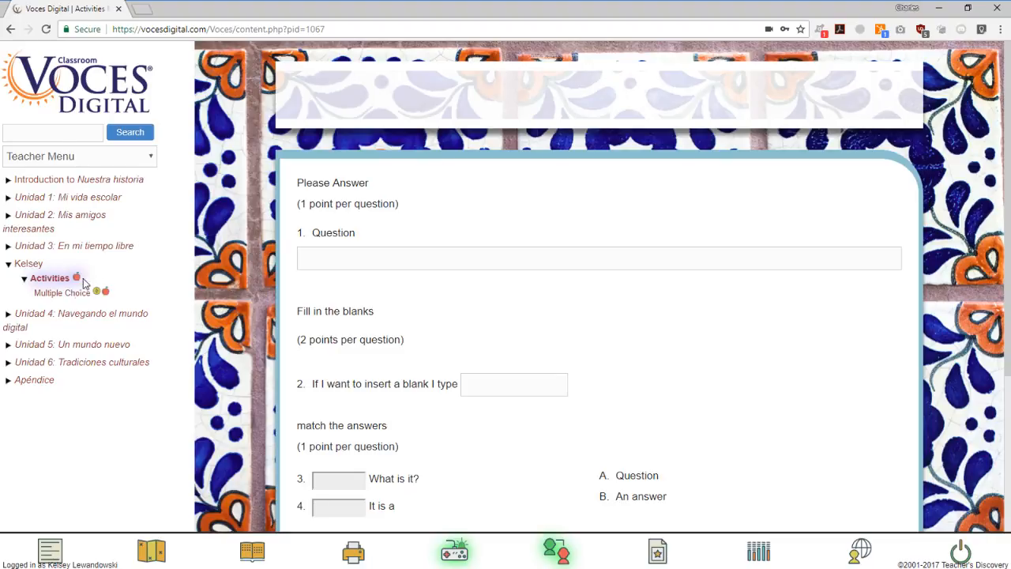
{"action": "left_click", "coordinate": [63, 294]}
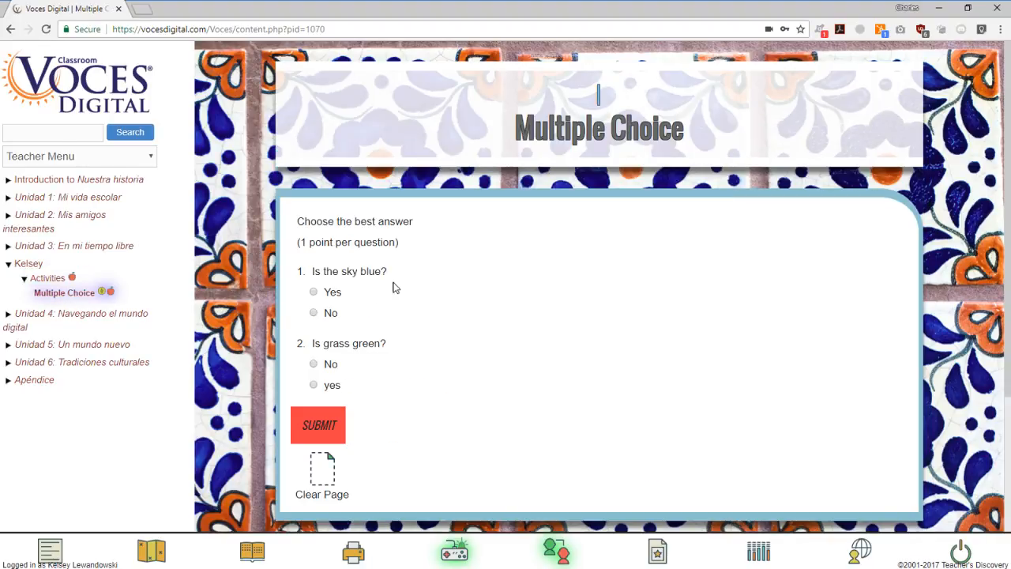
Answer "Yes" to "Is the sky blue?" and "yes" to "Is grass green?", submit the page, and review the graded answers.
{"action": "scroll", "coordinate": [393, 287], "scroll_direction": "down", "scroll_amount": 2}
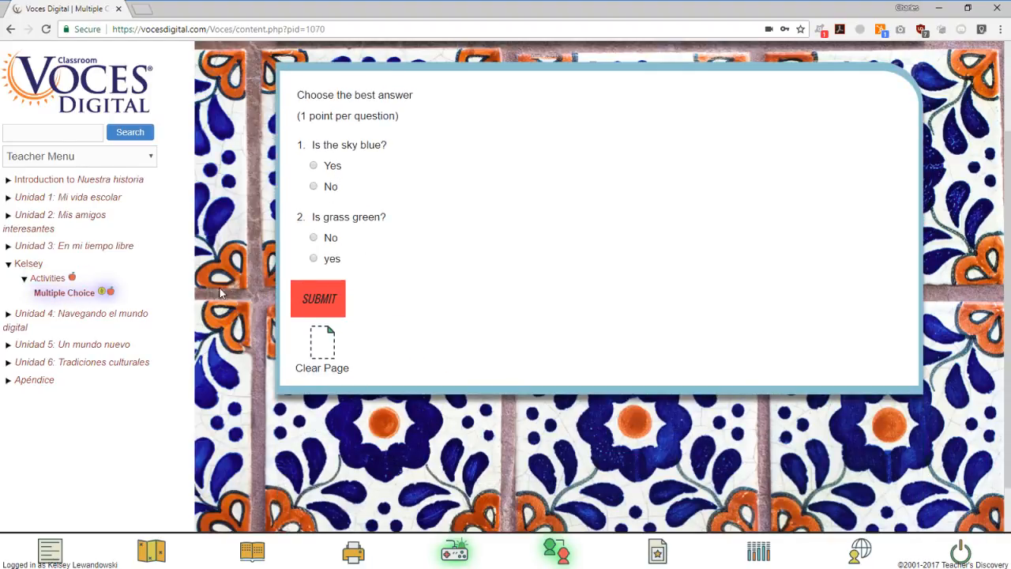
{"action": "left_click", "coordinate": [315, 260]}
{"action": "left_click", "coordinate": [314, 166]}
{"action": "left_click", "coordinate": [326, 297]}
{"action": "left_click", "coordinate": [509, 173]}
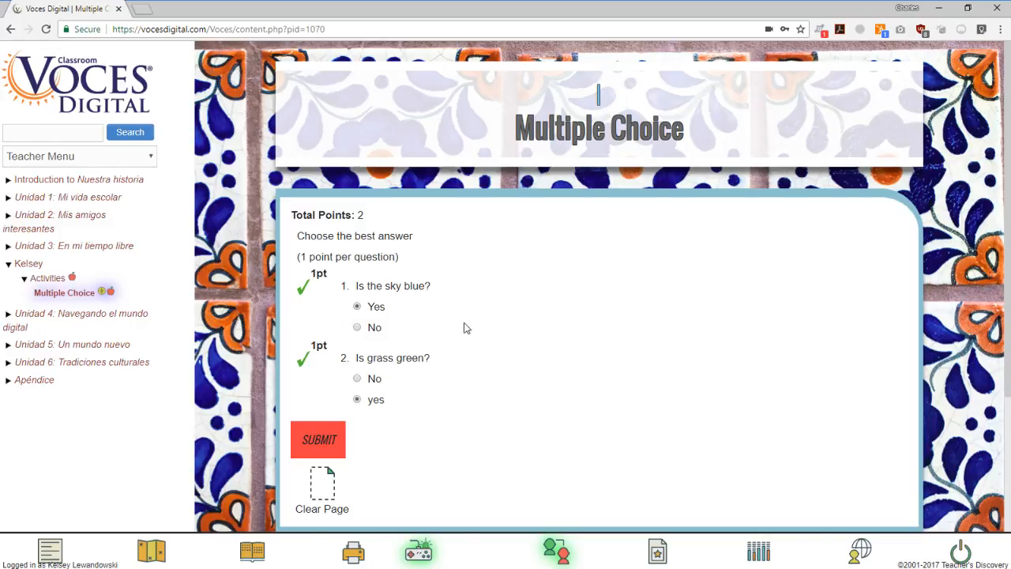
{"action": "scroll", "coordinate": [462, 330], "scroll_direction": "down", "scroll_amount": 2}
{"action": "scroll", "coordinate": [461, 334], "scroll_direction": "up", "scroll_amount": 1}
{"action": "scroll", "coordinate": [459, 336], "scroll_direction": "up", "scroll_amount": 1}
Open the Voces Editor for the Teacher Menu and reset the menu permanently to its default content.
{"action": "mouse_move", "coordinate": [860, 554]}
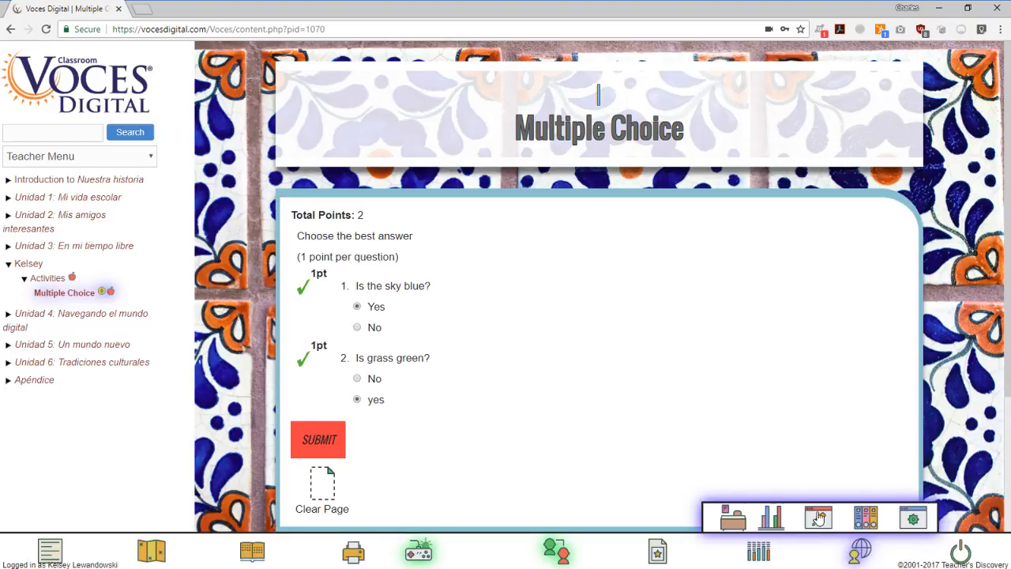
{"action": "left_click", "coordinate": [819, 517]}
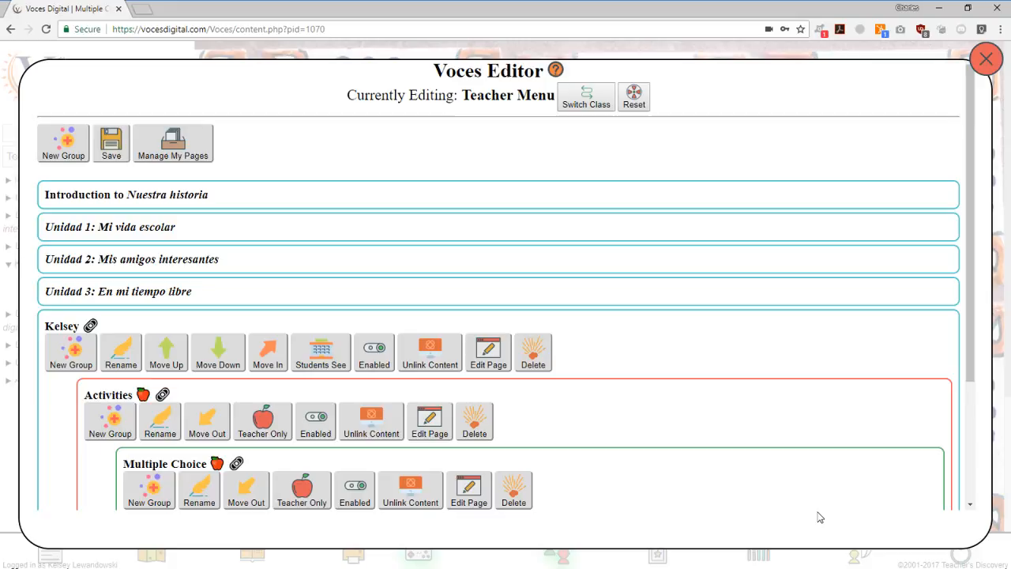
{"action": "left_click", "coordinate": [142, 322]}
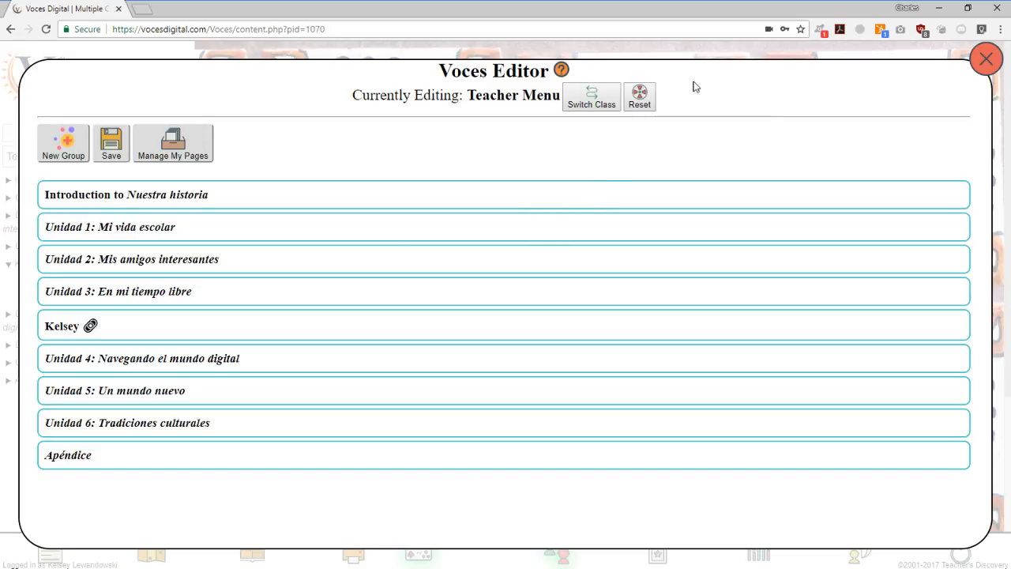
{"action": "left_click", "coordinate": [641, 99]}
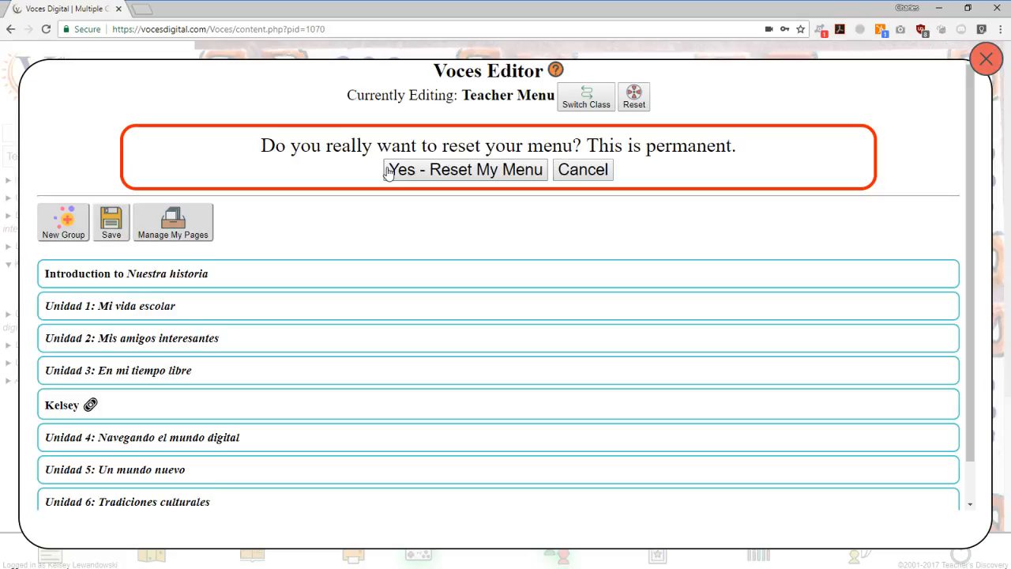
{"action": "left_click", "coordinate": [439, 170]}
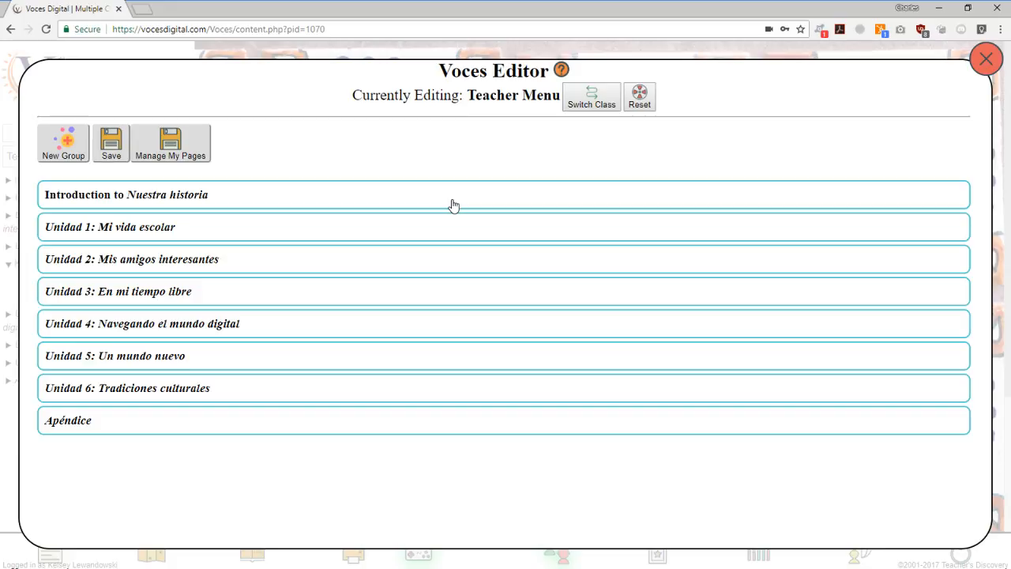
Review the list of custom pages in the Voces Page Manager, then close the manager.
{"action": "left_click", "coordinate": [170, 145]}
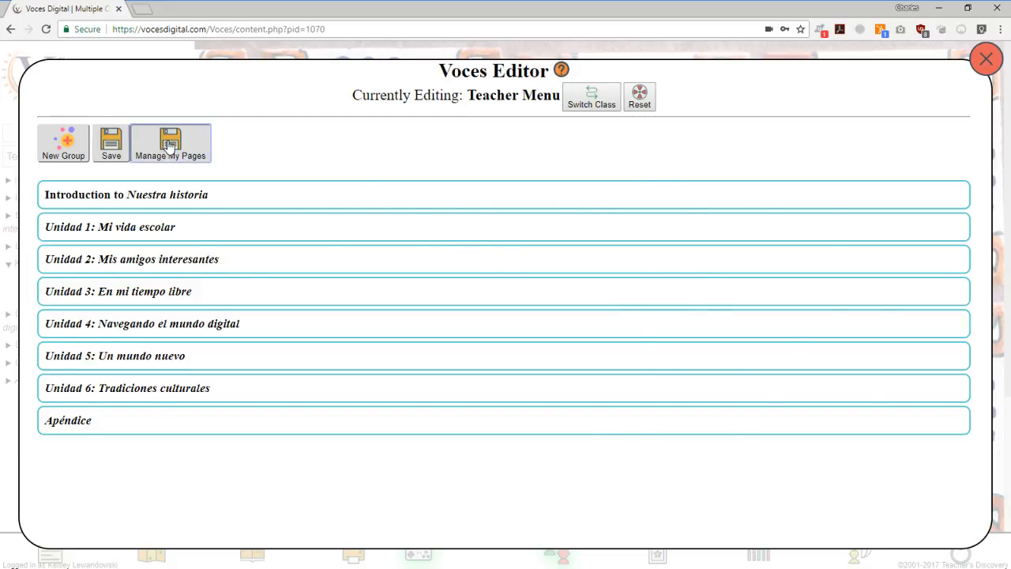
{"action": "scroll", "coordinate": [324, 210], "scroll_direction": "down", "scroll_amount": 5}
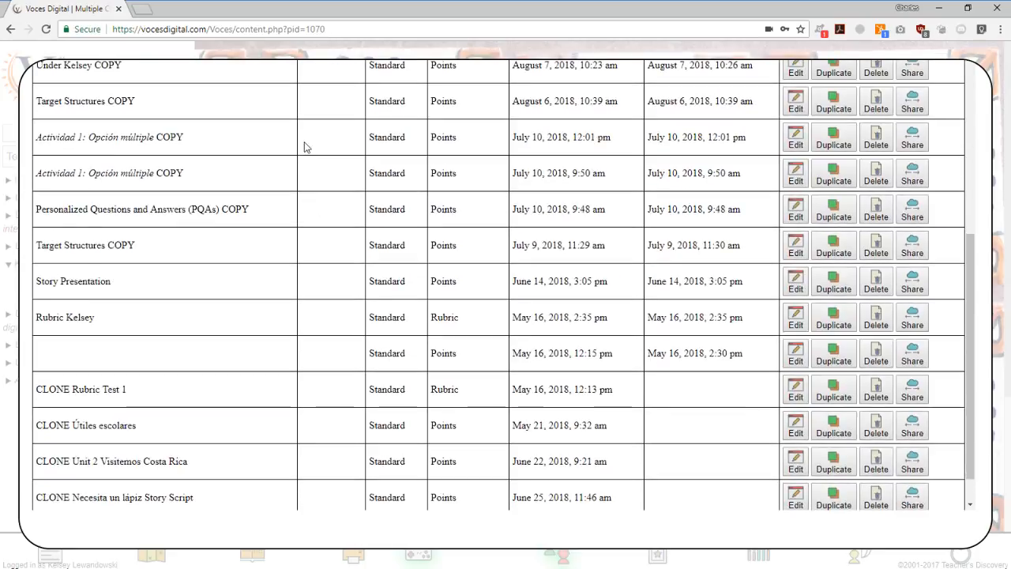
{"action": "scroll", "coordinate": [313, 292], "scroll_direction": "up", "scroll_amount": 5}
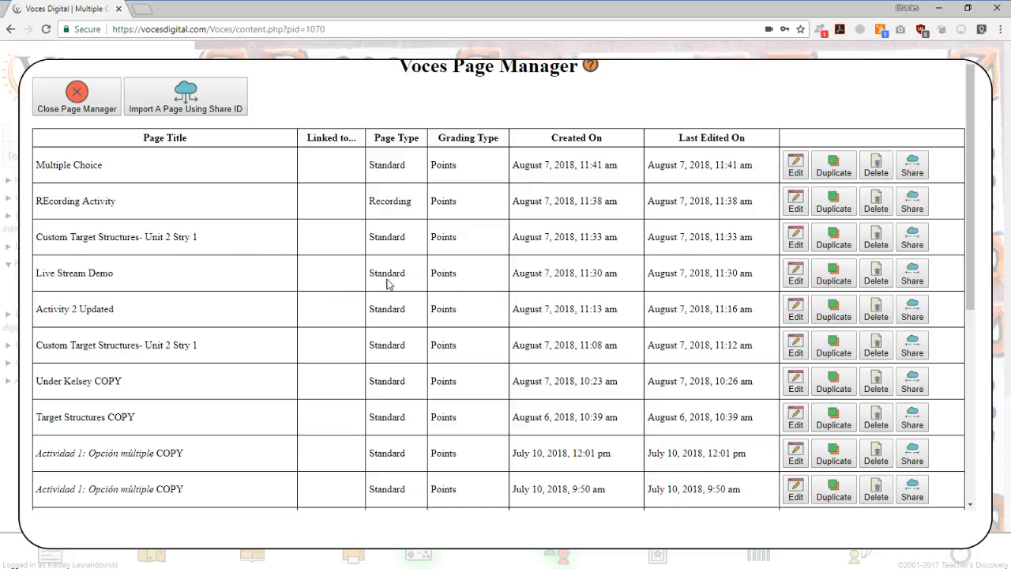
{"action": "scroll", "coordinate": [489, 300], "scroll_direction": "down", "scroll_amount": 3}
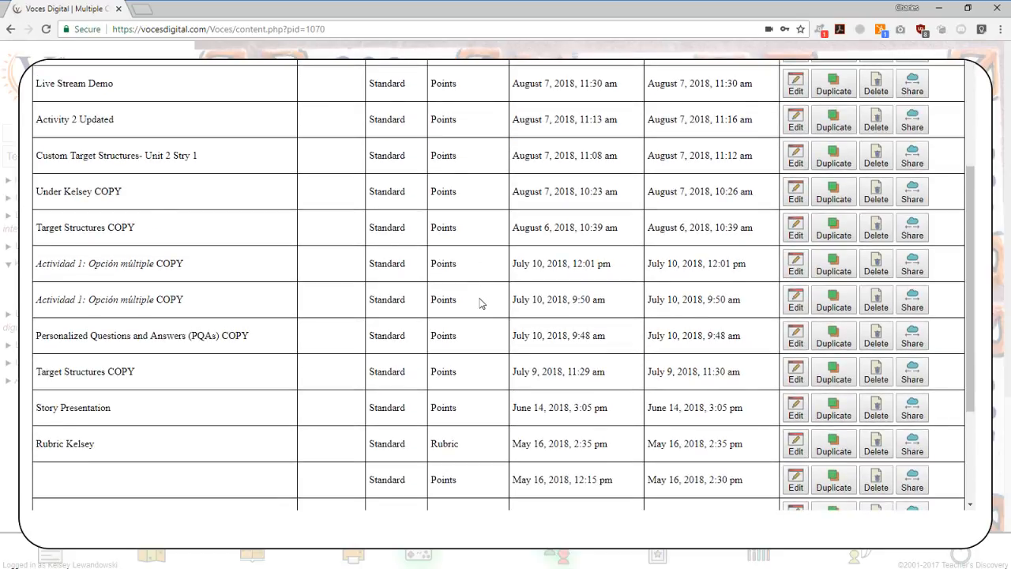
{"action": "scroll", "coordinate": [482, 302], "scroll_direction": "up", "scroll_amount": 5}
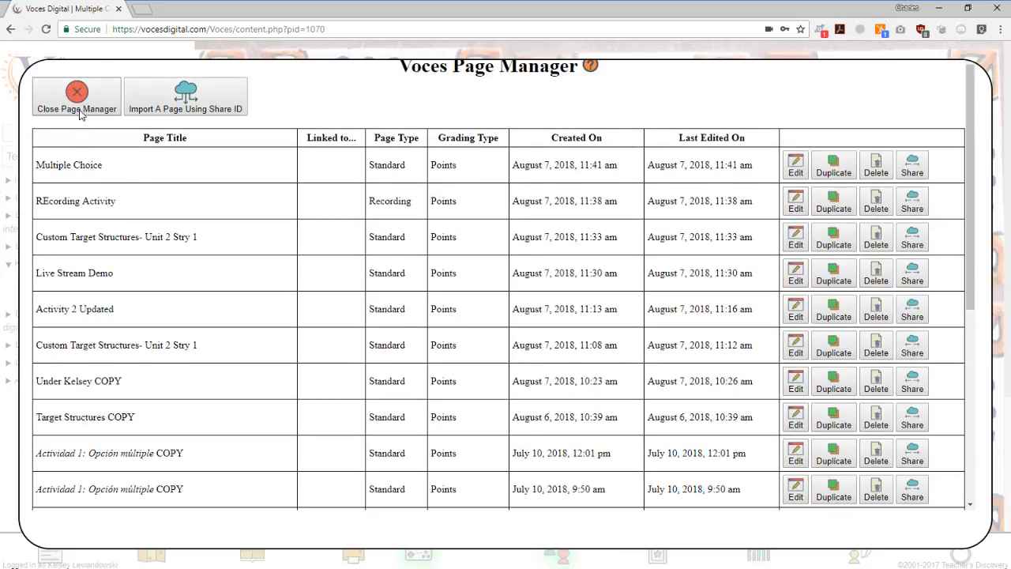
{"action": "left_click", "coordinate": [77, 95]}
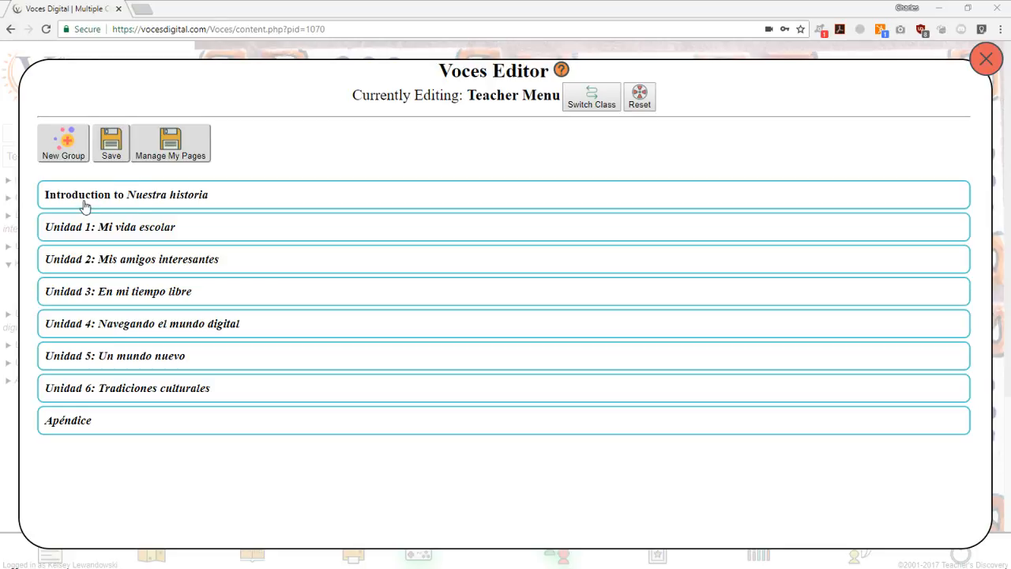
Set "Actividad 1: ¿Quién es?" in Unidad 3's "Historia larga 1: La chica atlética" to Teacher Only.
{"action": "left_click", "coordinate": [110, 294]}
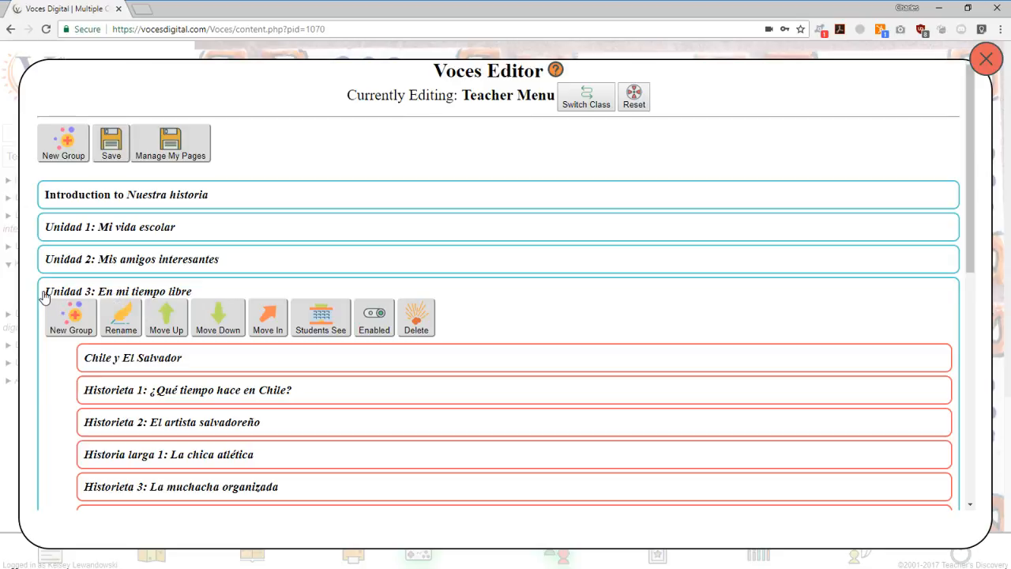
{"action": "scroll", "coordinate": [194, 300], "scroll_direction": "down", "scroll_amount": 2}
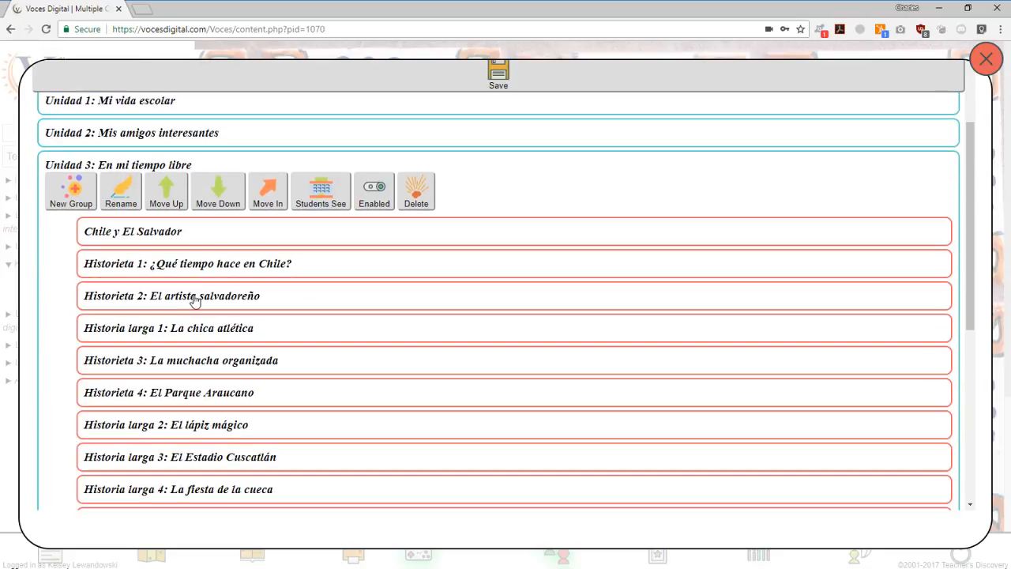
{"action": "left_click", "coordinate": [142, 330]}
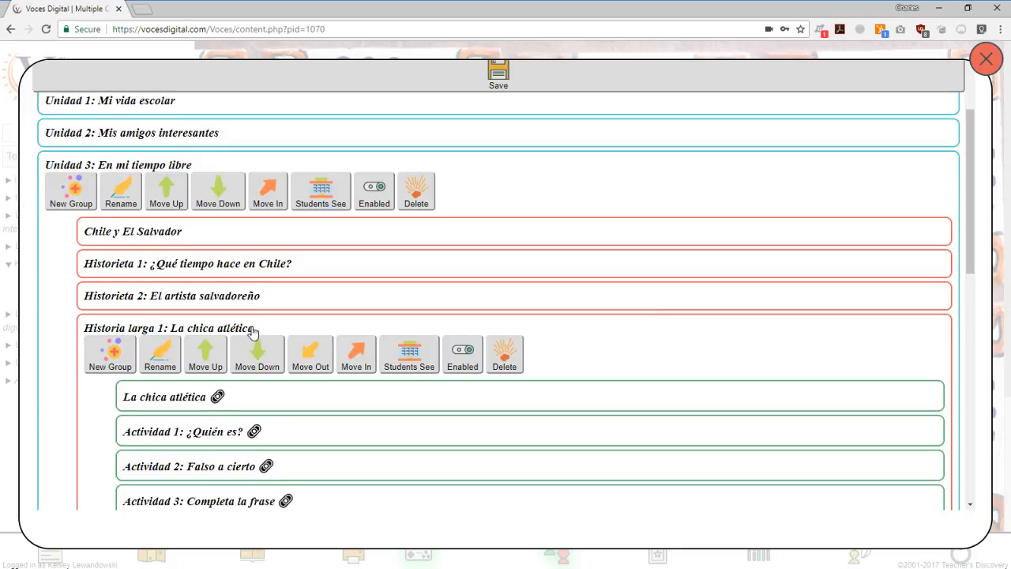
{"action": "scroll", "coordinate": [253, 332], "scroll_direction": "down", "scroll_amount": 2}
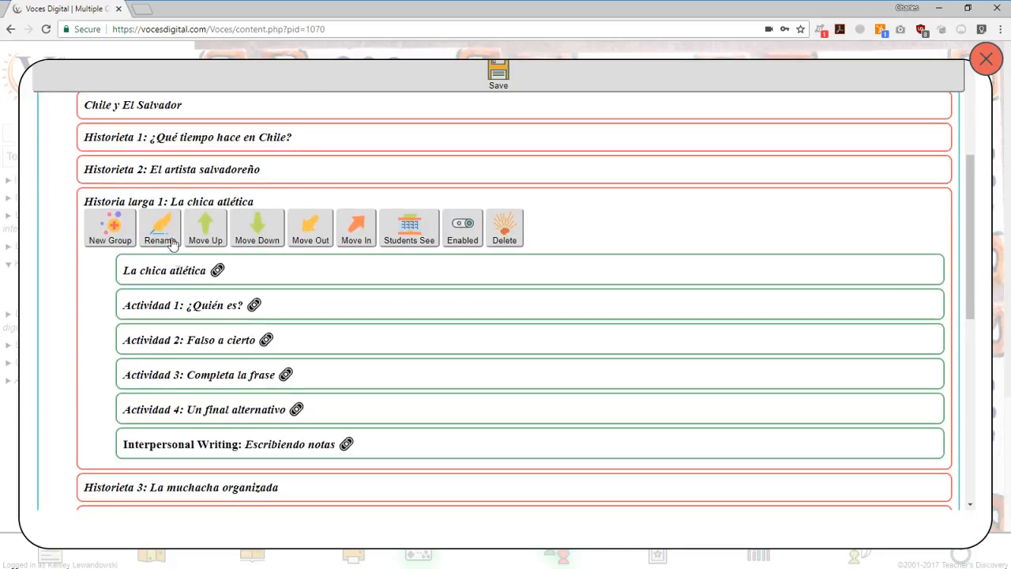
{"action": "left_click", "coordinate": [153, 310]}
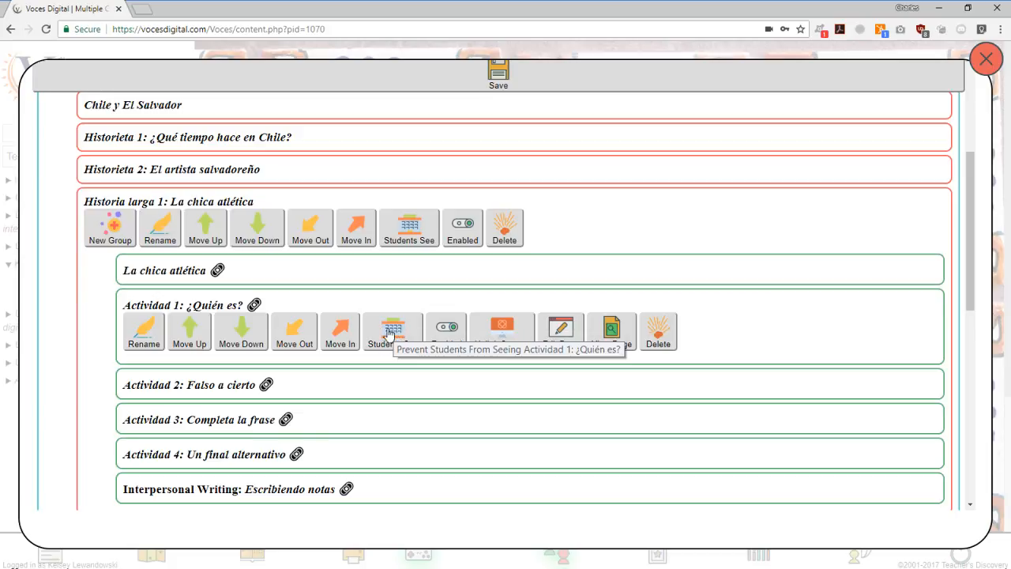
{"action": "left_click", "coordinate": [392, 338]}
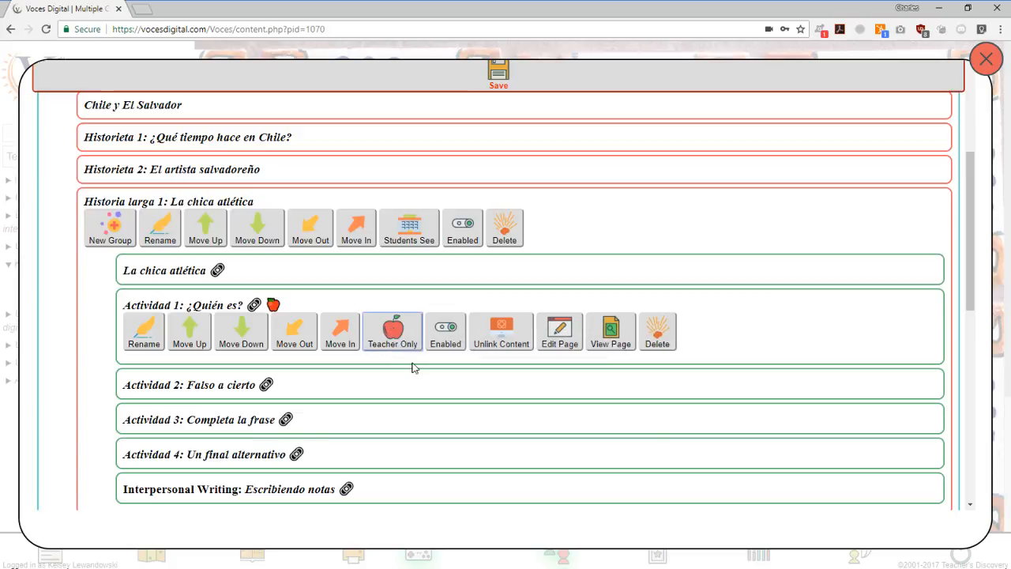
Disable "Actividad 1: ¿Quién es?", save the teacher menu, and close the editor.
{"action": "left_click", "coordinate": [447, 332]}
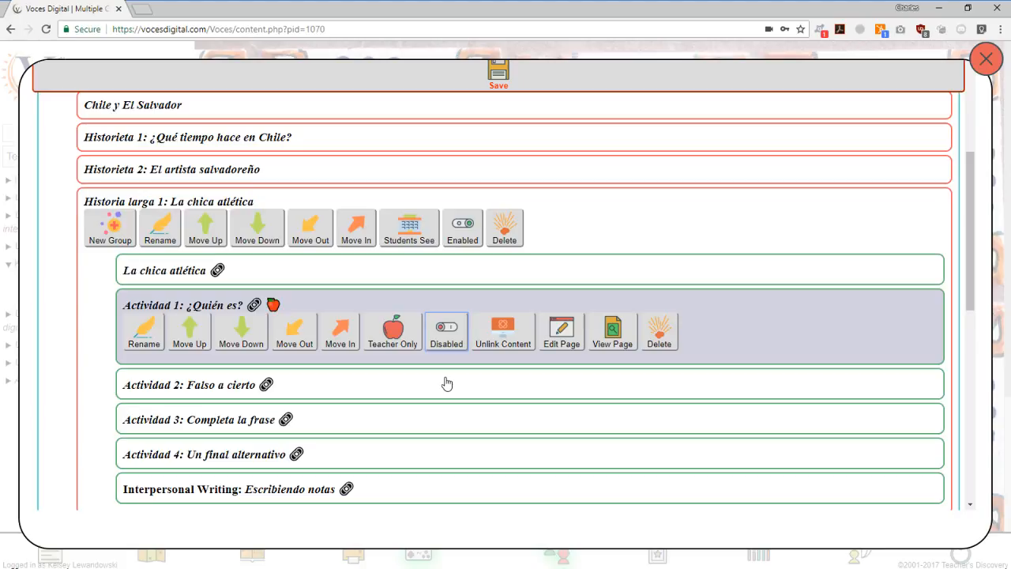
{"action": "left_click", "coordinate": [518, 79]}
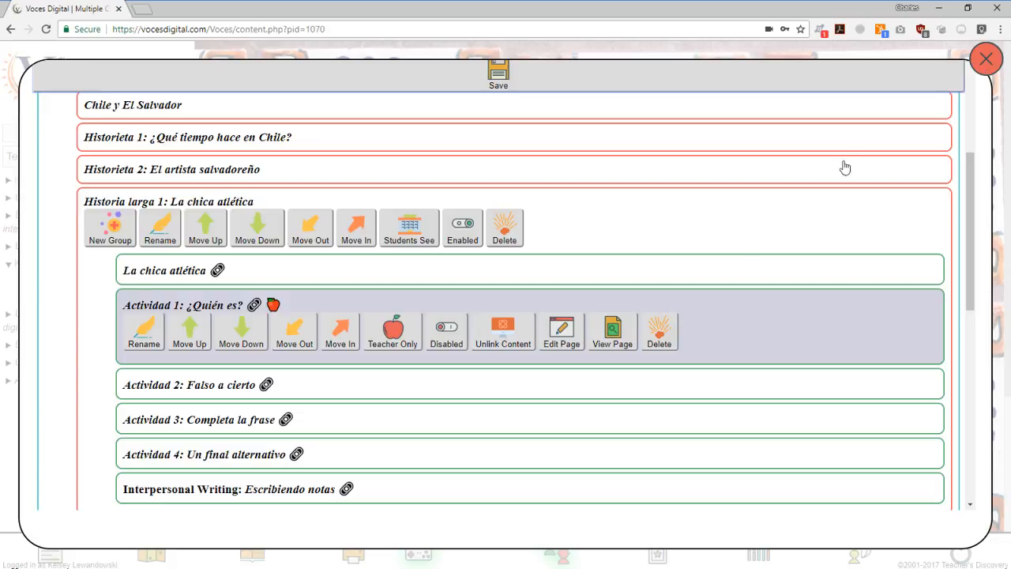
{"action": "scroll", "coordinate": [747, 239], "scroll_direction": "up", "scroll_amount": 3}
{"action": "scroll", "coordinate": [744, 237], "scroll_direction": "down", "scroll_amount": 3}
{"action": "left_click", "coordinate": [985, 59]}
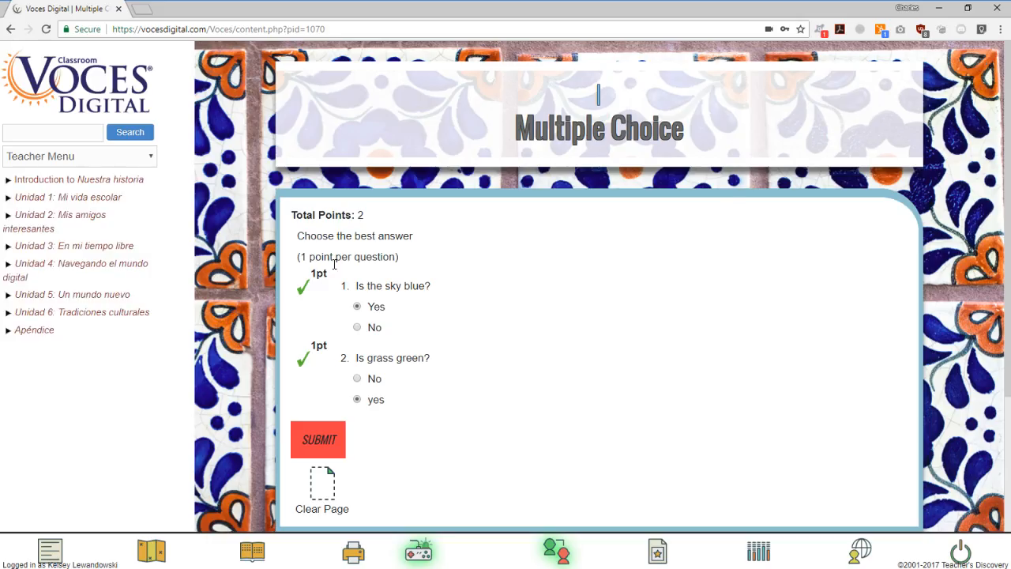
Check the activities listed under Unidad 3's "Historia larga 1: La chica atlética" in the Teacher Menu, then collapse the unit.
{"action": "left_click", "coordinate": [10, 247]}
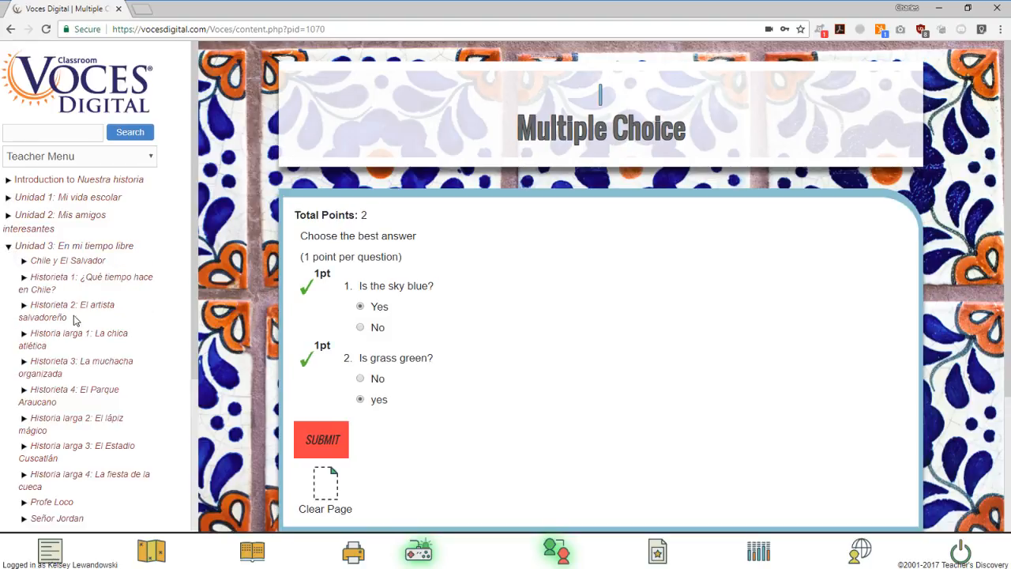
{"action": "left_click", "coordinate": [23, 333]}
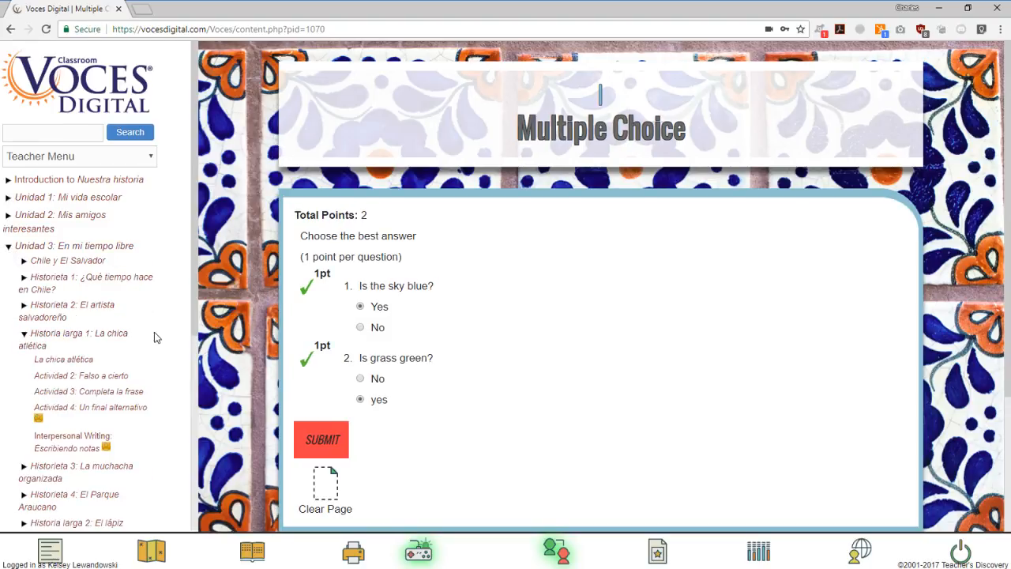
{"action": "scroll", "coordinate": [154, 332], "scroll_direction": "down", "scroll_amount": 1}
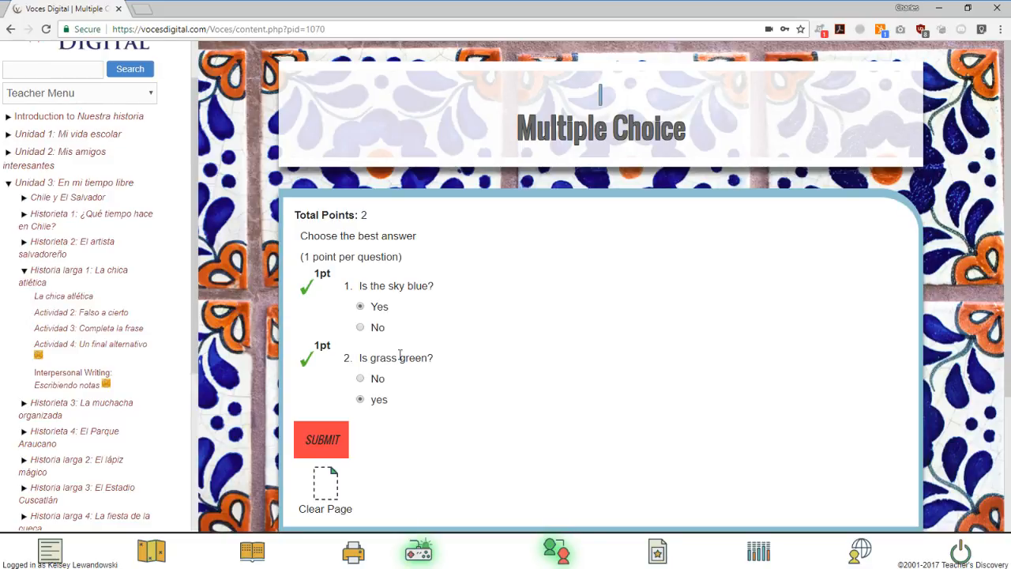
{"action": "left_click", "coordinate": [23, 215]}
{"action": "left_click", "coordinate": [24, 215]}
{"action": "left_click", "coordinate": [8, 183]}
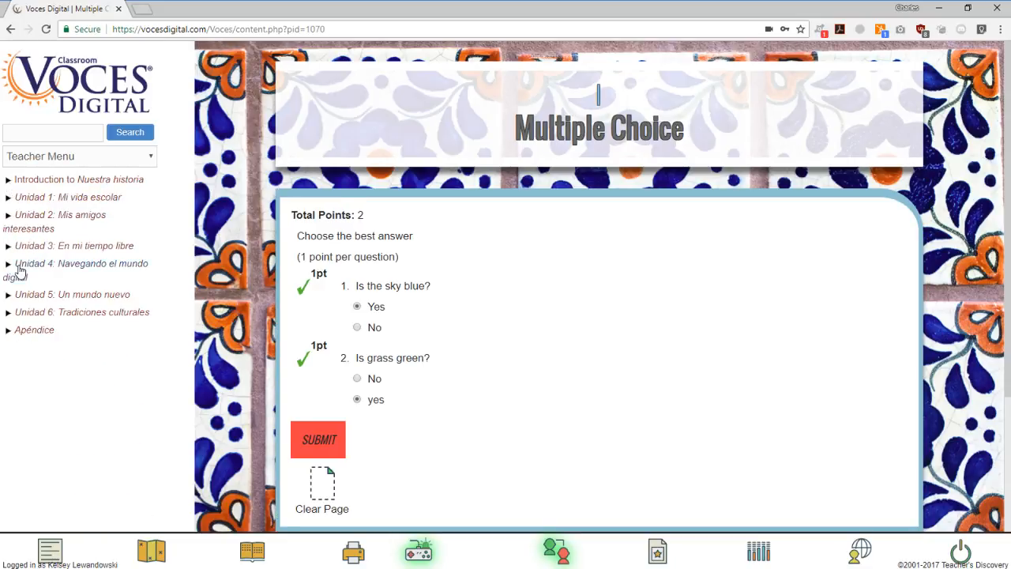